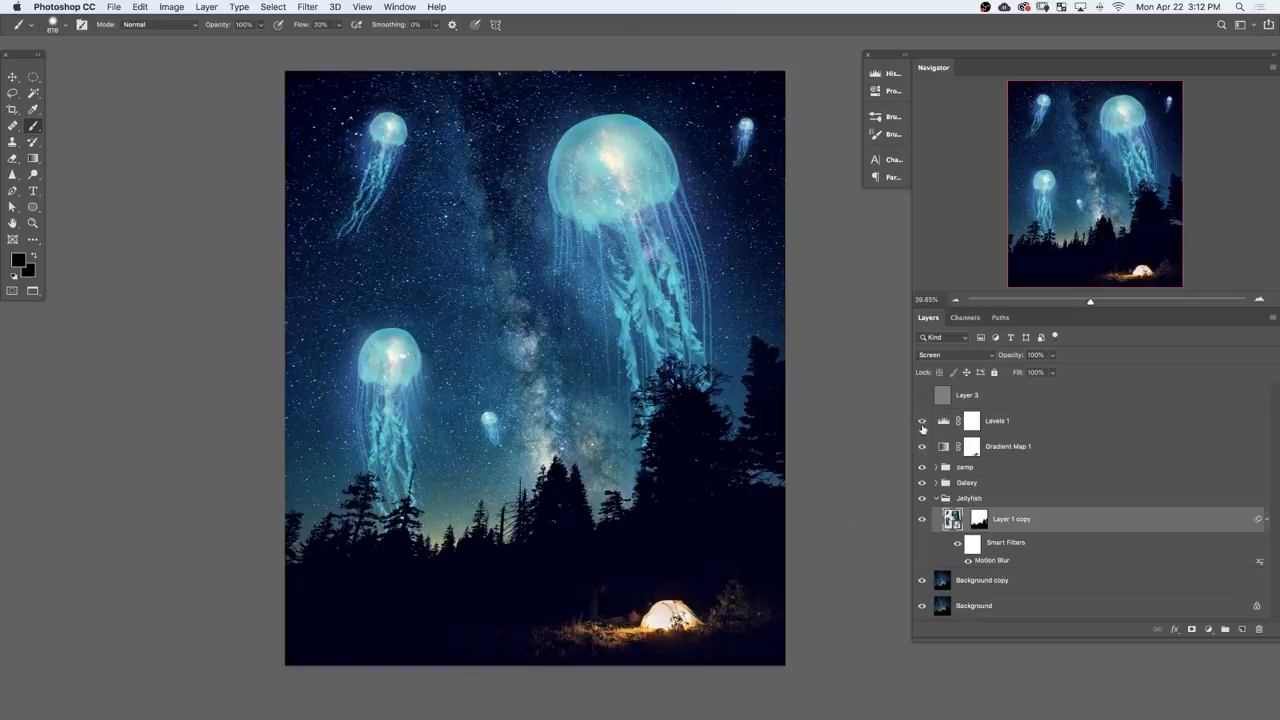
drag(392, 499, 700, 443)
drag(897, 305, 960, 690)
drag(635, 139, 508, 672)
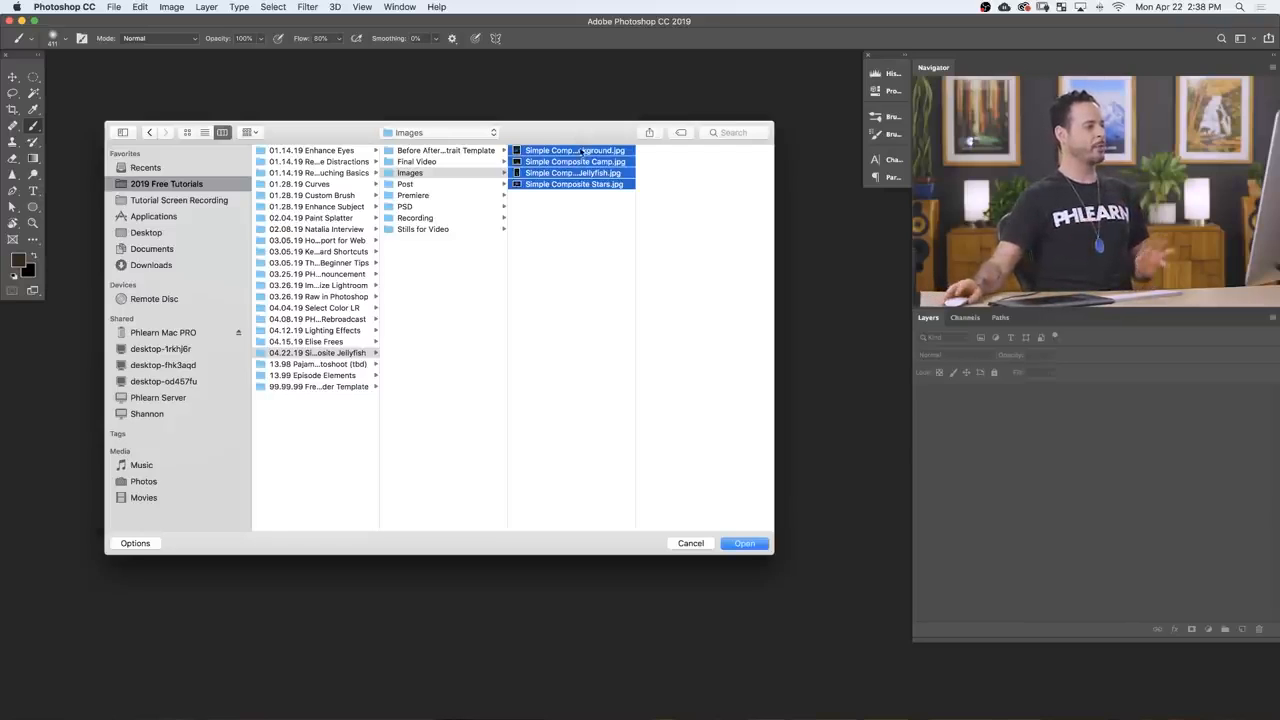
Step: Open the four selected Simple Composite images and zoom the Stars and Camp images out to 25%
click(744, 544)
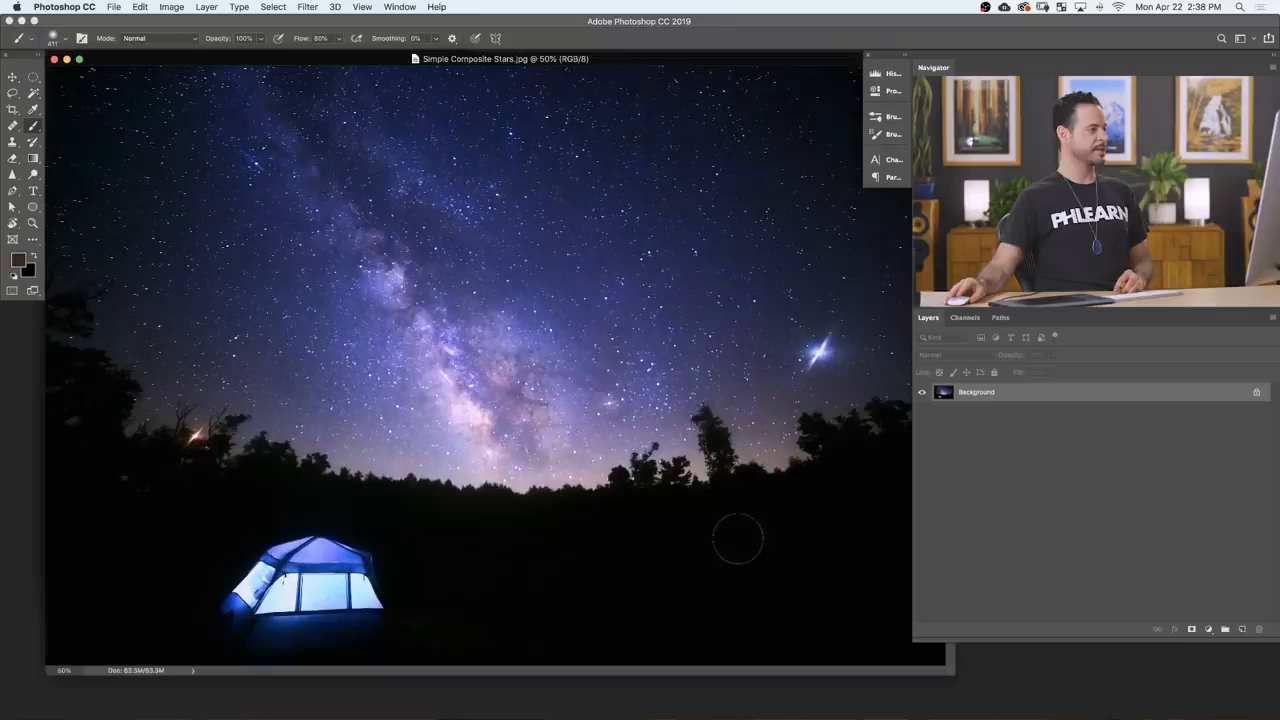
key(super+minus)
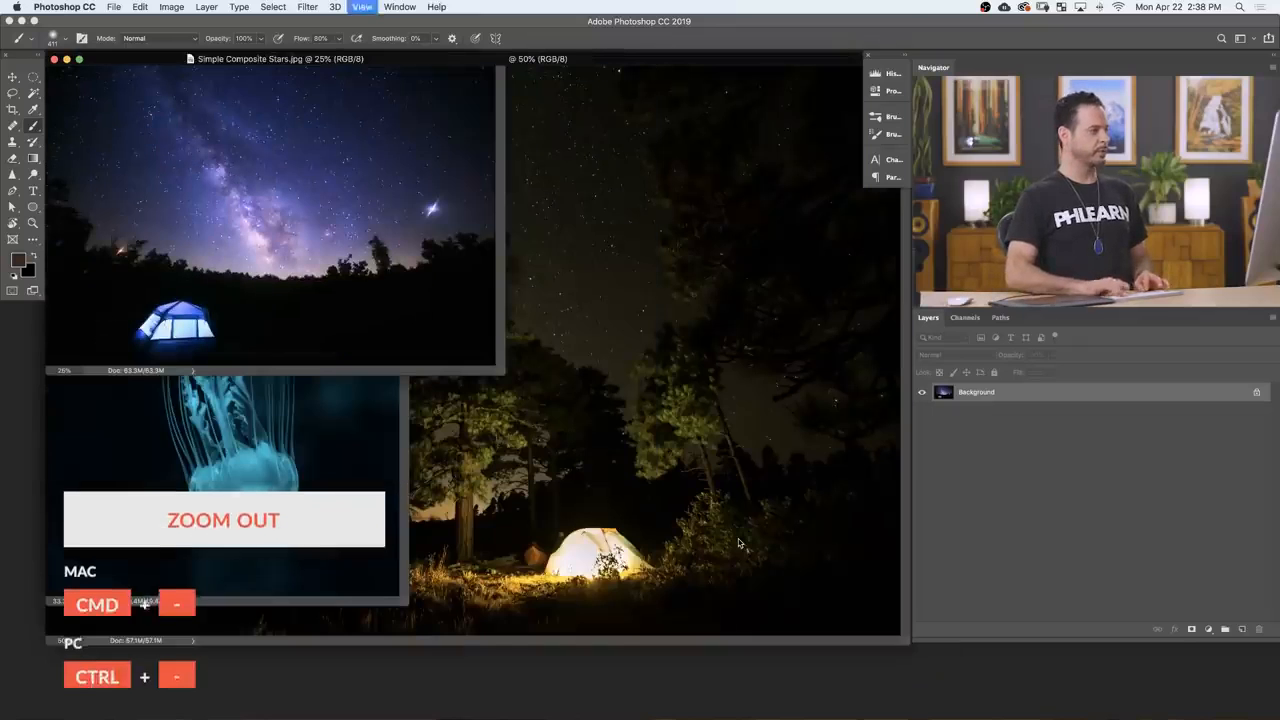
click(609, 62)
key(super+minus)
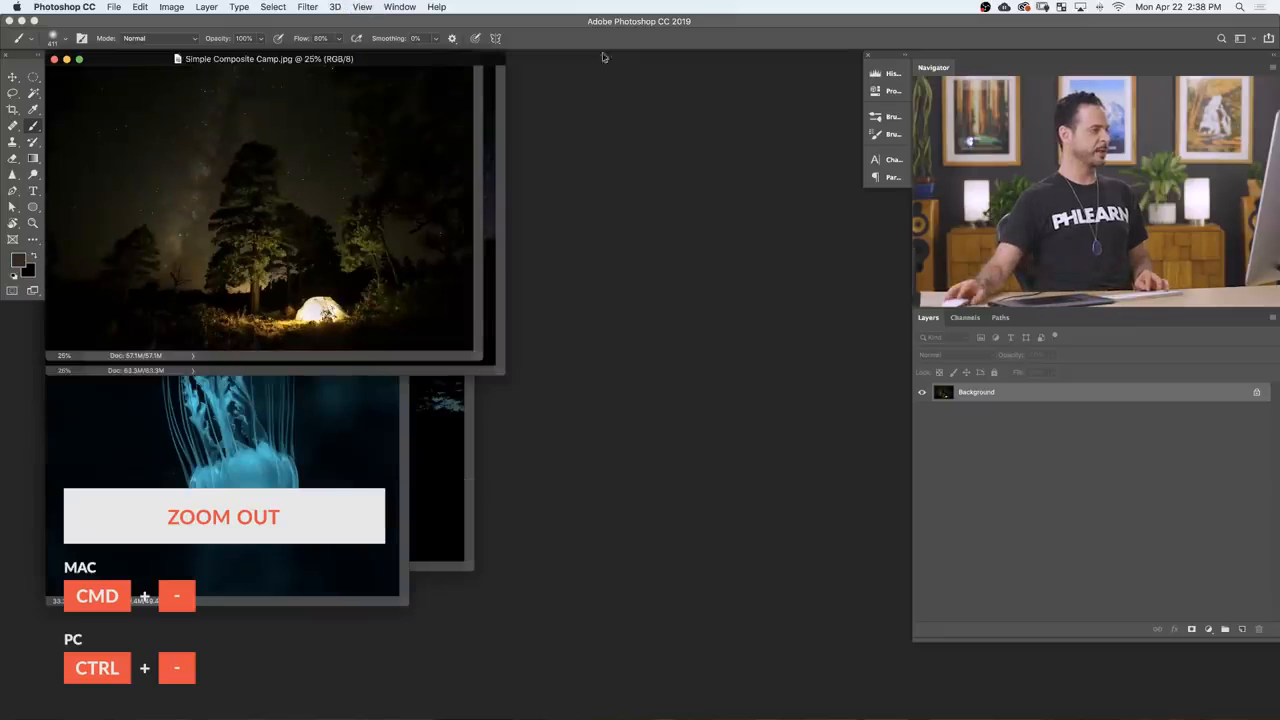
Step: Arrange the floating image windows so the Background and Jellyfish images are both accessible side by side
drag(446, 67, 782, 176)
click(384, 77)
drag(384, 77, 750, 336)
drag(329, 64, 694, 117)
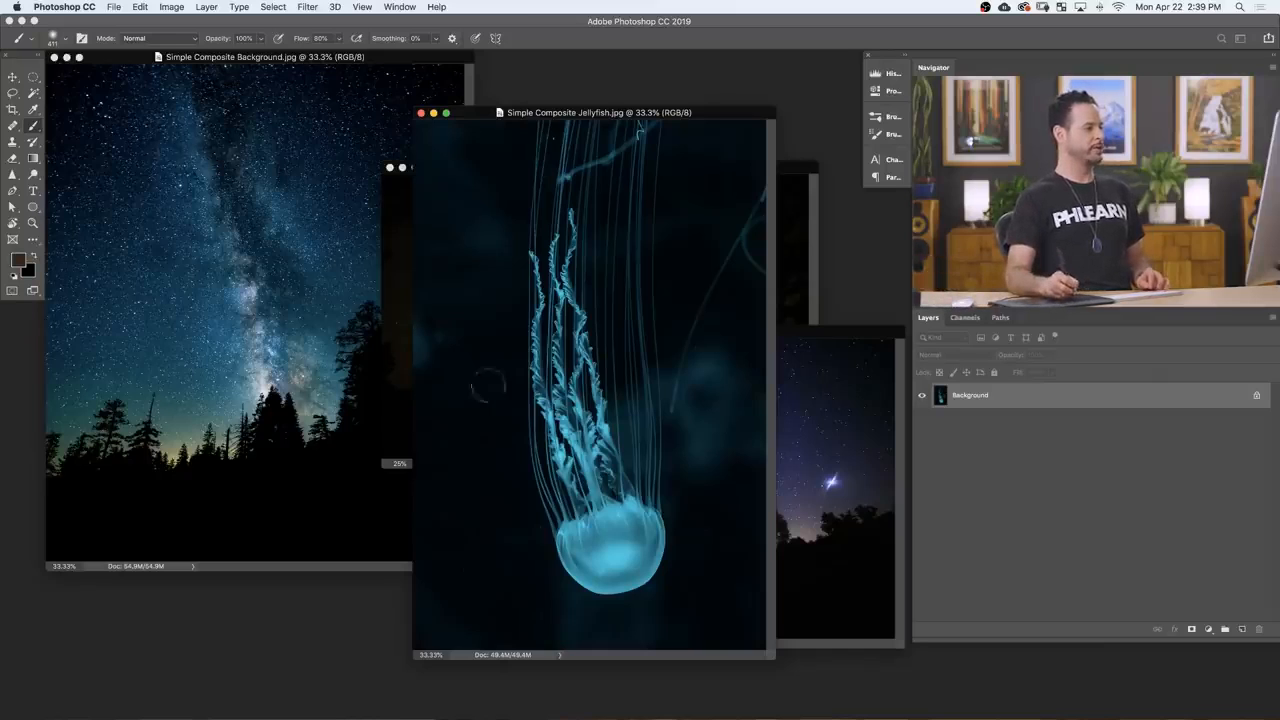
Step: Copy the jellyfish image into the Background document as a new layer, view it full screen, and shift the layer slightly upward
key(v)
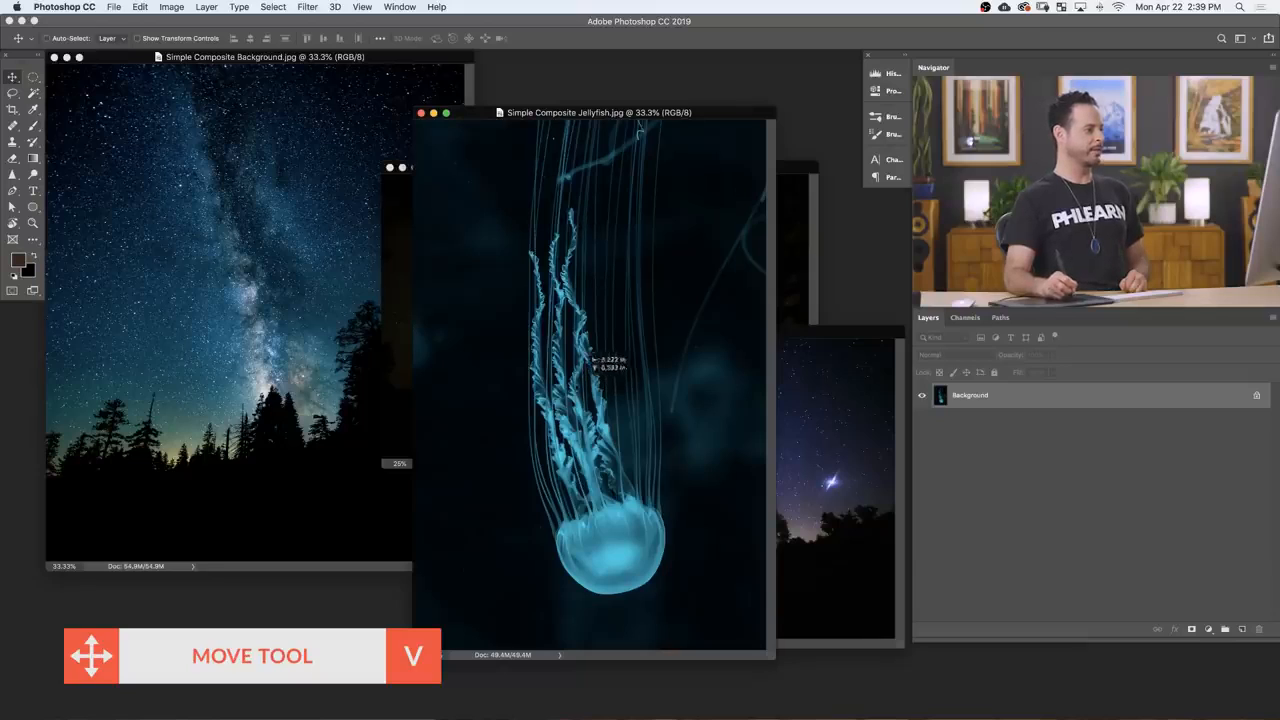
drag(294, 287, 325, 350)
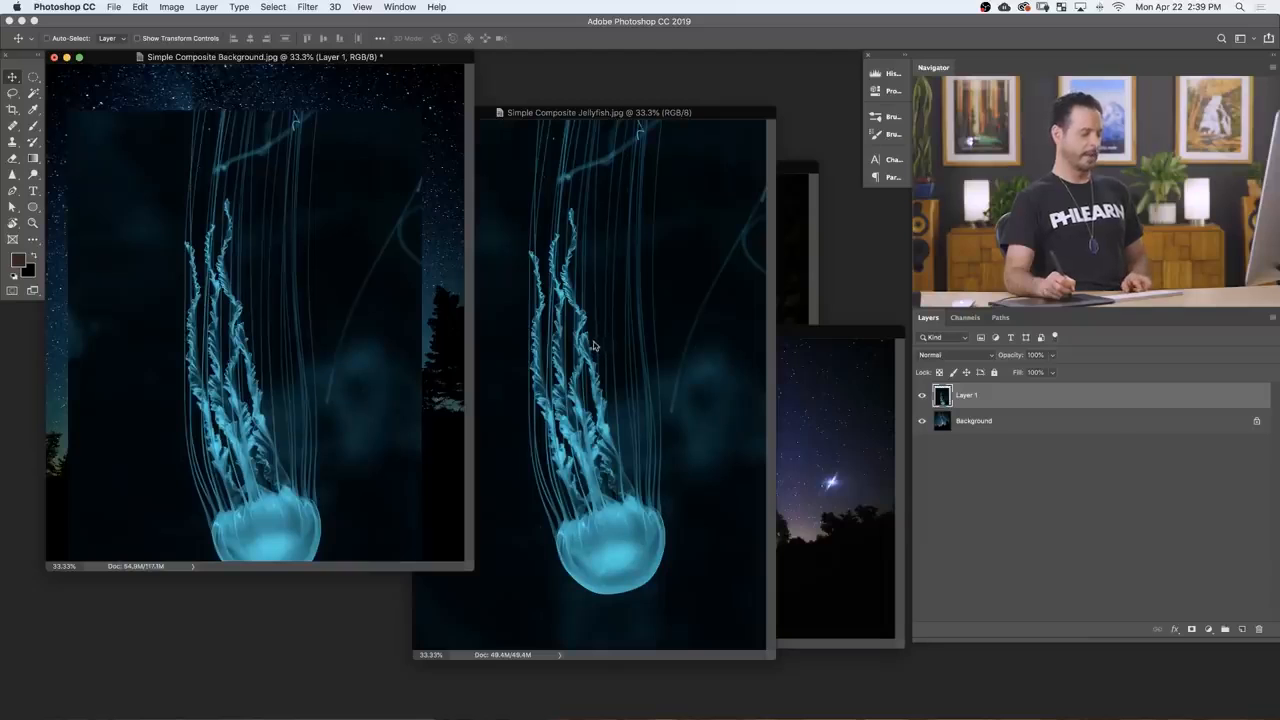
key(f)
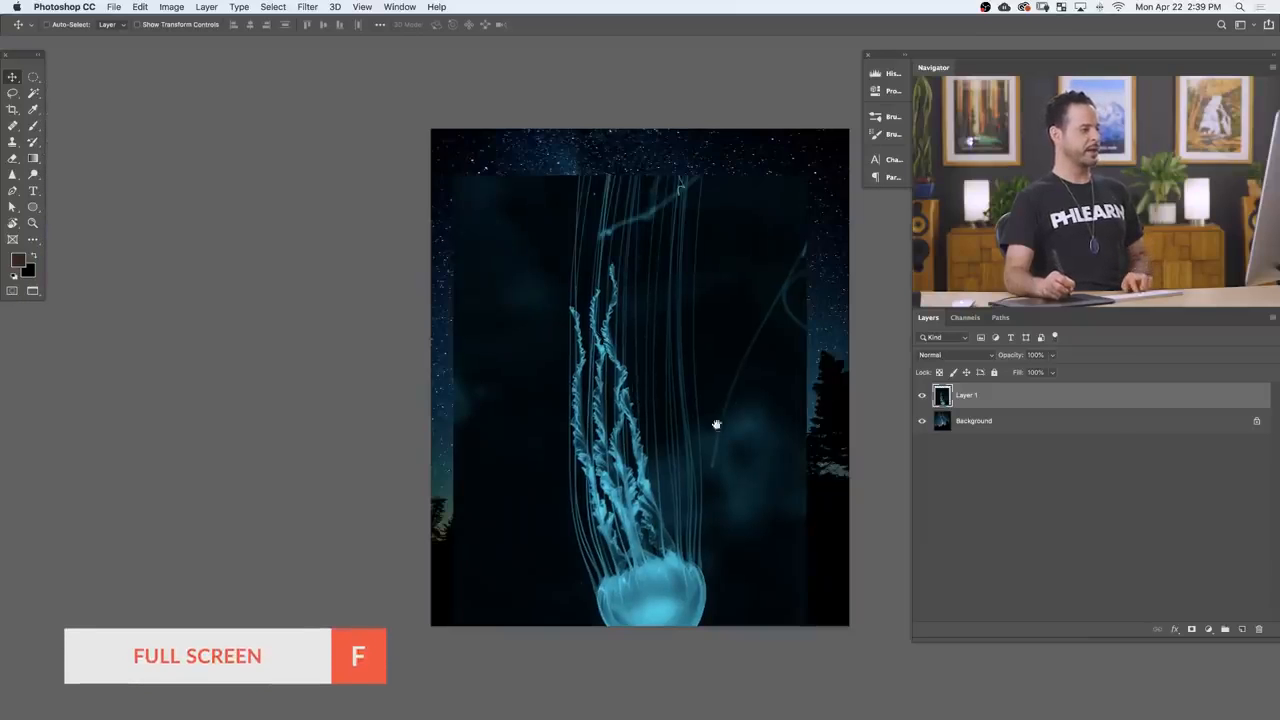
drag(717, 423, 549, 411)
drag(598, 468, 617, 424)
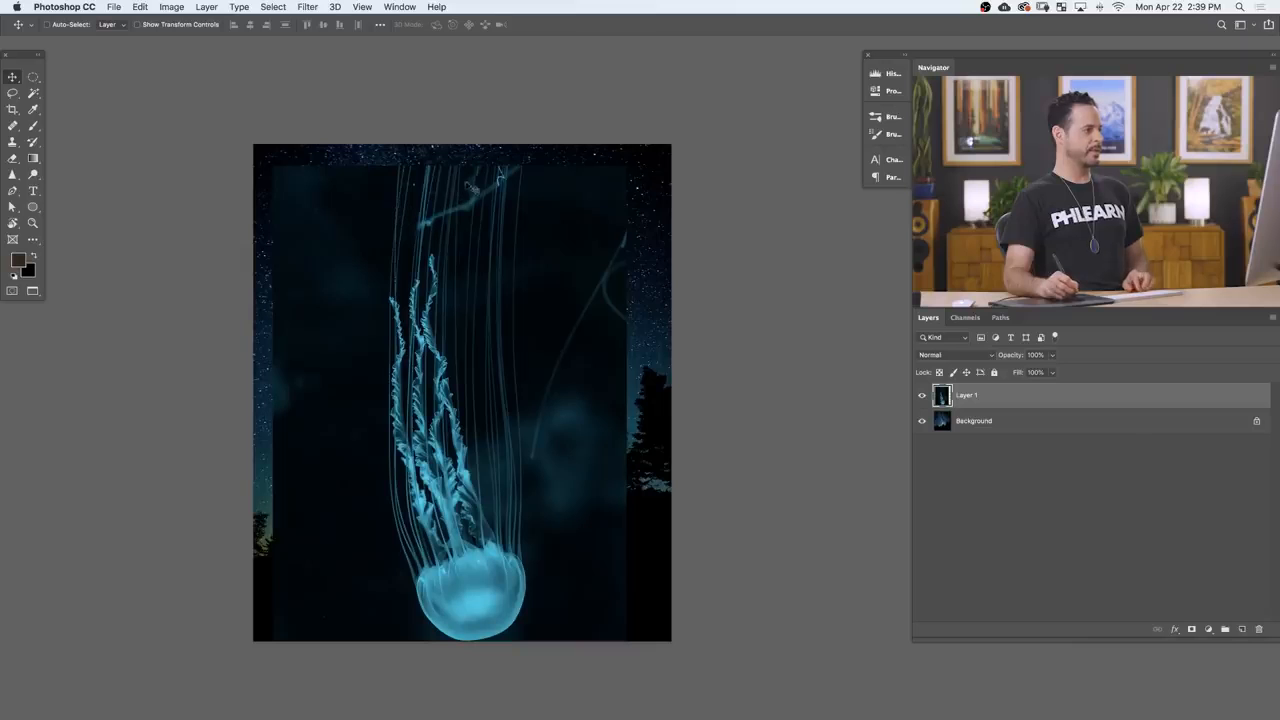
Step: Add a layer mask to the jellyfish layer and paint black with a soft brush to hide the dark surroundings and image edges
drag(480, 174, 533, 155)
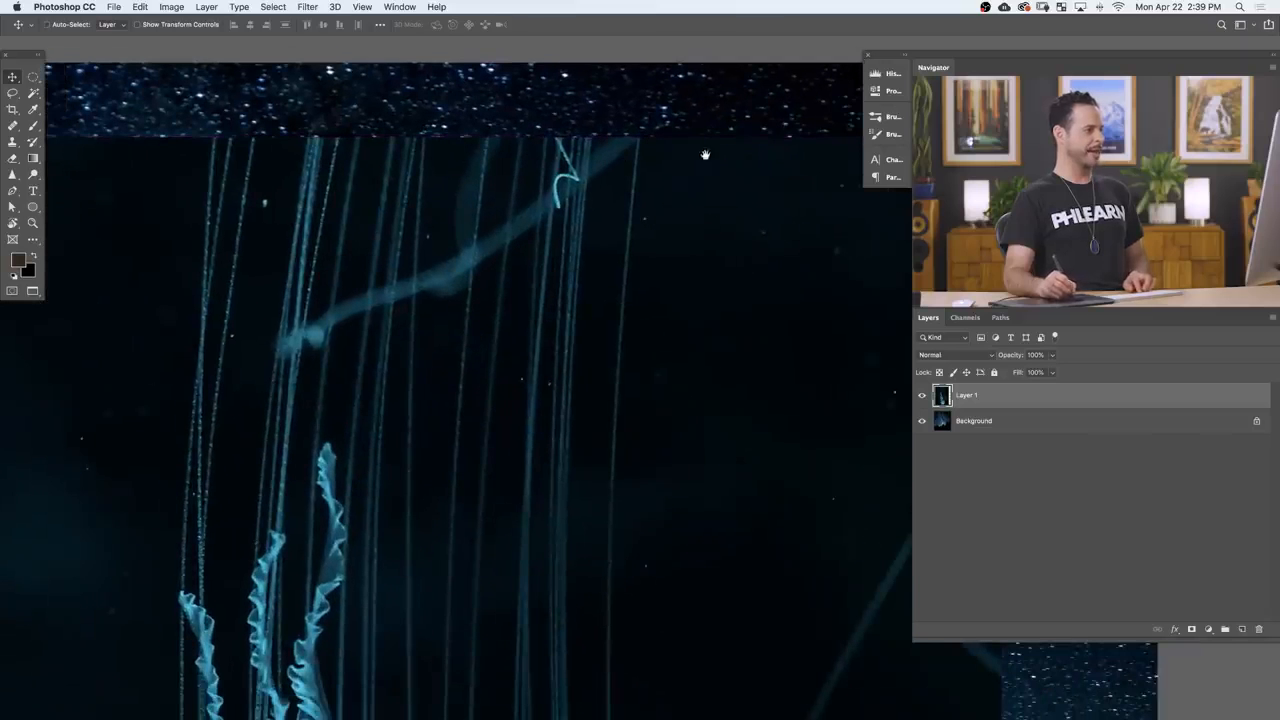
drag(698, 280, 622, 286)
drag(626, 371, 574, 313)
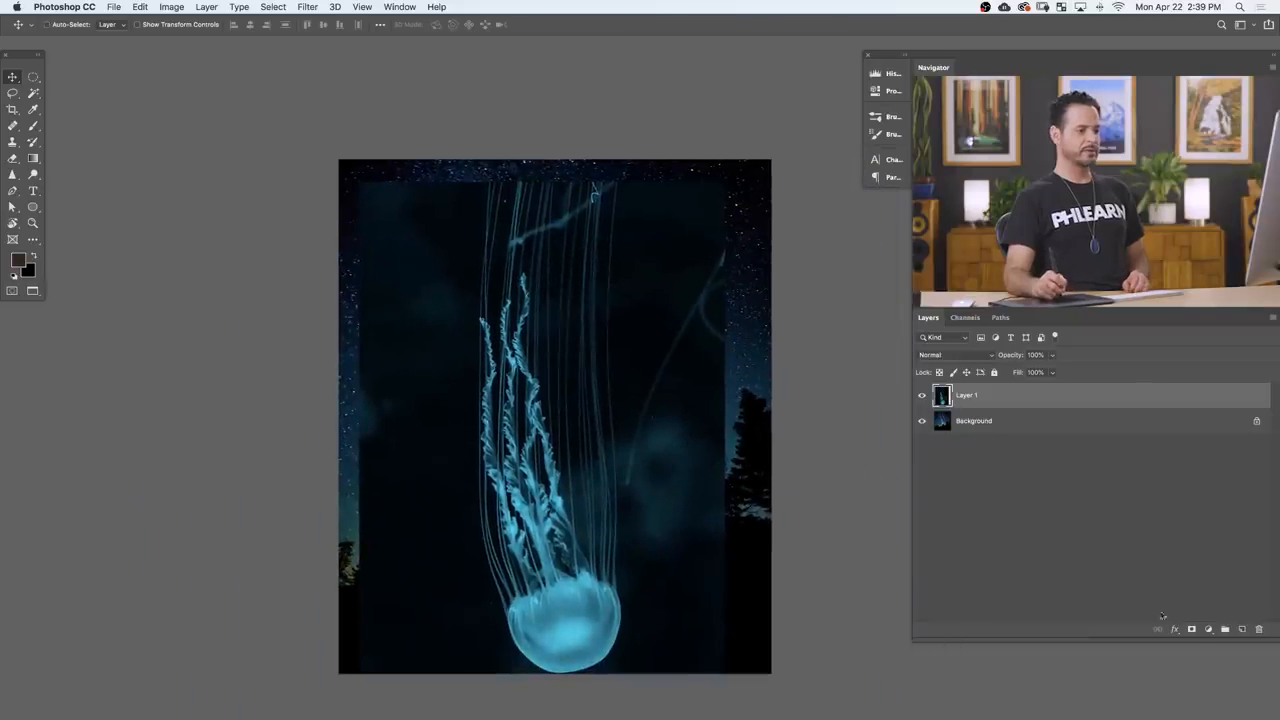
click(1191, 630)
key(b)
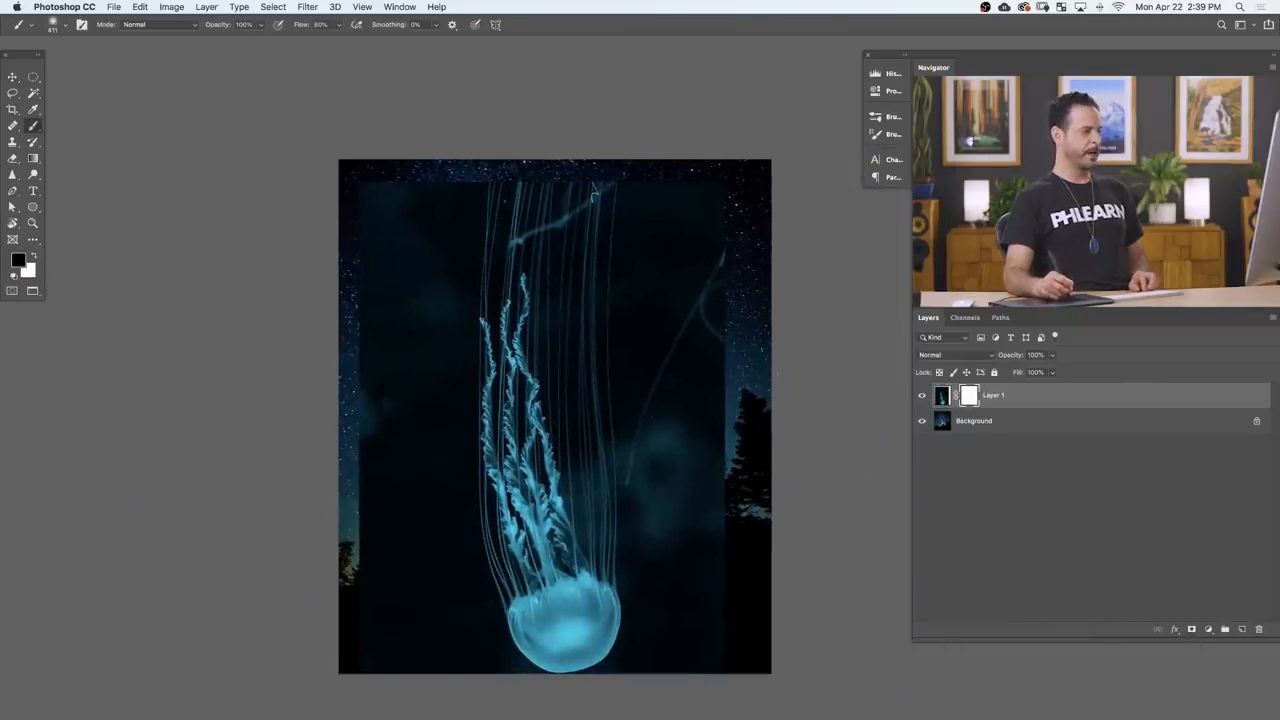
mouse_move(734, 373)
mouse_down()
mouse_move(700, 360)
mouse_move(680, 330)
mouse_move(663, 480)
mouse_move(666, 458)
mouse_move(638, 472)
mouse_move(660, 425)
mouse_up()
mouse_move(665, 357)
mouse_down()
mouse_move(700, 420)
mouse_move(684, 522)
mouse_up()
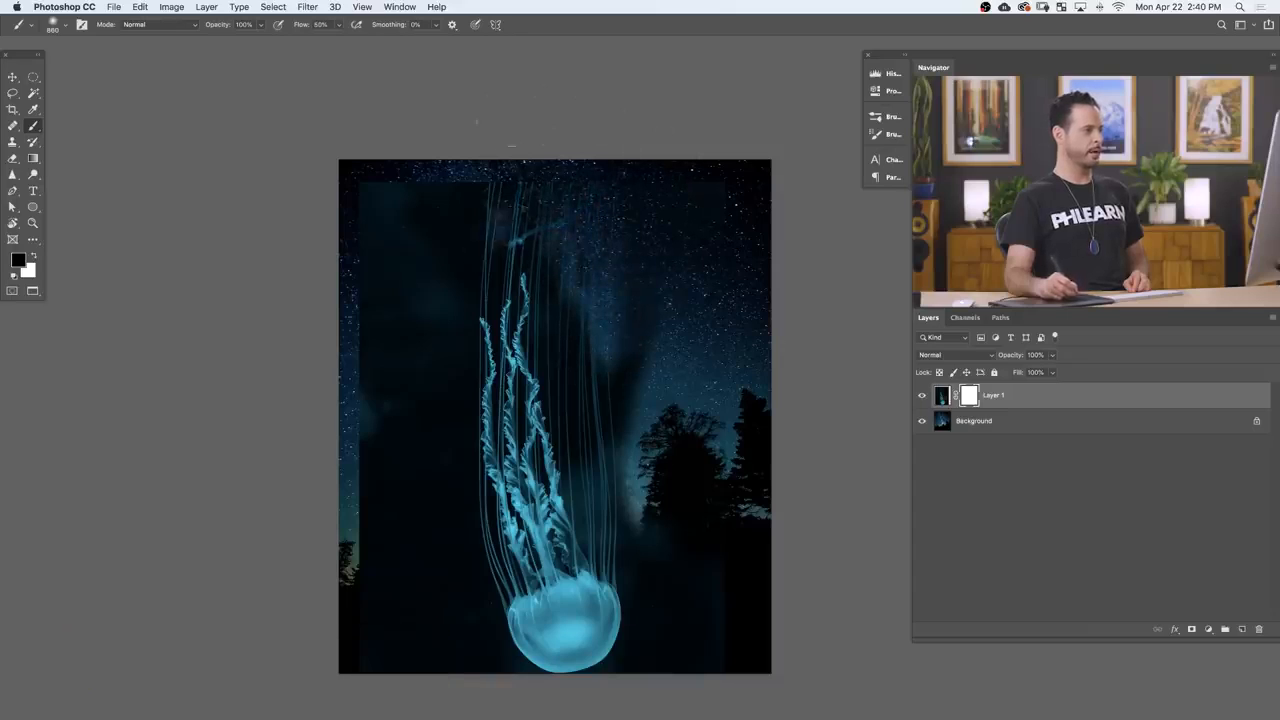
drag(495, 200, 475, 255)
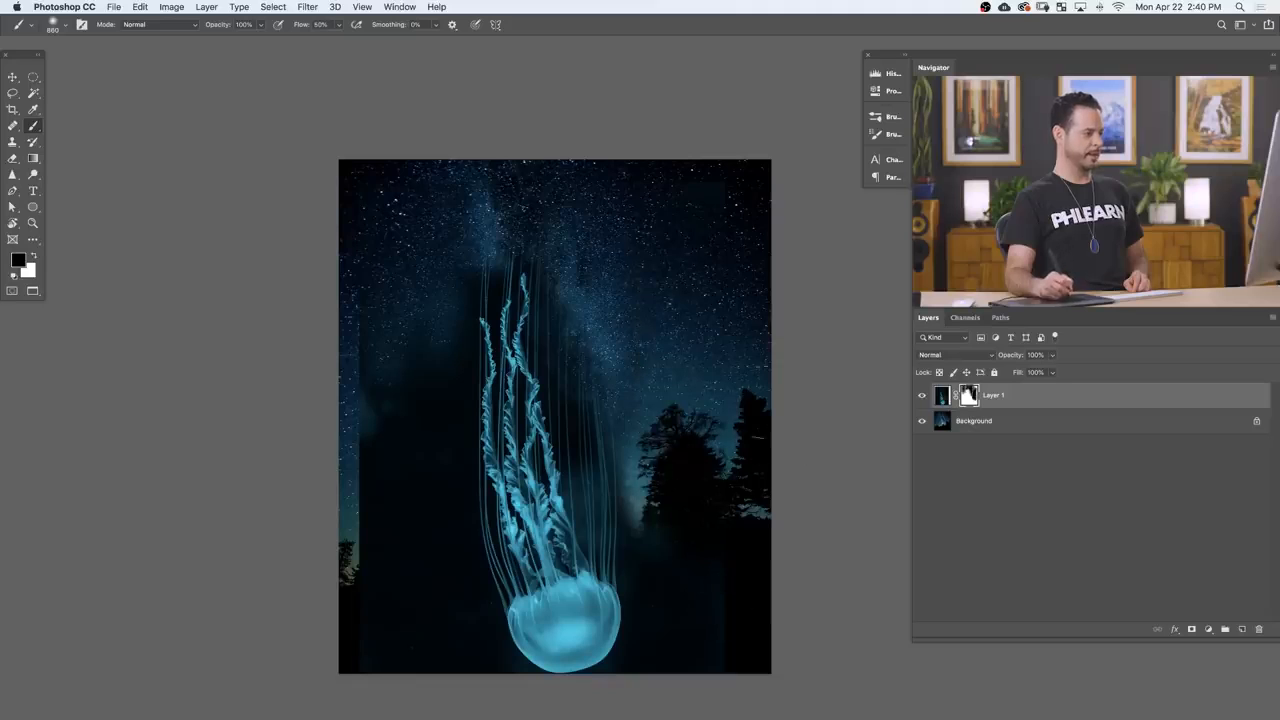
drag(664, 488, 684, 398)
mouse_move(368, 384)
mouse_down()
mouse_move(383, 450)
mouse_move(376, 649)
mouse_move(415, 645)
mouse_up()
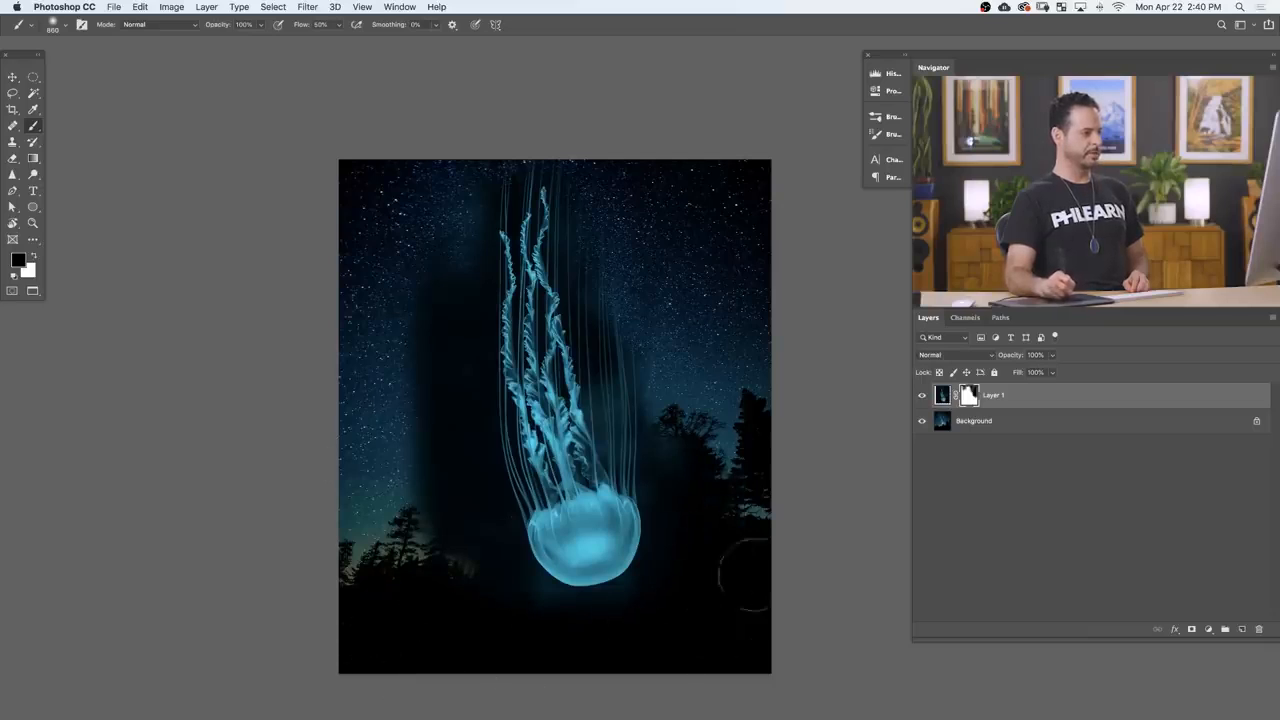
drag(450, 588, 445, 360)
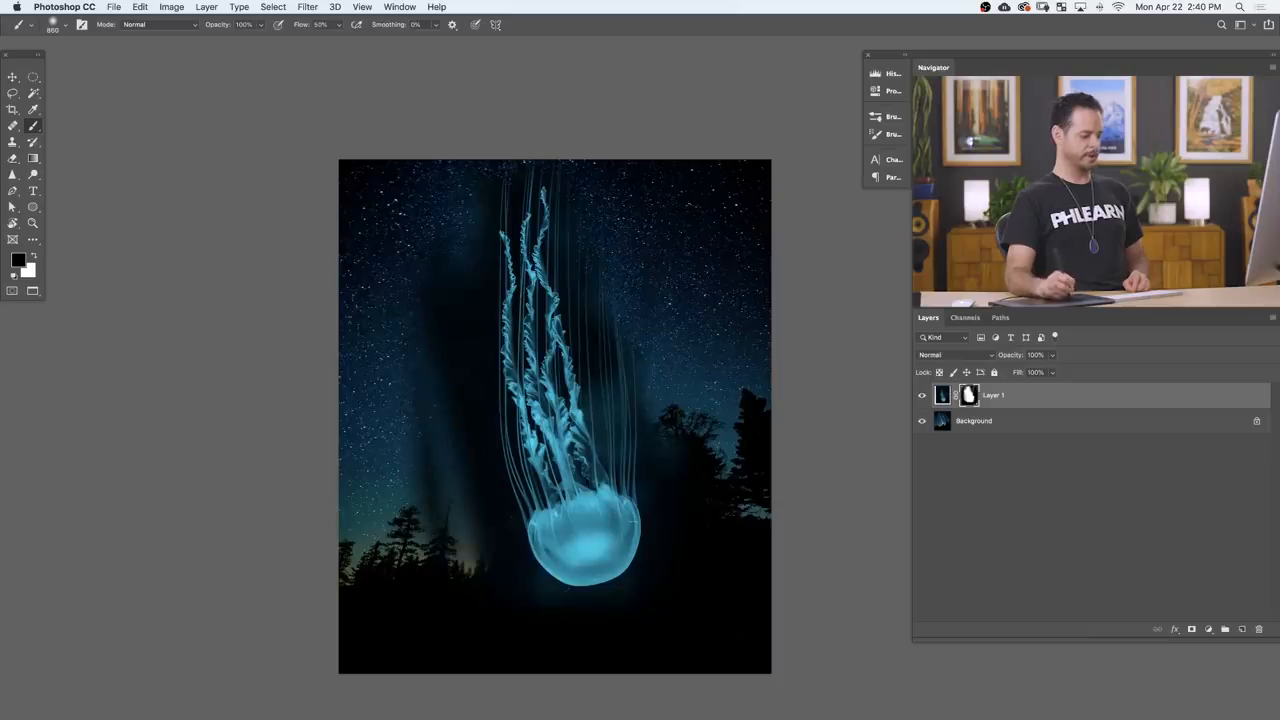
Step: Move the masked jellyfish over different parts of the sky and trees to check how its dark surroundings blend, ending near the centre
key(v)
drag(616, 340, 612, 512)
key(b)
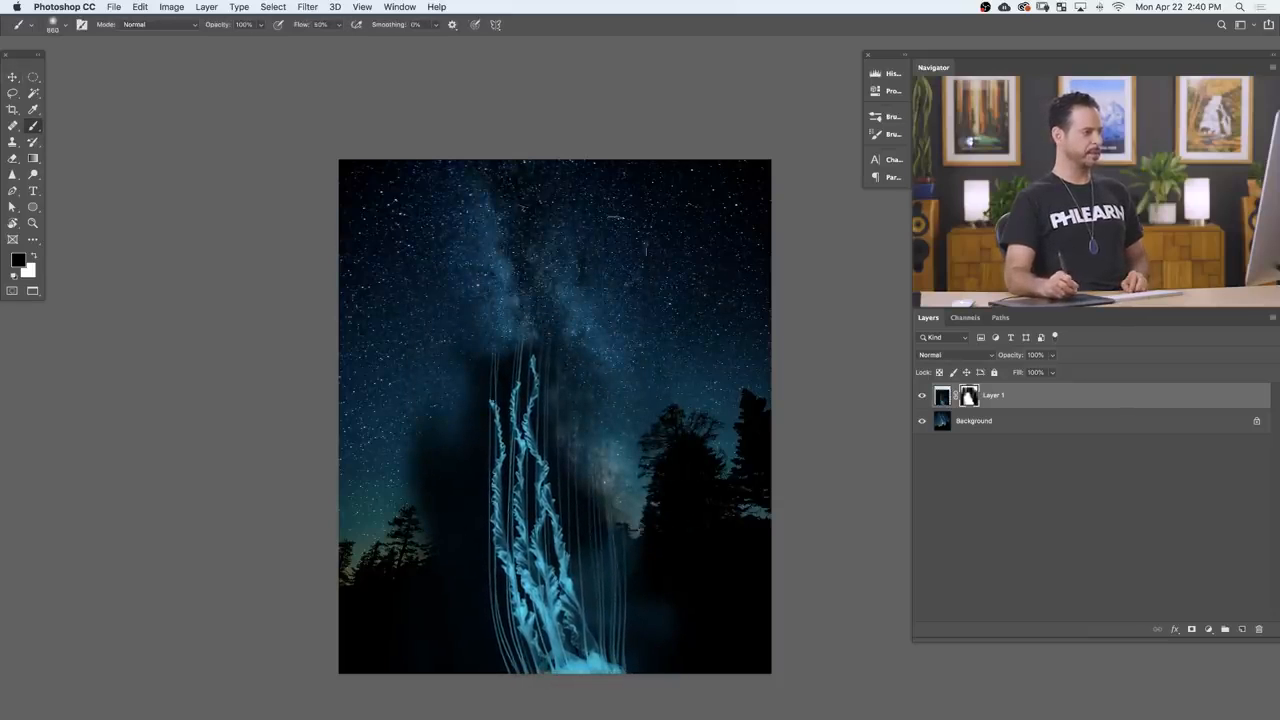
key(v)
mouse_move(620, 532)
mouse_down()
mouse_move(683, 231)
mouse_move(611, 145)
mouse_move(505, 132)
mouse_move(485, 163)
mouse_move(428, 169)
mouse_move(446, 212)
mouse_up()
drag(505, 433, 504, 437)
key(b)
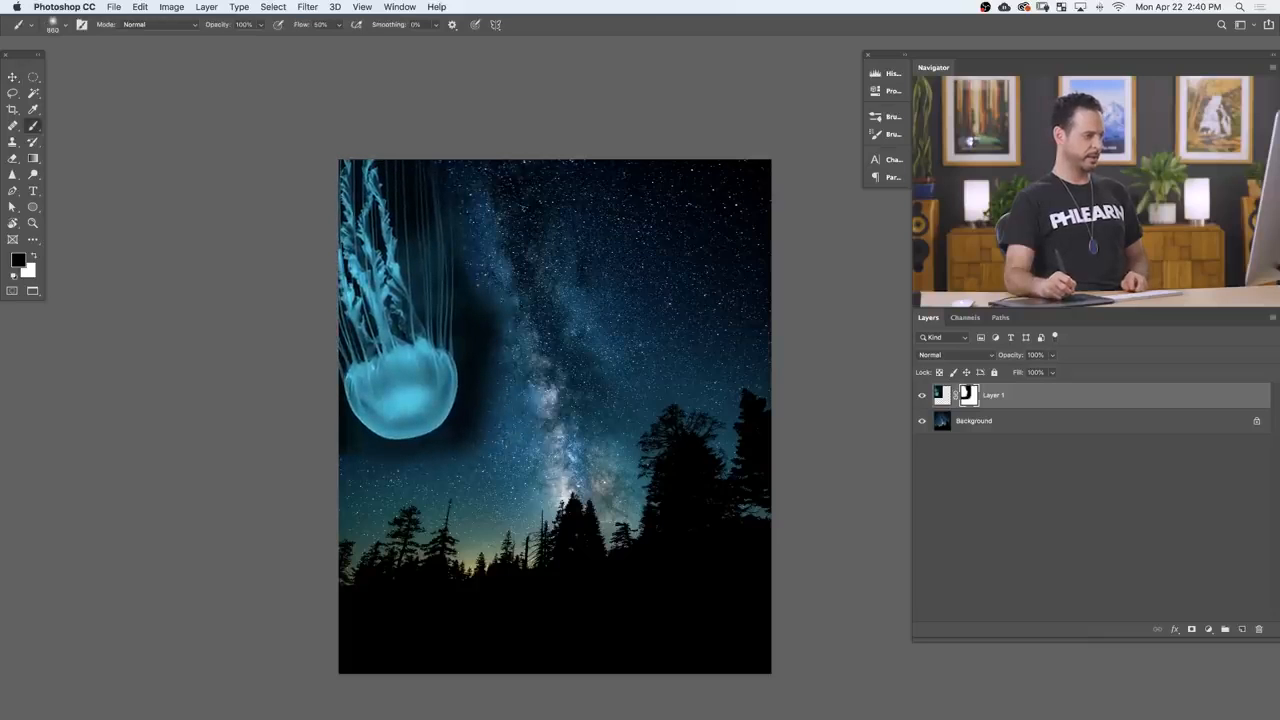
key(v)
mouse_move(413, 357)
mouse_down()
mouse_move(690, 332)
mouse_move(707, 400)
mouse_move(676, 545)
mouse_move(655, 512)
mouse_move(646, 563)
mouse_up()
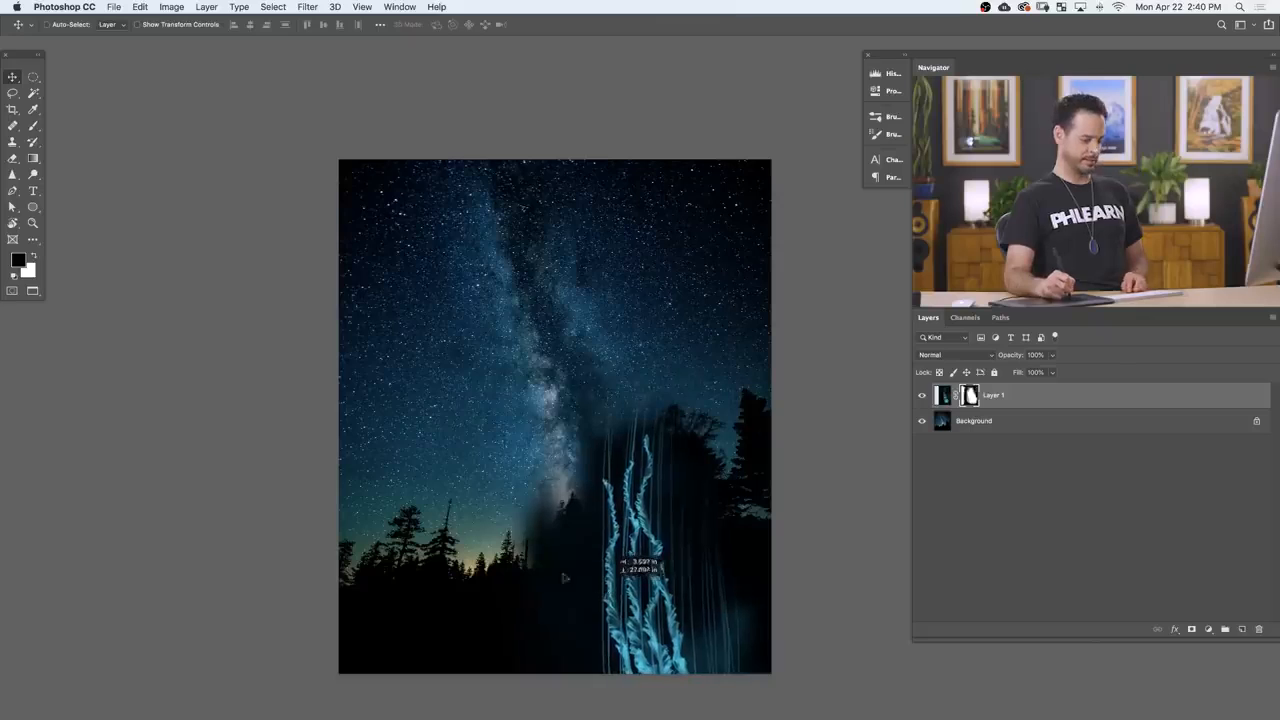
key(b)
key(v)
mouse_move(647, 491)
mouse_down()
mouse_move(392, 511)
mouse_move(660, 360)
mouse_move(672, 255)
mouse_up()
key(b)
key(v)
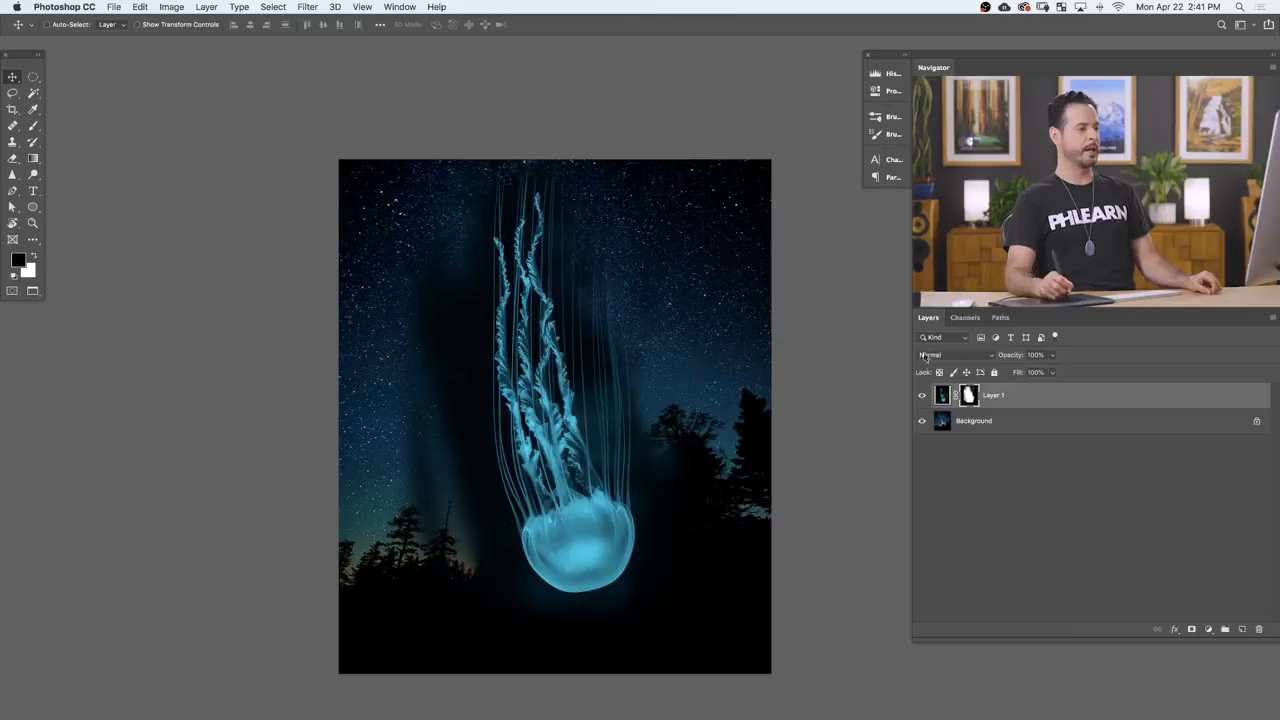
Step: Set the jellyfish layer's blend mode to Screen and move the jellyfish slightly down over the trees
click(939, 356)
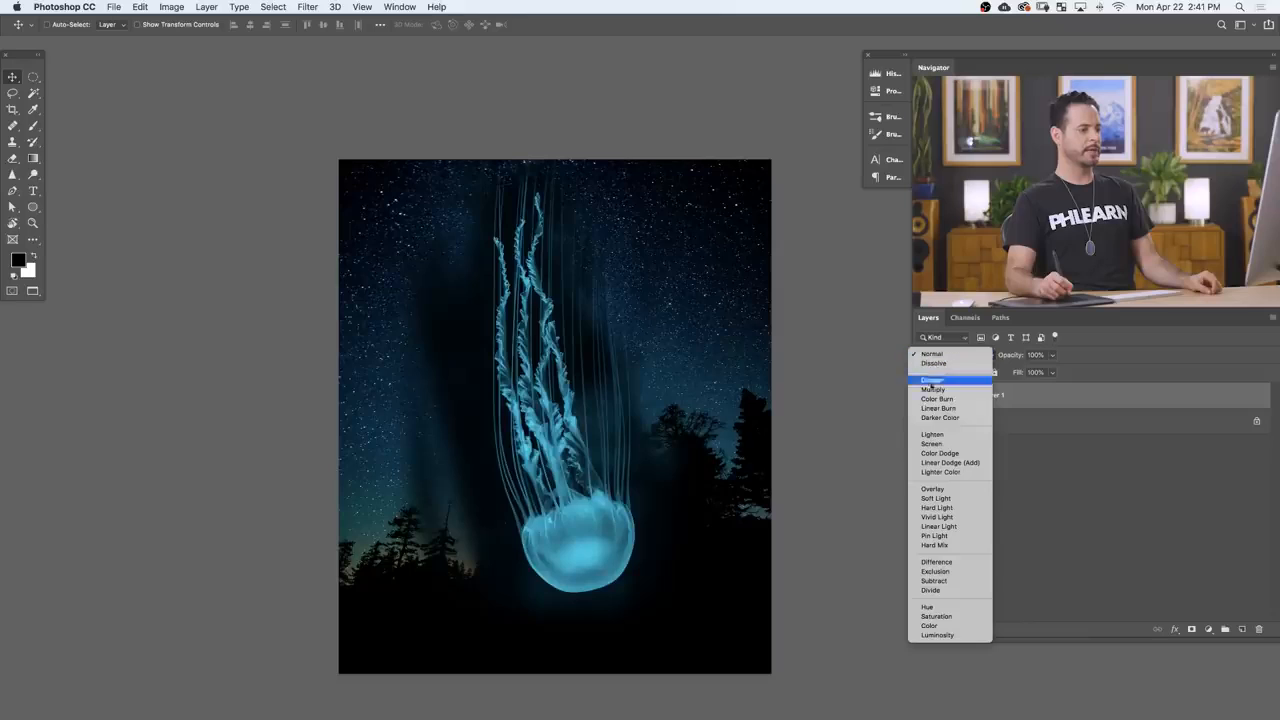
click(933, 444)
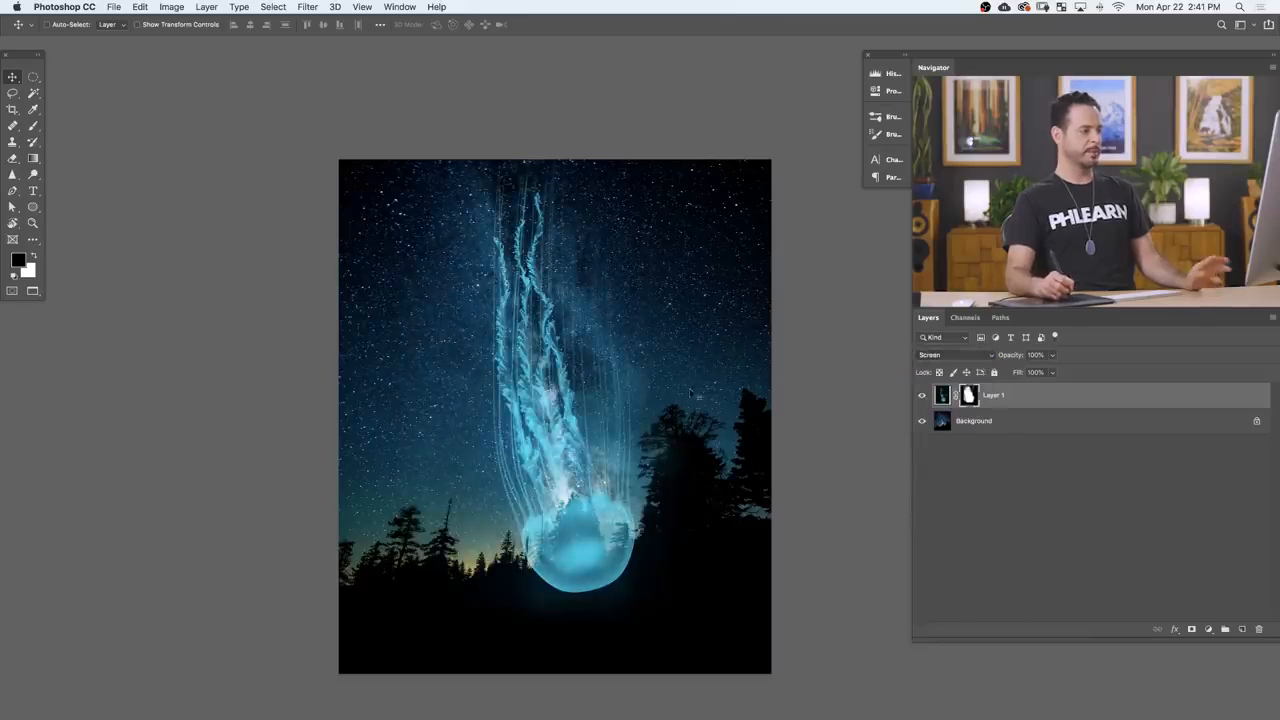
drag(604, 517, 603, 567)
Step: Paint black on the jellyfish layer's mask around the thin tentacles and move the jellyfish back up into the sky
key(b)
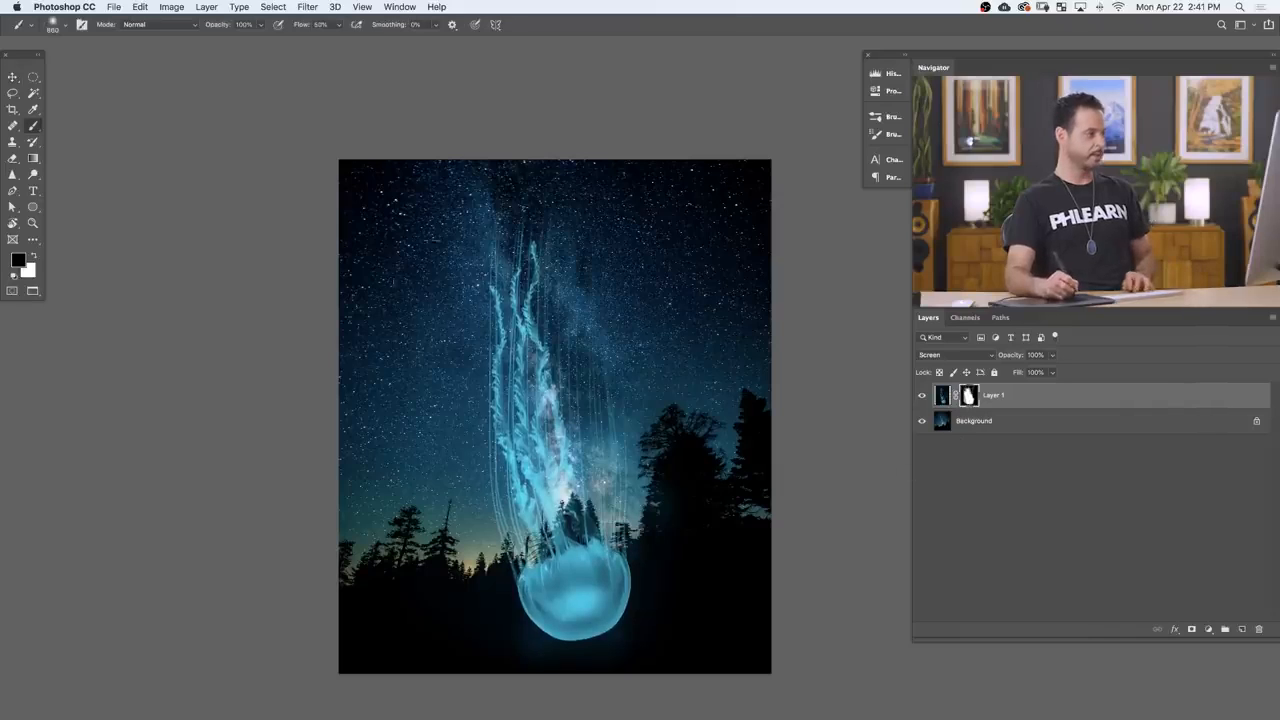
drag(500, 251, 470, 251)
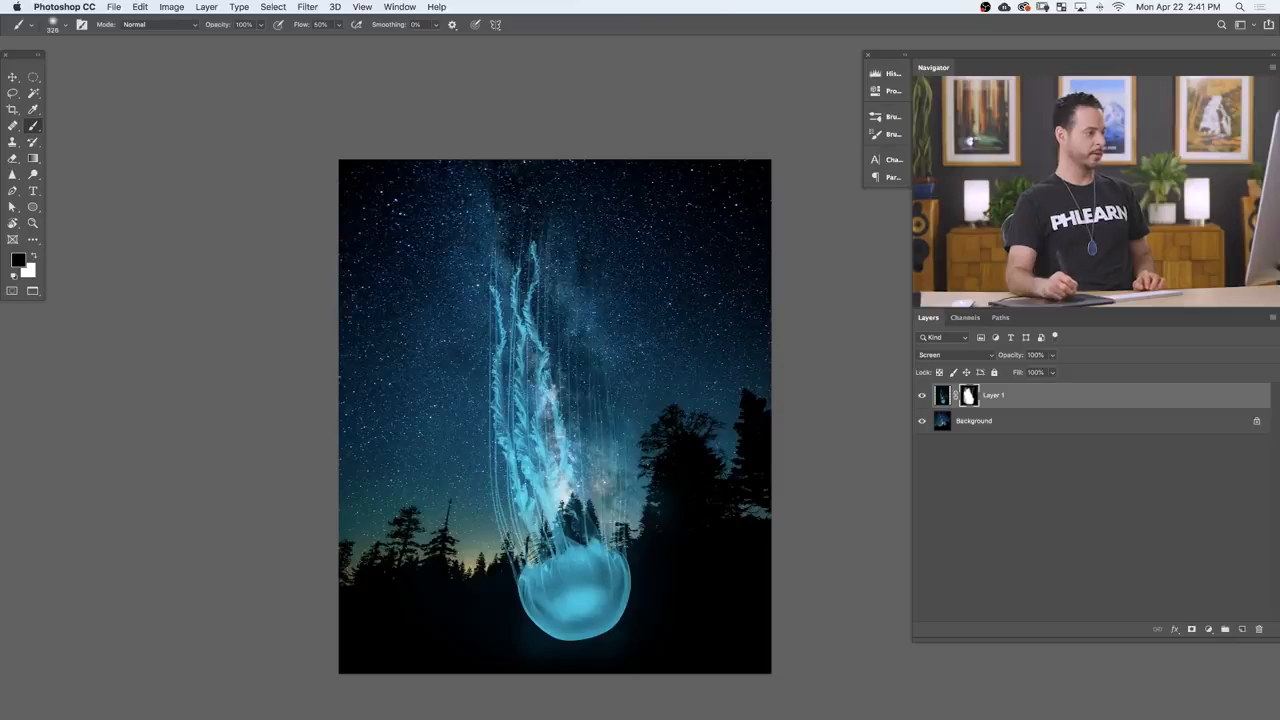
key(v)
mouse_move(619, 459)
mouse_down()
mouse_move(601, 426)
mouse_move(616, 392)
mouse_move(584, 355)
mouse_move(588, 417)
mouse_move(639, 398)
mouse_move(616, 423)
mouse_move(626, 408)
mouse_up()
key(b)
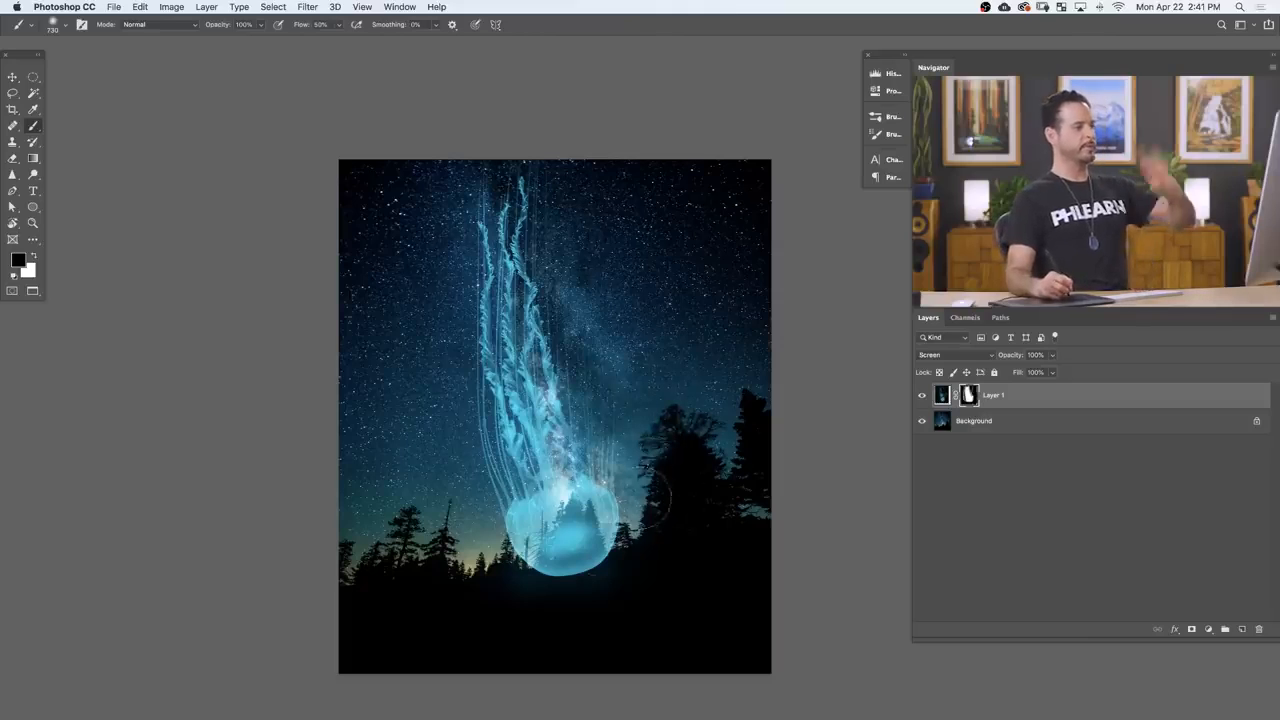
Step: Transform the jellyfish layer with Flip Vertical and Flip Horizontal, and place it in the right half of the sky
key(super+t)
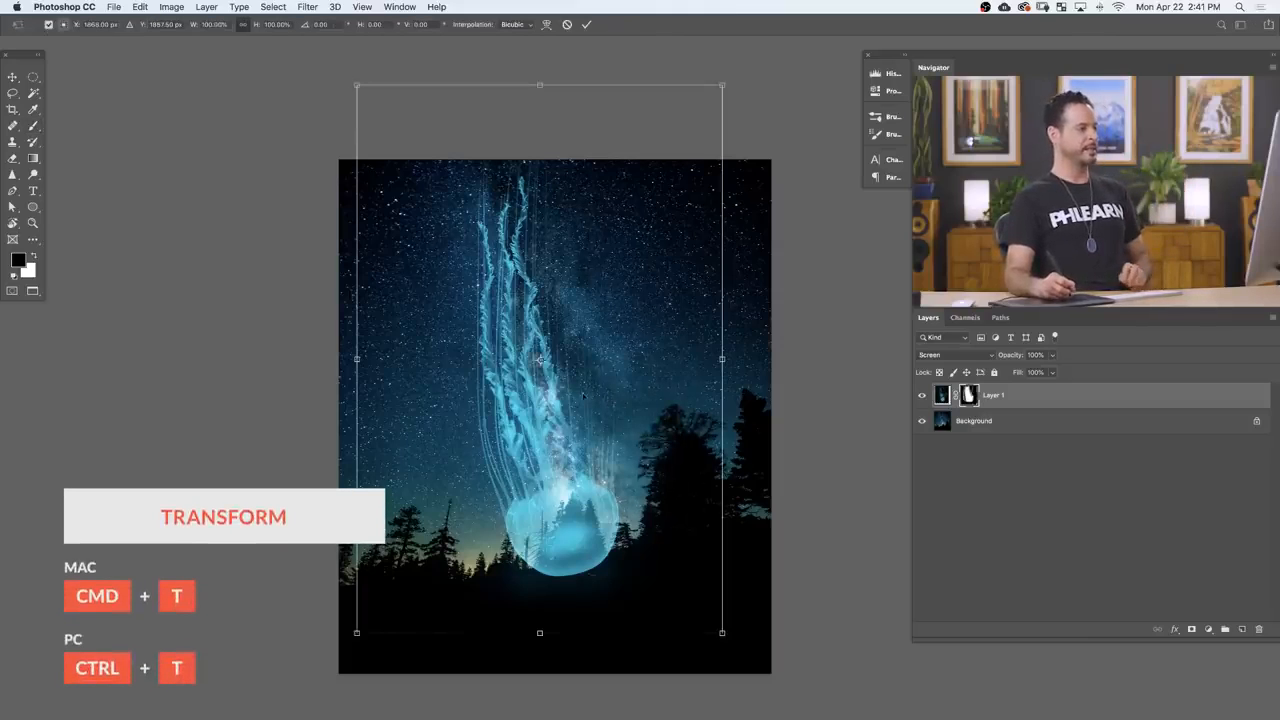
right_click(594, 387)
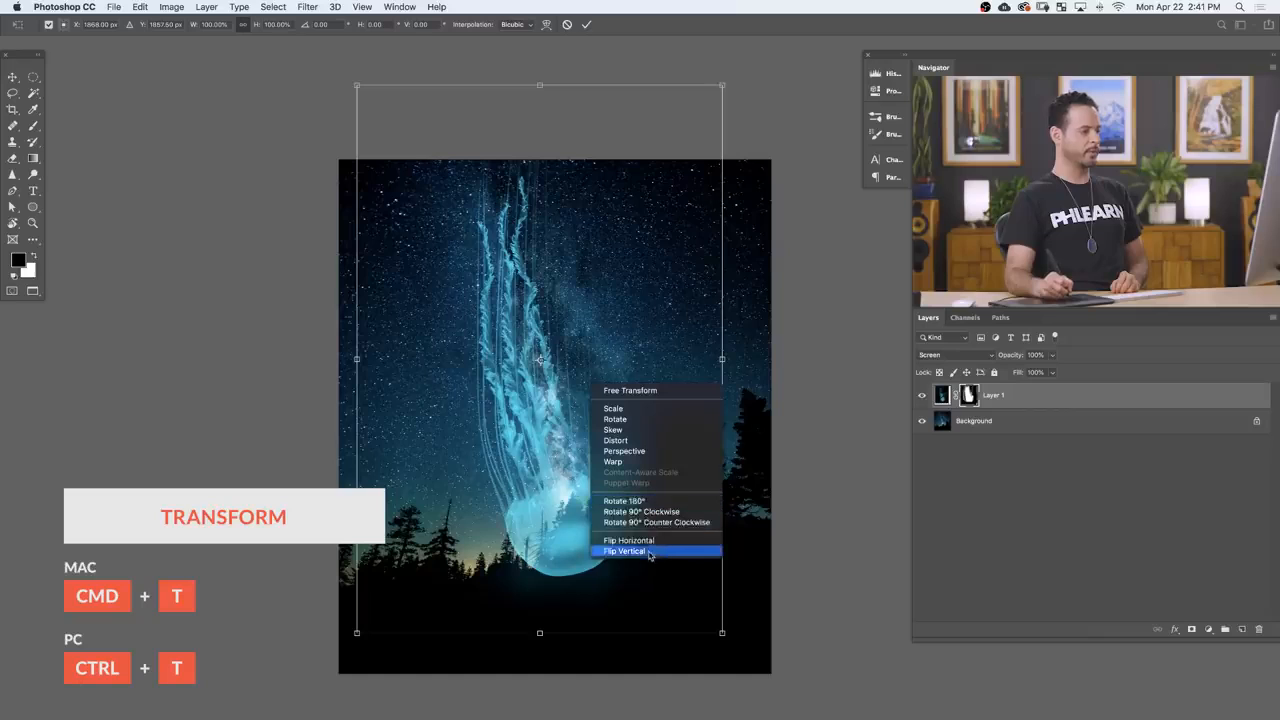
key(Escape)
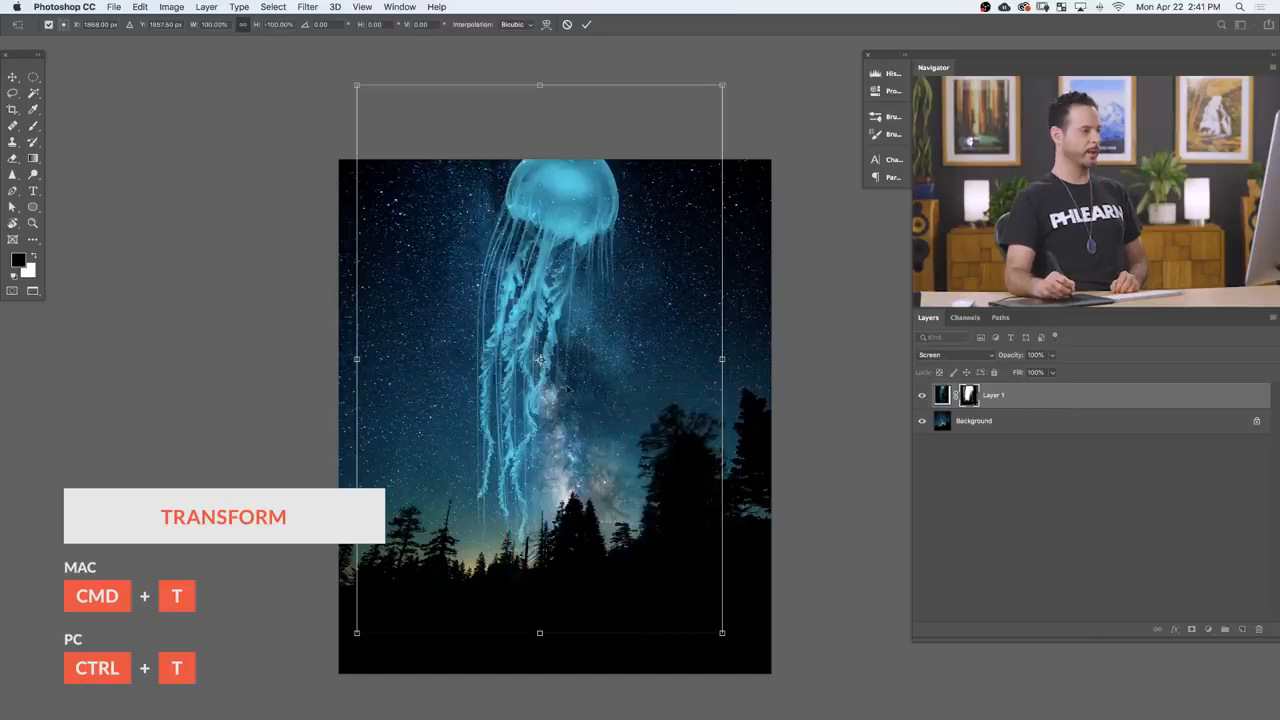
right_click(573, 368)
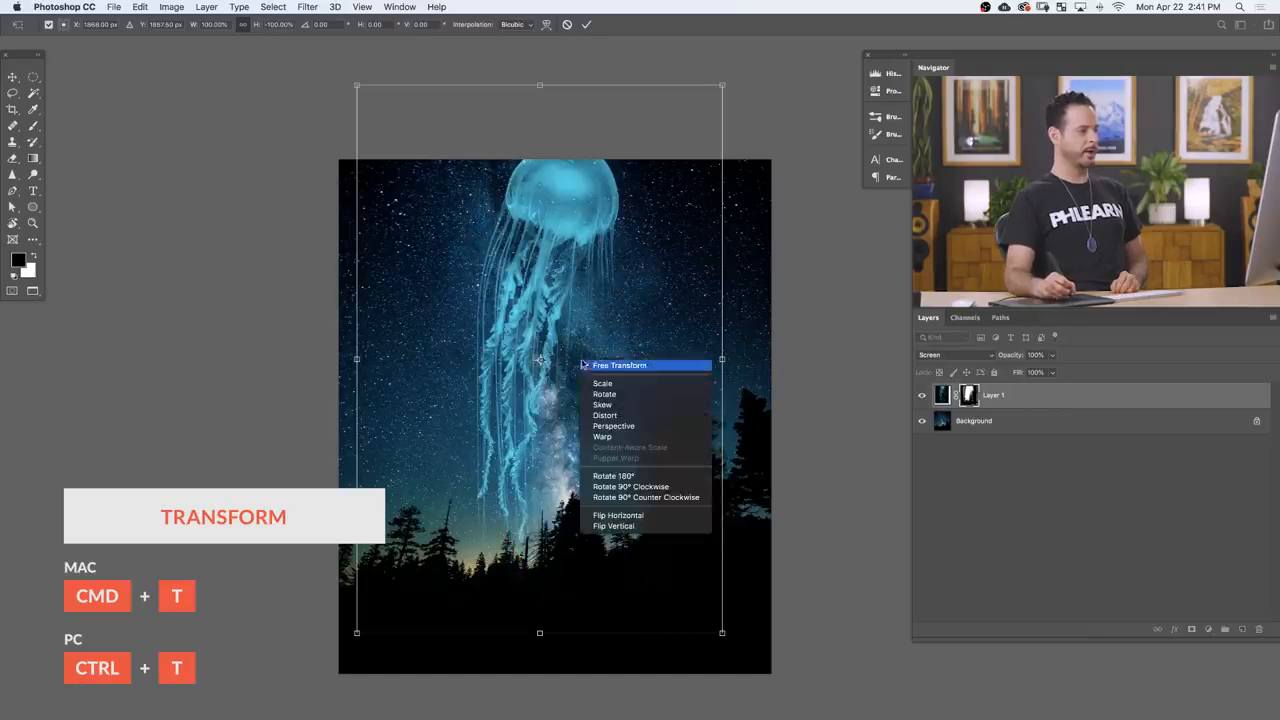
click(612, 515)
drag(616, 433, 731, 492)
key(Return)
key(b)
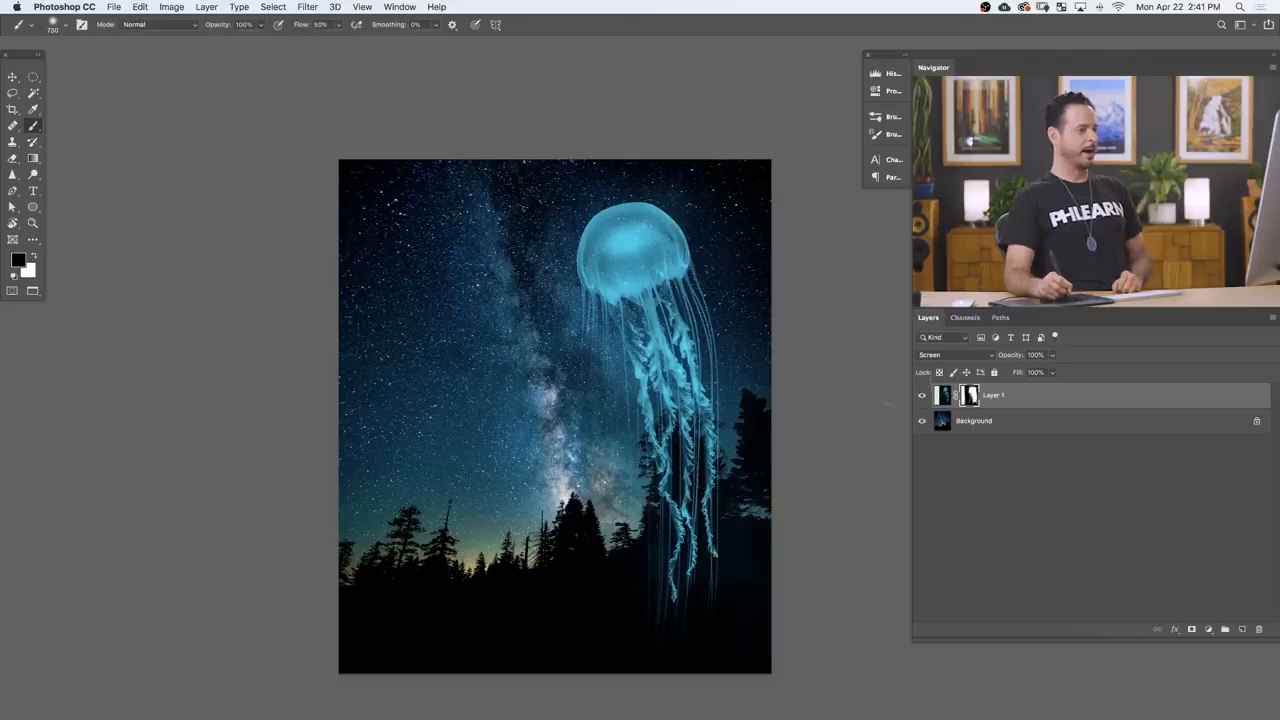
Step: Duplicate the jellyfish layer and move the copy to the left side of the sky
click(922, 397)
click(922, 397)
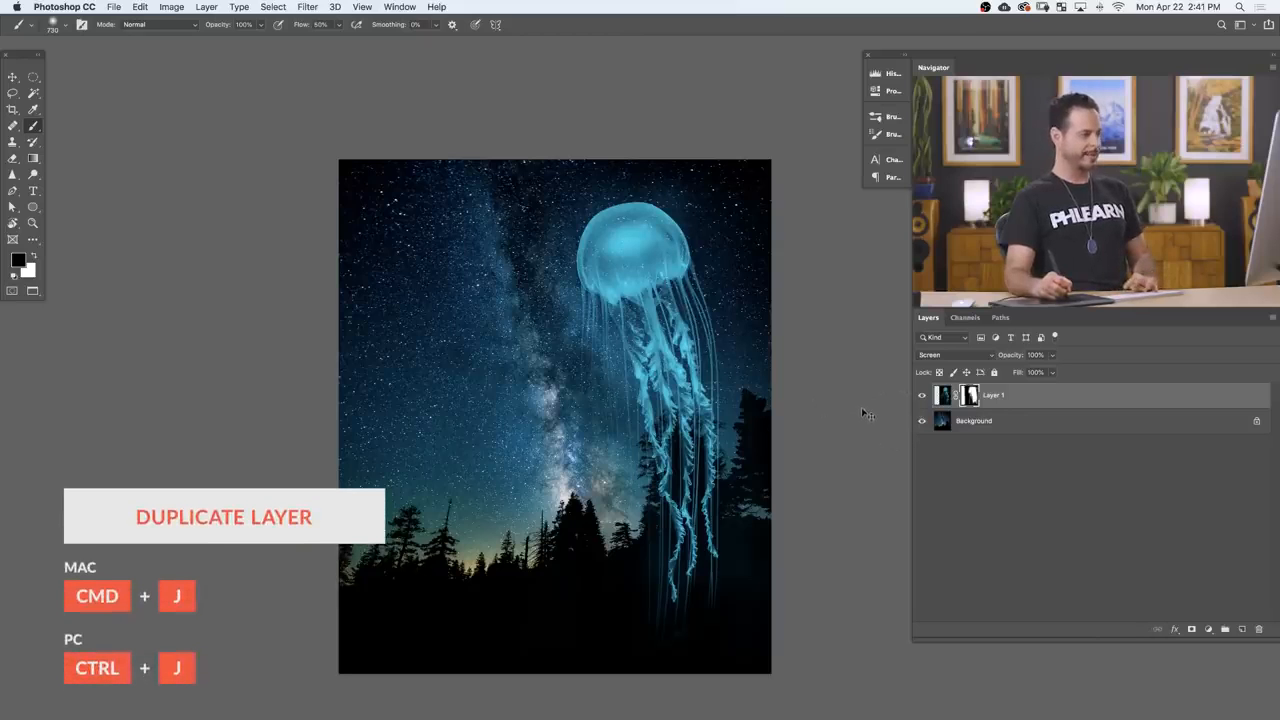
key(super+j)
key(v)
drag(670, 421, 495, 428)
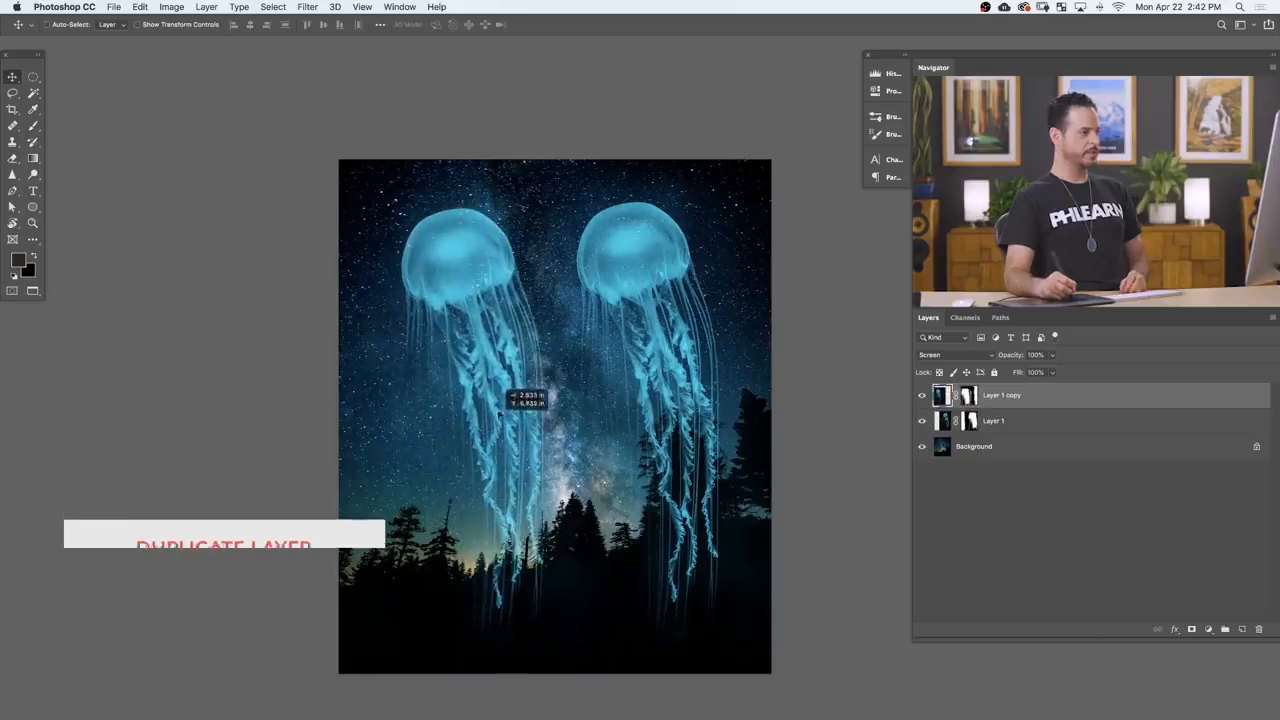
Step: Scale the duplicated jellyfish to about 58%, position it in the lower-left sky, and flip it horizontally
key(super+t)
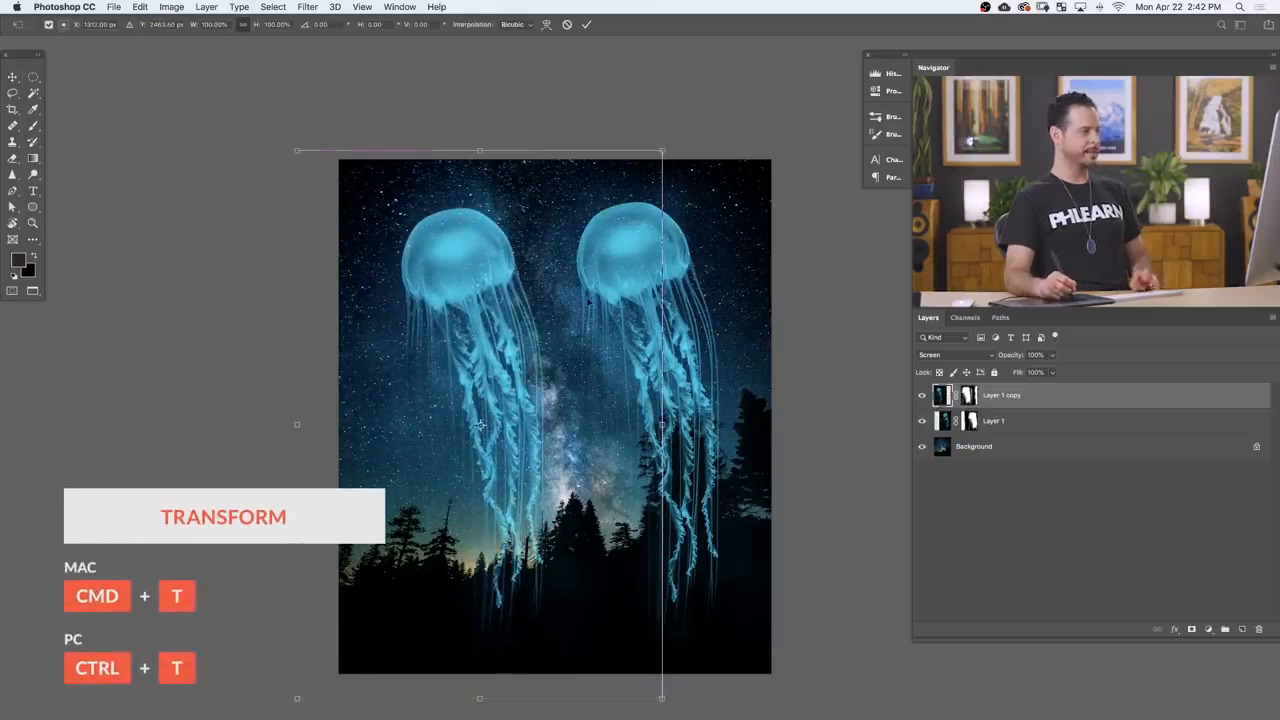
drag(662, 150, 540, 400)
drag(457, 508, 501, 451)
right_click(480, 431)
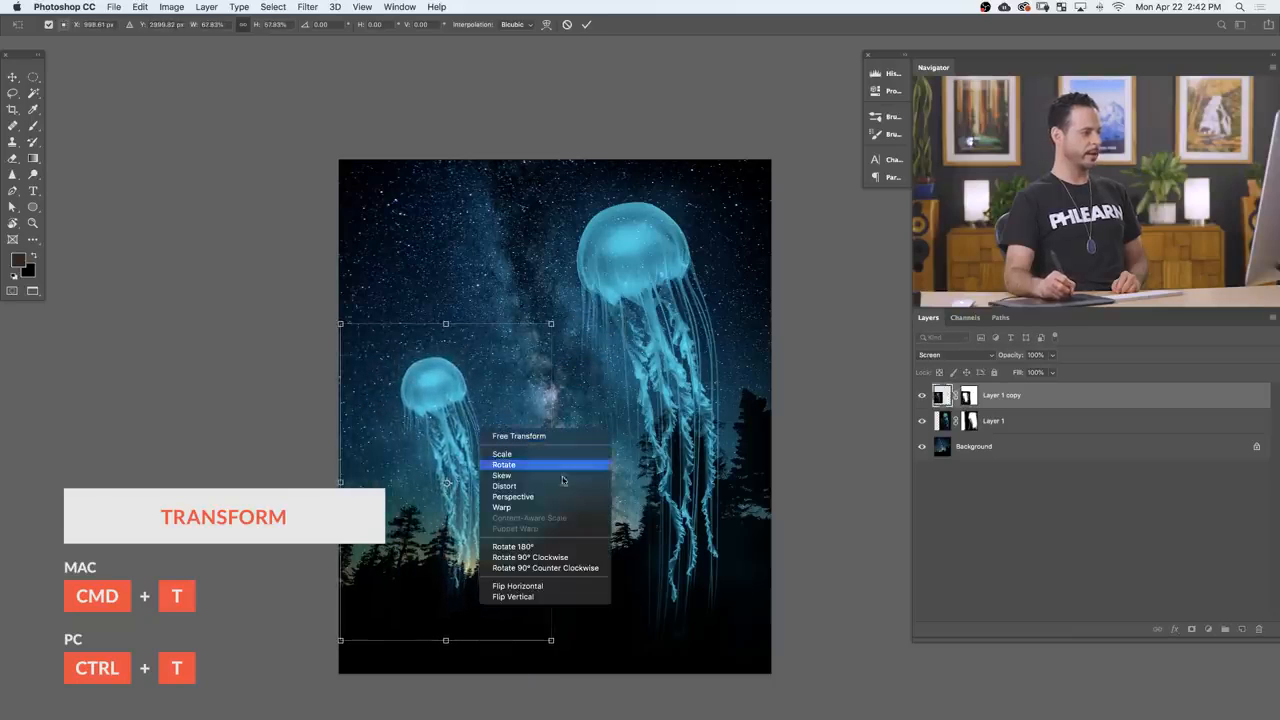
click(535, 586)
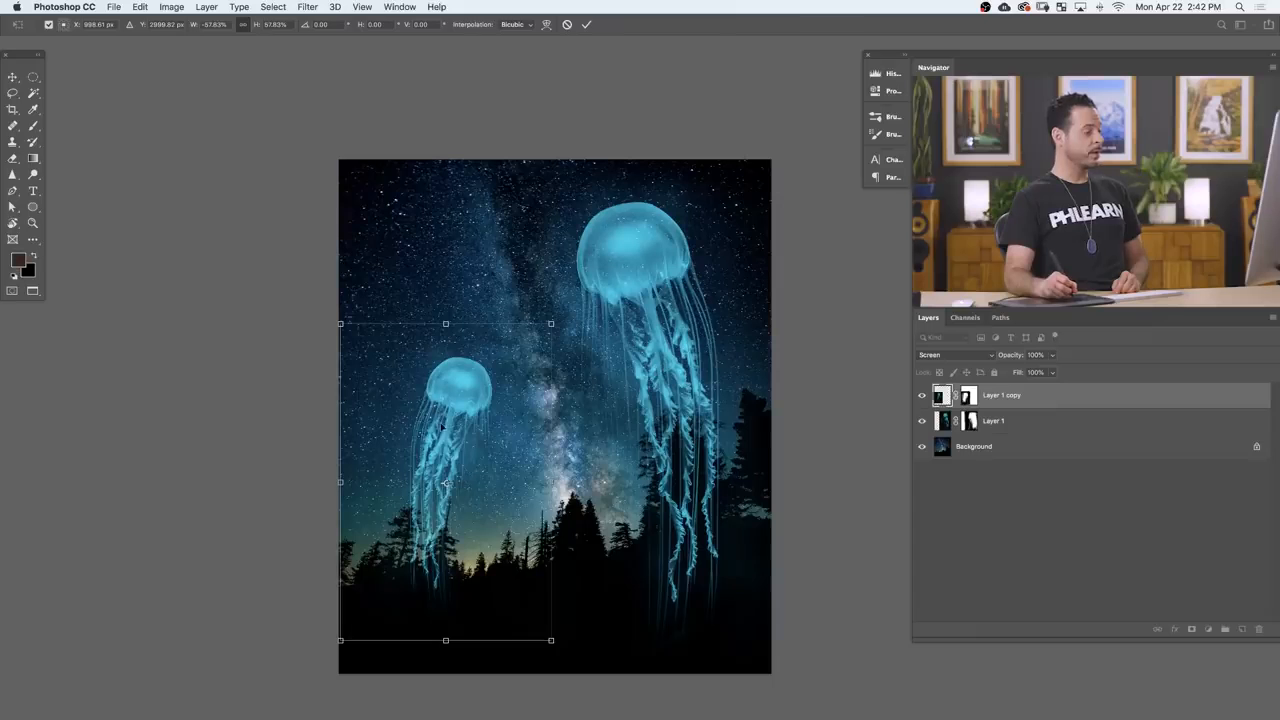
Step: Warp the lower-left jellyfish to narrow its bell and curve its tentacles, and nudge it slightly left and down
right_click(441, 426)
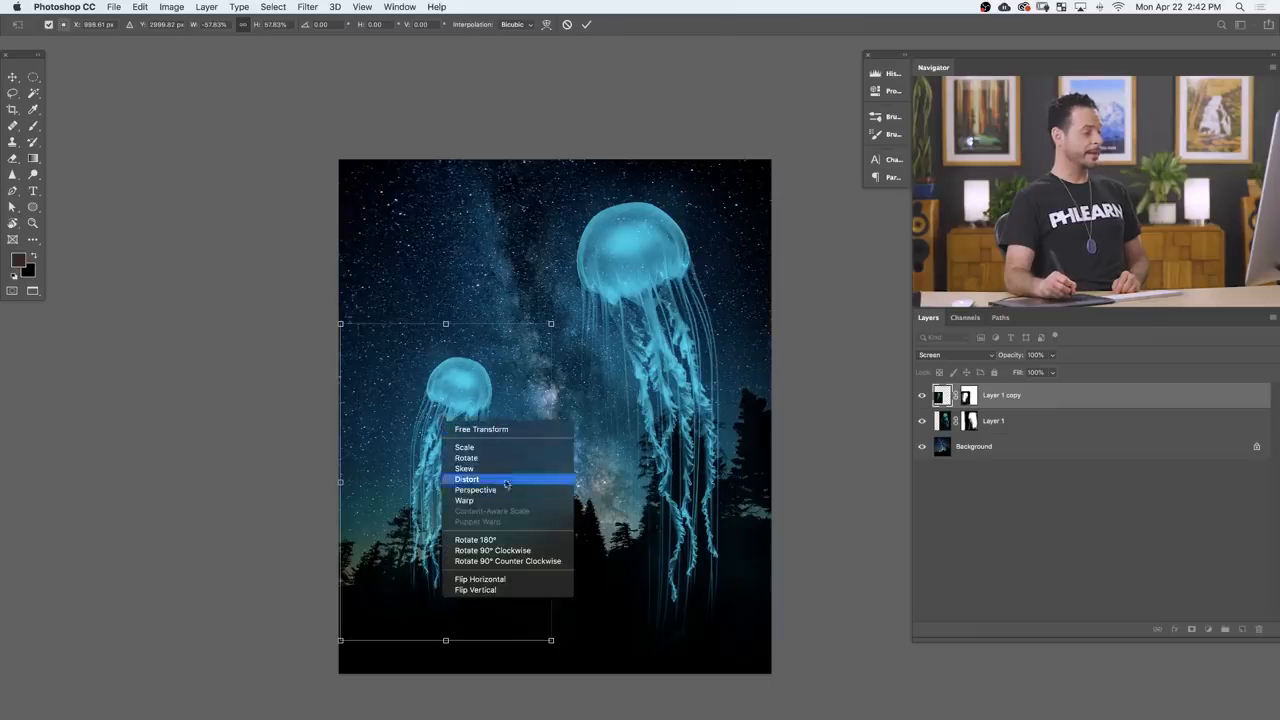
click(464, 500)
drag(437, 490, 464, 488)
drag(393, 393, 397, 427)
drag(501, 377, 482, 386)
drag(472, 609, 512, 599)
mouse_move(480, 486)
mouse_down()
mouse_move(484, 496)
mouse_move(457, 495)
mouse_move(461, 476)
mouse_up()
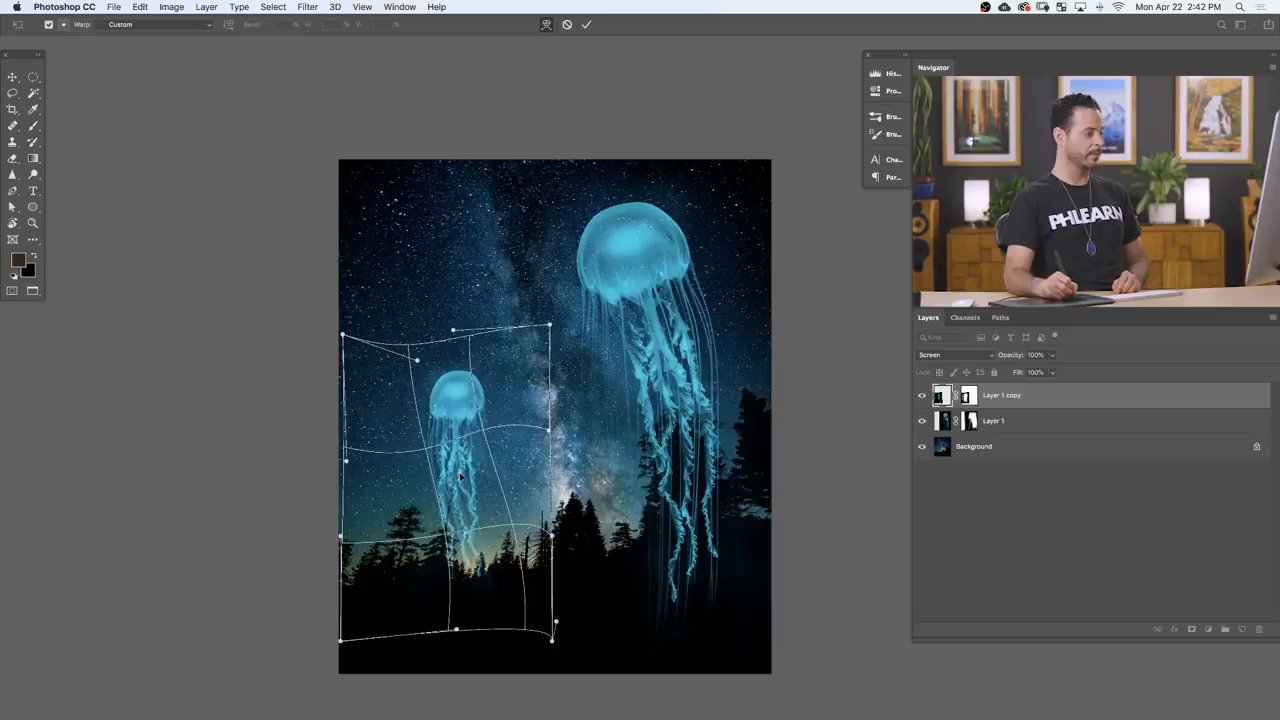
mouse_move(457, 630)
mouse_down()
mouse_move(463, 703)
mouse_move(456, 566)
mouse_move(465, 645)
mouse_move(470, 613)
mouse_up()
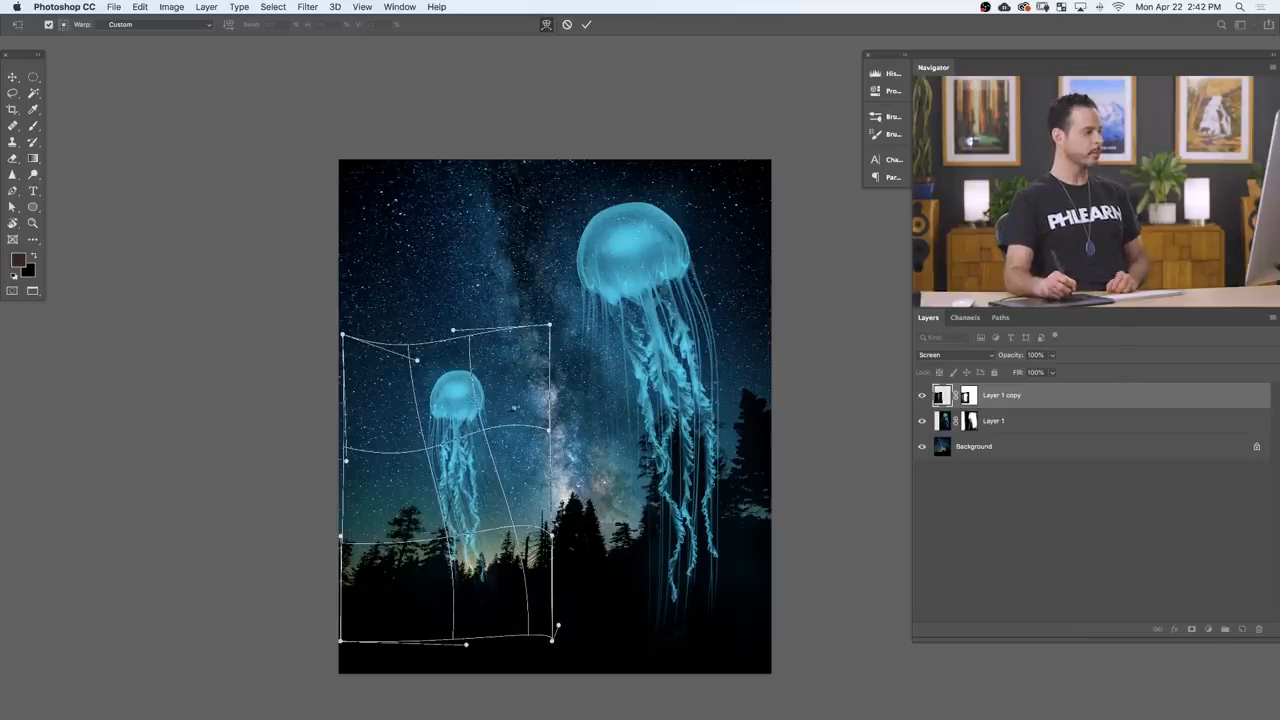
key(Return)
drag(537, 476, 509, 484)
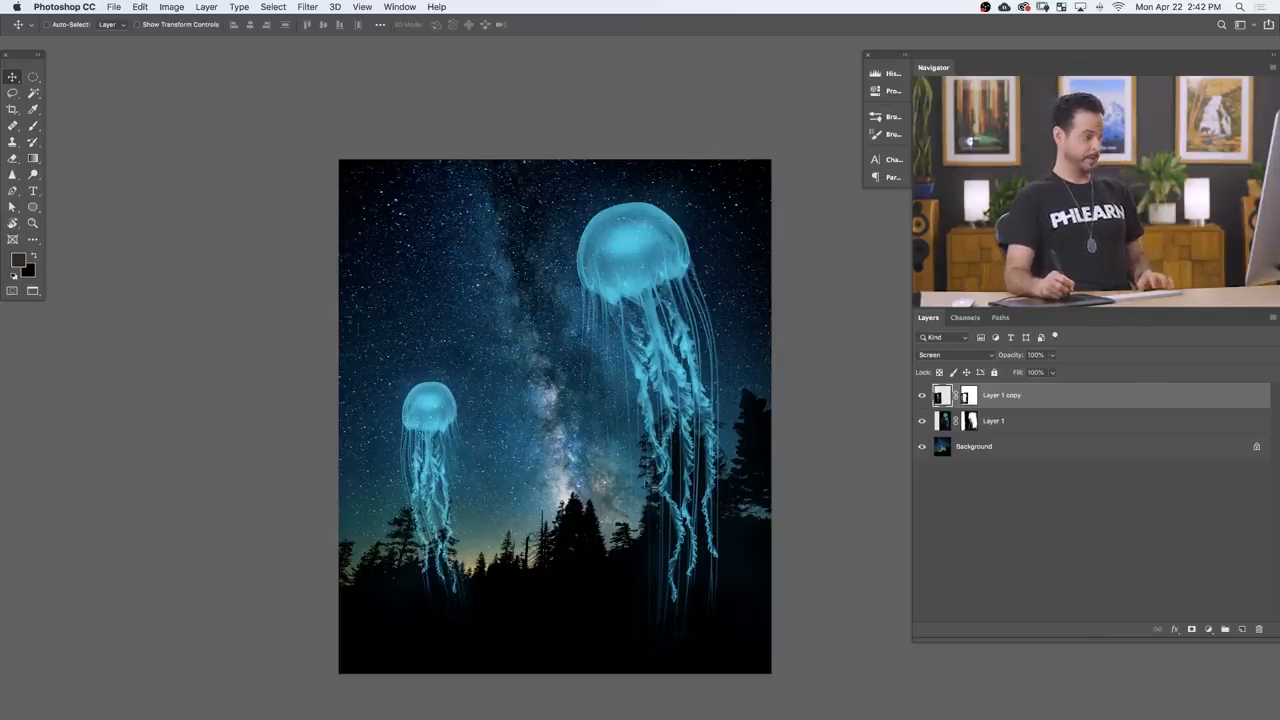
Step: Duplicate the large jellyfish layer and toggle the copy's visibility to compare the glow
click(1059, 413)
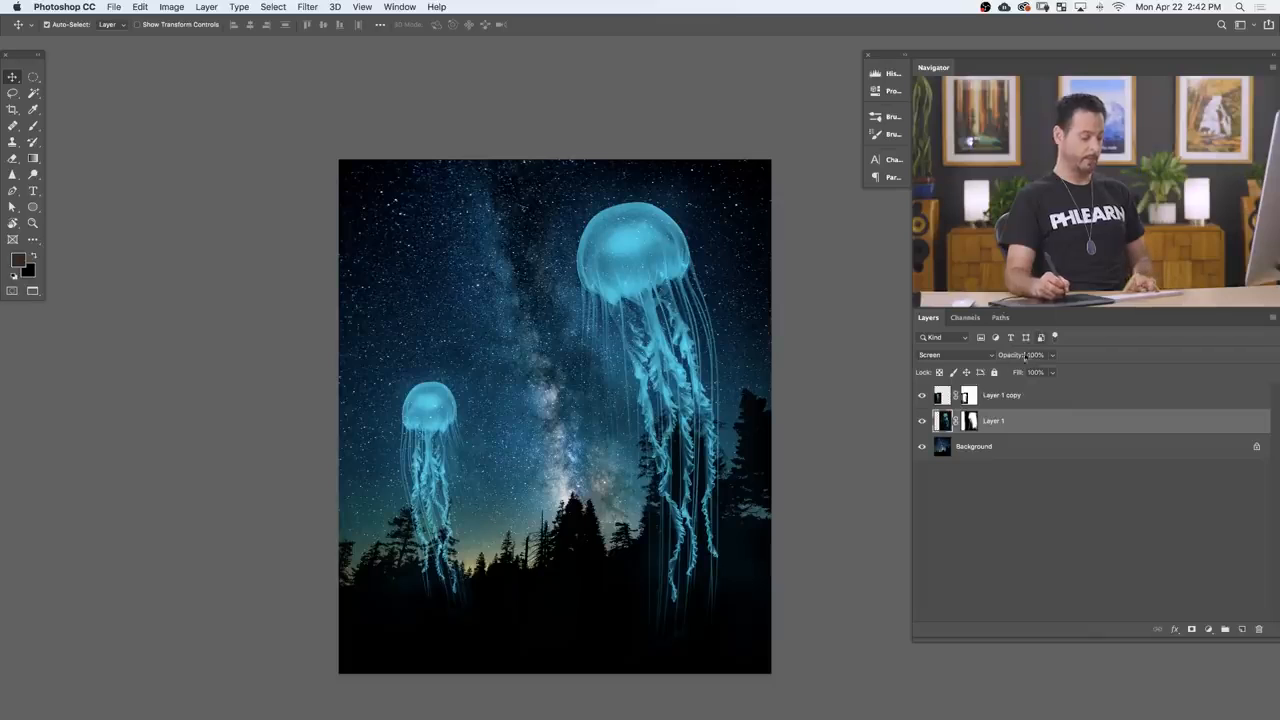
click(922, 421)
click(922, 424)
key(super+j)
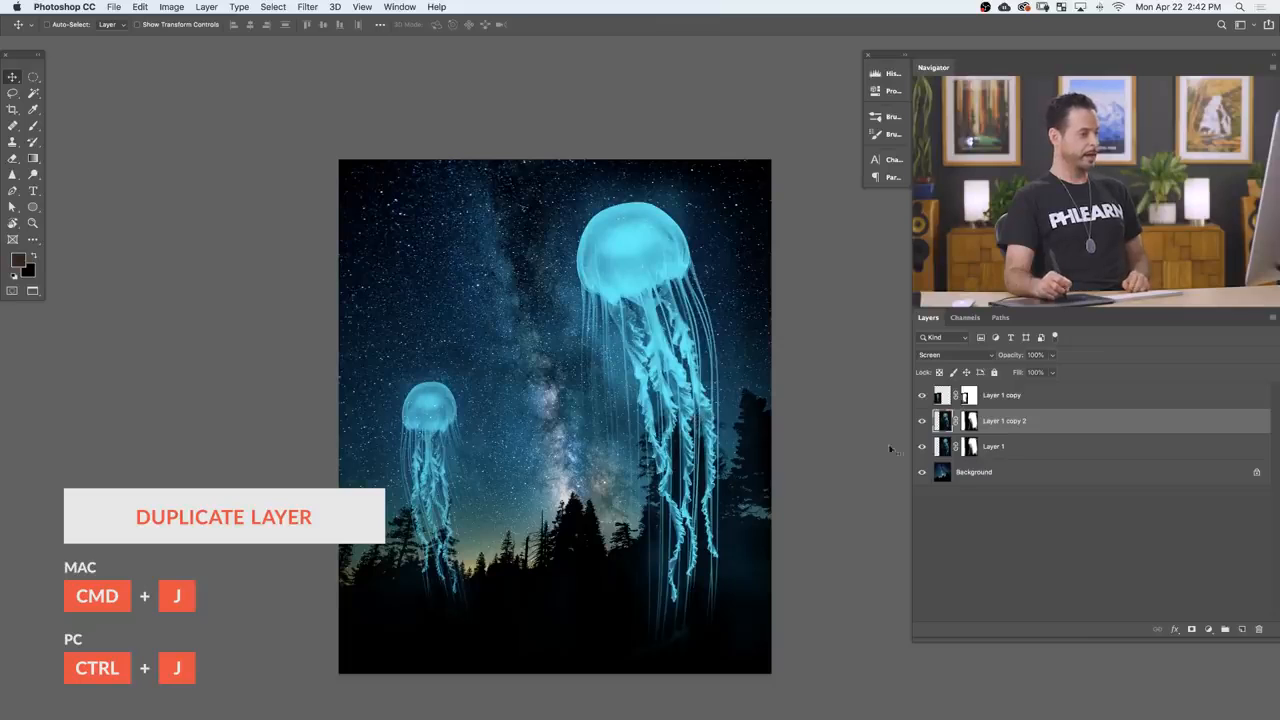
click(922, 422)
click(920, 424)
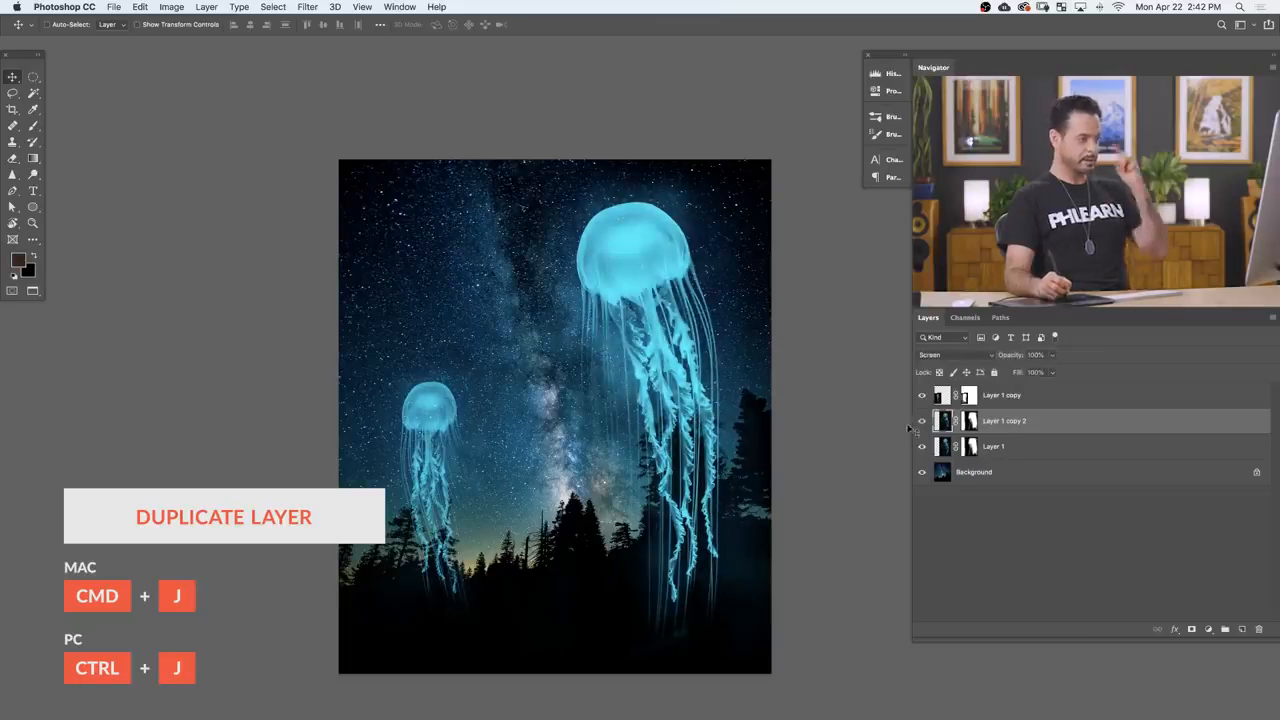
Step: Scale the duplicated large jellyfish to about 30%, rotate it about 32°, and place it in the upper-left sky
drag(684, 470, 541, 412)
key(super+t)
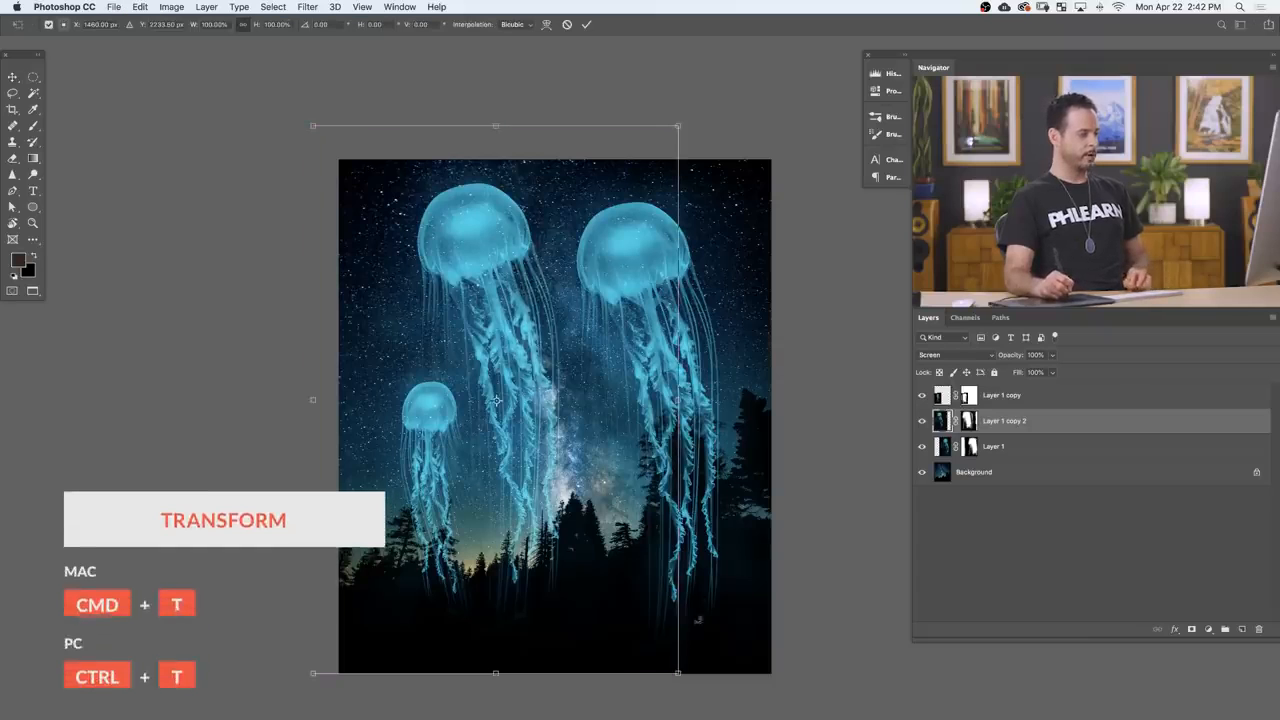
drag(678, 675, 390, 330)
drag(398, 262, 432, 312)
drag(312, 318, 309, 305)
drag(426, 300, 437, 310)
drag(420, 370, 417, 348)
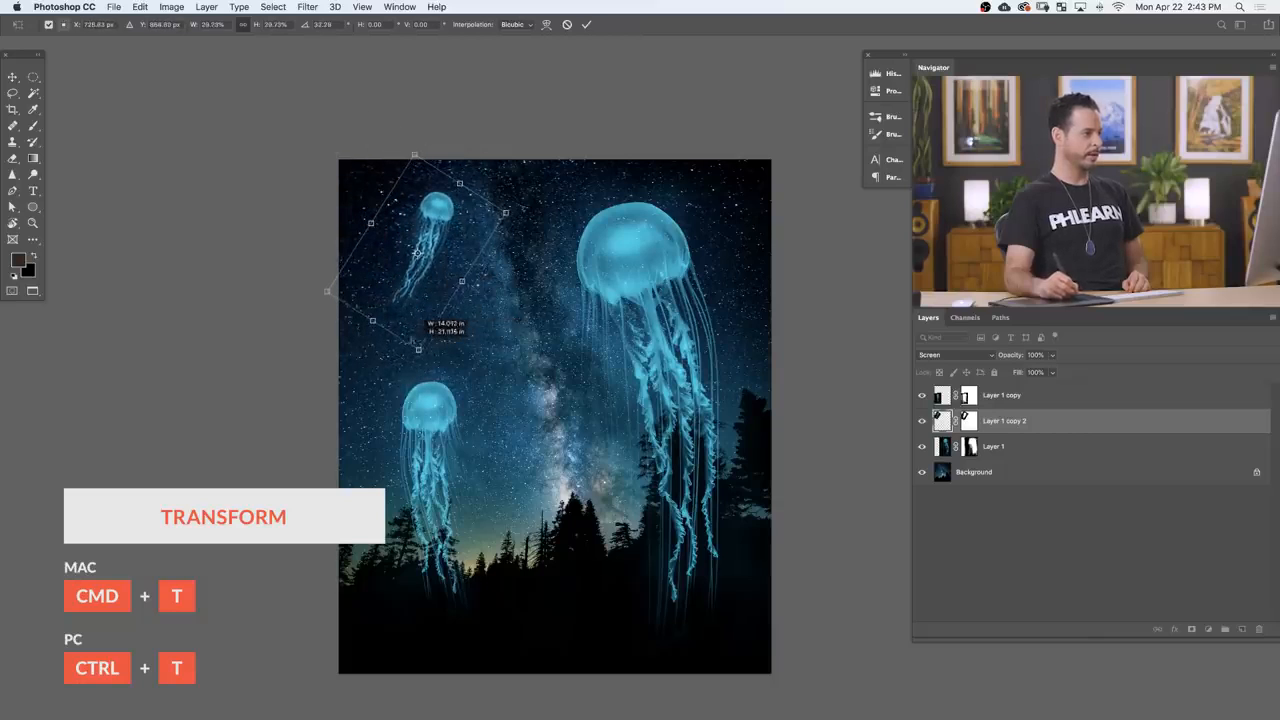
key(Return)
drag(511, 363, 505, 372)
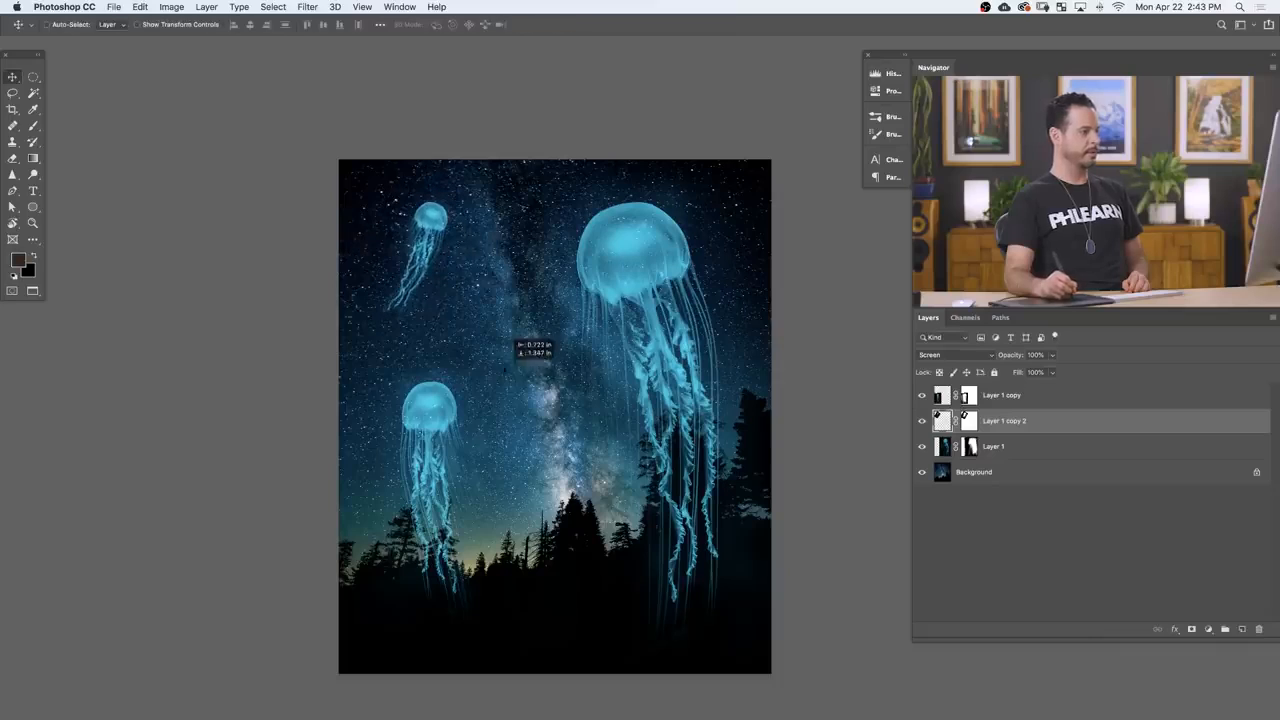
mouse_move(552, 410)
mouse_down()
mouse_move(566, 394)
mouse_move(551, 397)
mouse_up()
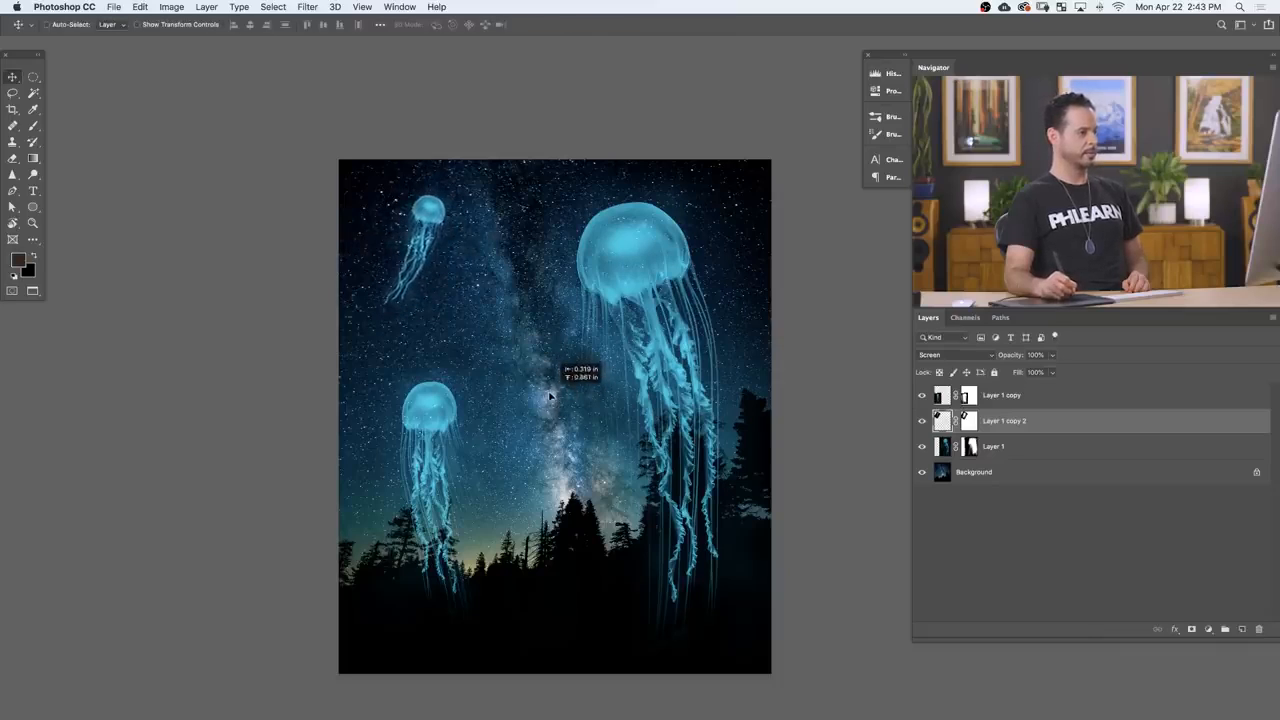
Step: Duplicate the upper-left jellyfish and transform the copy into a tiny one in the upper-right corner of the sky
key(super+j)
key(super+t)
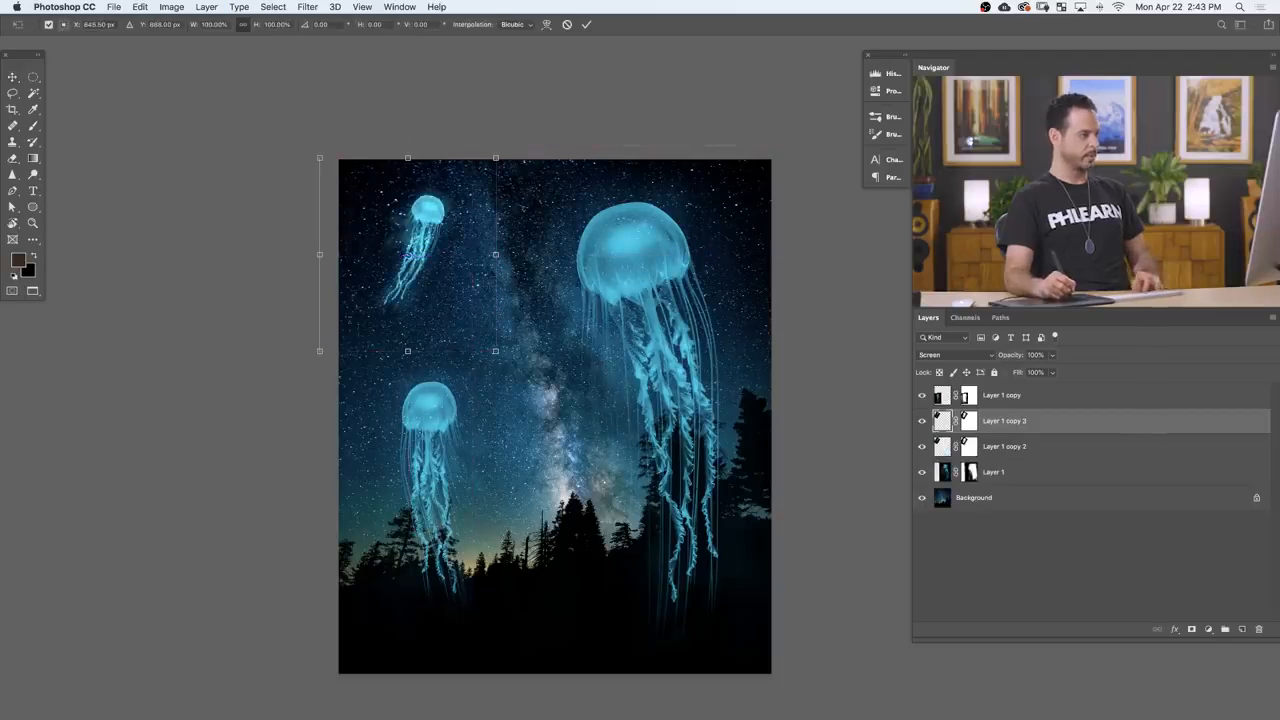
drag(497, 353, 767, 234)
key(Return)
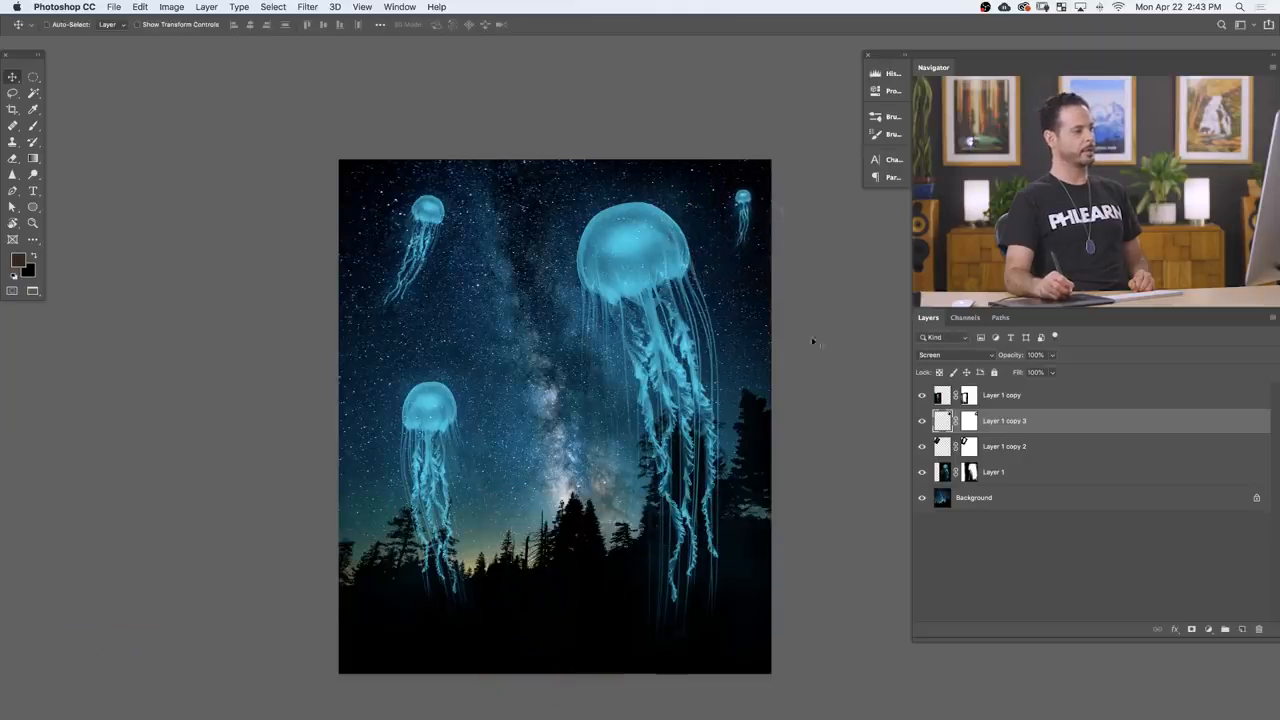
Step: Refine the tilt and position of the tiny upper-right jellyfish, and shift the large jellyfish slightly up and left
key(super+t)
drag(786, 294, 770, 232)
key(Return)
mouse_move(806, 357)
mouse_down()
mouse_move(807, 345)
mouse_move(743, 334)
mouse_move(778, 350)
mouse_move(787, 415)
mouse_move(786, 372)
mouse_up()
key(super+t)
key(Return)
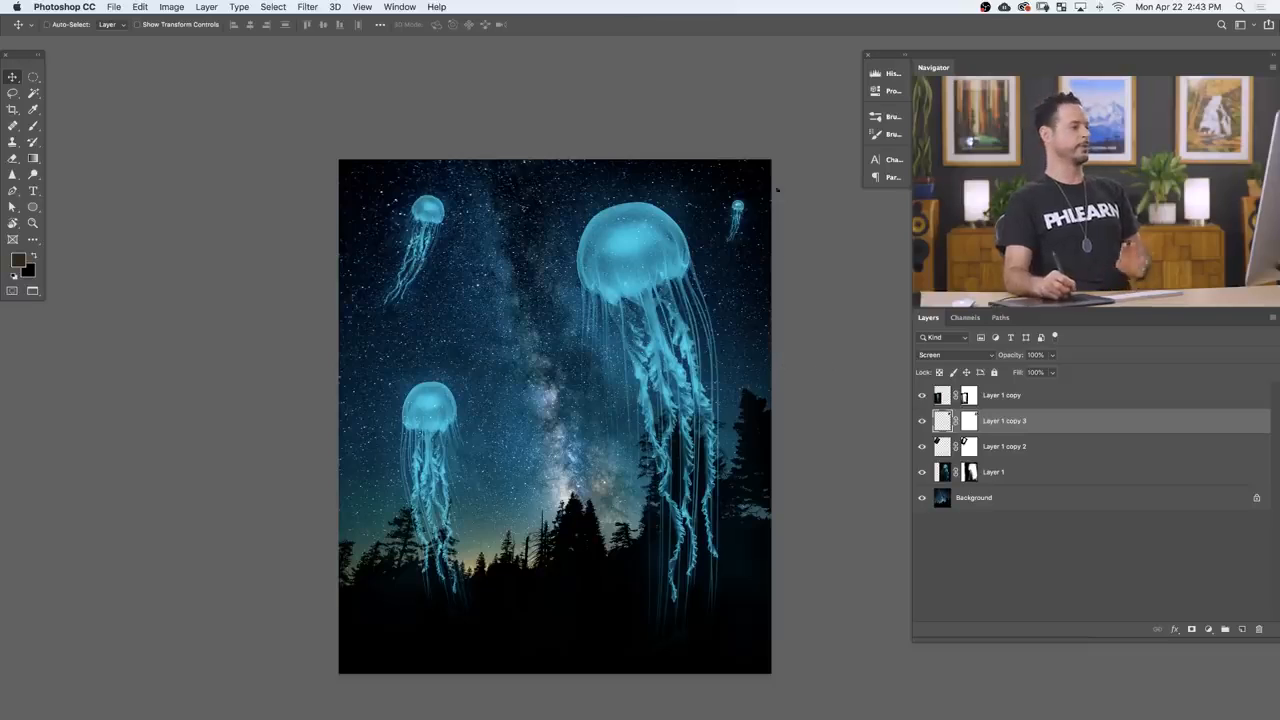
click(1000, 471)
drag(811, 491, 806, 481)
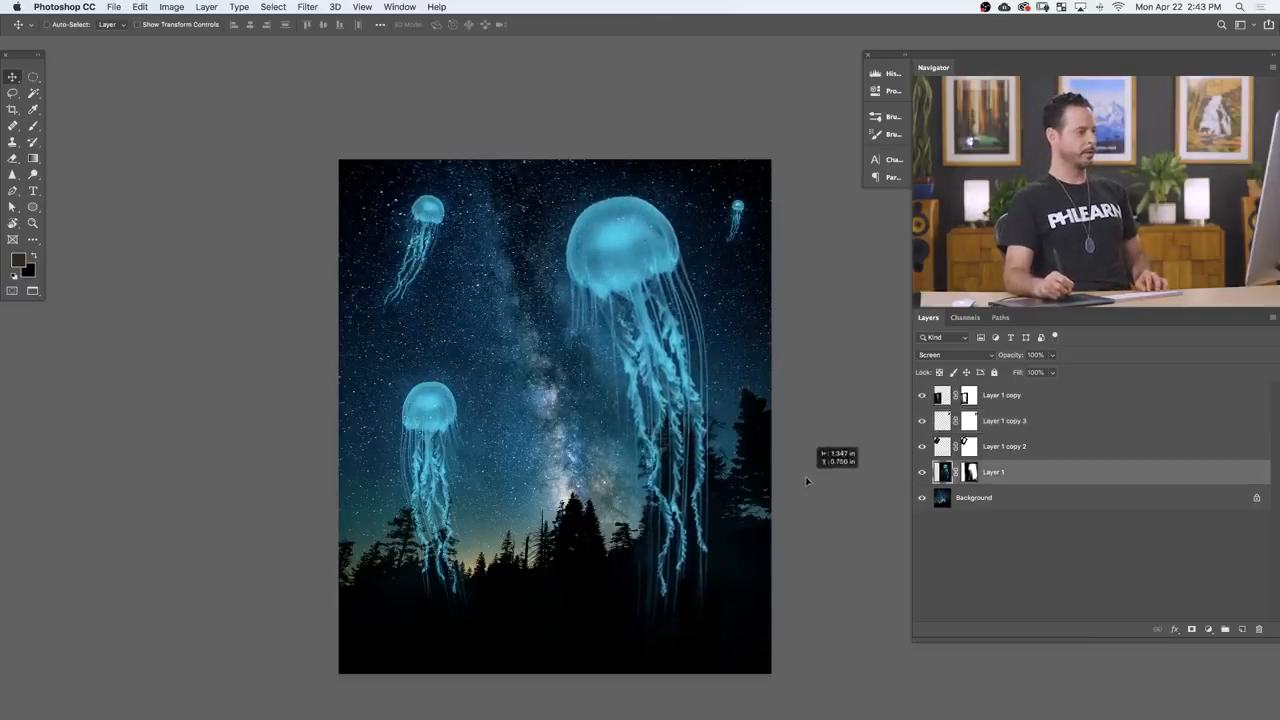
Step: Duplicate the upper-left jellyfish into the middle of the sky, rotate the copy about -18° and flip it horizontally
click(1003, 447)
key(super+j)
drag(488, 422, 605, 583)
key(super+t)
drag(640, 462, 630, 410)
right_click(549, 432)
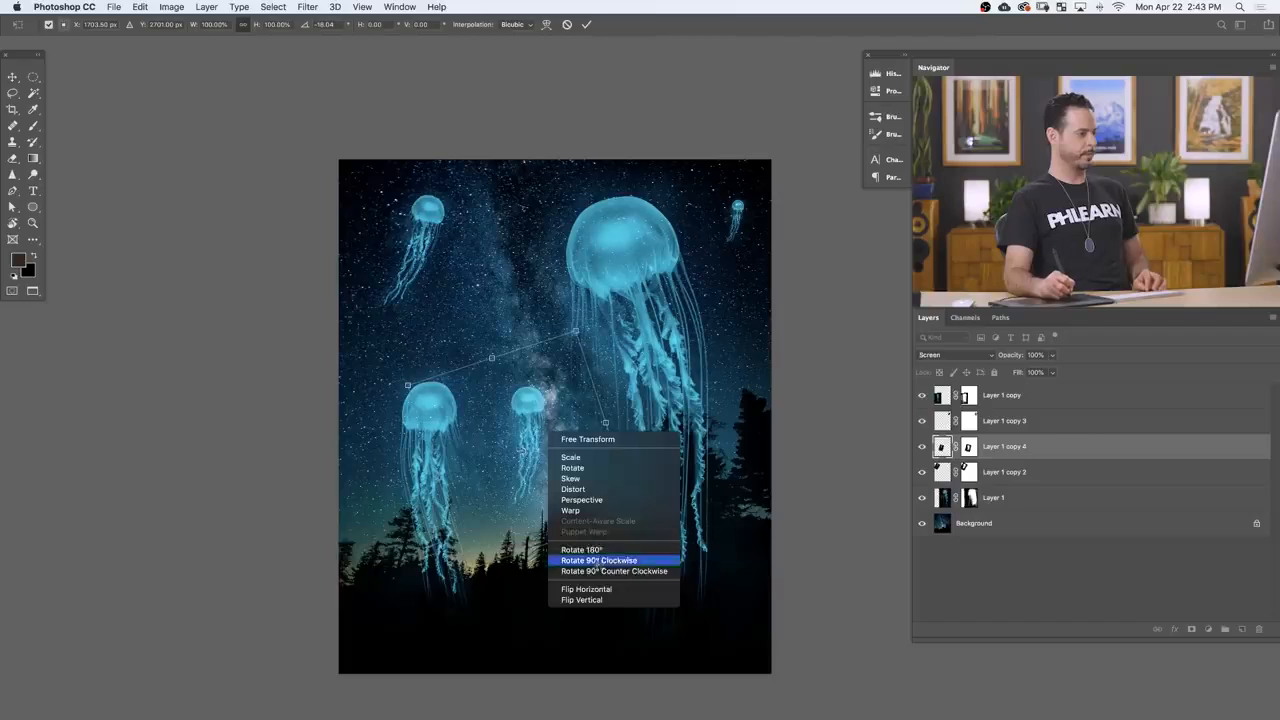
click(594, 590)
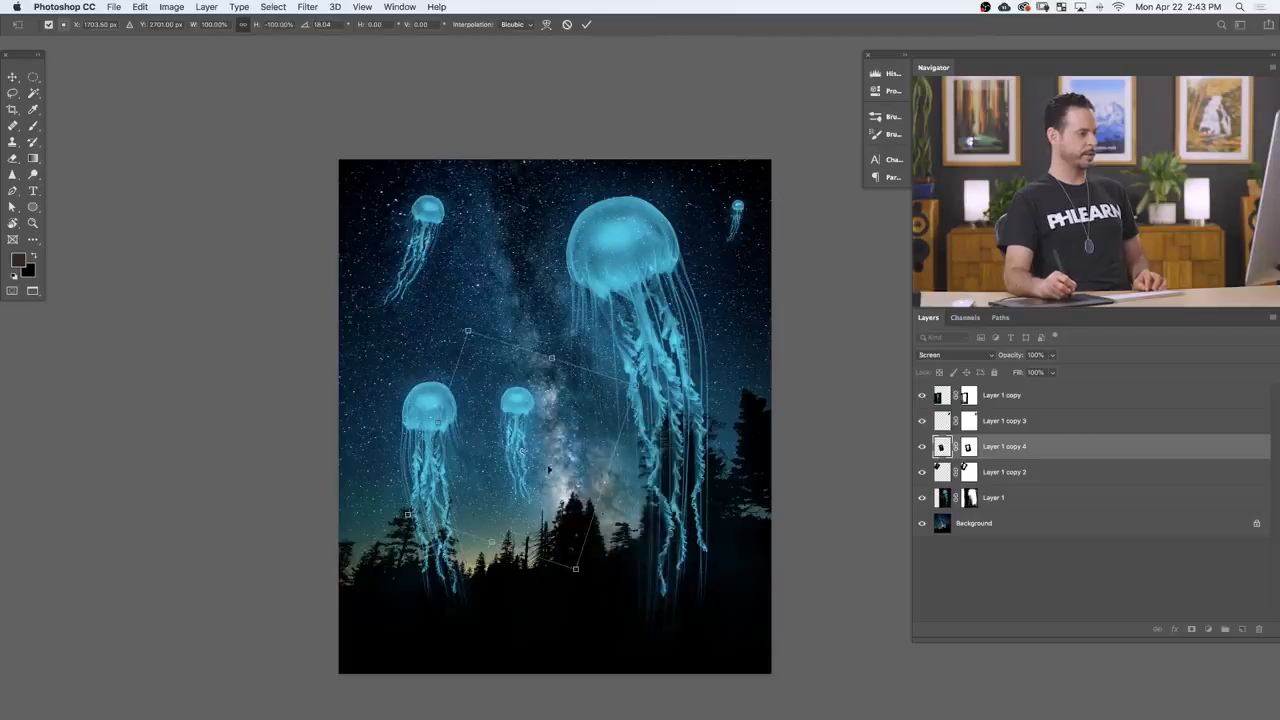
Step: Warp the middle jellyfish upward so its tentacles become shorter
right_click(549, 462)
click(589, 546)
drag(535, 509, 539, 404)
key(Return)
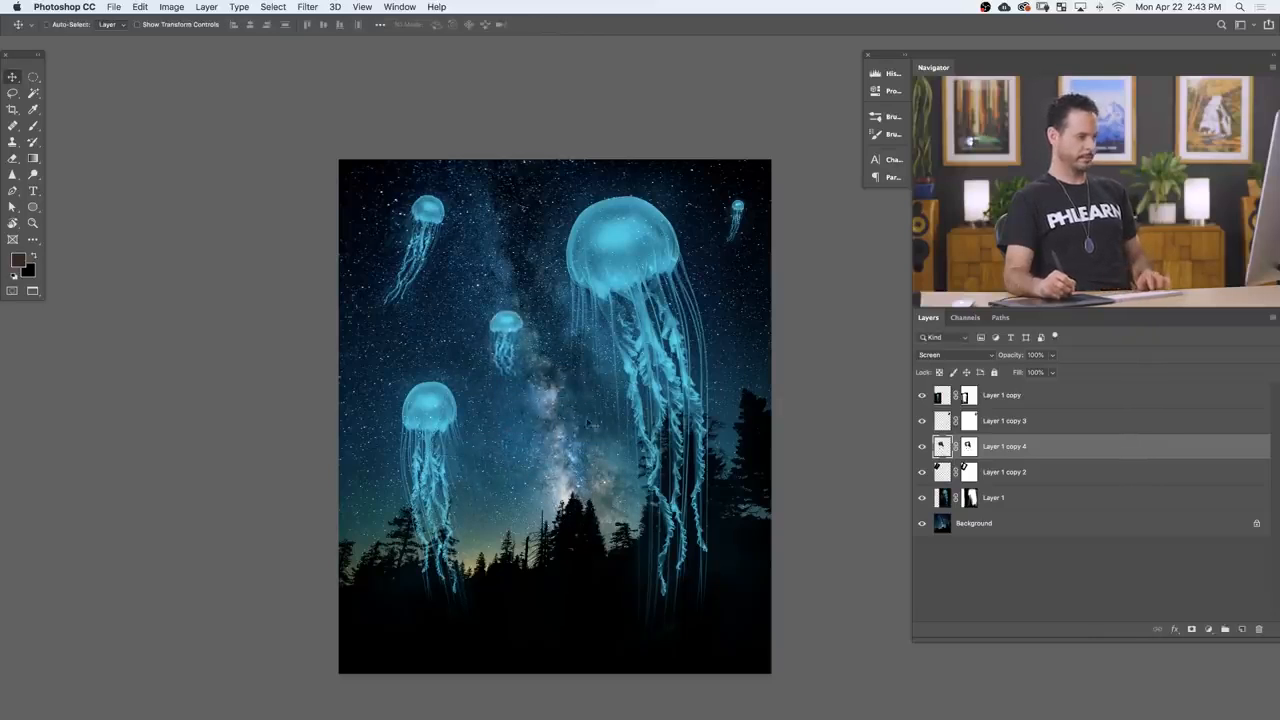
Step: Rotate the middle jellyfish about -12° and warp its tentacles into a slight curve to the right
key(ctrl+t)
drag(608, 449, 622, 444)
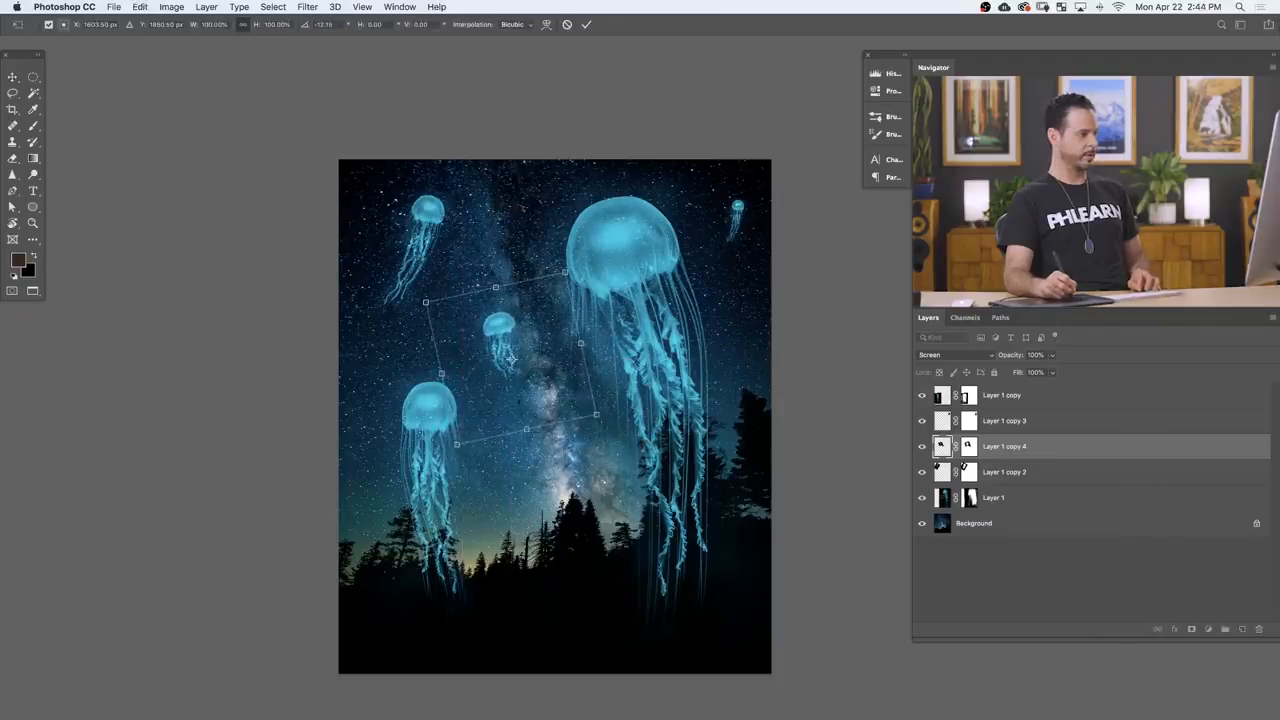
right_click(505, 351)
click(522, 424)
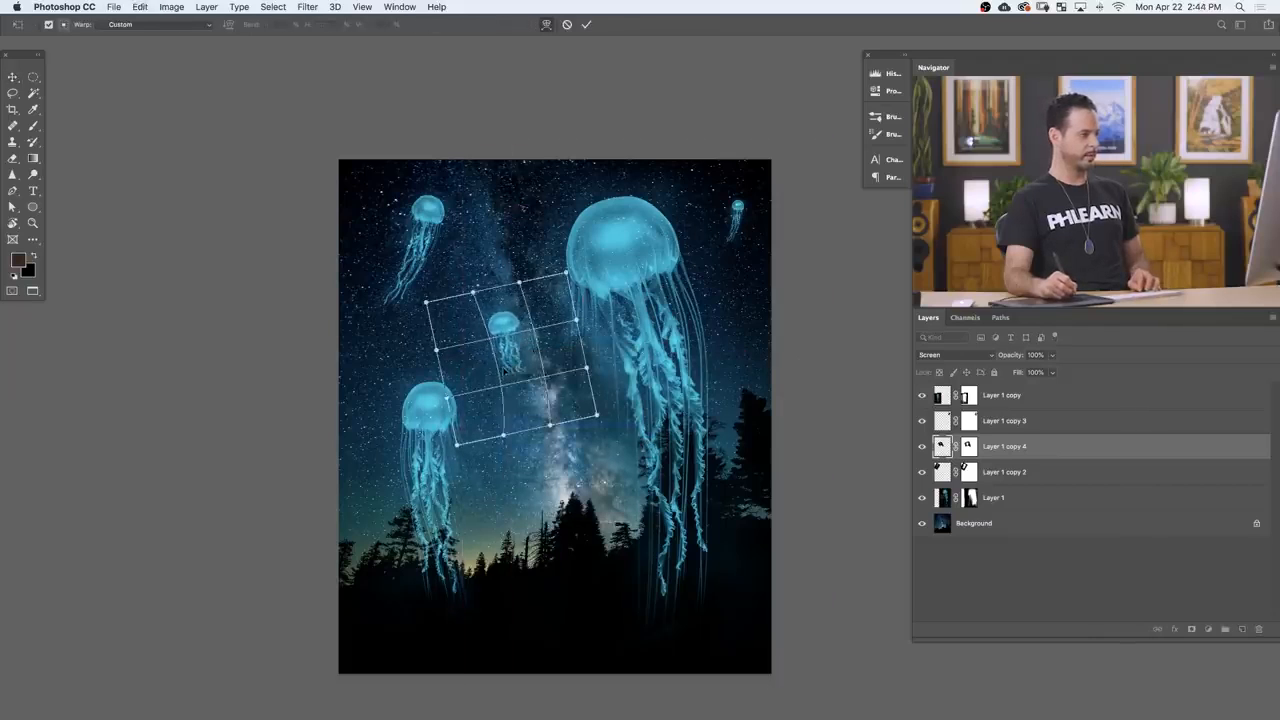
drag(508, 370, 516, 370)
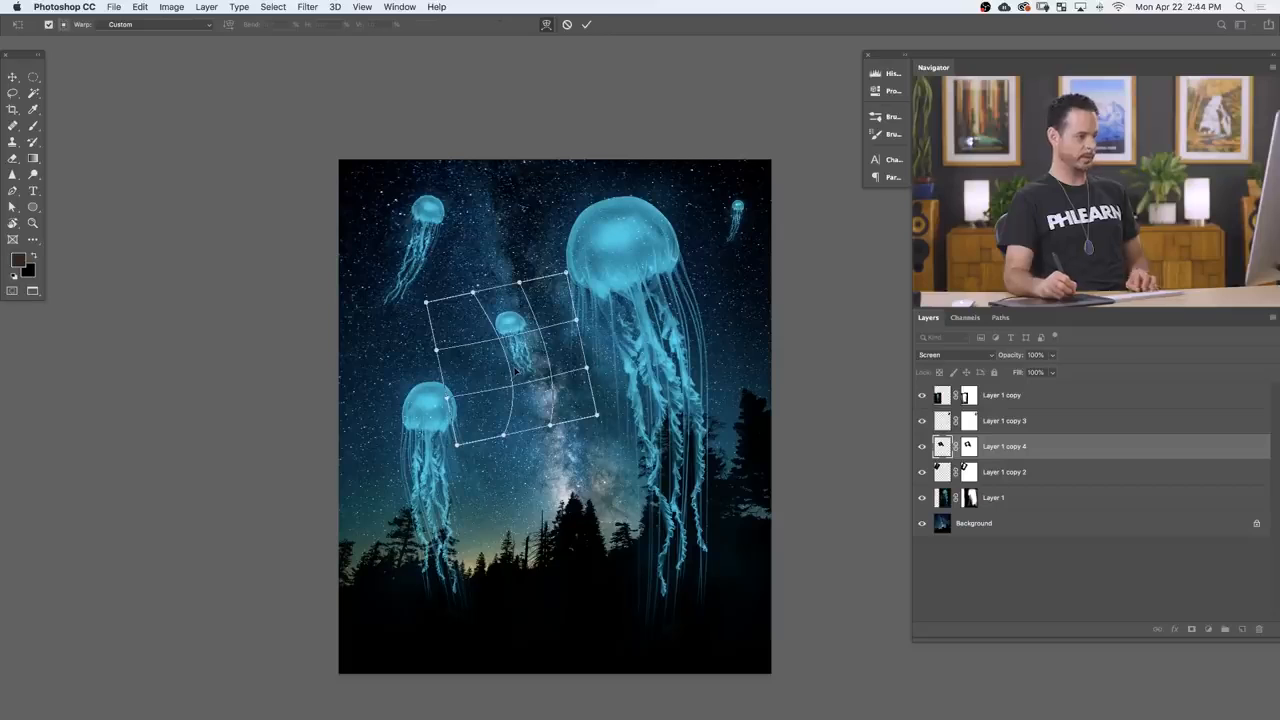
key(Return)
Step: Move the middle jellyfish down toward the treeline beside the Milky Way and scale it smaller
drag(574, 438, 590, 527)
key(super+t)
key(Return)
drag(636, 500, 620, 578)
key(super+t)
drag(590, 534, 542, 487)
key(Return)
drag(574, 537, 612, 571)
key(super+t)
key(Return)
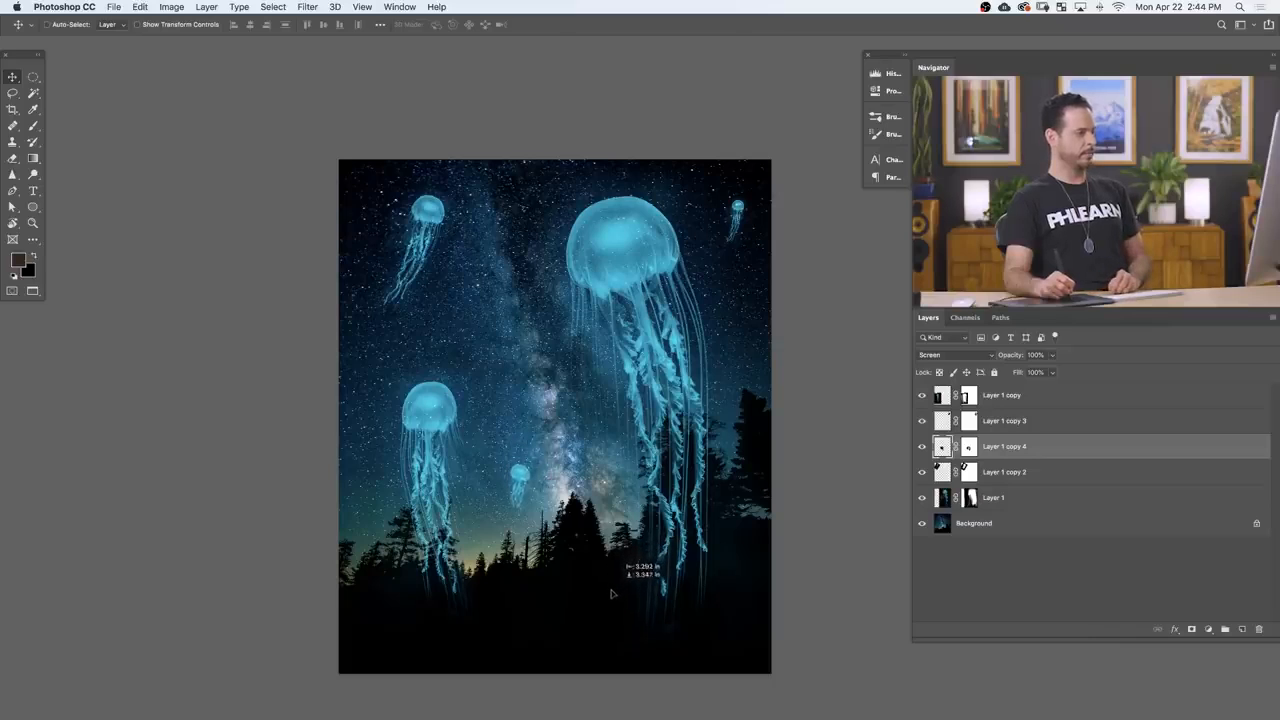
Step: Shrink the middle jellyfish further, tilt it slightly, and position it just above the treeline
key(super+t)
drag(545, 452, 521, 484)
key(Return)
drag(587, 568, 661, 492)
key(super+t)
key(Return)
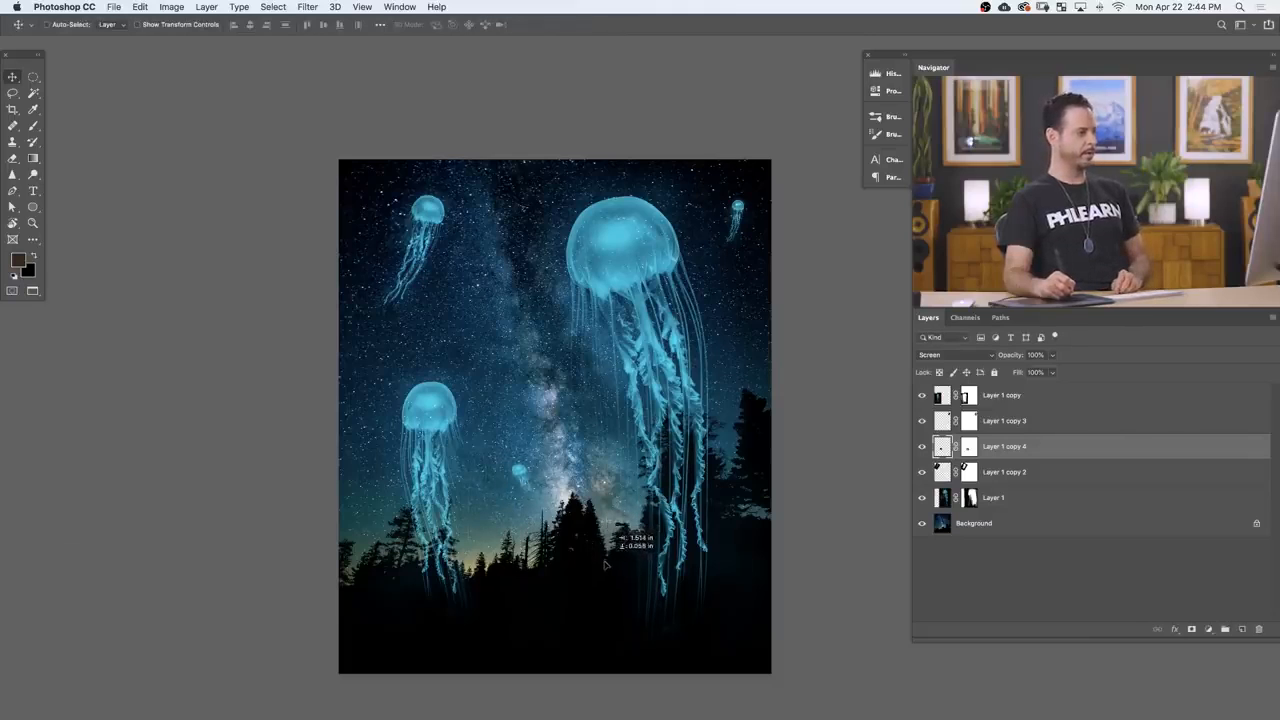
key(super+t)
key(Return)
drag(606, 555, 592, 573)
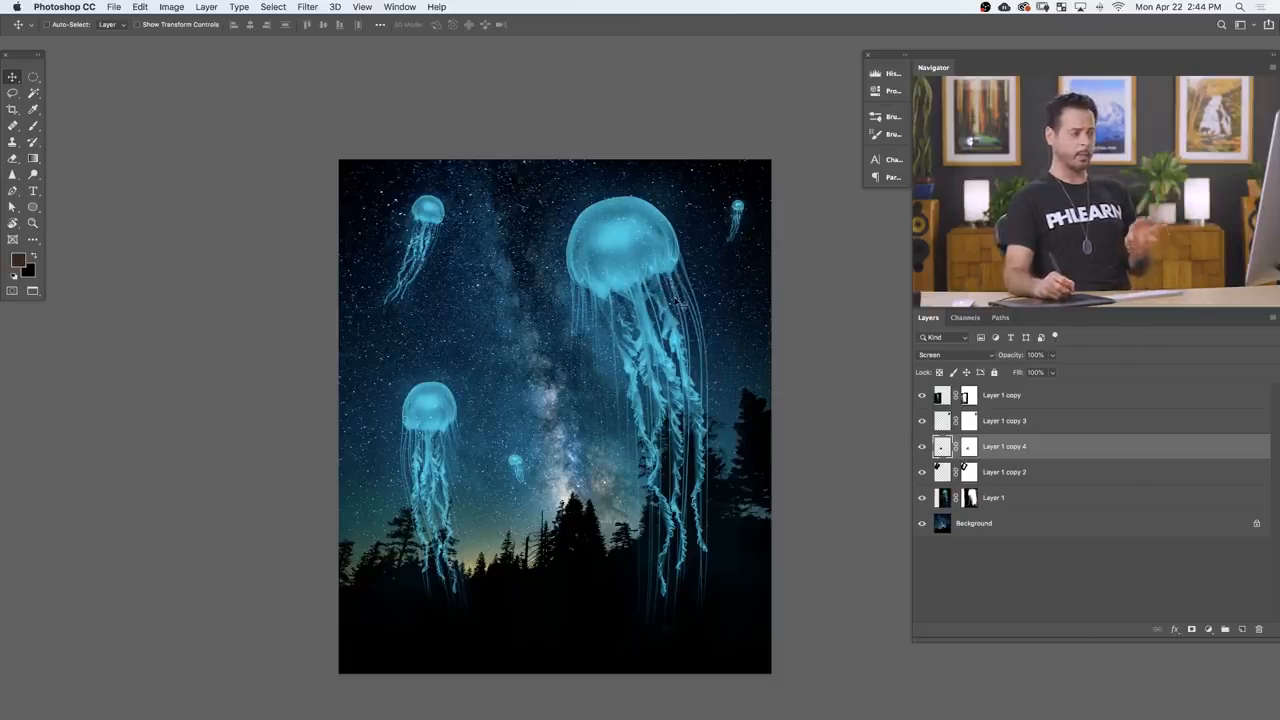
Step: Examine the large jellyfish's tentacles, bell and edge up close to see how the stars show through
drag(682, 521, 727, 415)
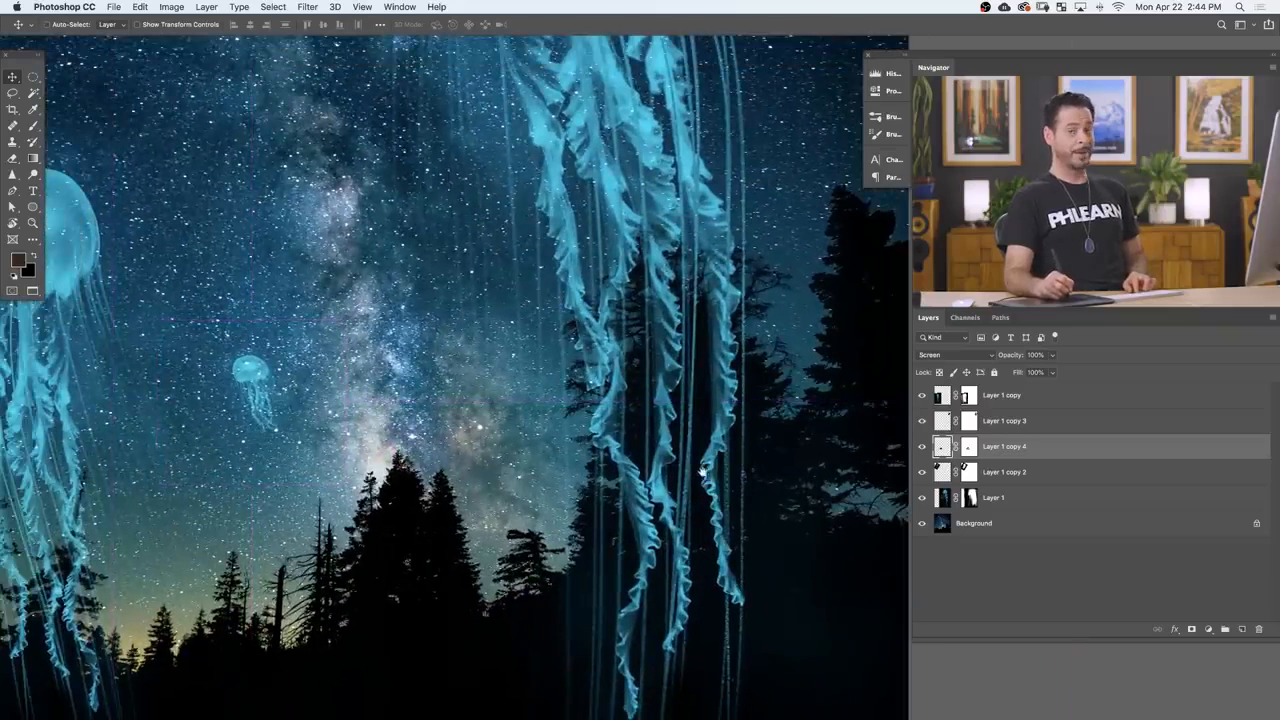
drag(594, 232, 626, 692)
drag(566, 302, 587, 396)
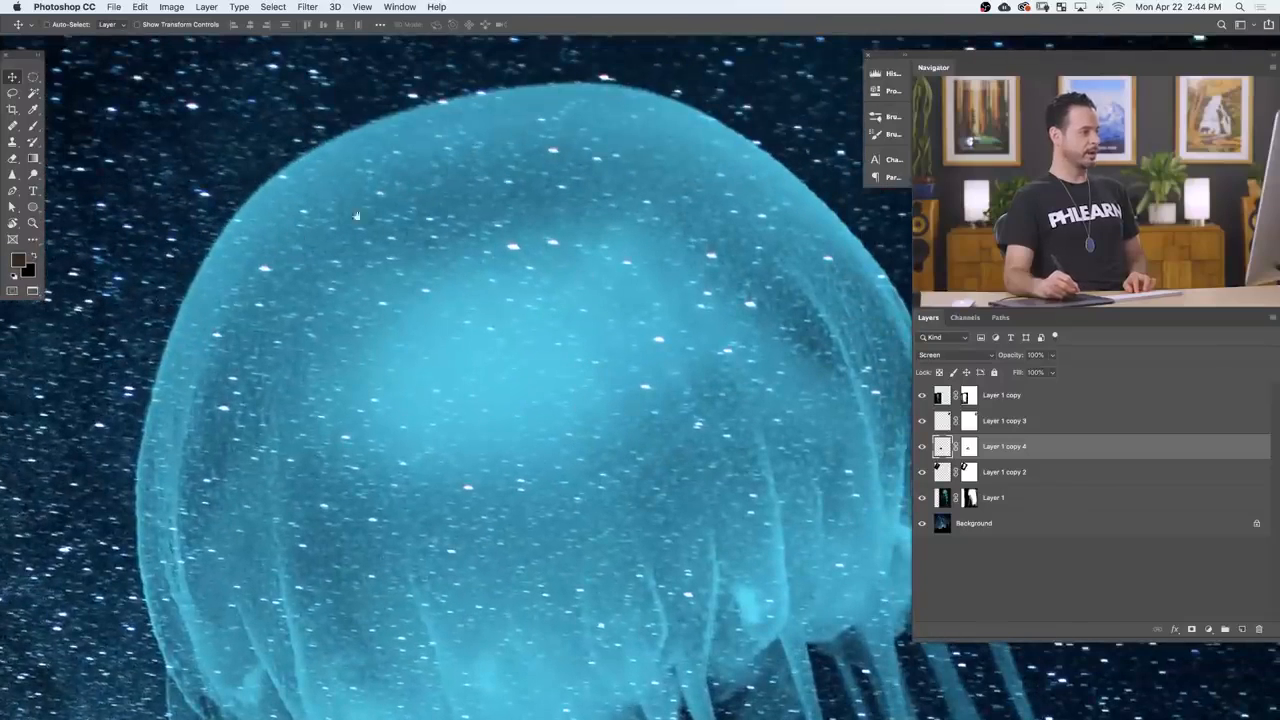
drag(740, 388, 805, 349)
drag(305, 380, 680, 376)
drag(582, 309, 620, 297)
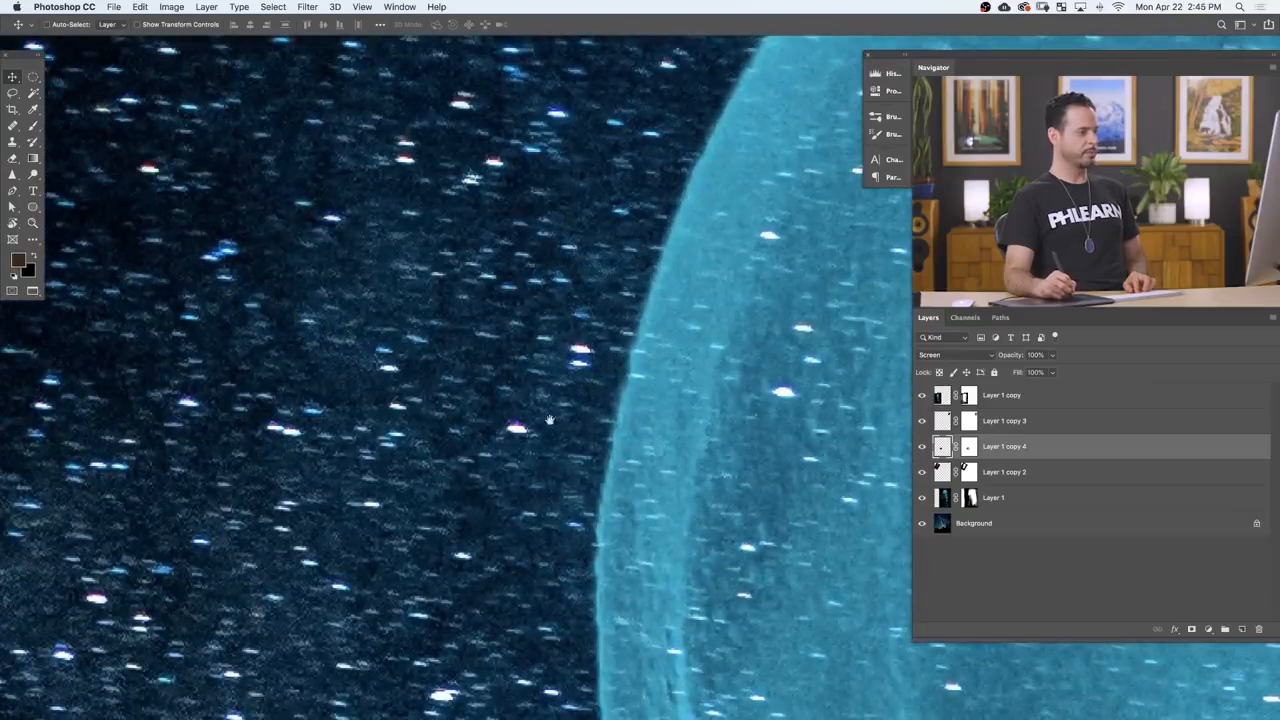
mouse_move(719, 417)
mouse_down()
mouse_move(666, 466)
mouse_move(426, 610)
mouse_up()
mouse_move(679, 433)
mouse_down()
mouse_move(569, 526)
mouse_move(442, 546)
mouse_move(368, 581)
mouse_up()
drag(672, 552, 342, 526)
mouse_move(735, 550)
mouse_down()
mouse_move(674, 531)
mouse_move(445, 391)
mouse_up()
drag(712, 547, 585, 450)
drag(623, 520, 604, 348)
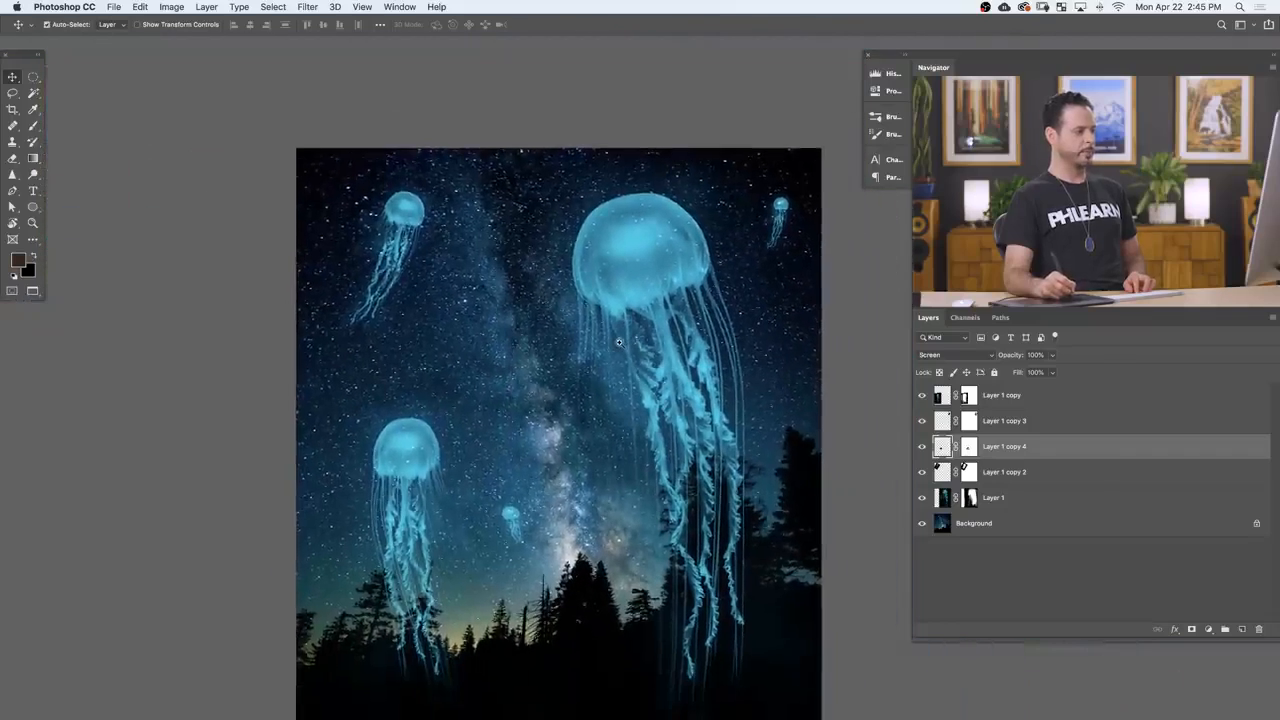
drag(632, 408, 629, 344)
Step: Preview the sky without the jellyfish, select all five jellyfish layers, and convert them to a single Smart Object
click(985, 403)
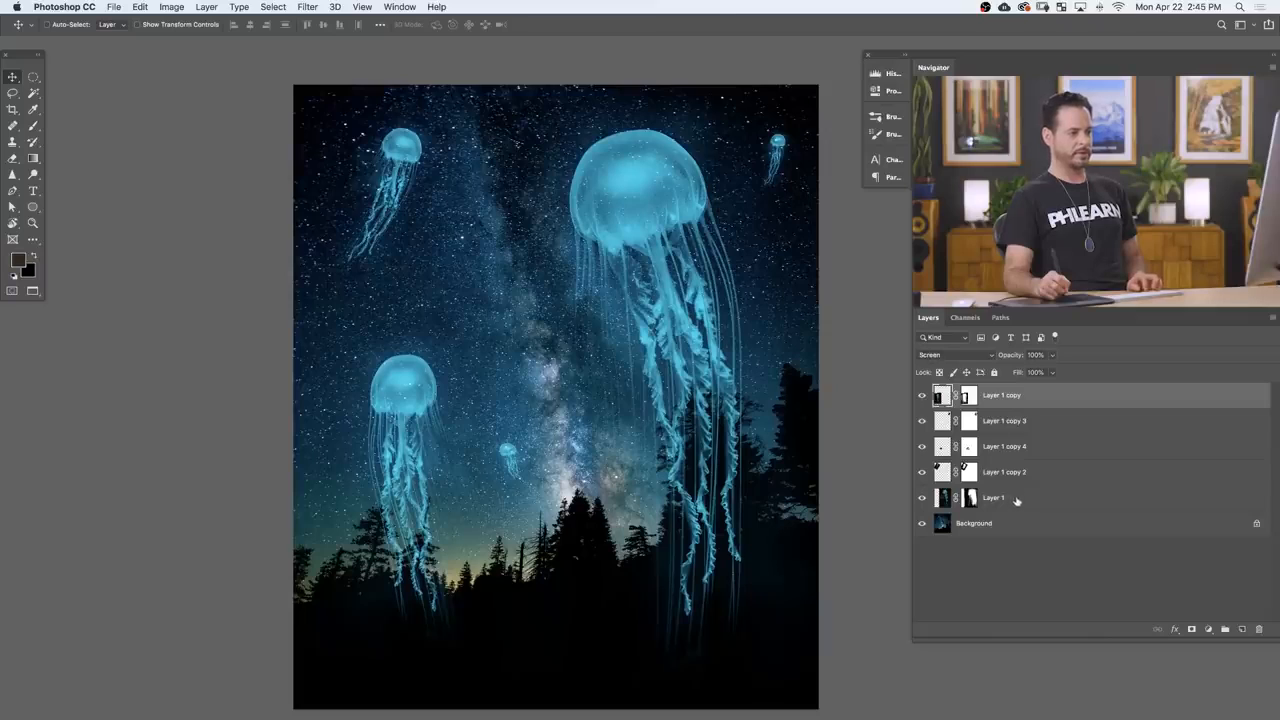
drag(924, 497, 925, 455)
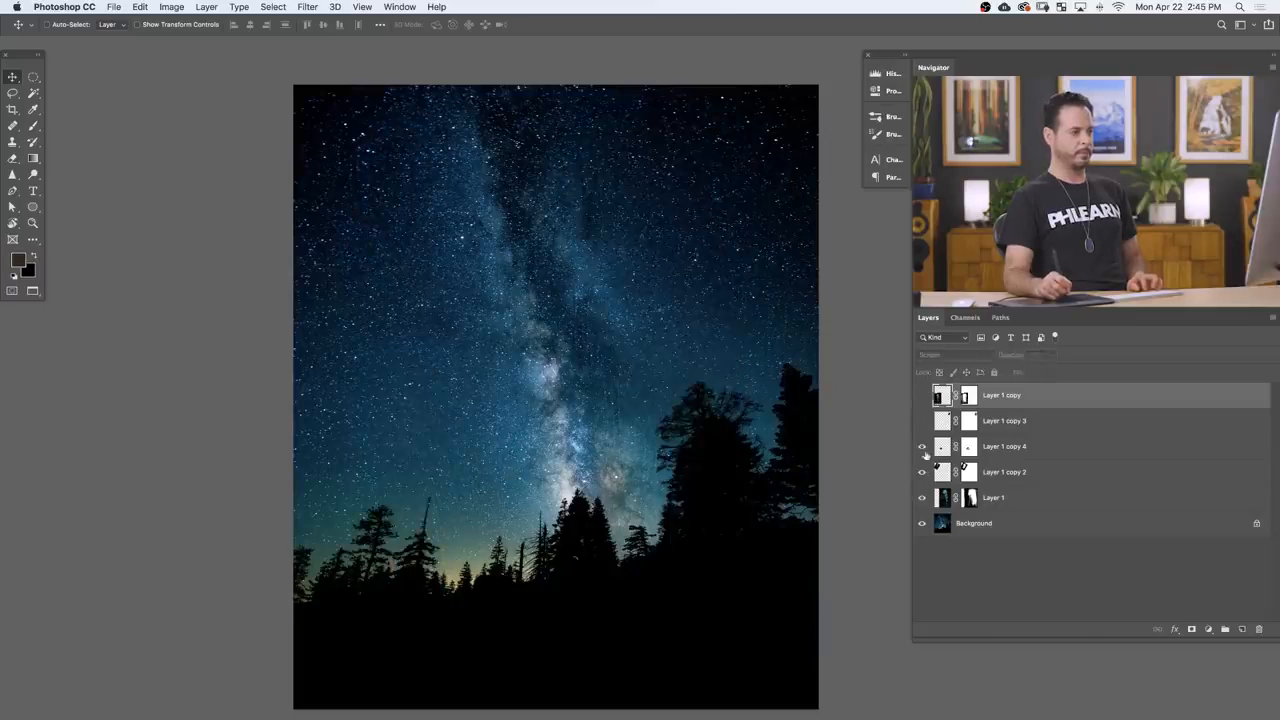
shift+click(1031, 501)
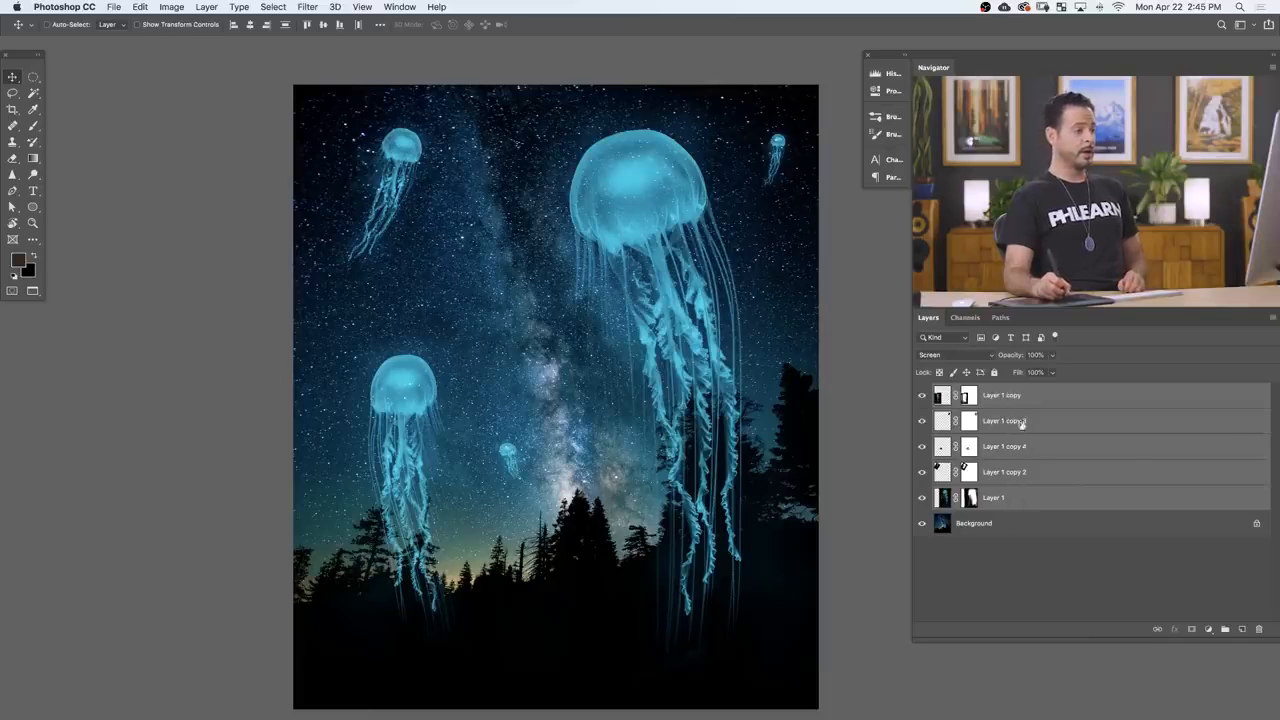
right_click(1041, 402)
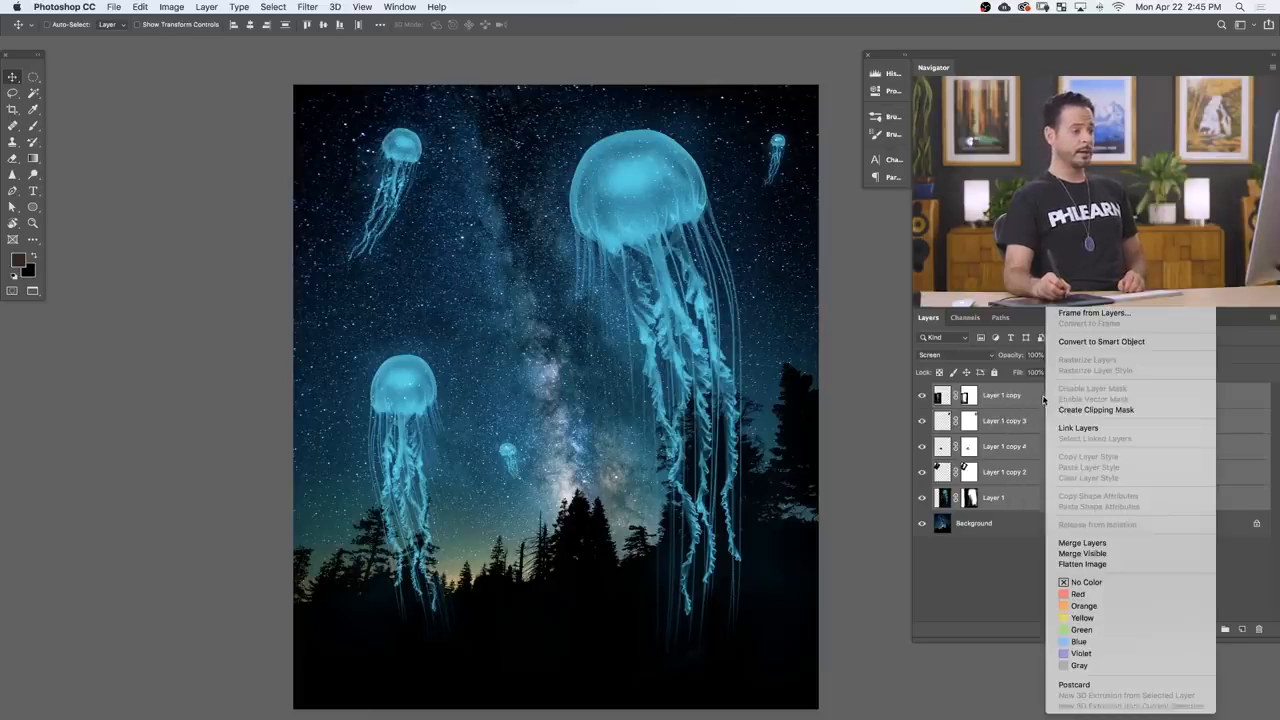
click(1091, 342)
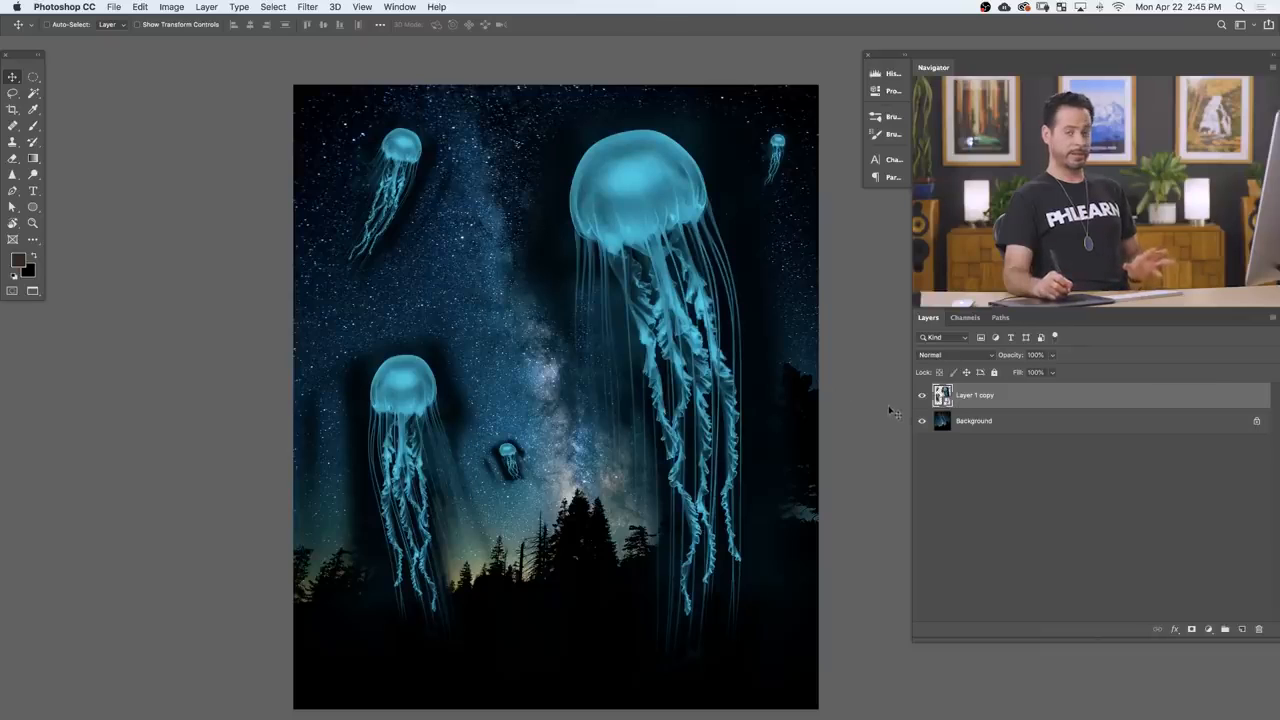
Step: Try Lighten on the jellyfish Smart Object, set its blend mode to Screen, and compare the image with and without it
click(950, 357)
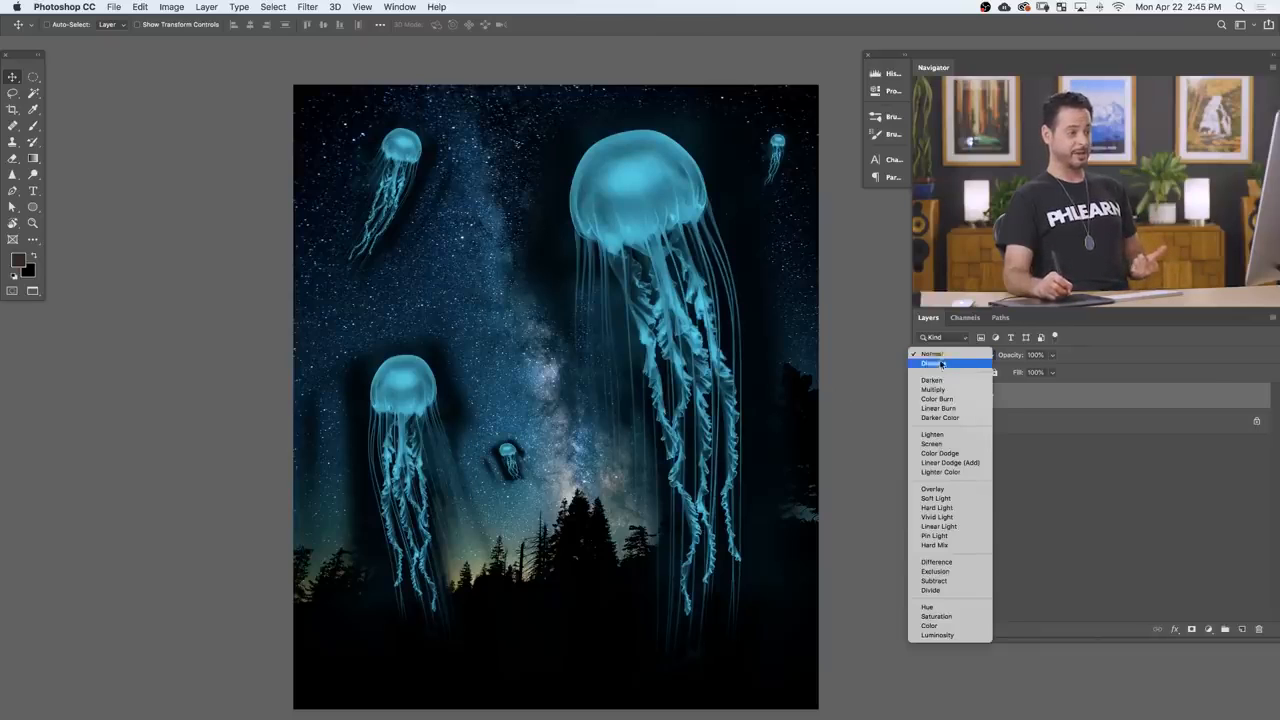
click(960, 434)
click(950, 355)
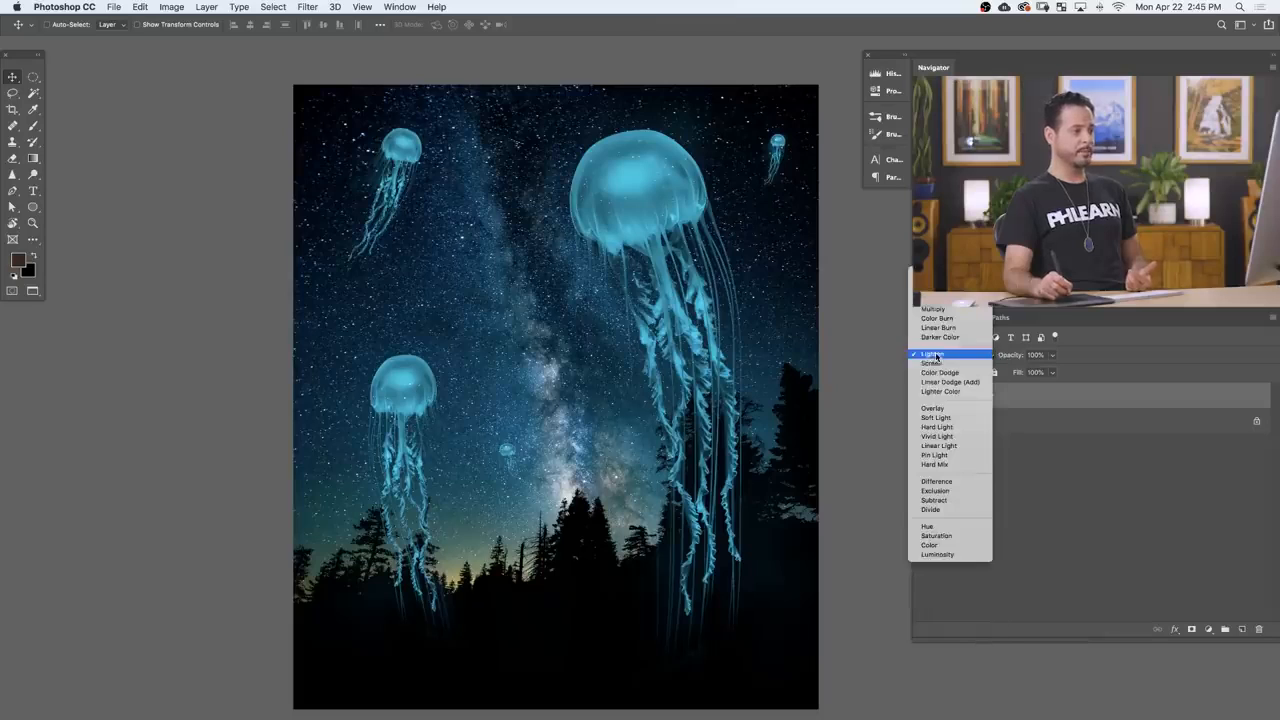
click(950, 363)
click(923, 396)
click(923, 396)
click(923, 396)
click(923, 396)
click(923, 396)
click(924, 397)
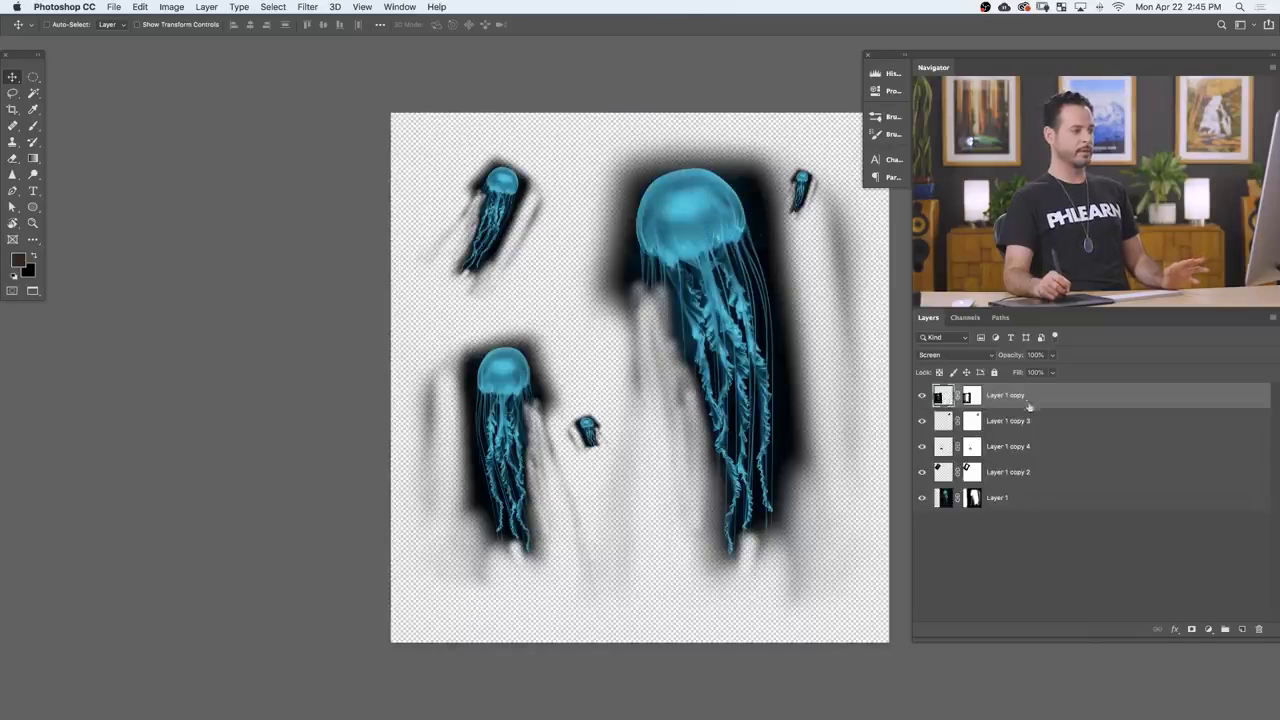
Step: Look over the individual jellyfish layers inside the Smart Object, save its contents, and return to the composite
mouse_move(795, 453)
mouse_down()
mouse_move(829, 480)
mouse_move(766, 440)
mouse_move(791, 441)
mouse_up()
key(super+s)
click(600, 243)
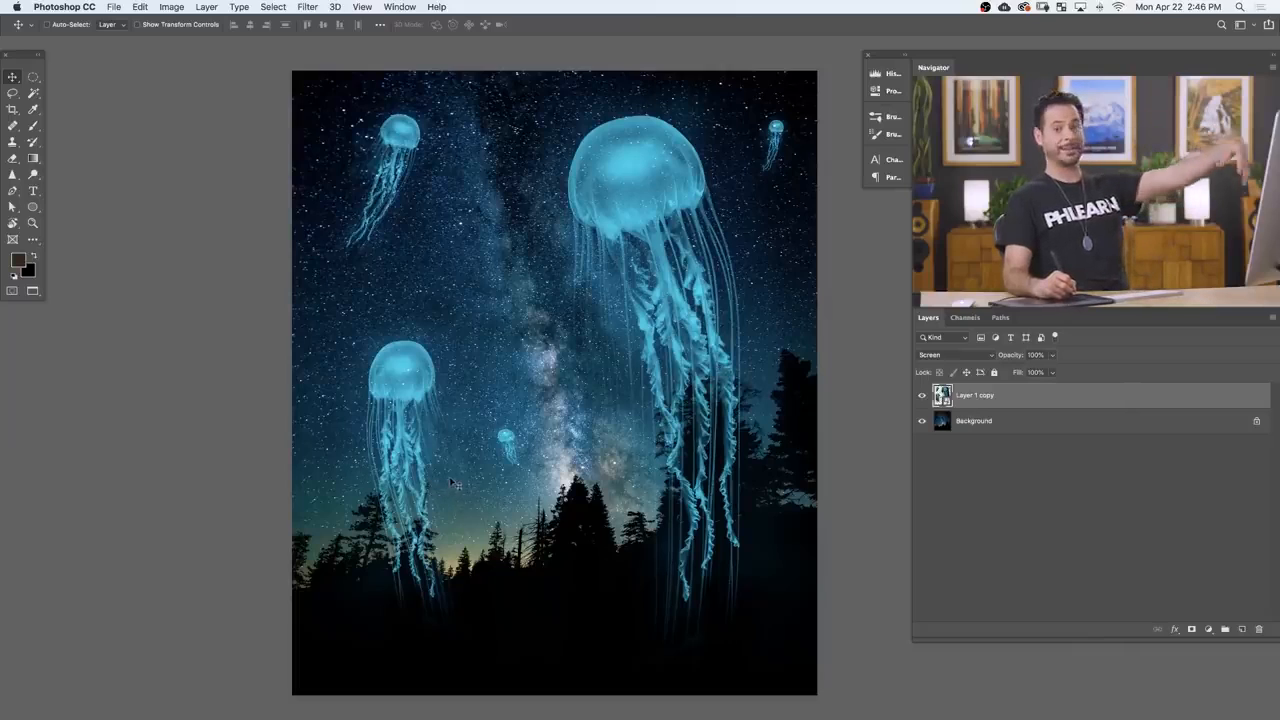
Step: Hide the jellyfish and select the black forest on the Background layer using Color Range with Fuzziness 55
click(922, 396)
click(1016, 427)
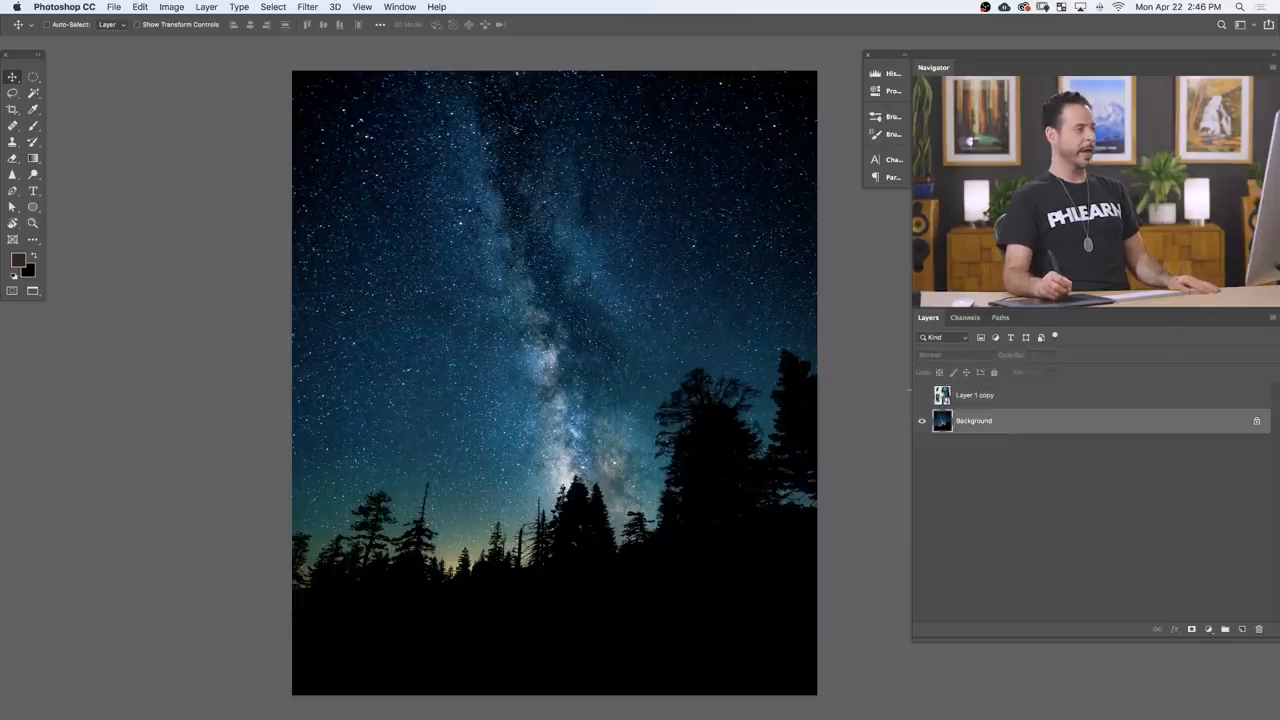
click(273, 7)
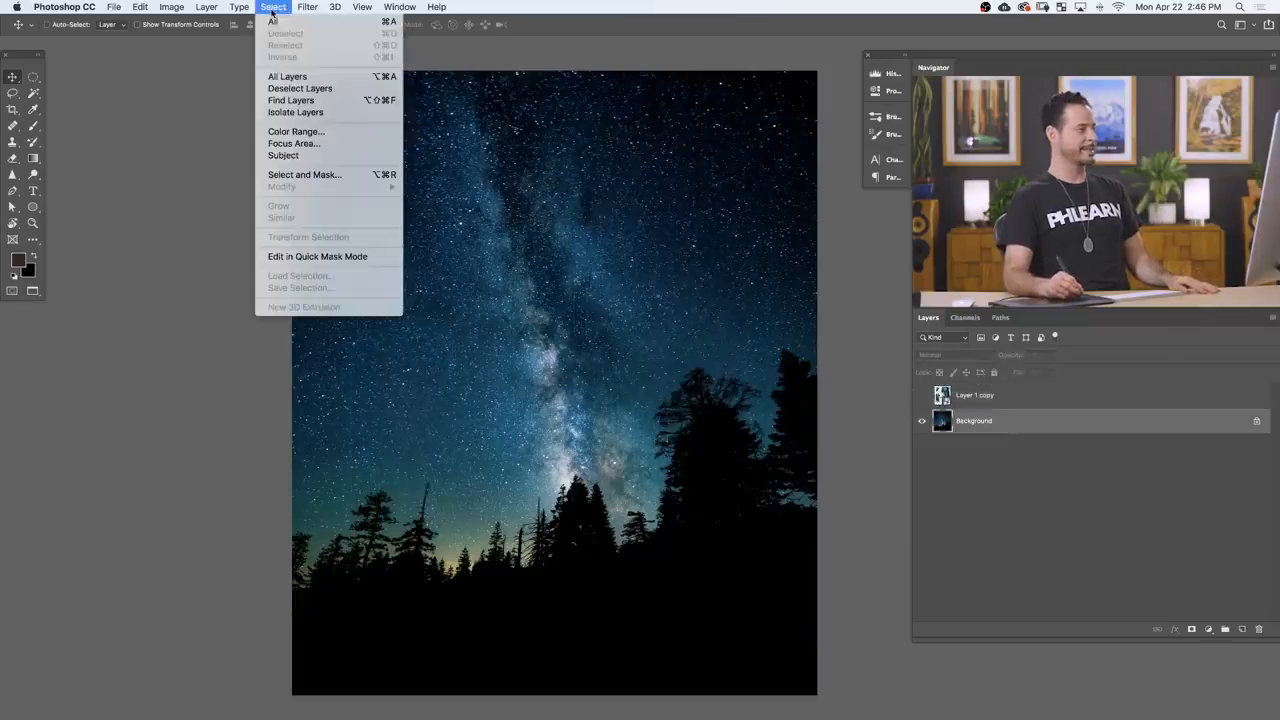
click(300, 131)
click(662, 573)
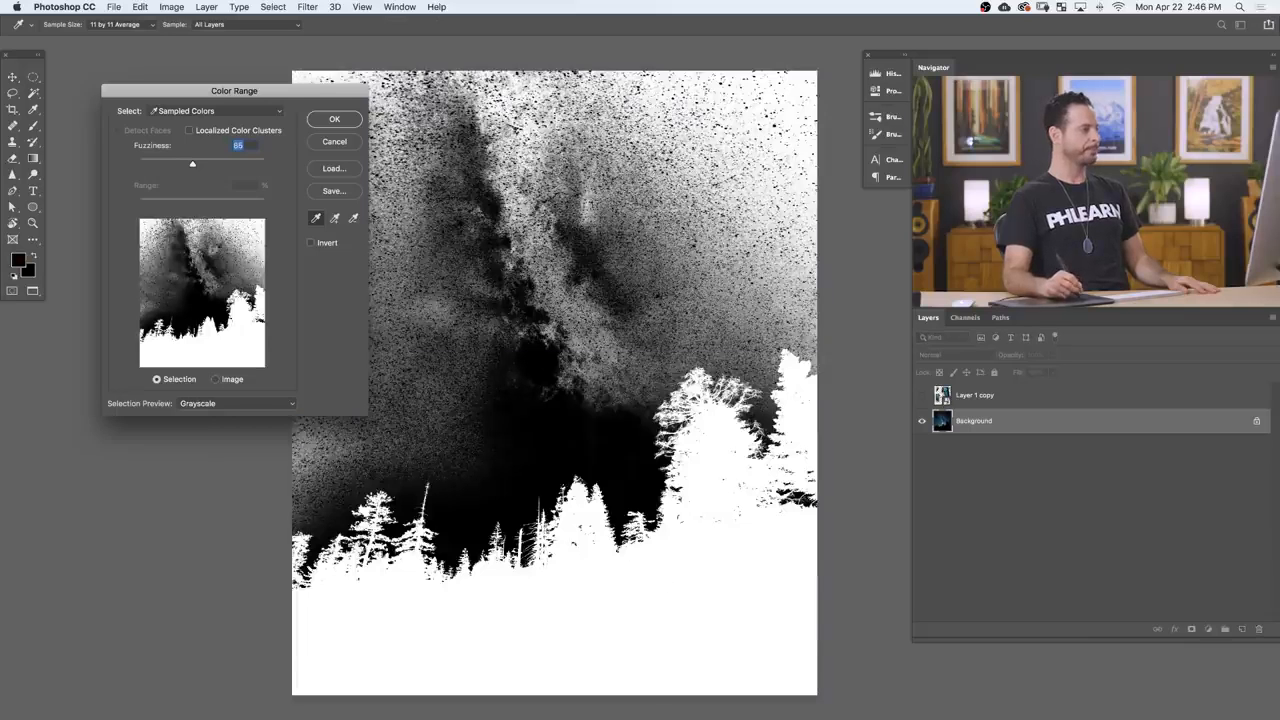
drag(188, 158, 177, 166)
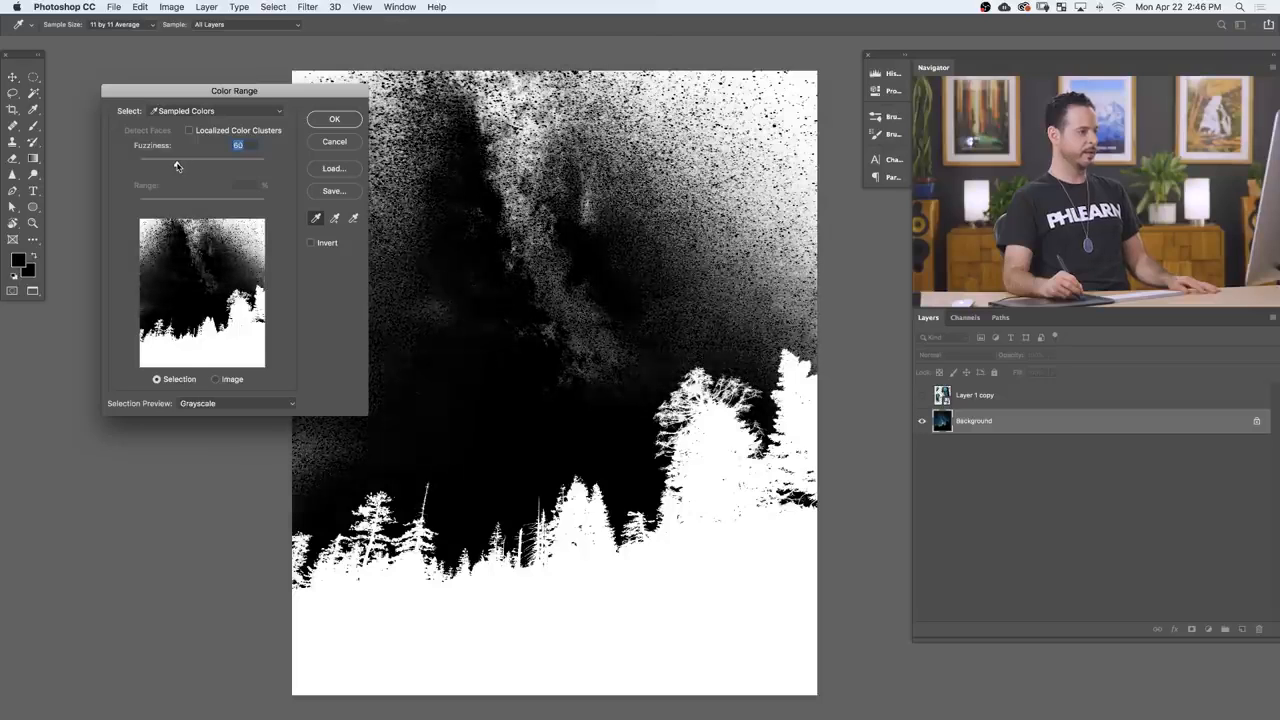
drag(176, 166, 174, 166)
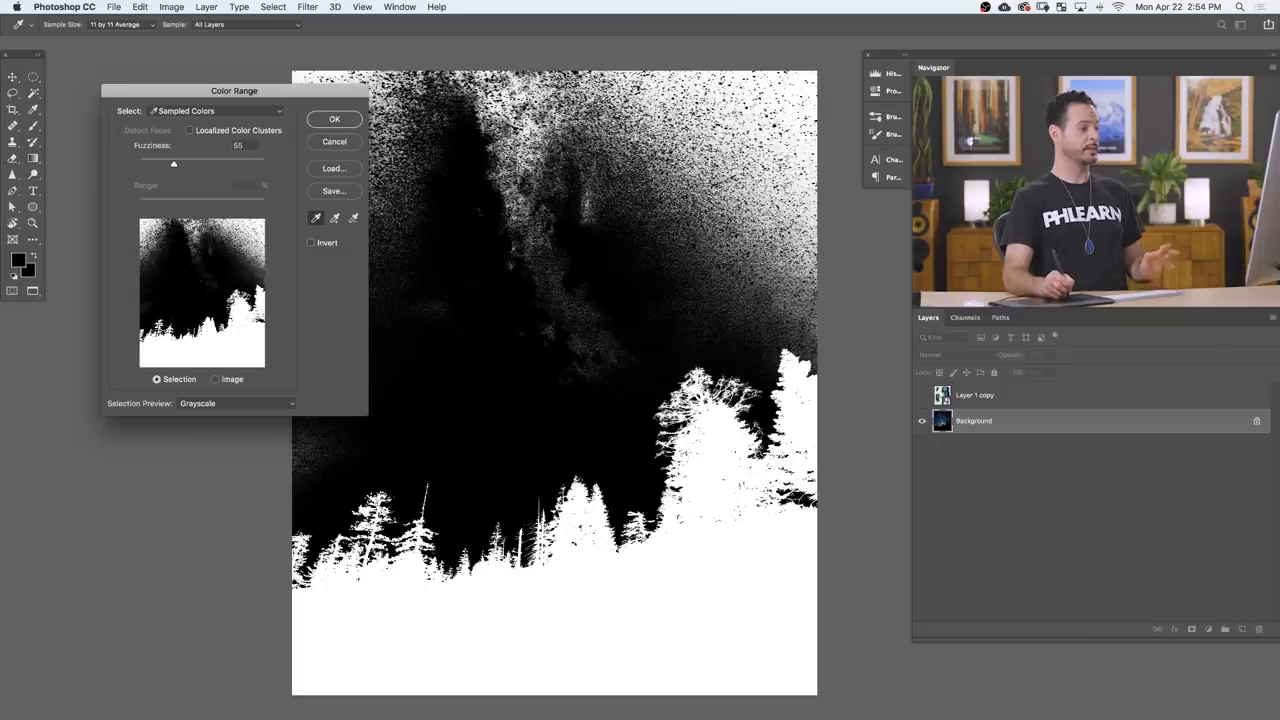
click(334, 119)
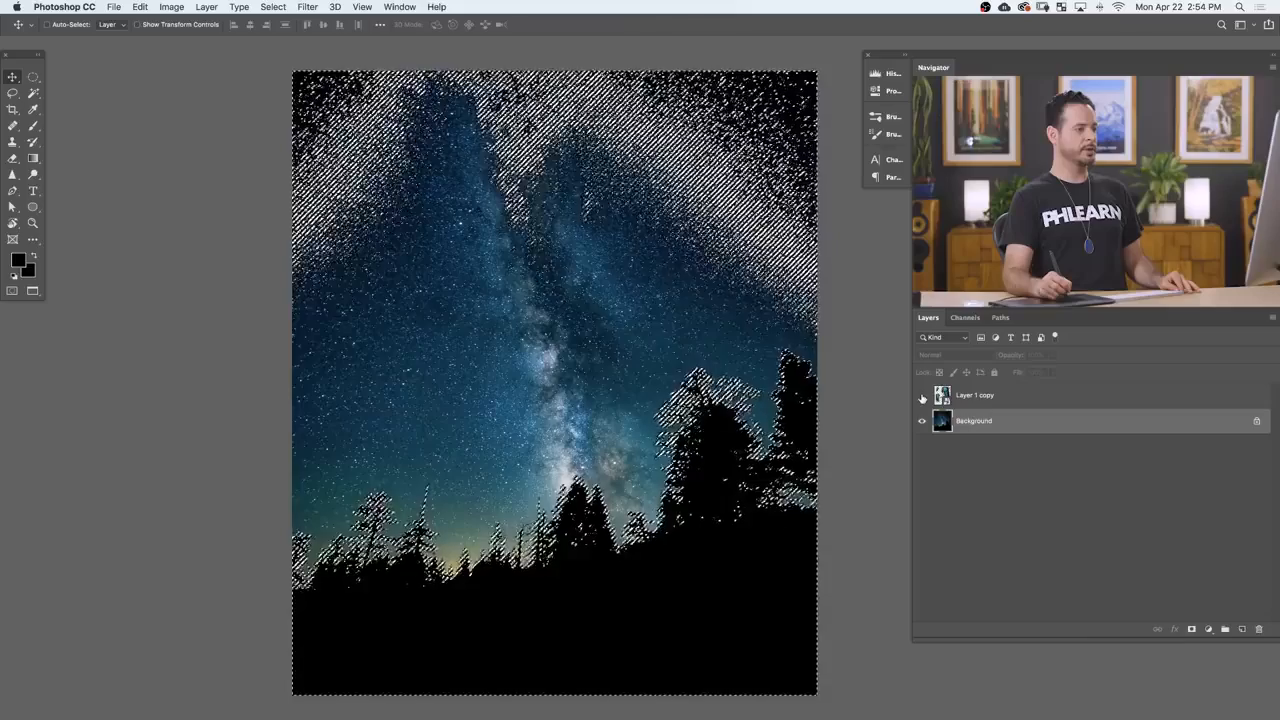
Step: Show the jellyfish again, add a layer mask to the Smart Object from the selection, and invert the mask
click(922, 396)
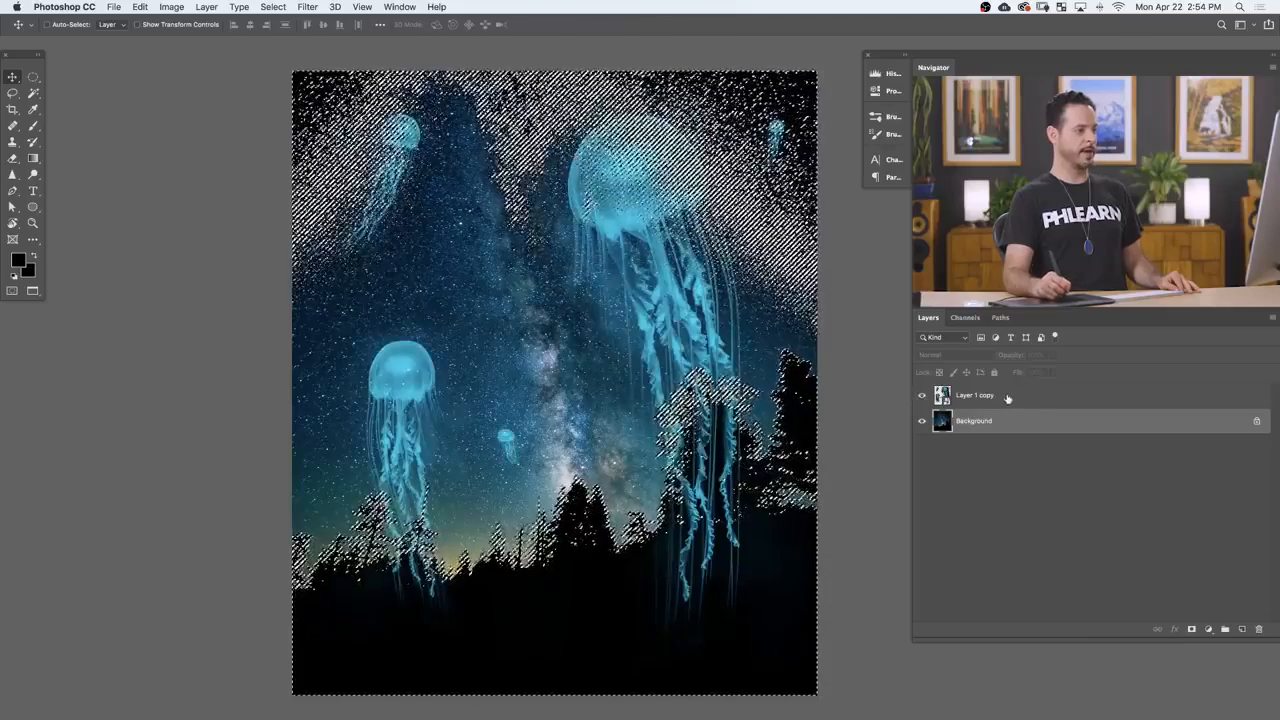
click(1000, 397)
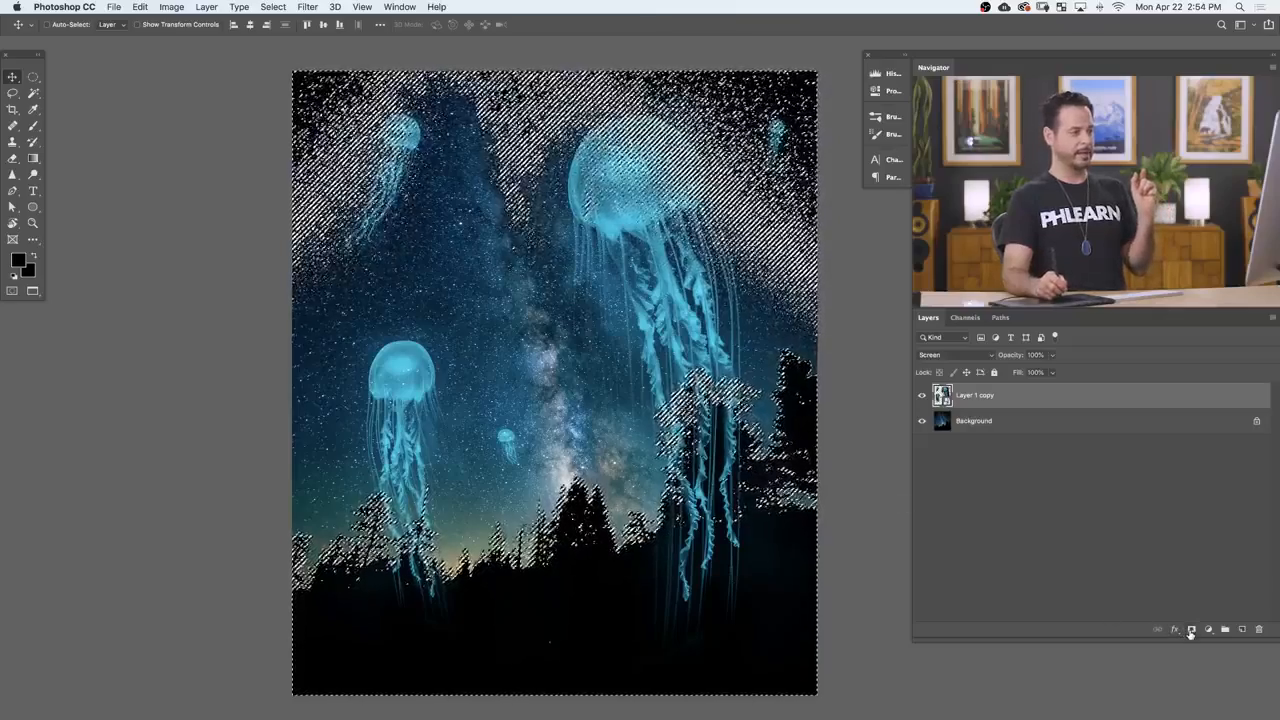
click(1190, 630)
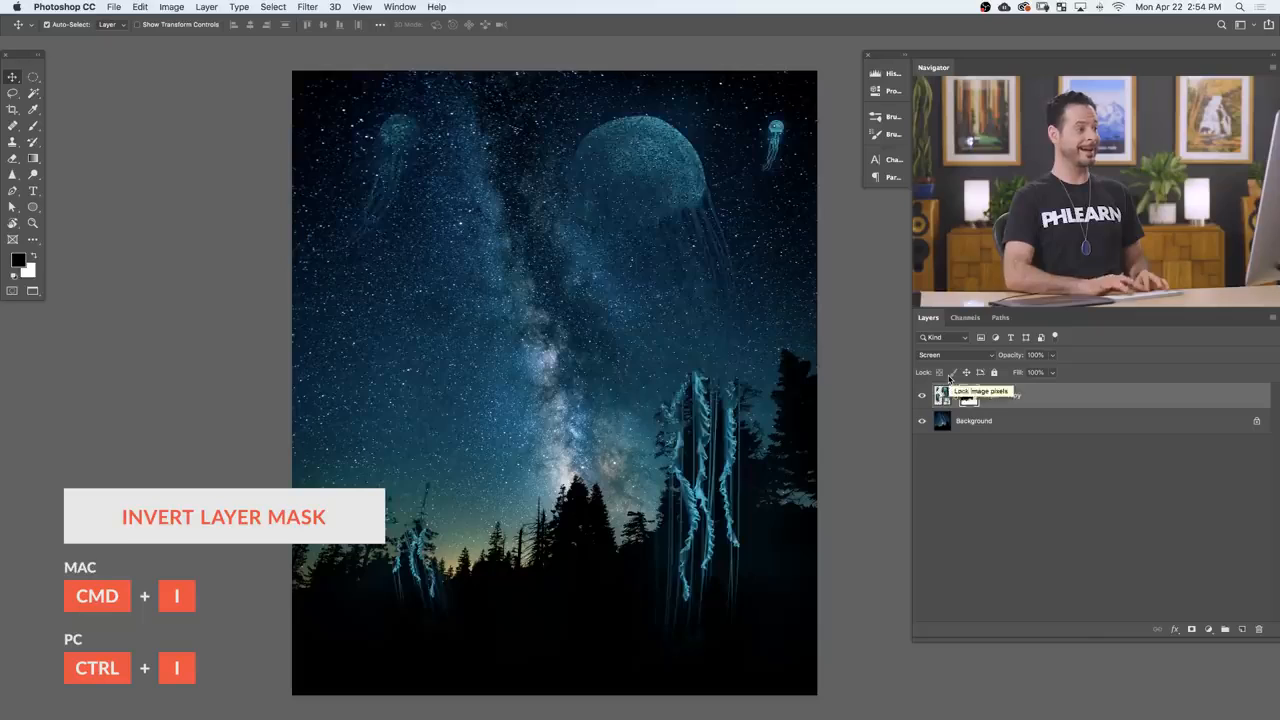
key(super+i)
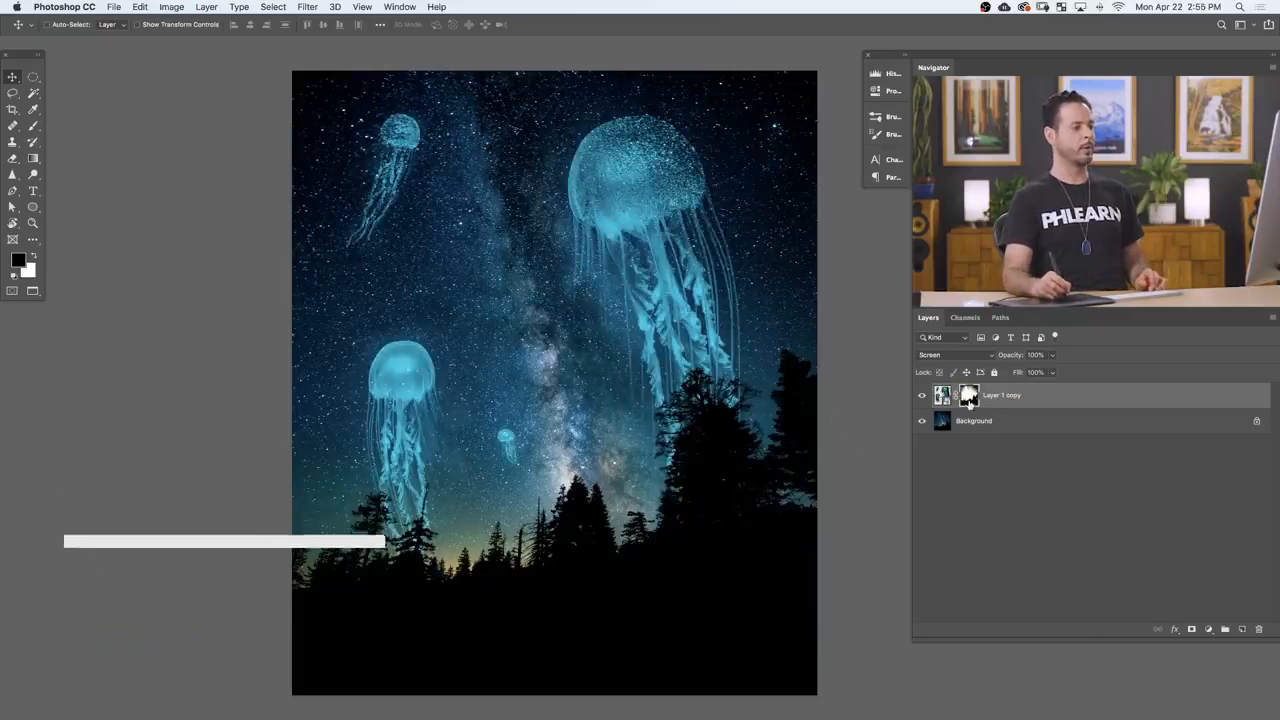
Step: View the layer mask on its own, lasso the speckled sky above the treeline, fill it with white at 100% opacity, and deselect
alt+click(968, 394)
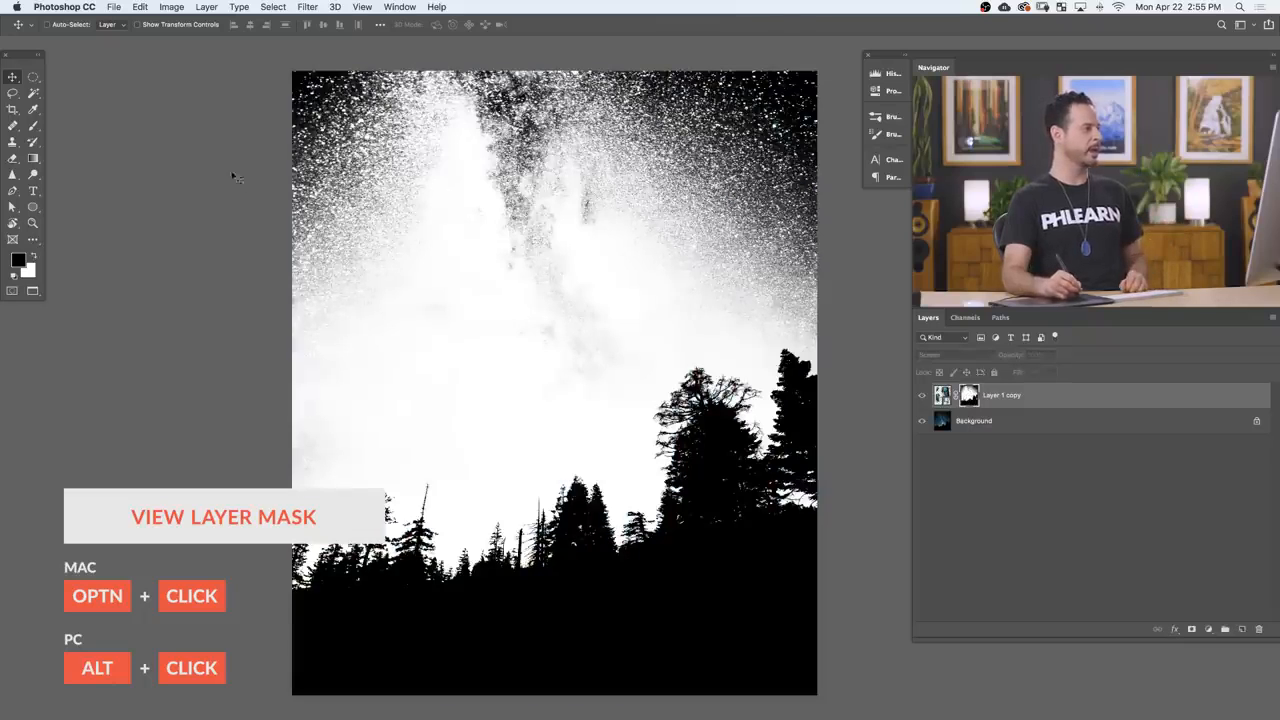
key(l)
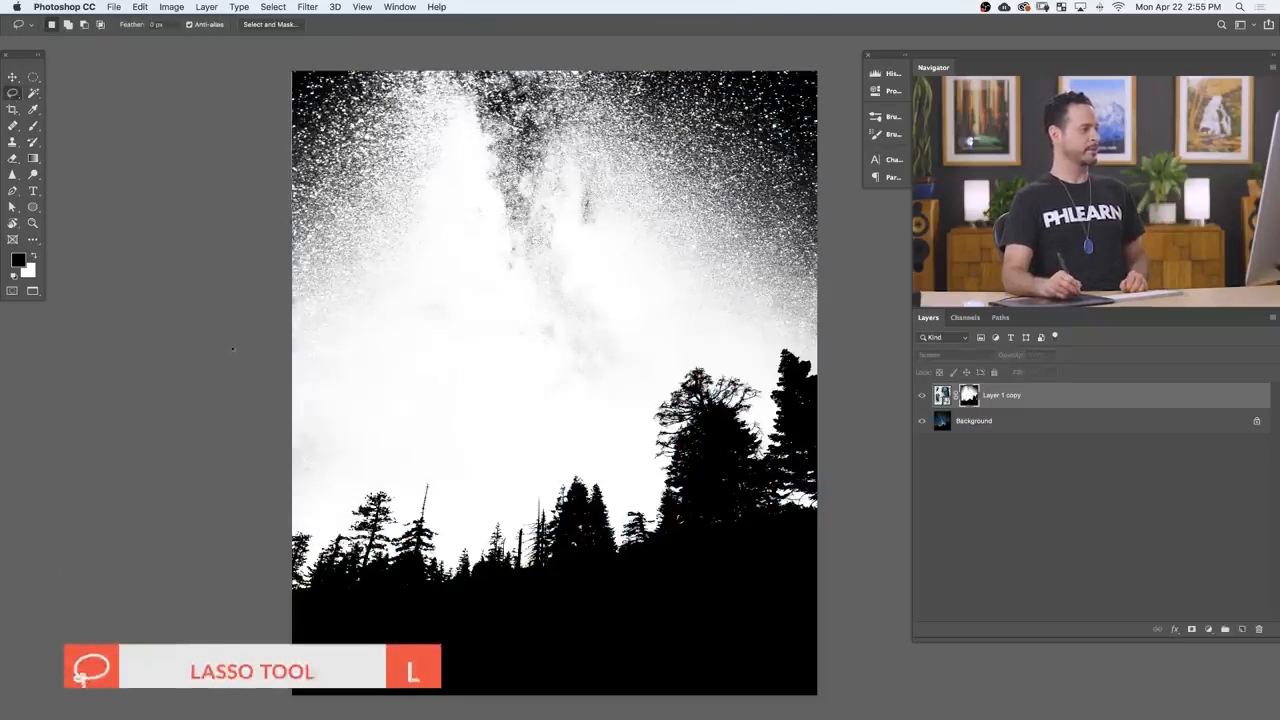
drag(266, 511, 328, 495)
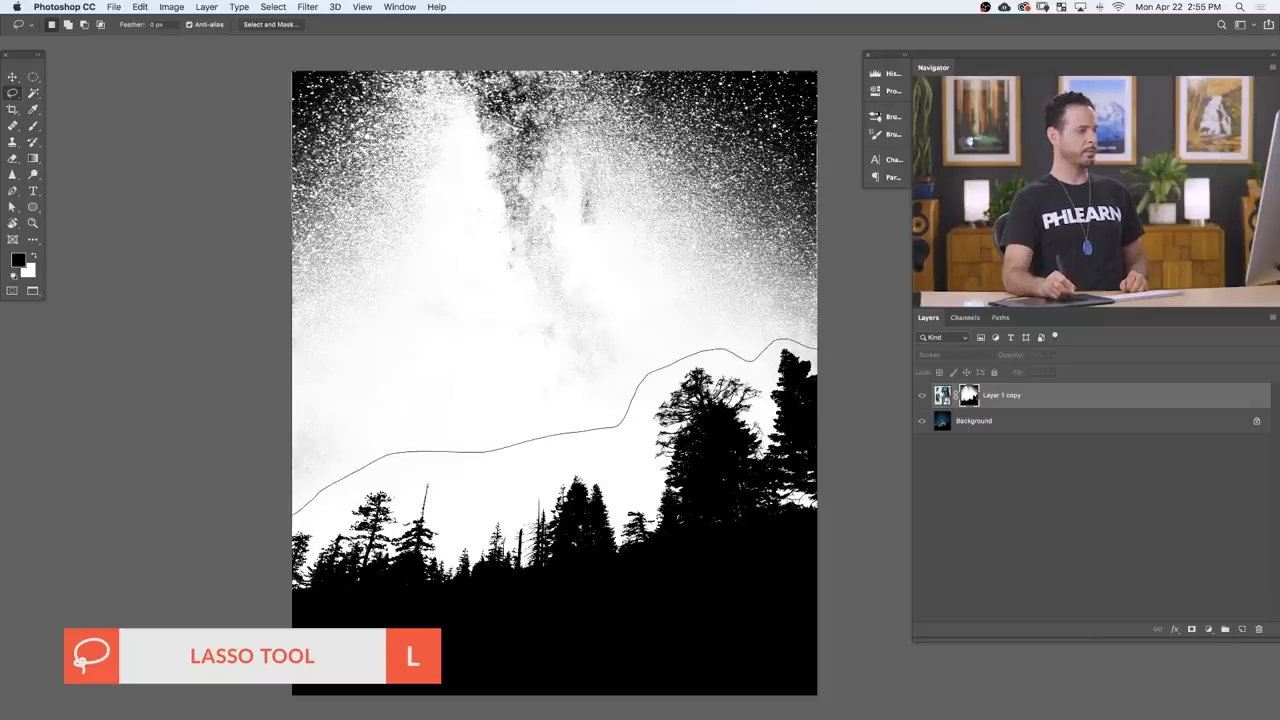
drag(257, 38, 252, 45)
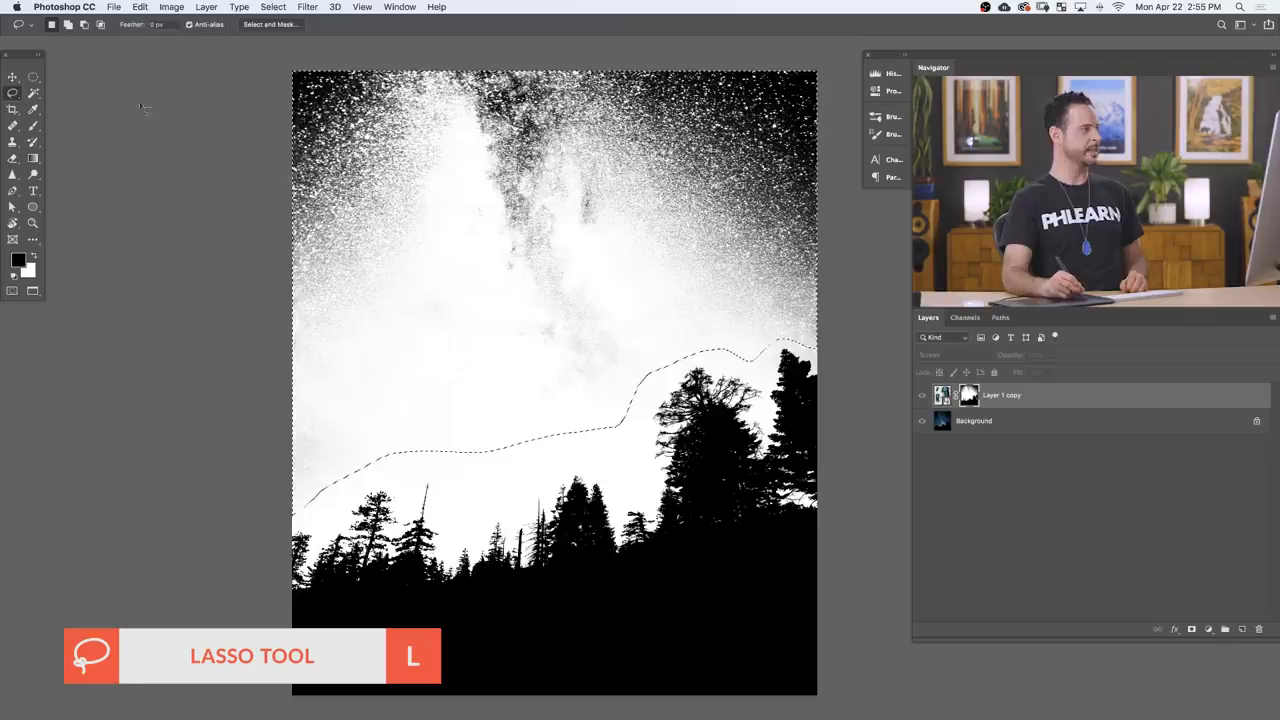
click(140, 7)
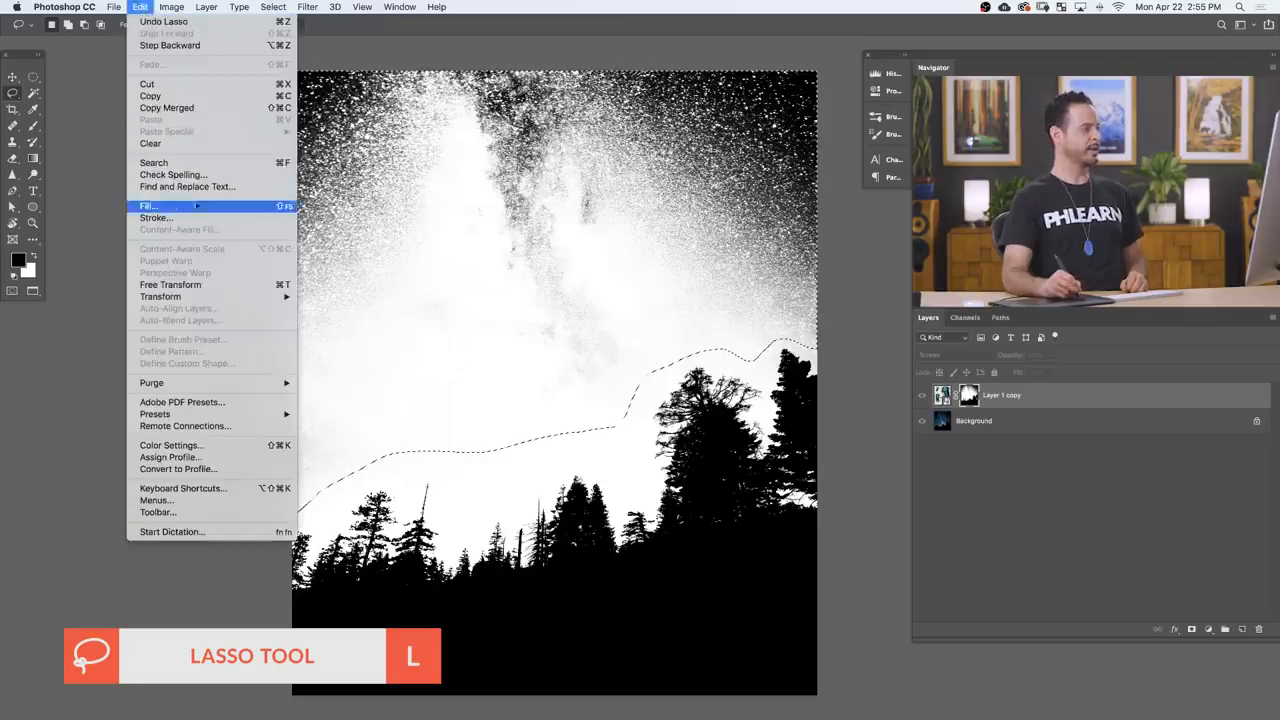
click(150, 205)
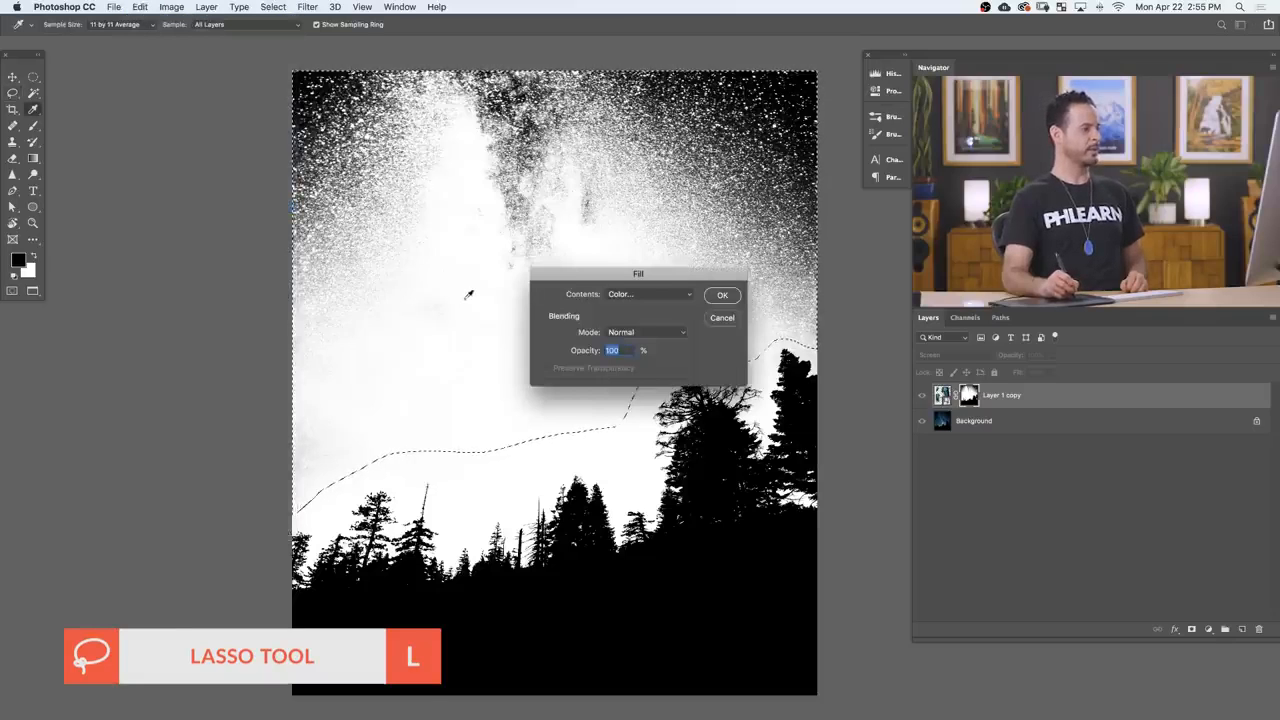
click(638, 306)
click(630, 370)
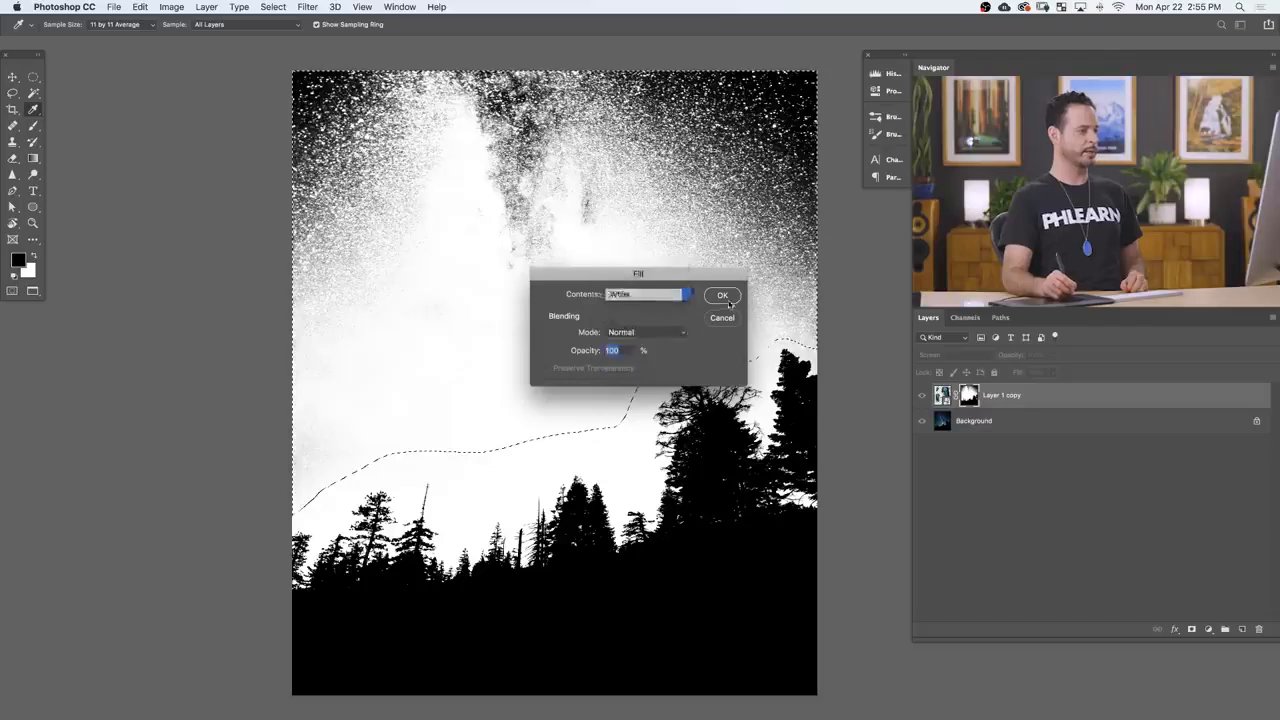
click(728, 300)
key(super+d)
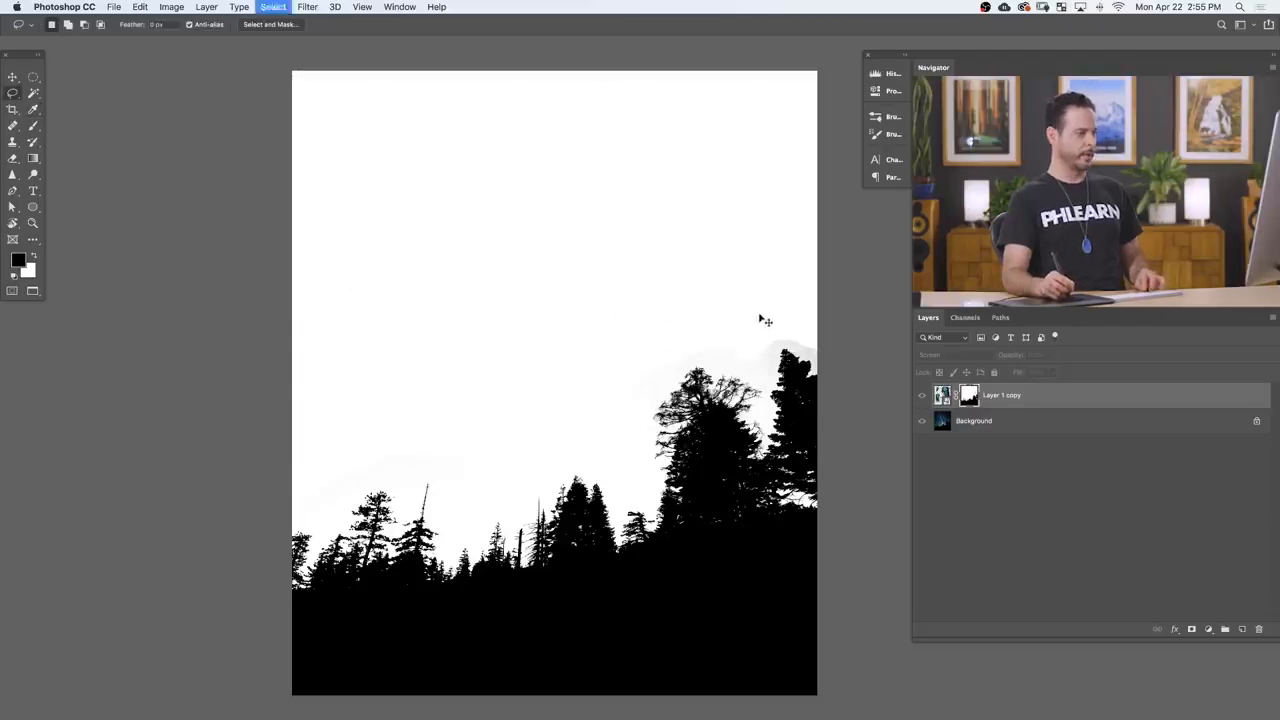
Step: Set the brush to Overlay mode with white and paint out the faint grey in the mask around the tall right-hand trees
key(b)
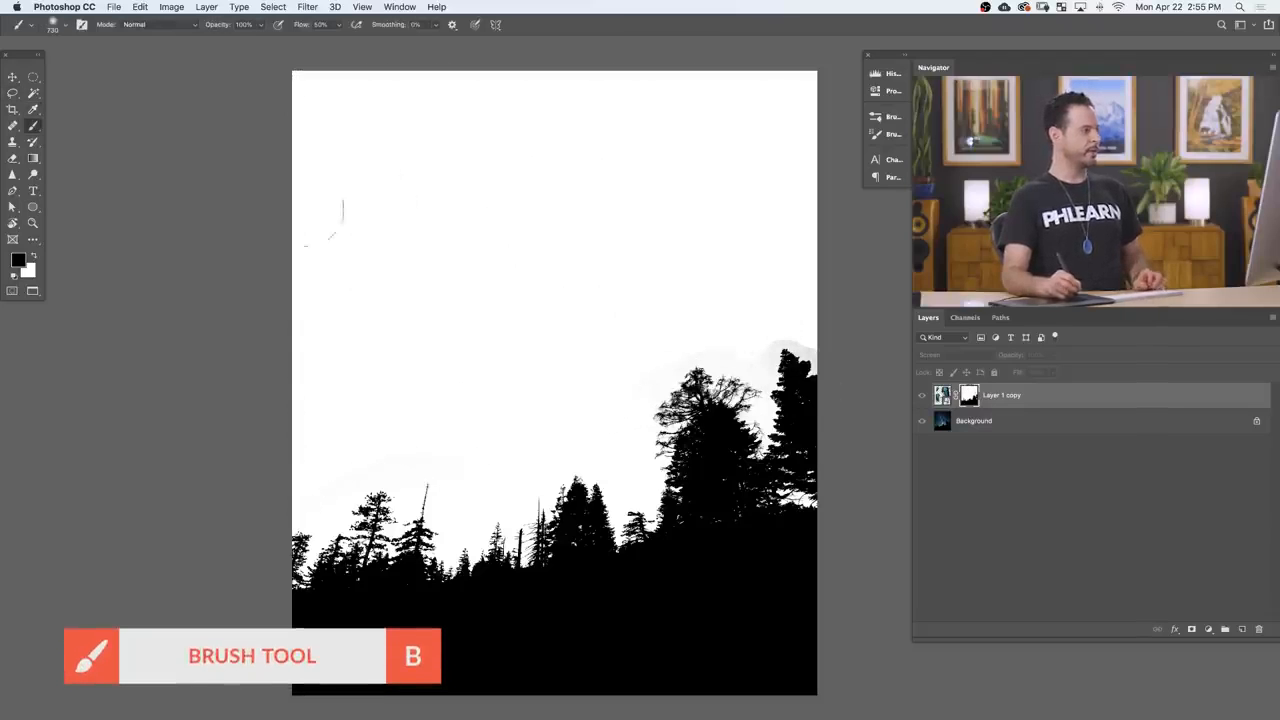
click(155, 24)
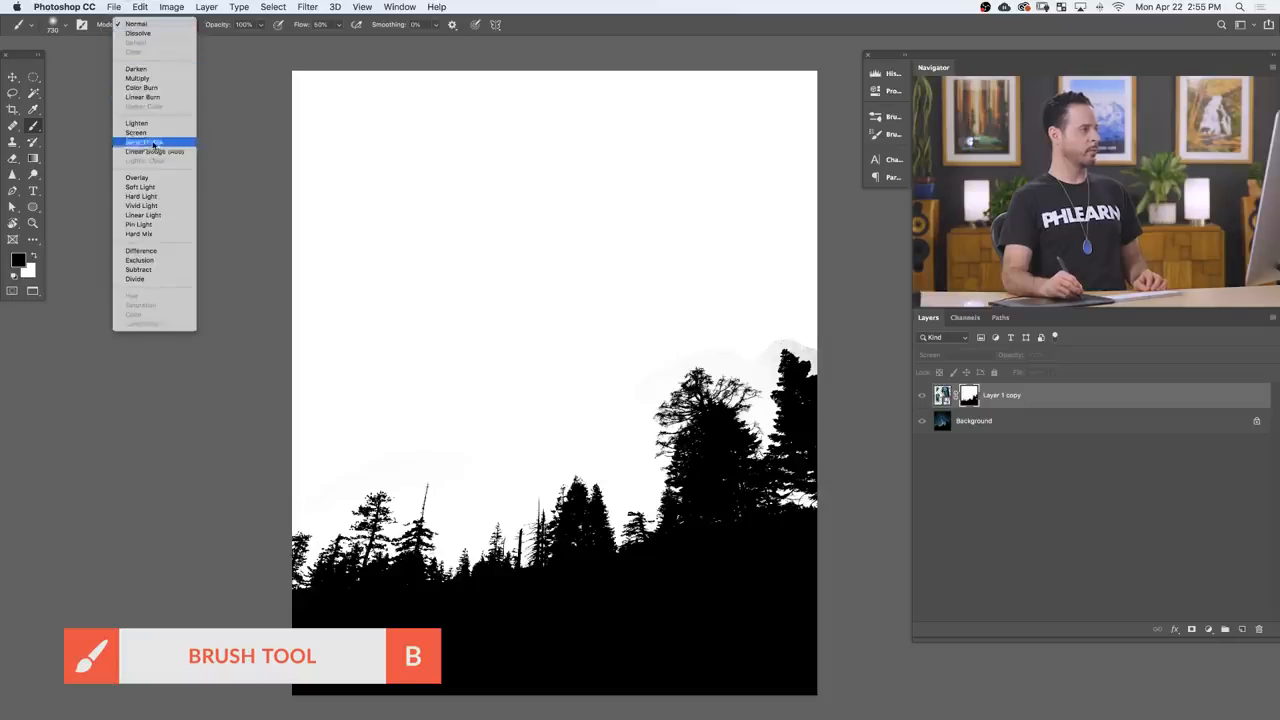
click(151, 178)
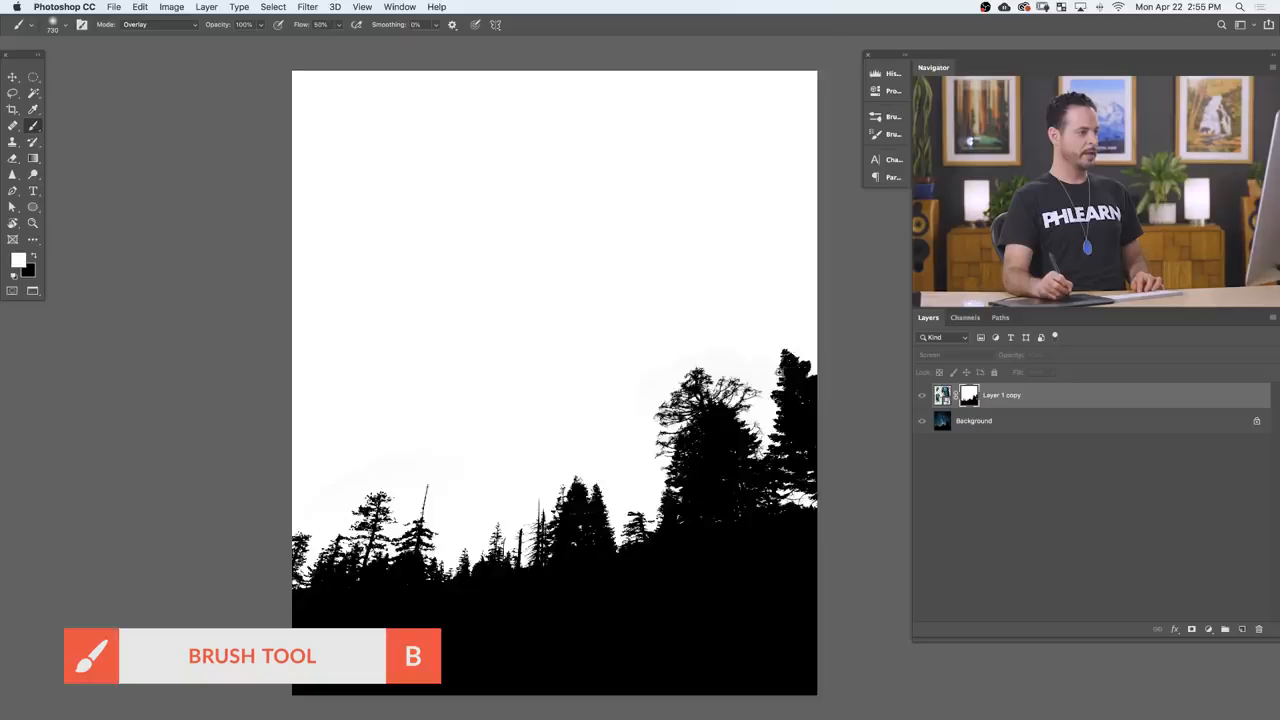
scroll(790, 370, up, 3)
mouse_move(633, 380)
mouse_down()
mouse_move(718, 361)
mouse_move(543, 240)
mouse_move(460, 254)
mouse_move(265, 328)
mouse_up()
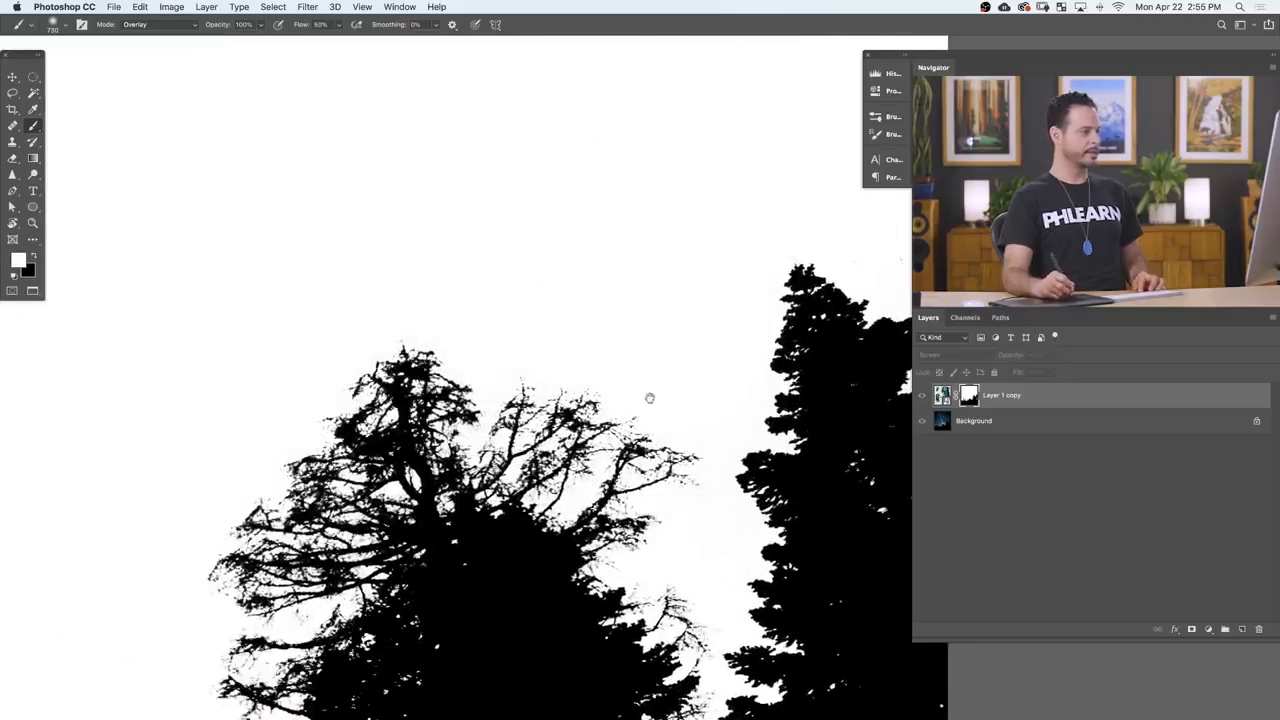
drag(649, 397, 359, 462)
Step: Paint white in Overlay mode over the remaining grey in the mask's sky, along the middle and left-hand trees
drag(488, 427, 972, 126)
drag(285, 563, 569, 202)
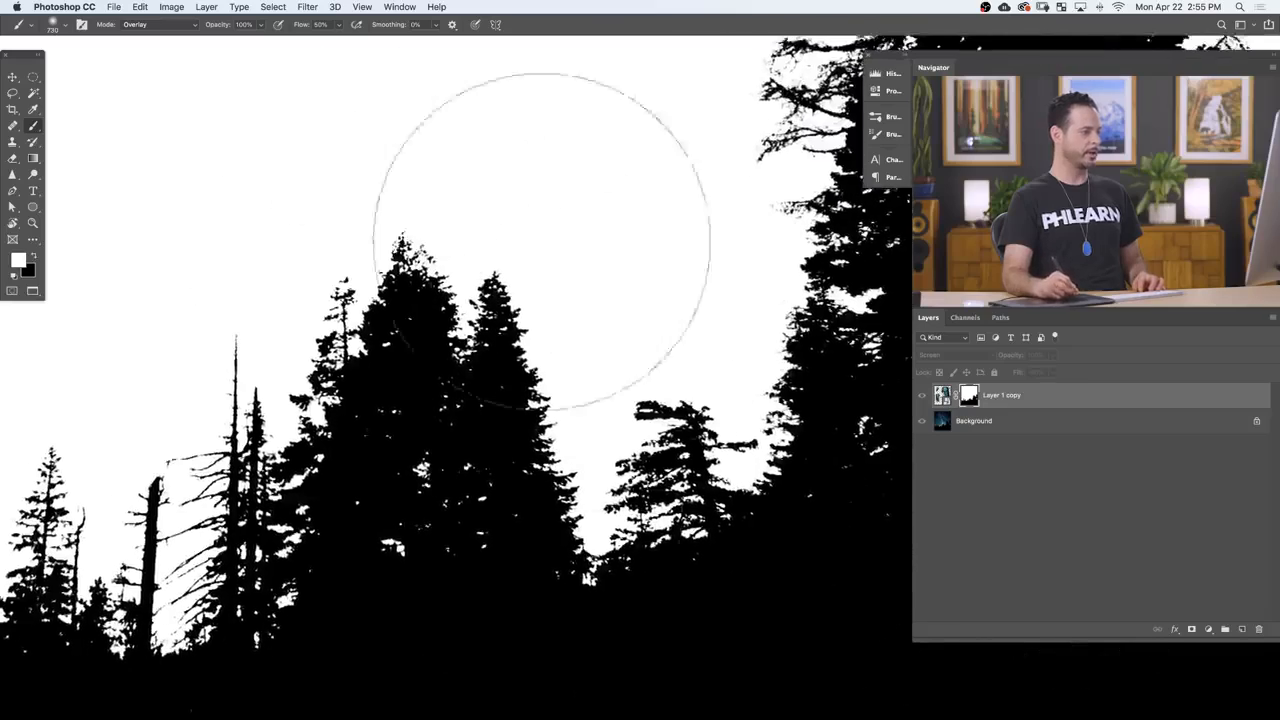
drag(186, 389, 727, 392)
drag(195, 311, 600, 451)
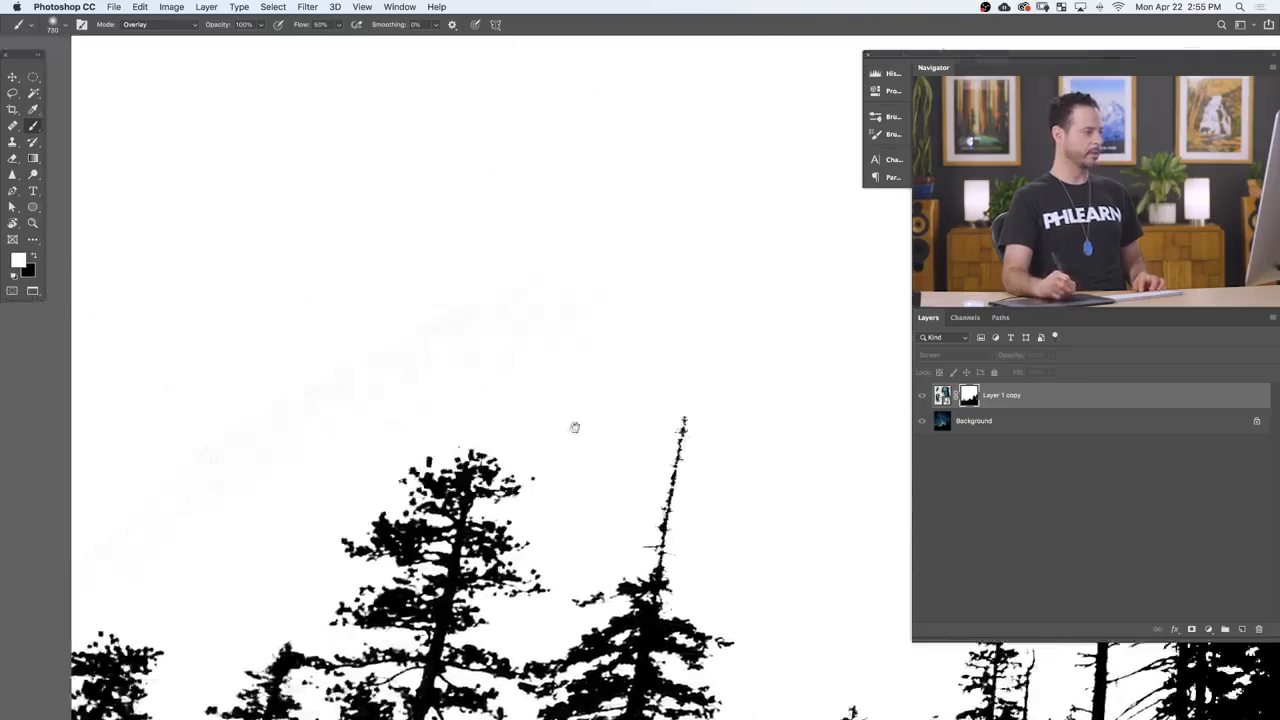
mouse_move(507, 319)
mouse_down()
mouse_move(254, 363)
mouse_move(177, 557)
mouse_move(232, 396)
mouse_up()
drag(543, 375, 450, 387)
drag(695, 340, 475, 410)
mouse_move(518, 396)
mouse_down()
mouse_move(548, 399)
mouse_move(604, 328)
mouse_up()
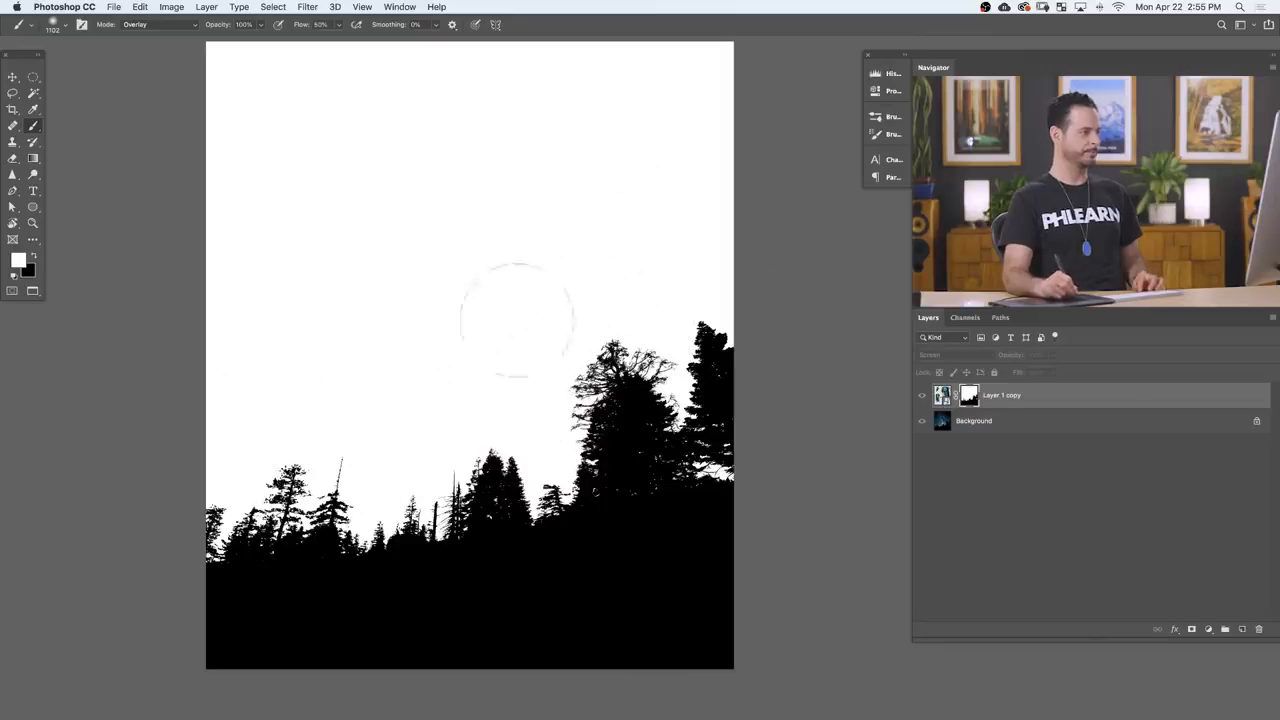
drag(356, 225, 361, 301)
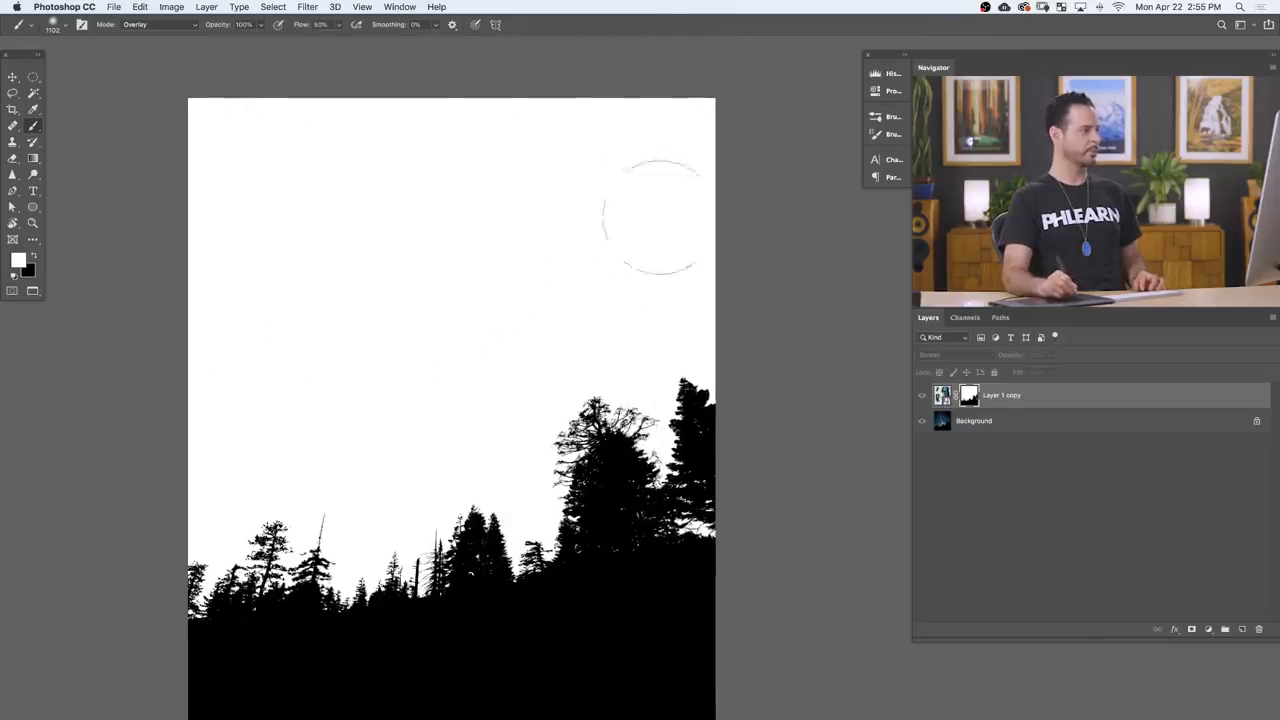
Step: Restore the brush to Normal mode, leave the mask view, and make the Smart Object active instead of its mask with the Move tool
click(150, 24)
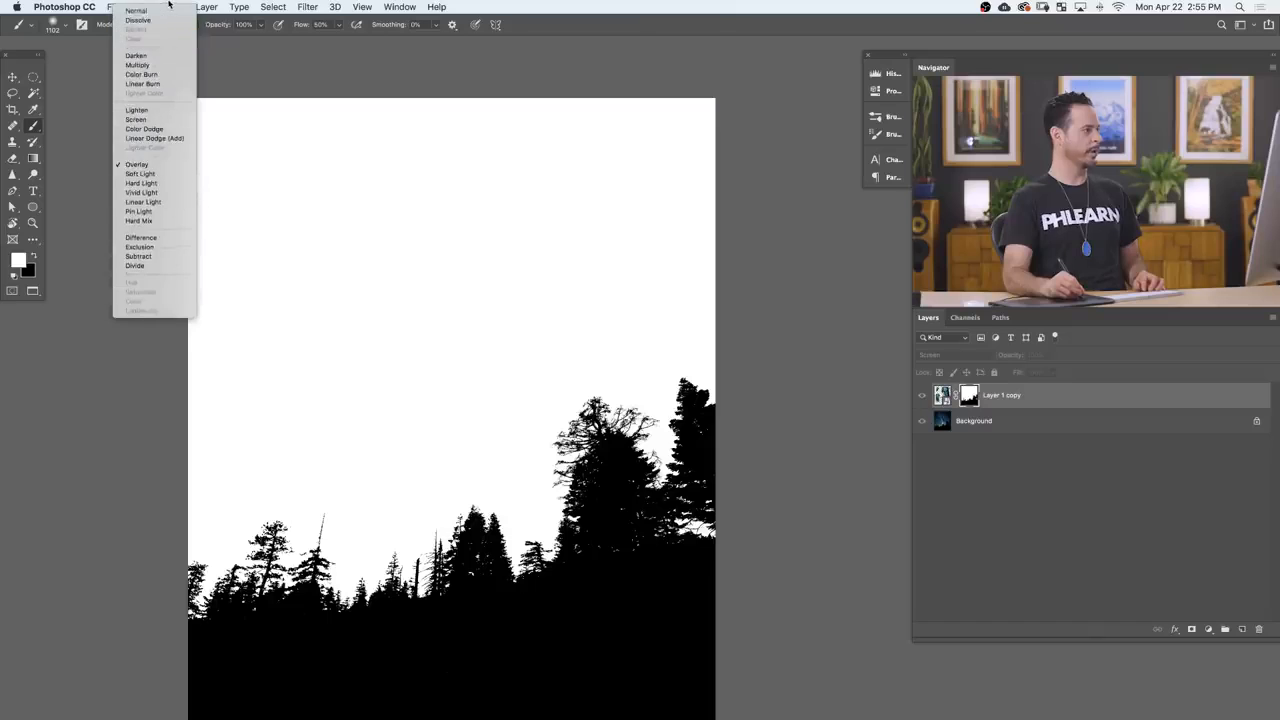
click(163, 12)
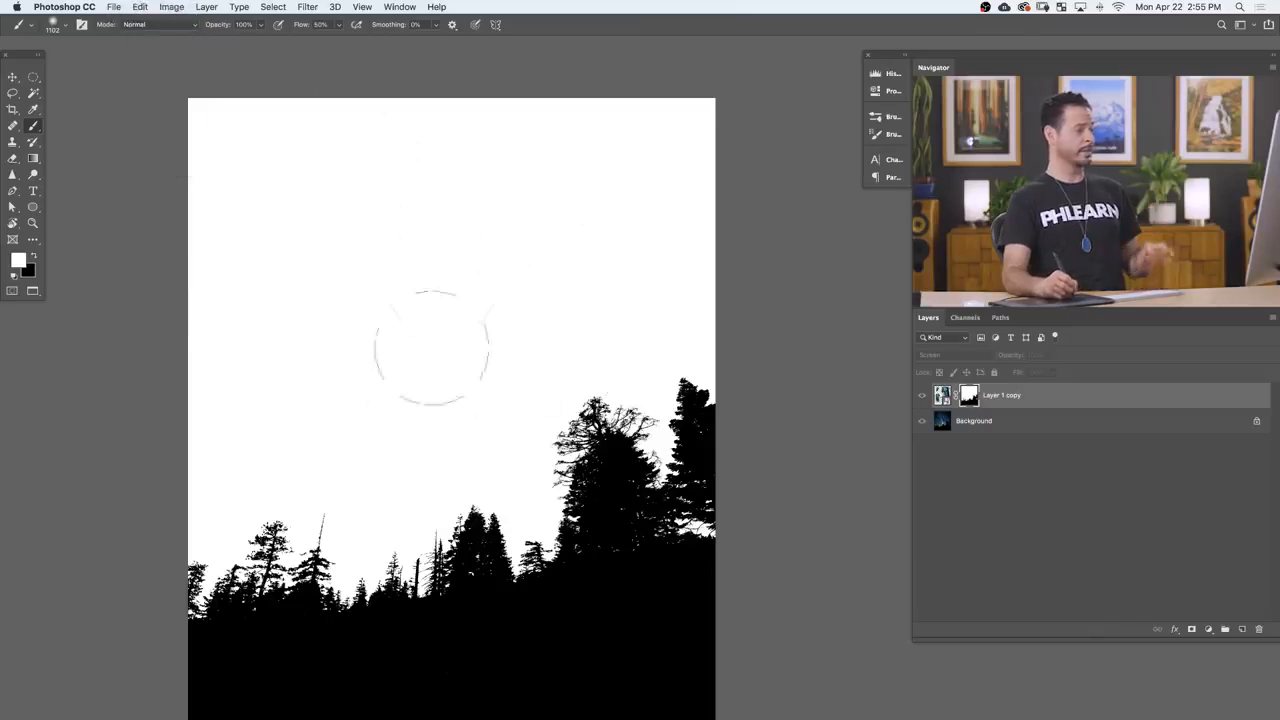
drag(489, 416, 504, 385)
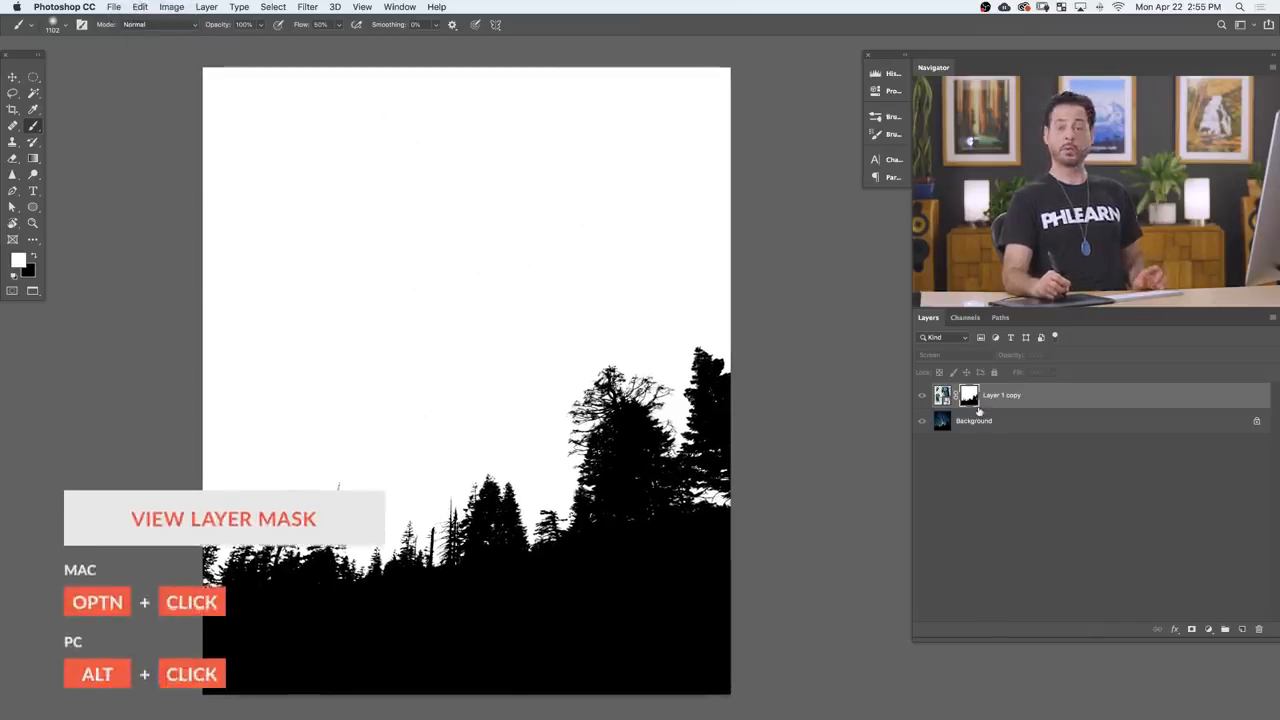
alt+click(967, 398)
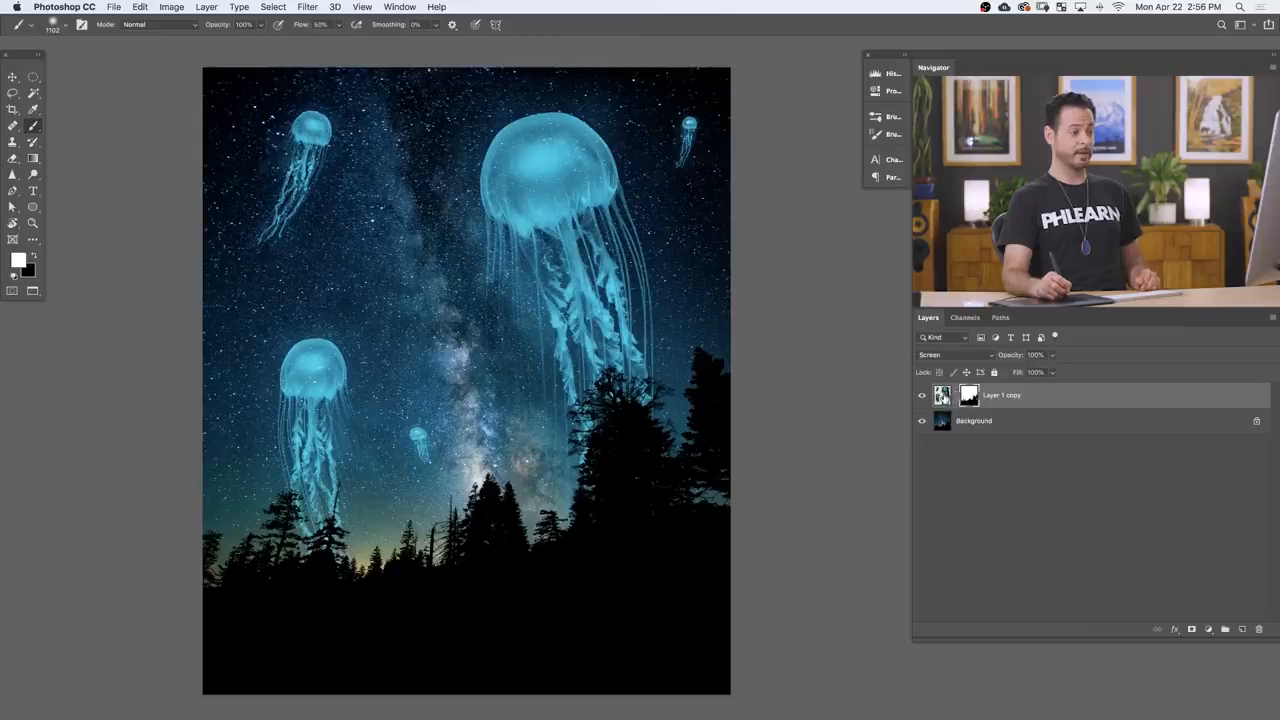
key(v)
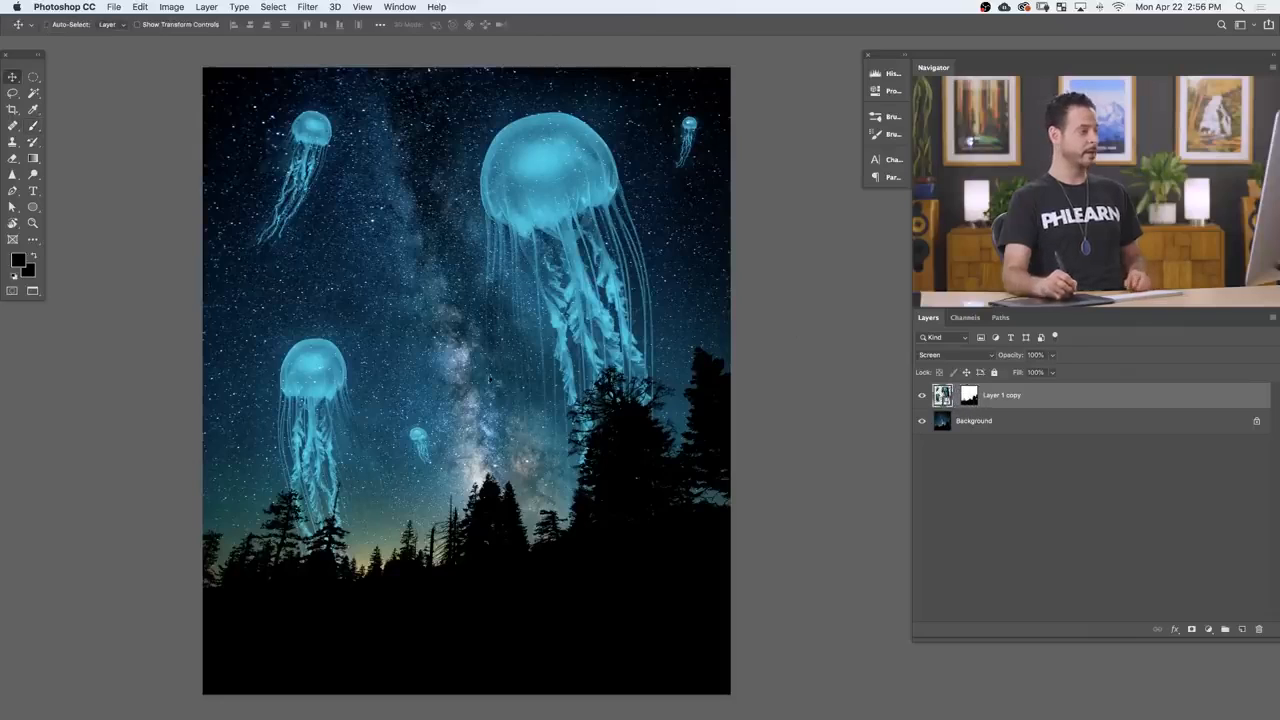
drag(603, 335, 585, 287)
key(super+z)
drag(589, 452, 621, 478)
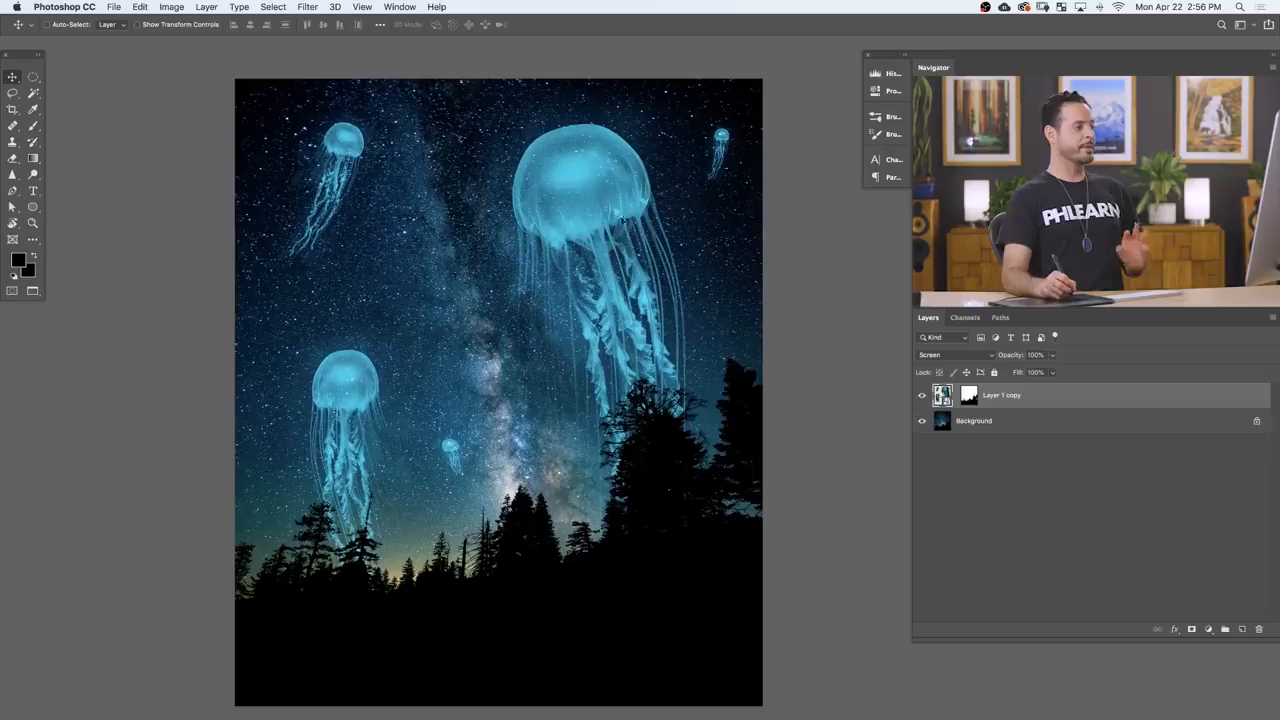
Step: Apply a Motion Blur smart filter to the jellyfish Smart Object with an angle of -4° and a distance of 10 pixels
scroll(575, 192, up, 5)
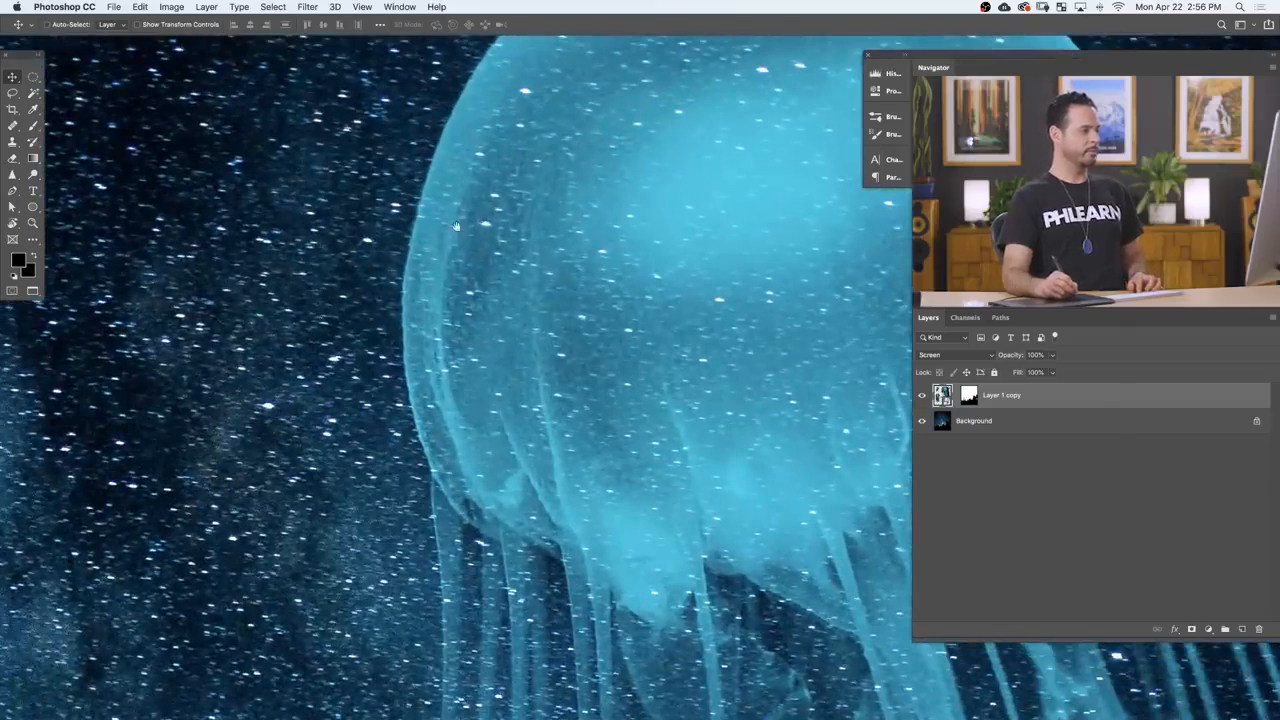
drag(476, 236, 498, 261)
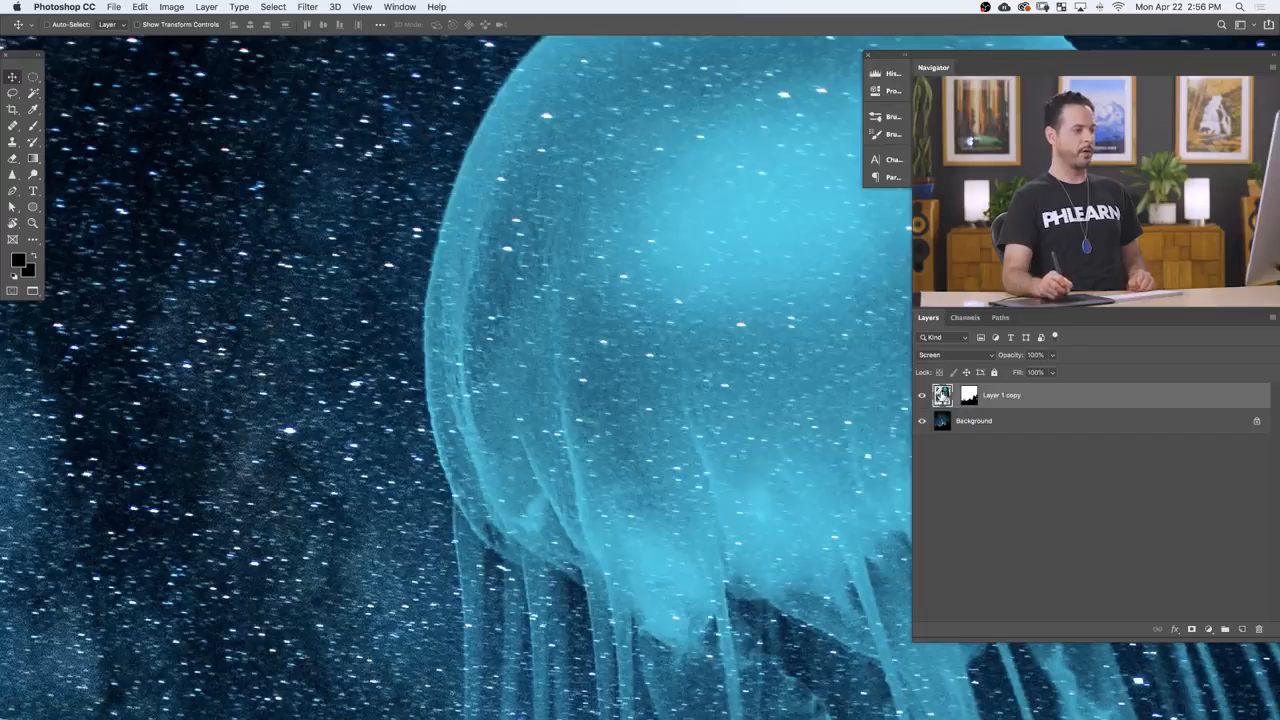
click(307, 7)
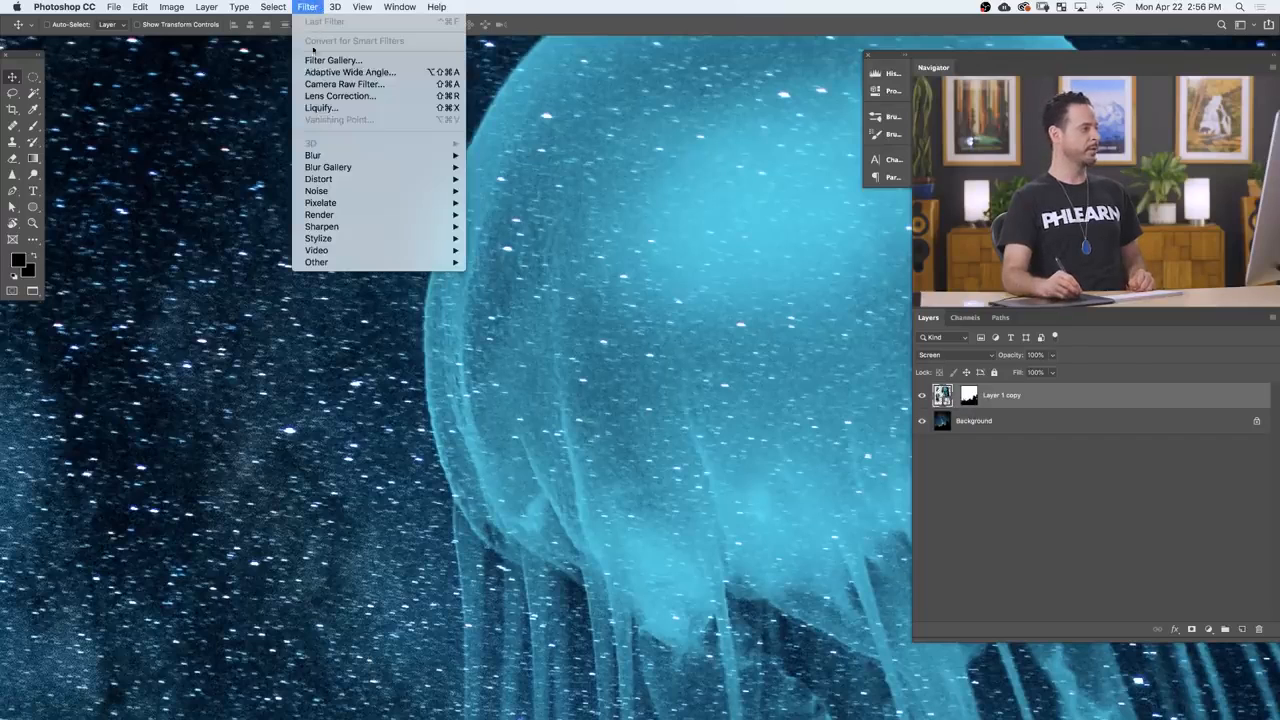
mouse_move(330, 156)
click(530, 227)
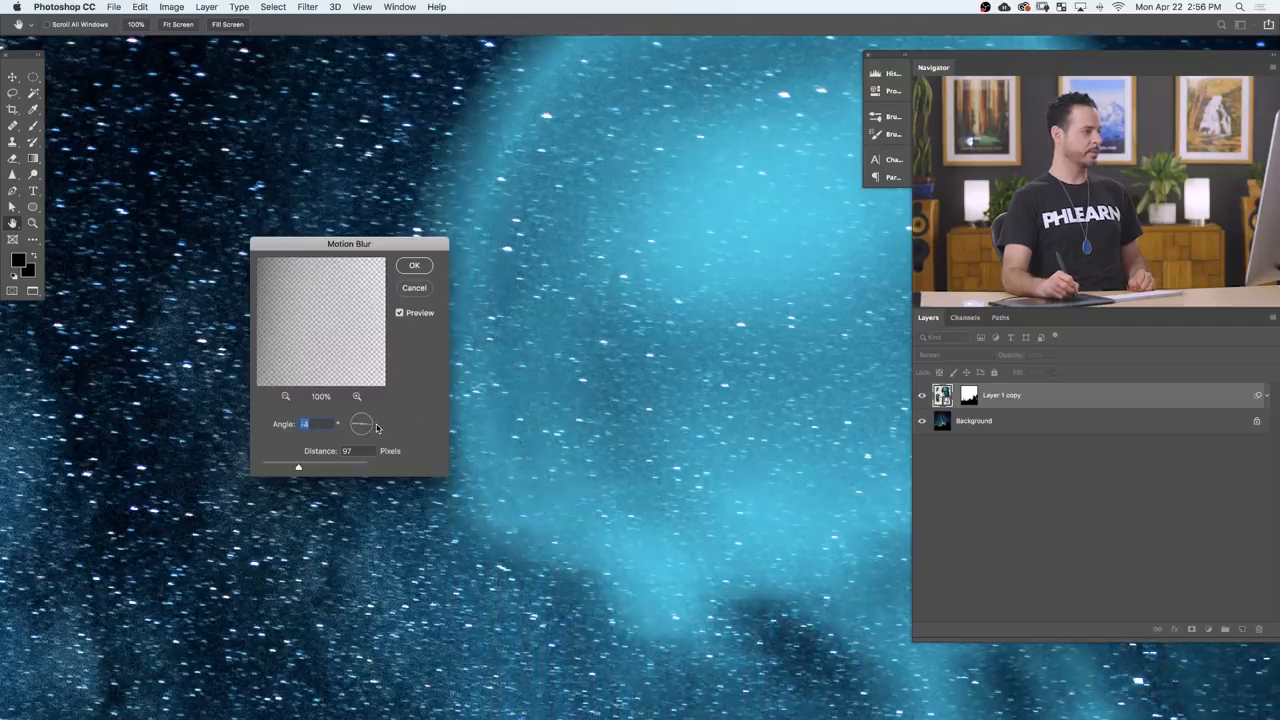
drag(281, 469, 269, 467)
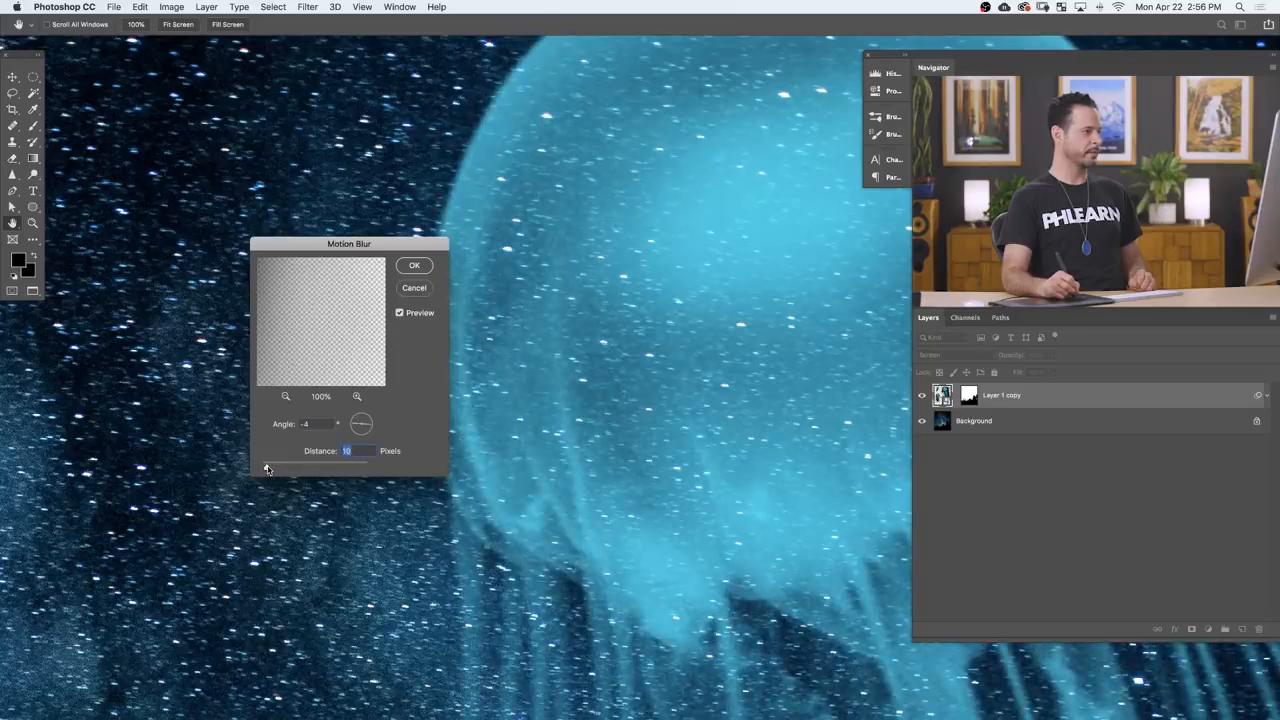
click(412, 266)
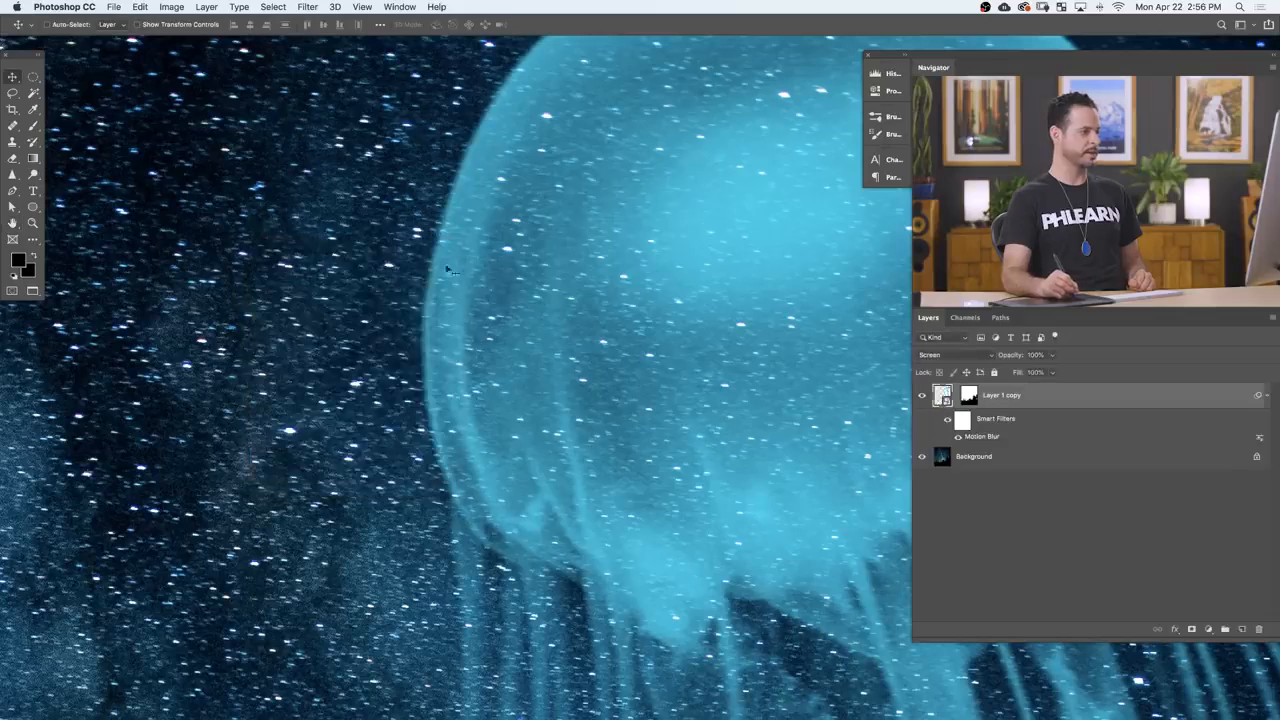
Step: Toggle the Motion Blur smart filter off and on to compare the large jellyfish with and without the blur
drag(609, 438, 728, 443)
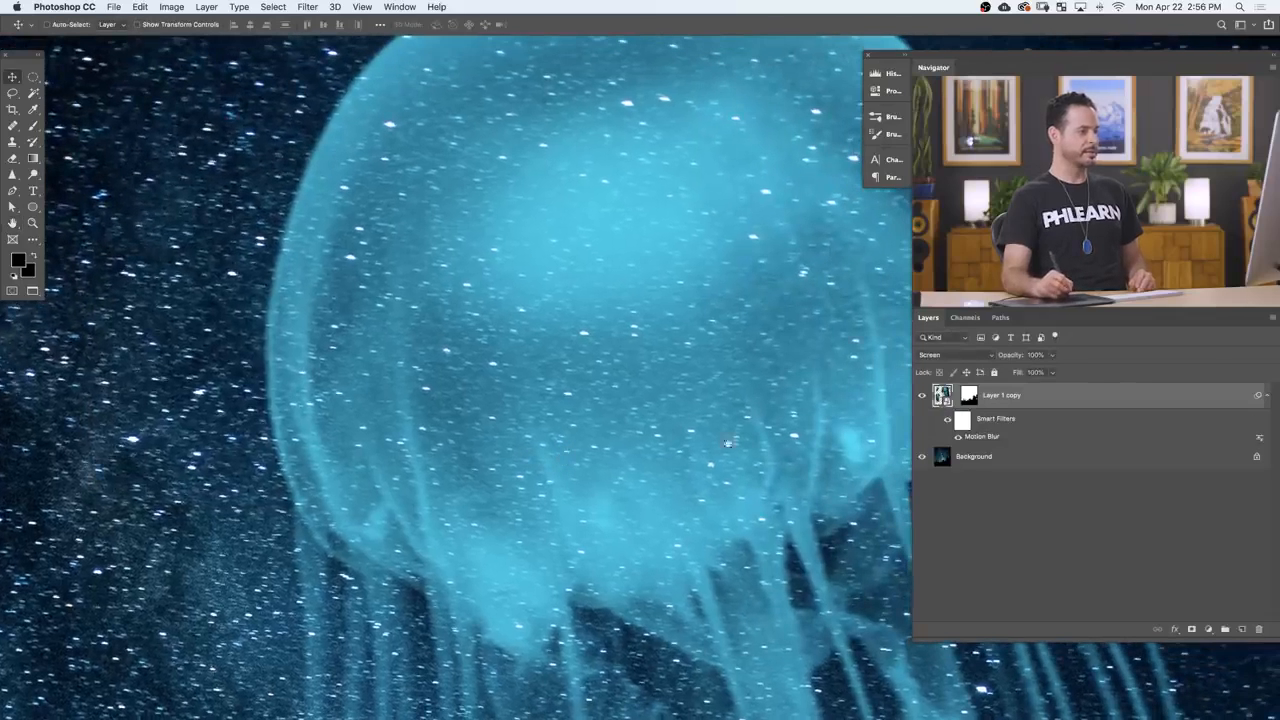
click(959, 438)
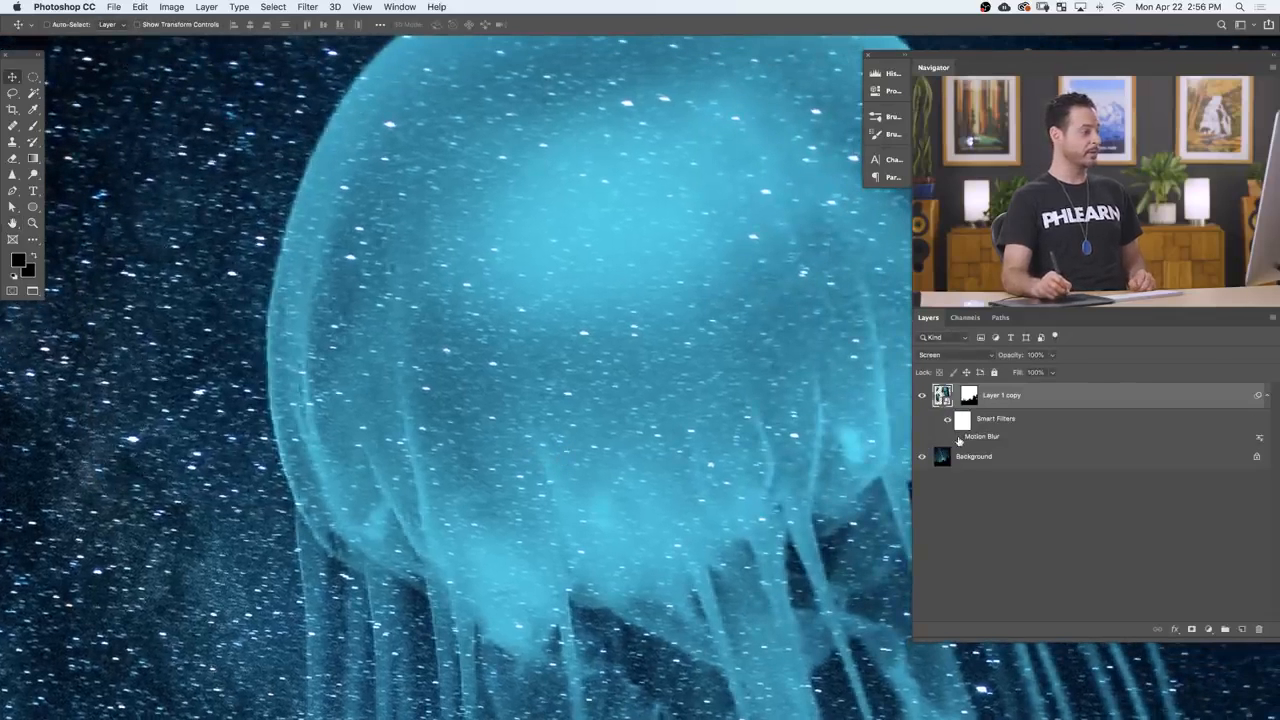
click(959, 438)
click(959, 438)
click(959, 438)
click(959, 438)
drag(680, 395, 606, 440)
drag(604, 491, 586, 354)
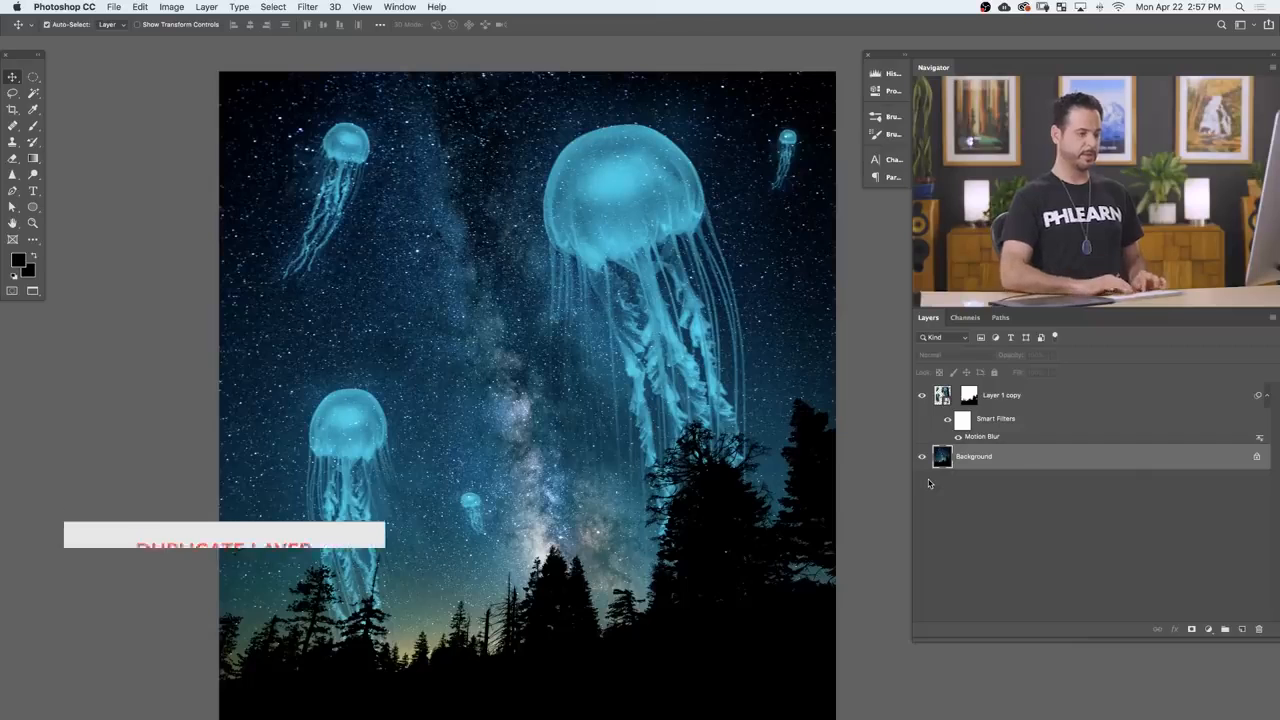
Step: Duplicate the Background layer and open the copy in the Liquify filter
key(super+j)
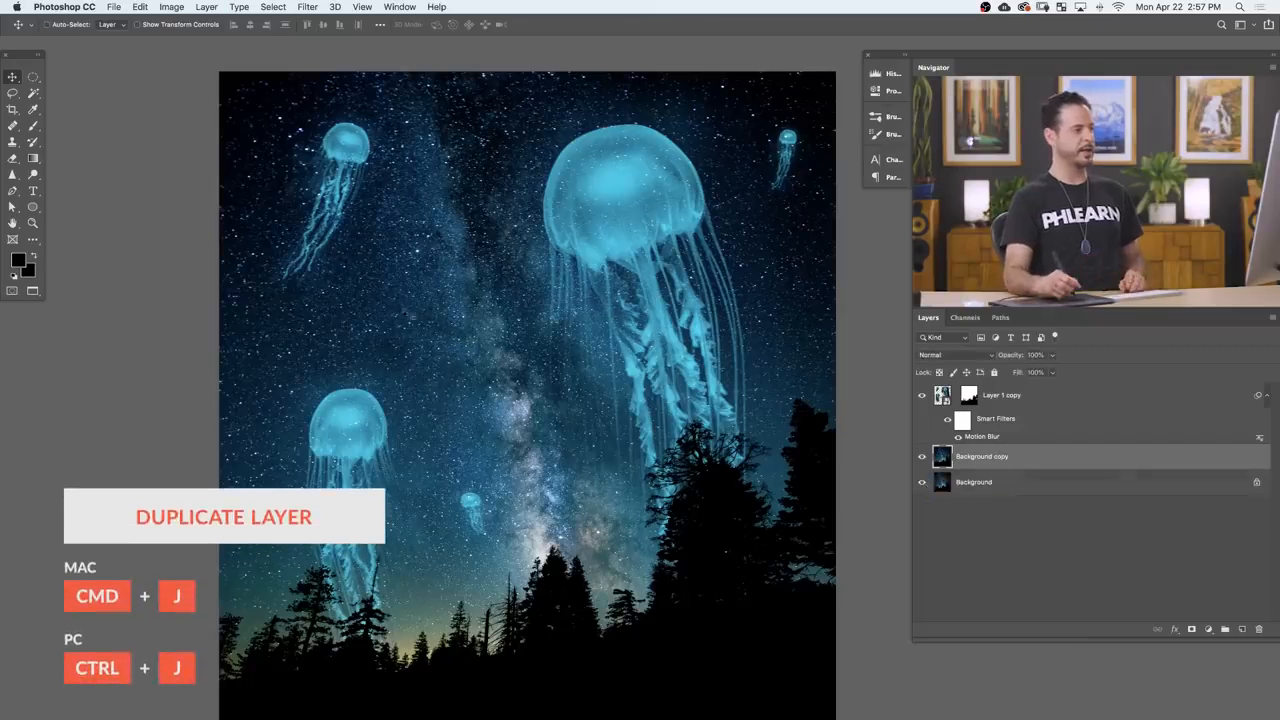
drag(601, 157, 655, 157)
drag(563, 153, 491, 207)
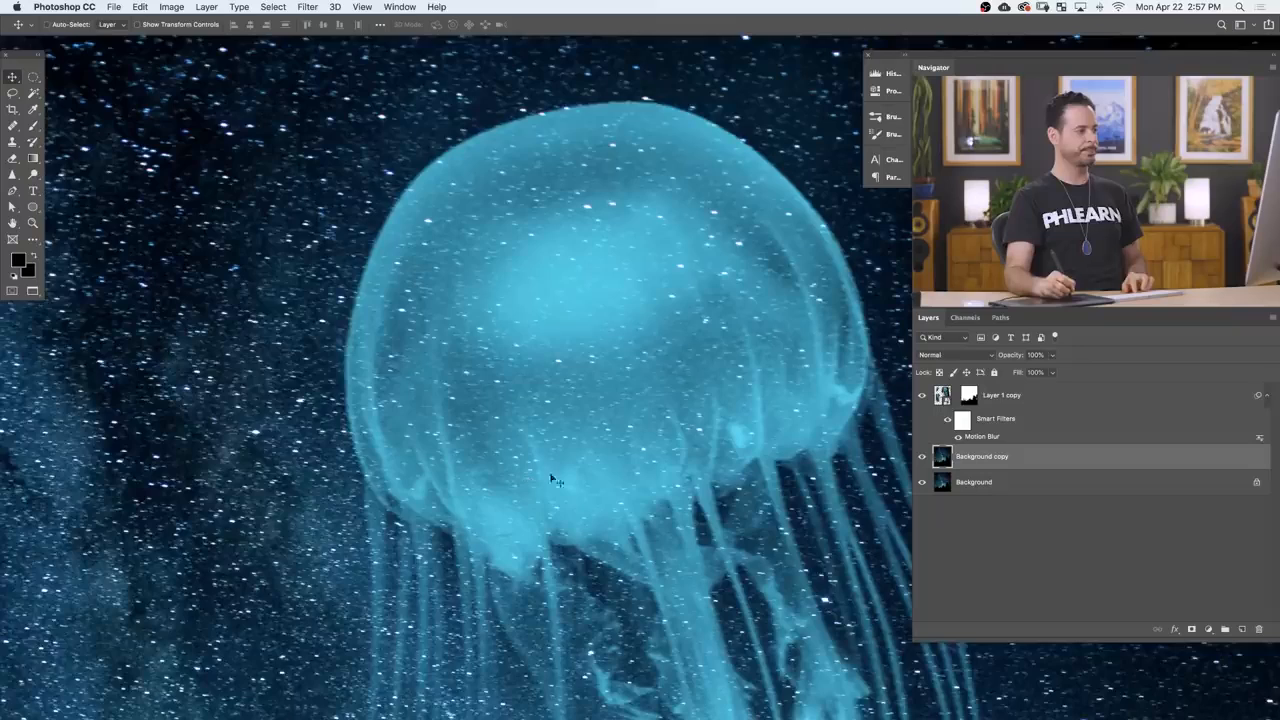
scroll(602, 428, down, 4)
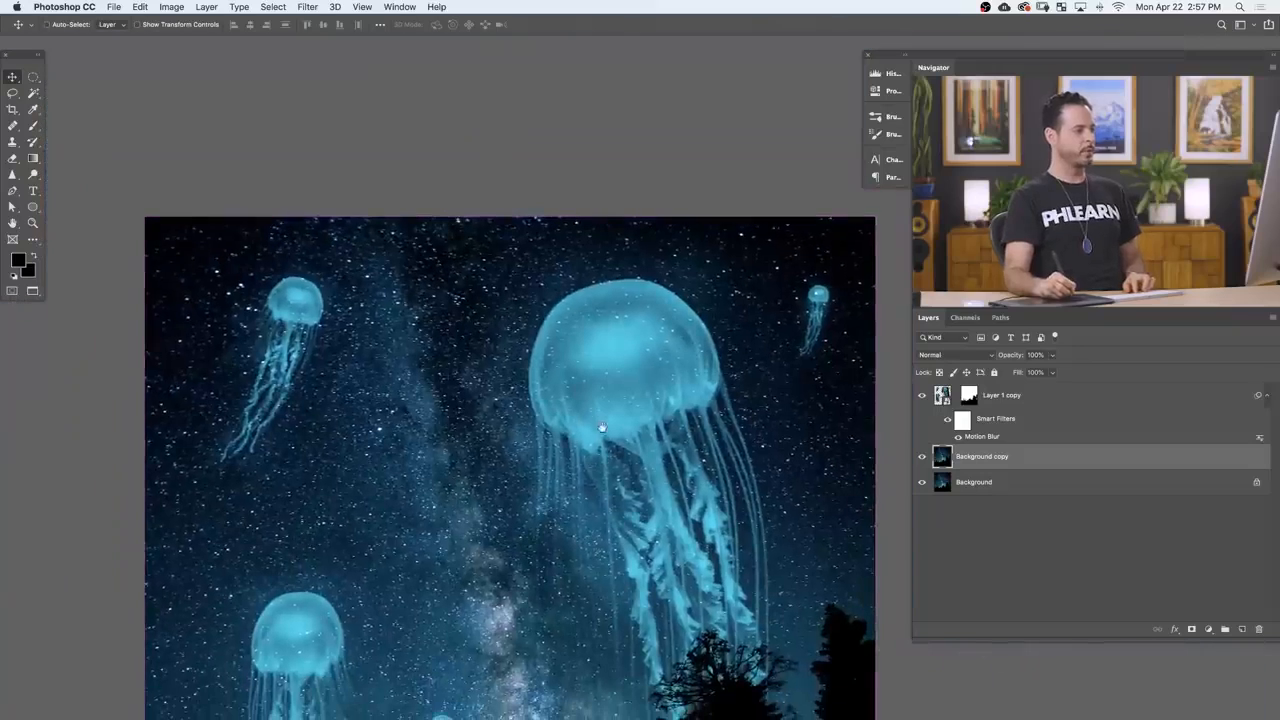
scroll(602, 428, down, 2)
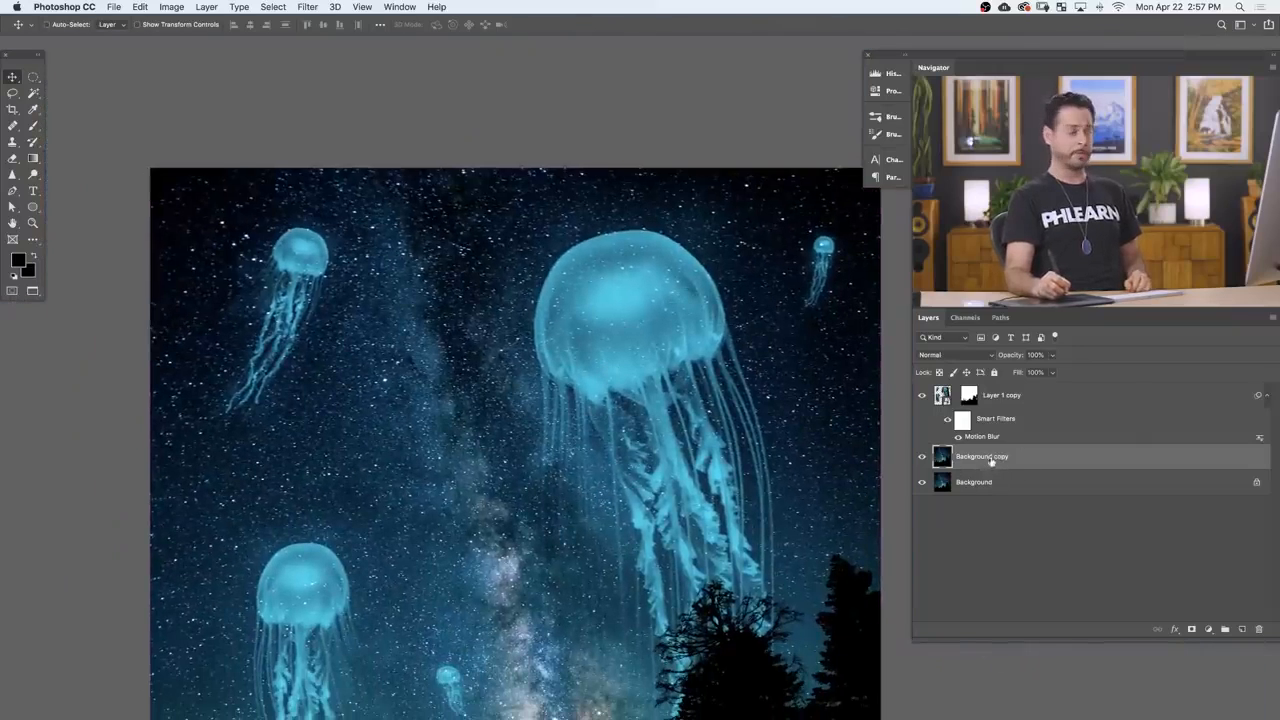
click(310, 7)
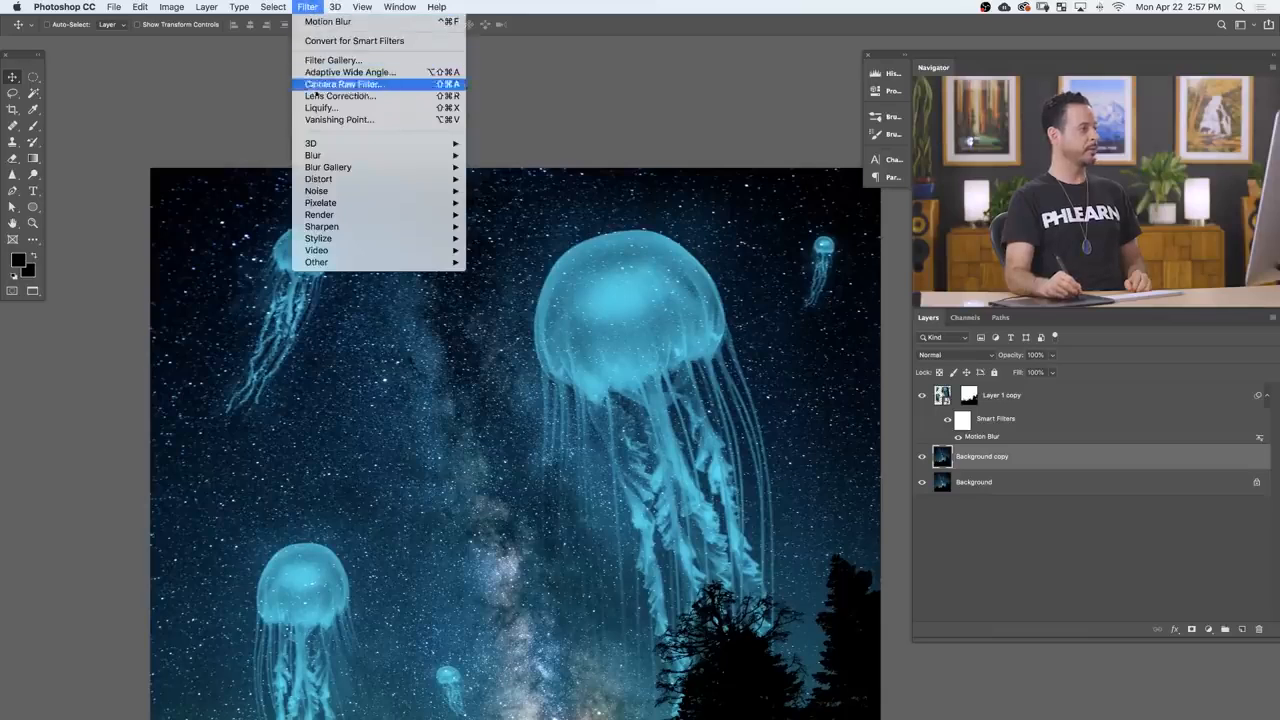
click(493, 113)
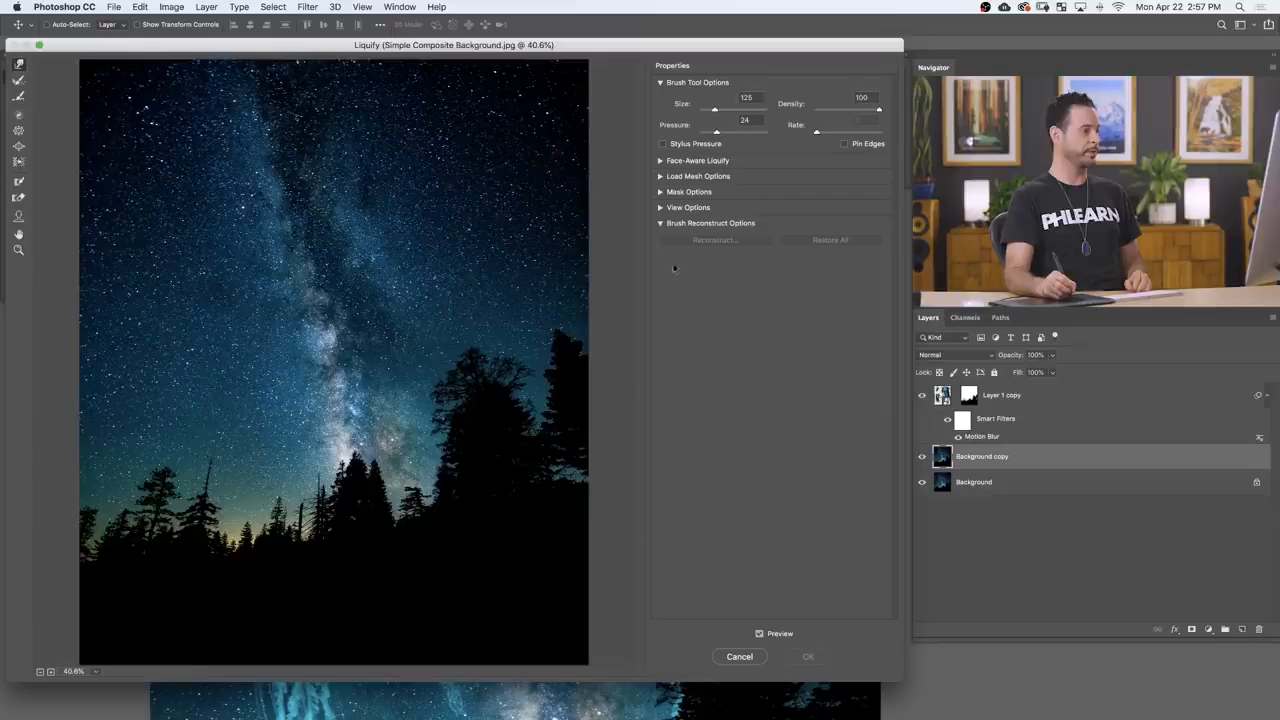
Step: Show all layers as a Liquify backdrop in In Front mode at 54 opacity, so the jellyfish overlay the sky
click(661, 207)
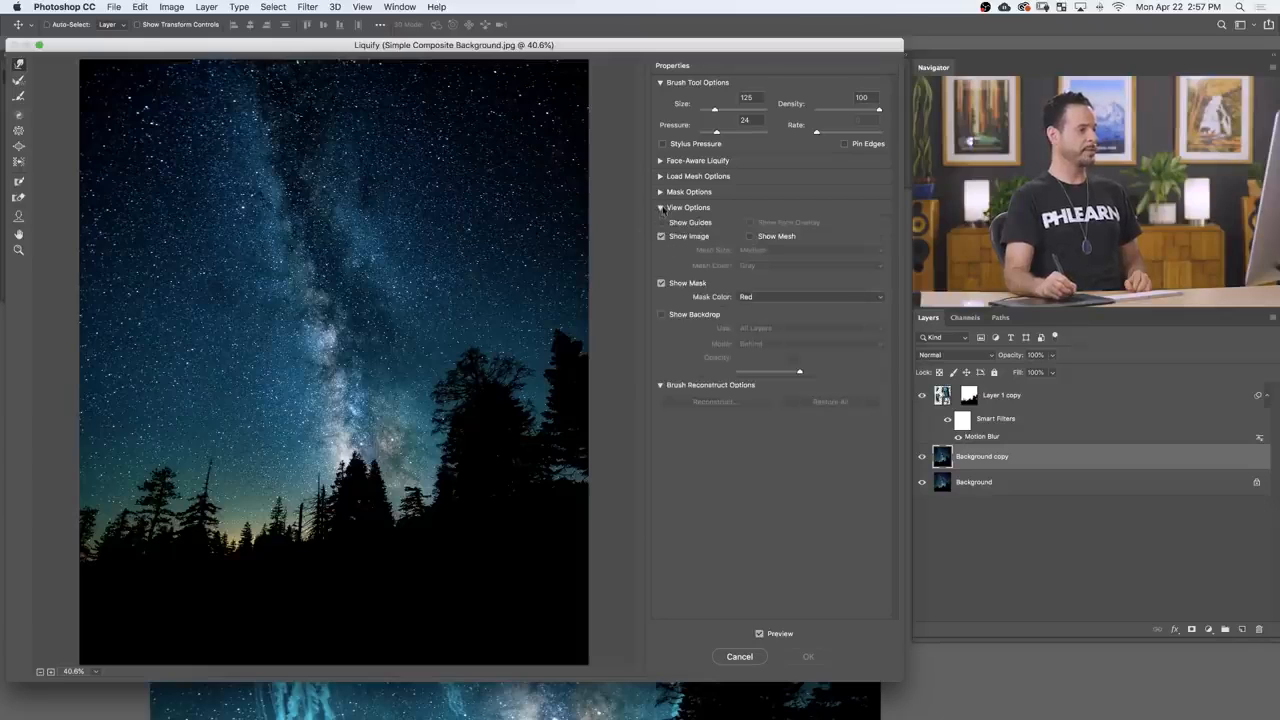
click(662, 314)
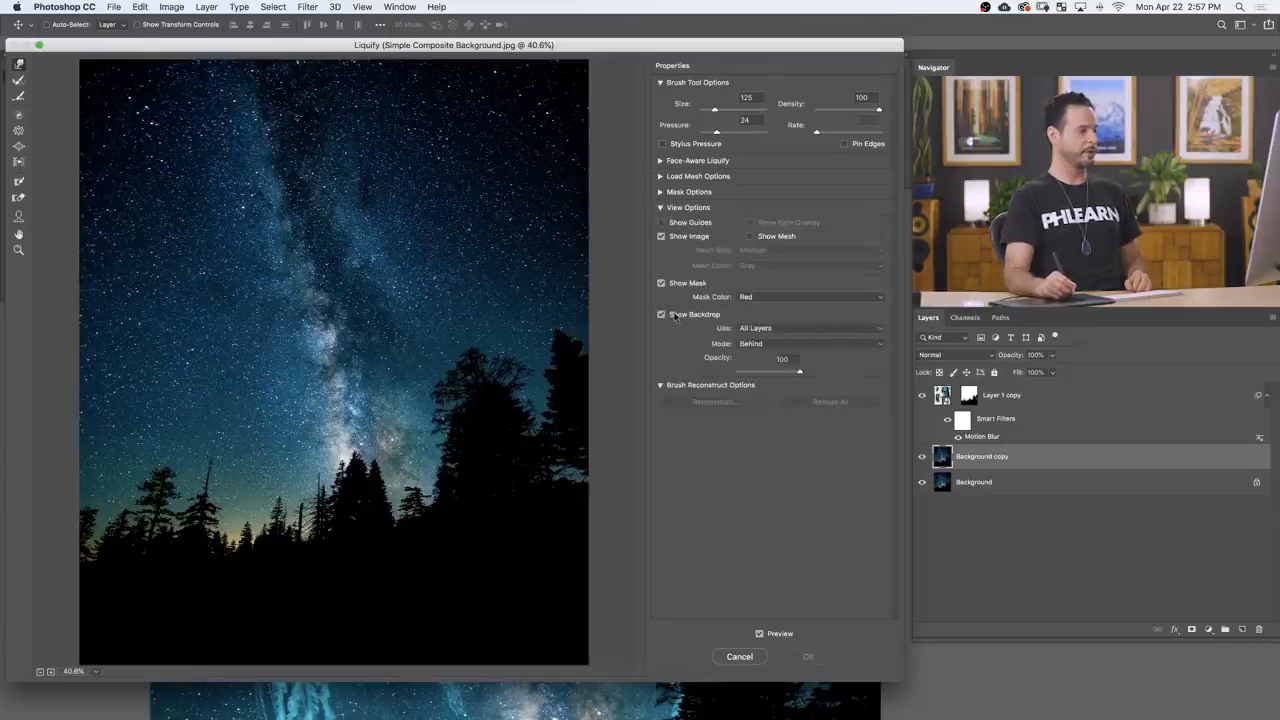
click(778, 343)
click(776, 342)
click(774, 341)
click(774, 334)
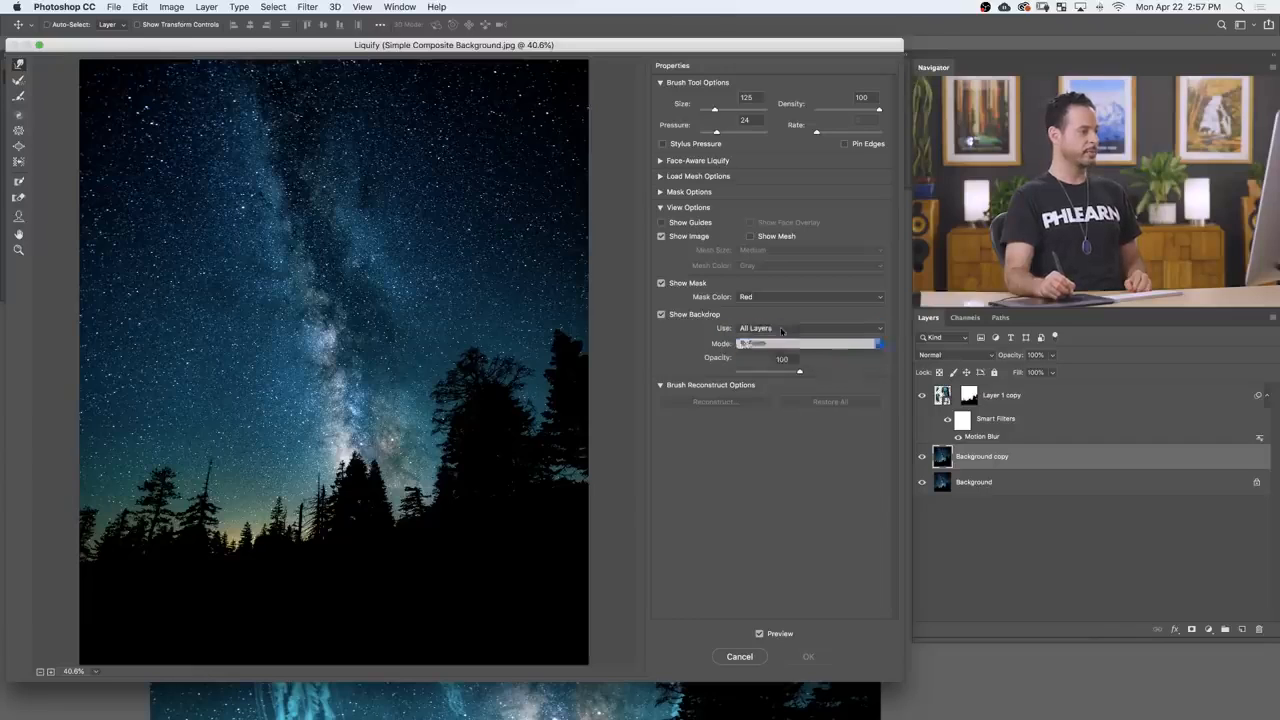
mouse_move(790, 371)
mouse_down()
mouse_move(742, 371)
mouse_move(771, 364)
mouse_up()
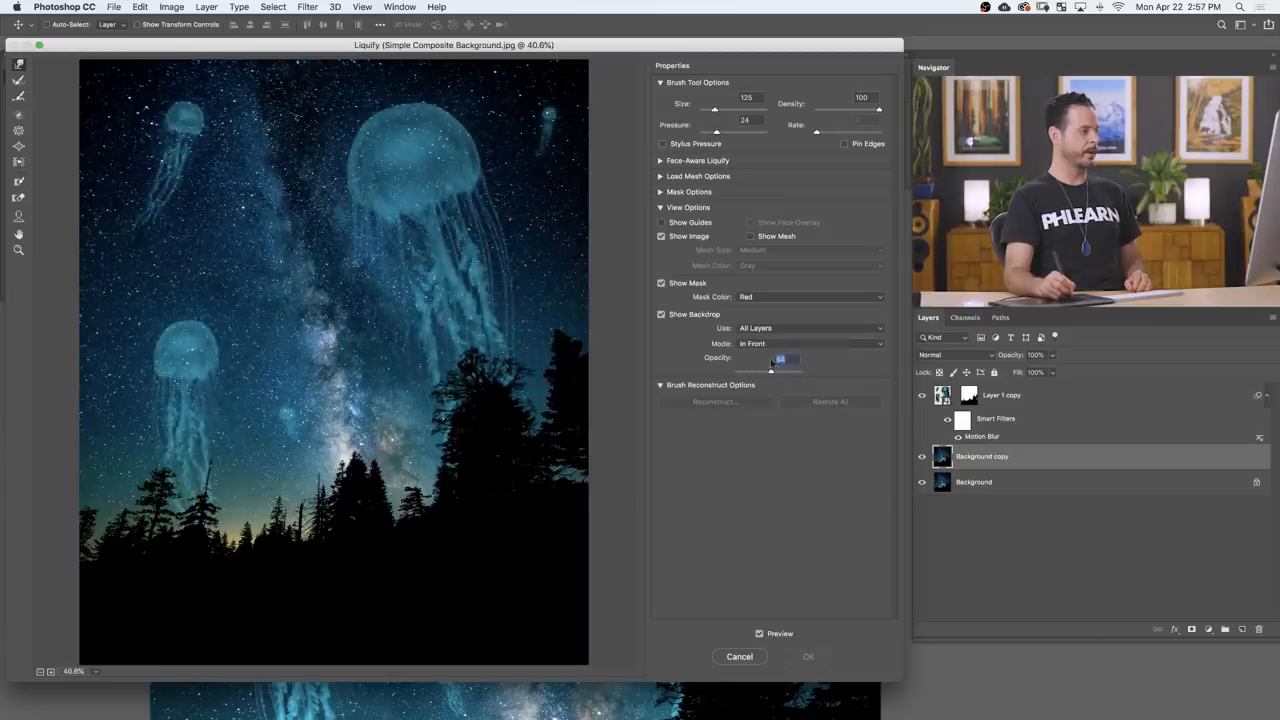
Step: Bloat the stars behind the jellyfish bells with the Bloat tool, check them against the backdrop, and apply Liquify
click(18, 146)
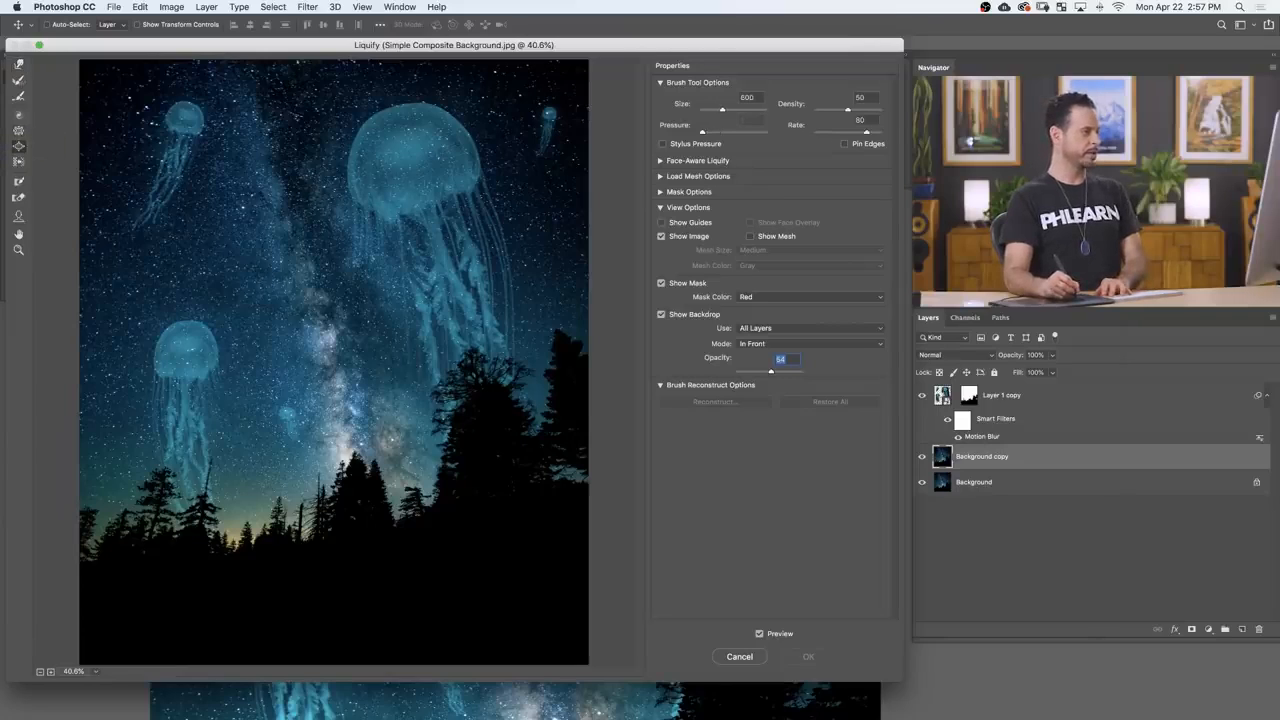
click(661, 315)
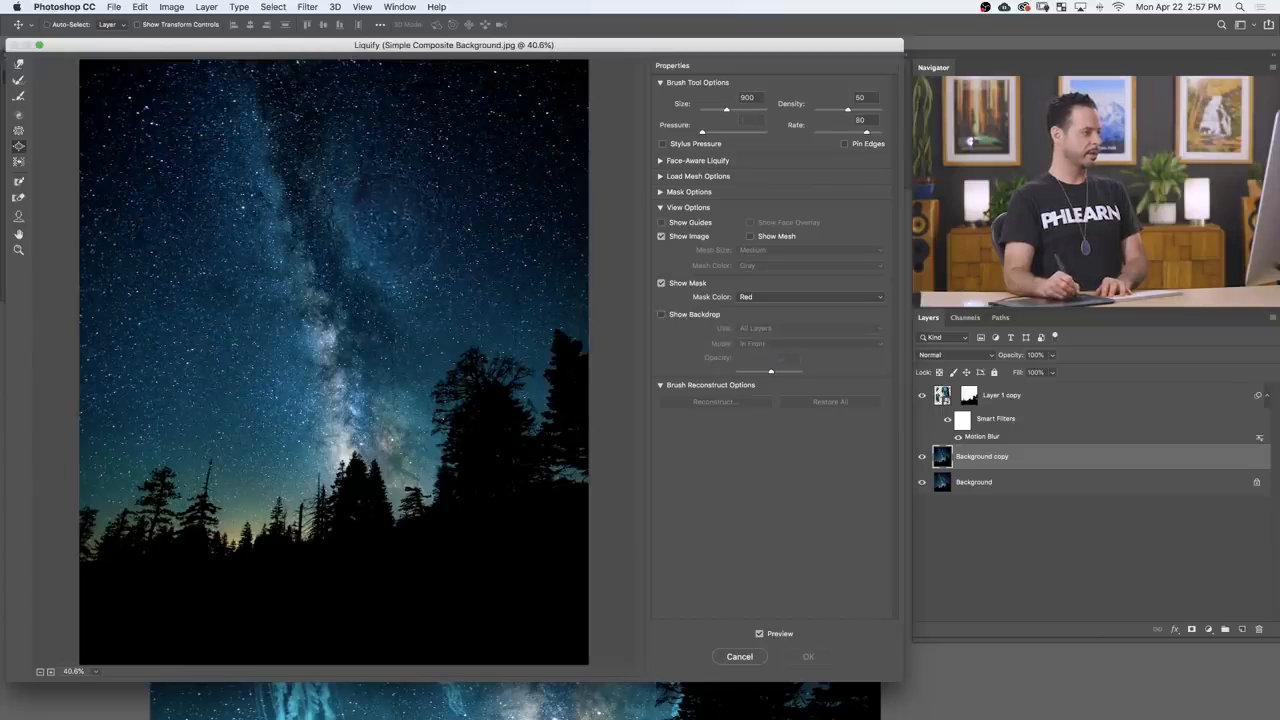
drag(380, 220, 380, 222)
key(super+z)
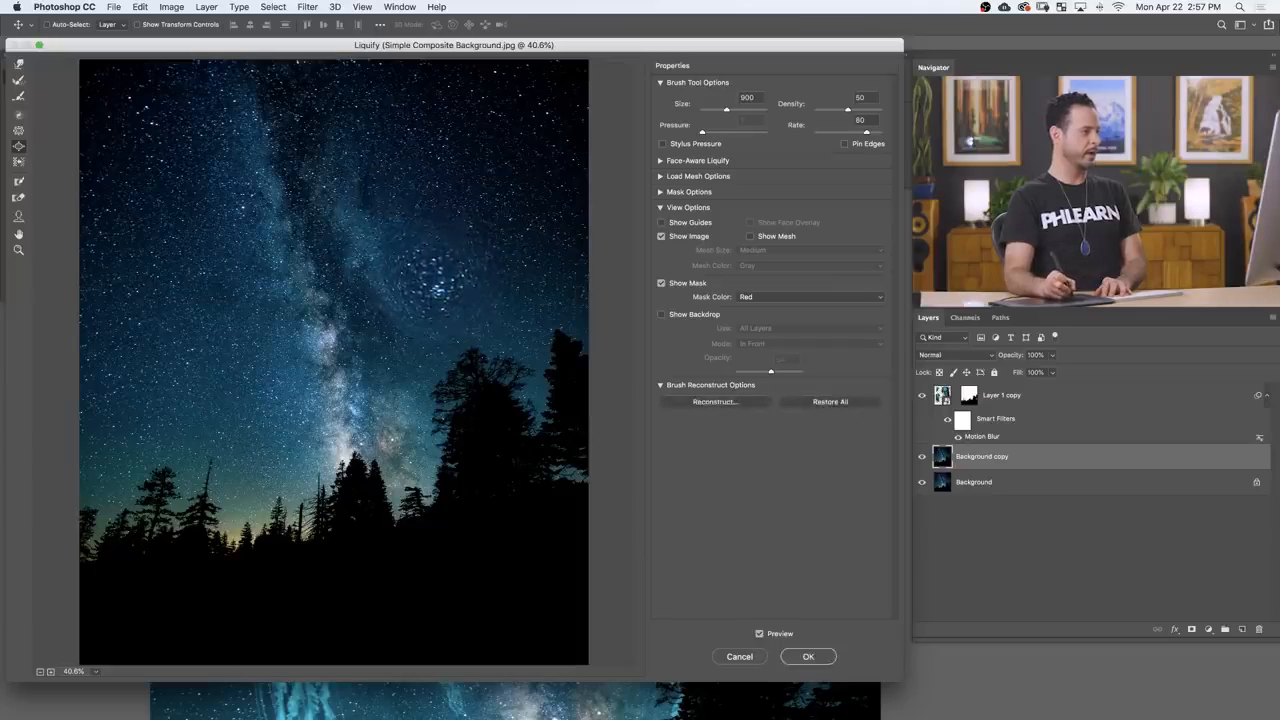
click(661, 314)
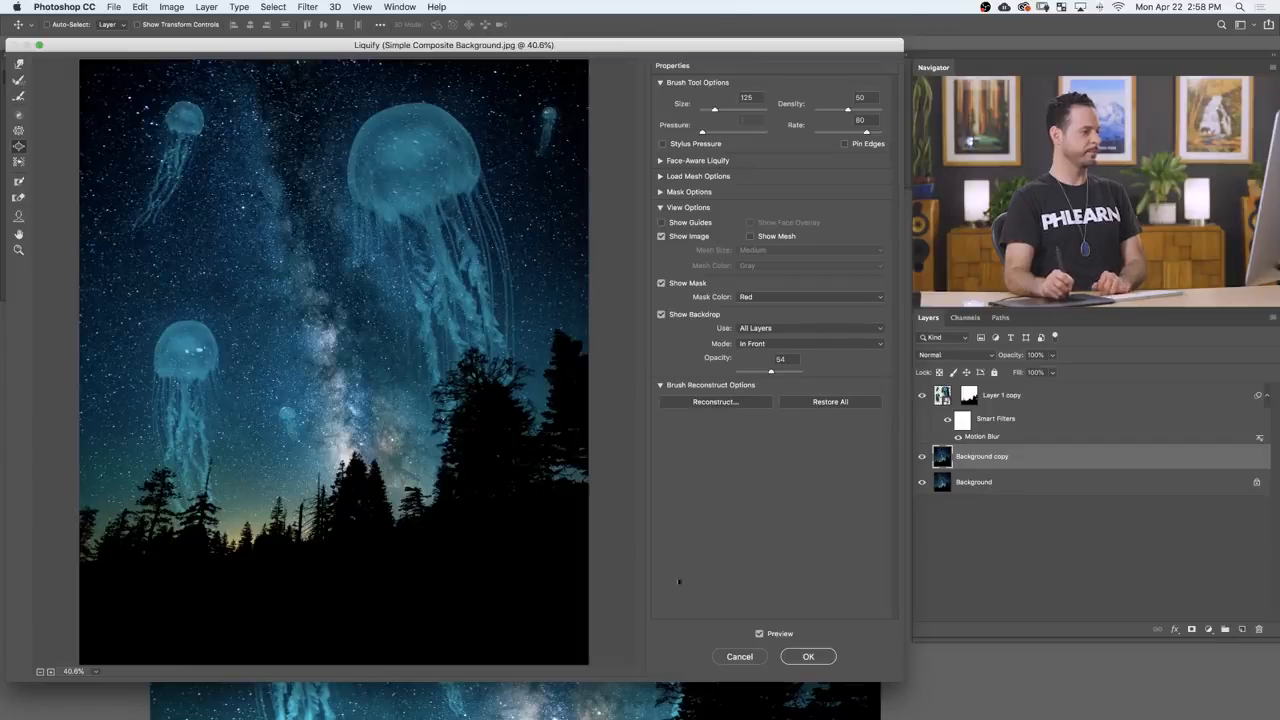
click(819, 661)
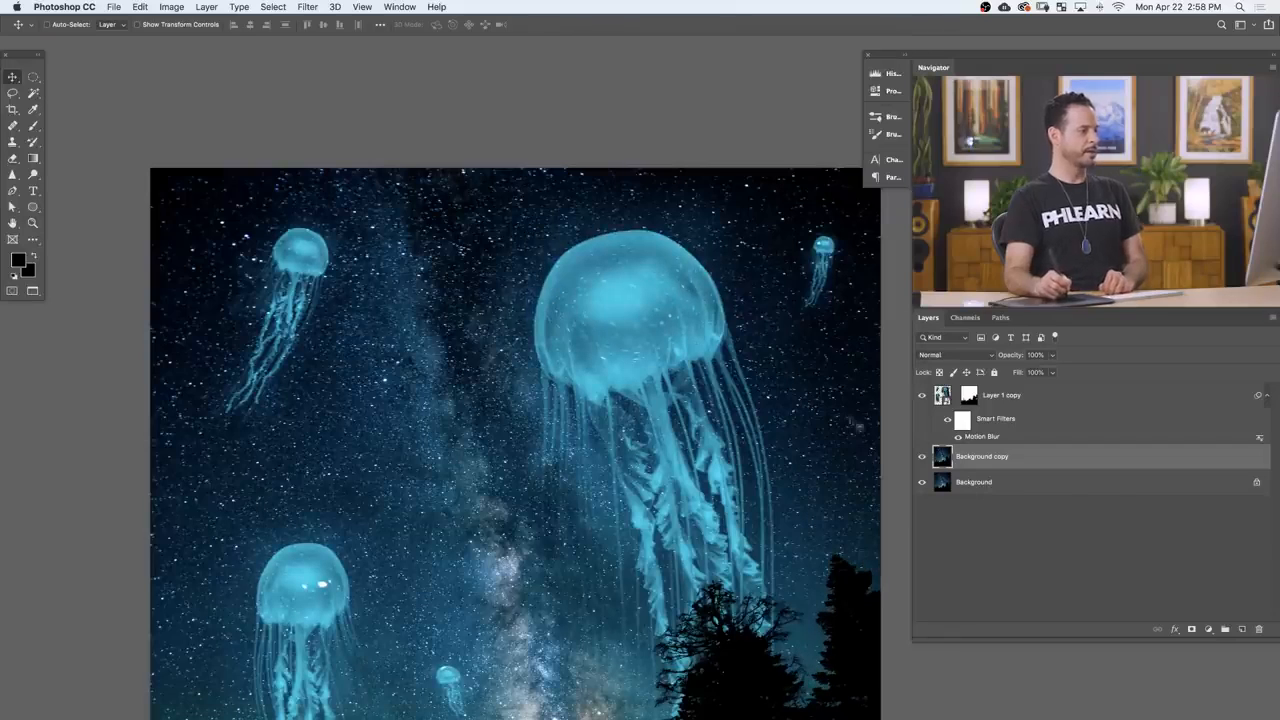
Step: Toggle the Background copy's visibility and examine the distorted stars inside the large jellyfish's bell up close
click(921, 458)
click(921, 460)
click(921, 464)
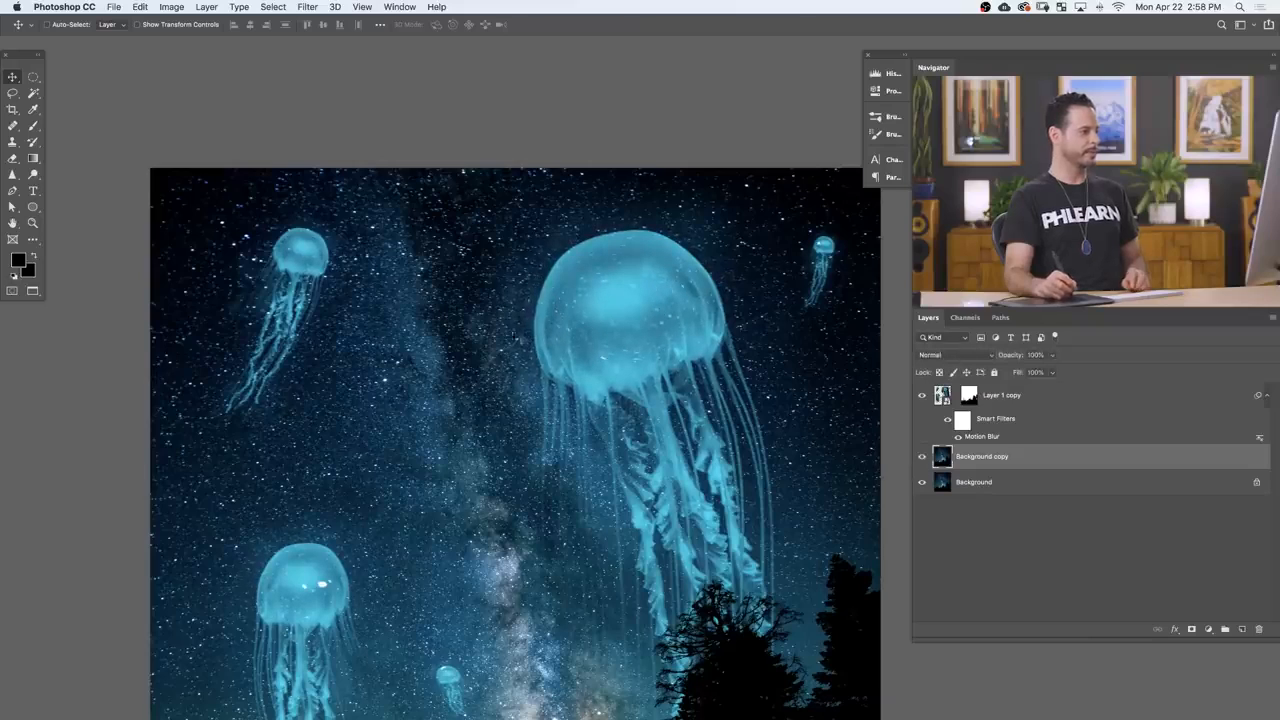
scroll(664, 300, up, 5)
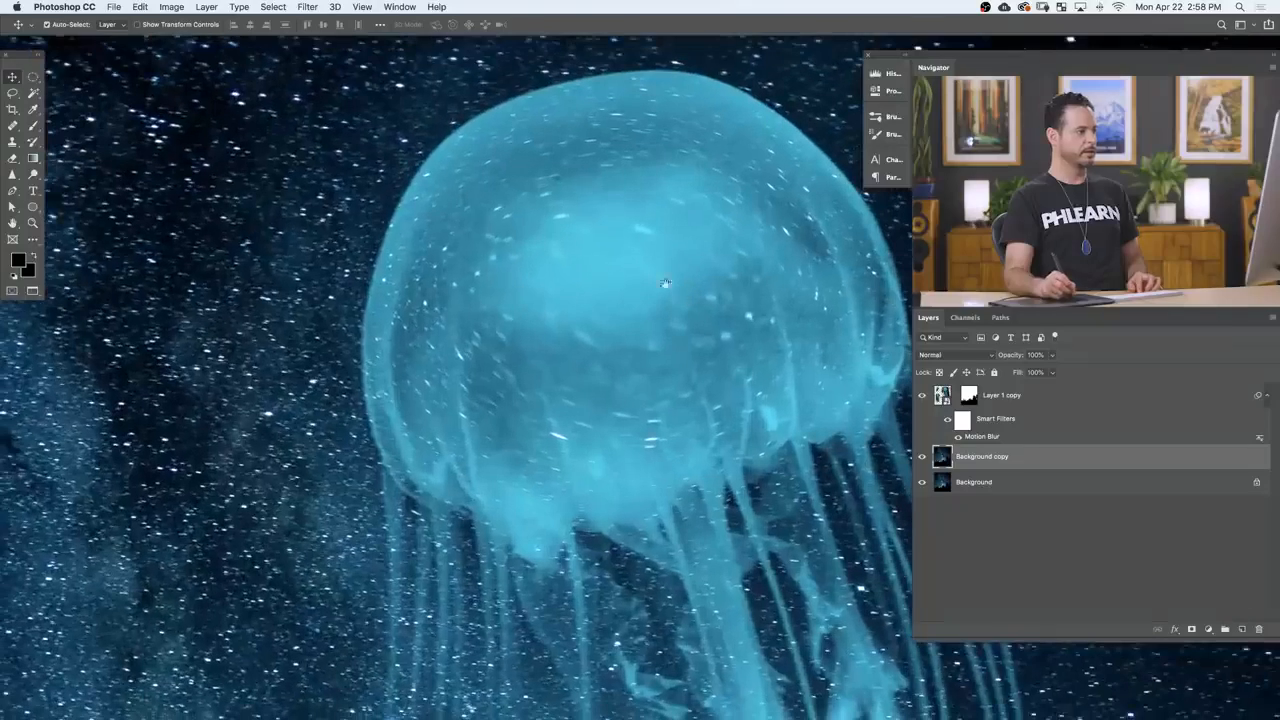
scroll(661, 333, right, 3)
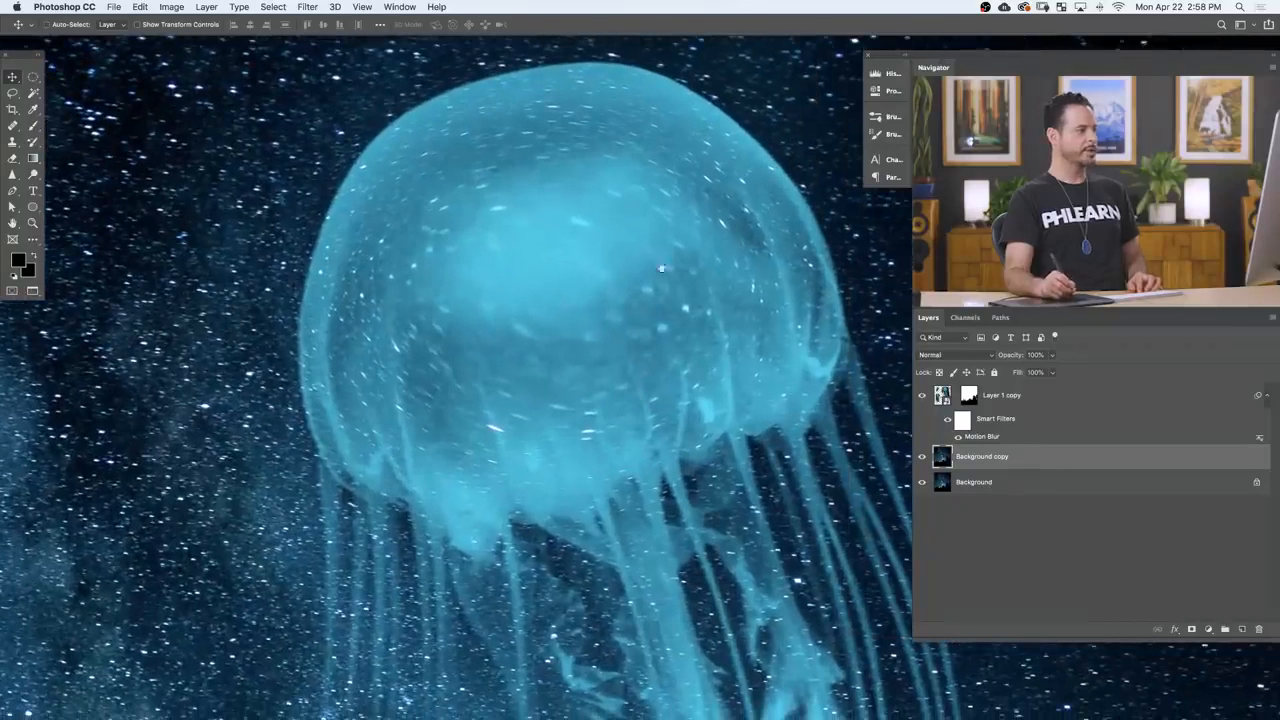
scroll(573, 342, down, 6)
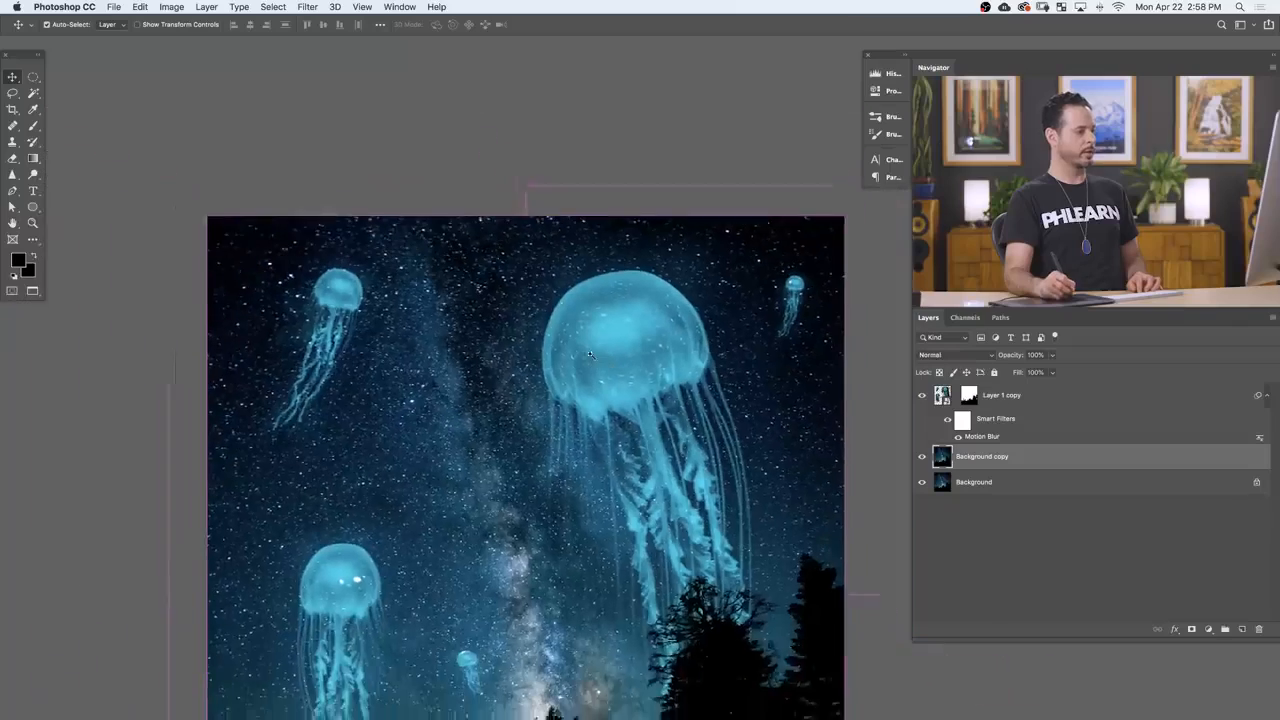
scroll(573, 342, up, 1)
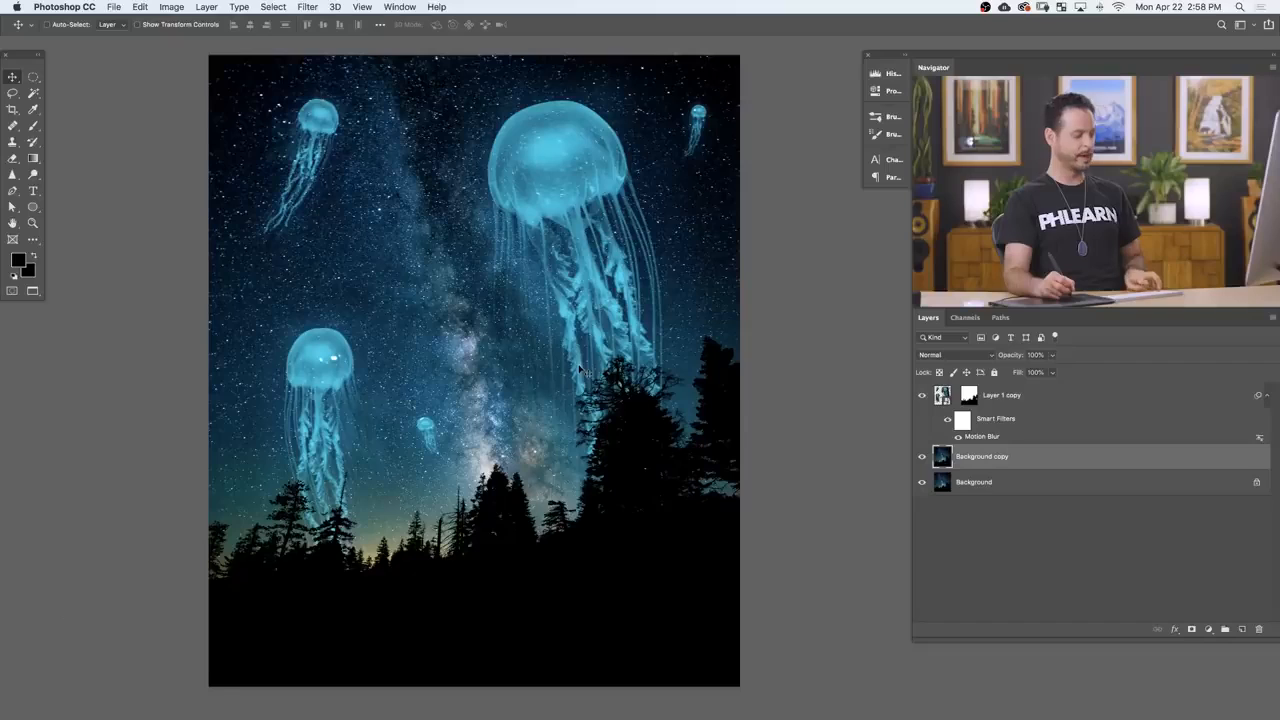
Step: Leave full screen, bring the Simple Composite Stars image into the composite as a layer beneath the jellyfish, and return to full screen
key(shift+f)
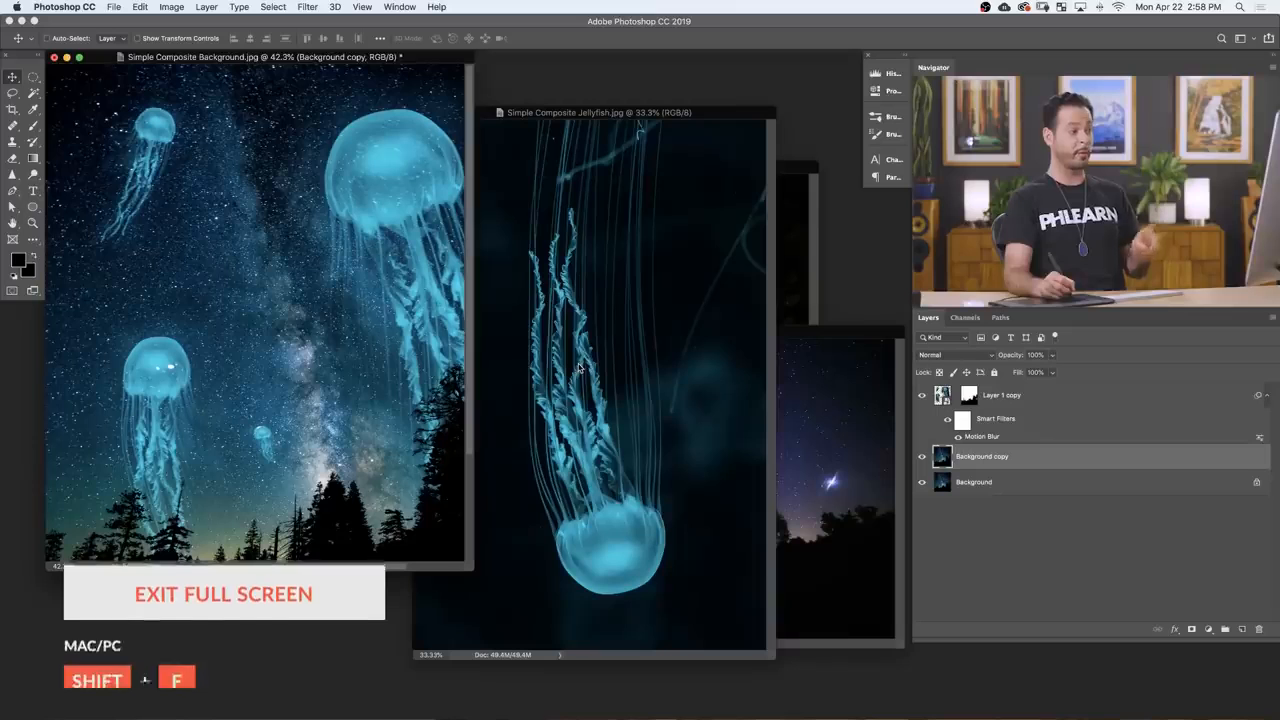
drag(646, 115, 357, 622)
drag(690, 330, 652, 277)
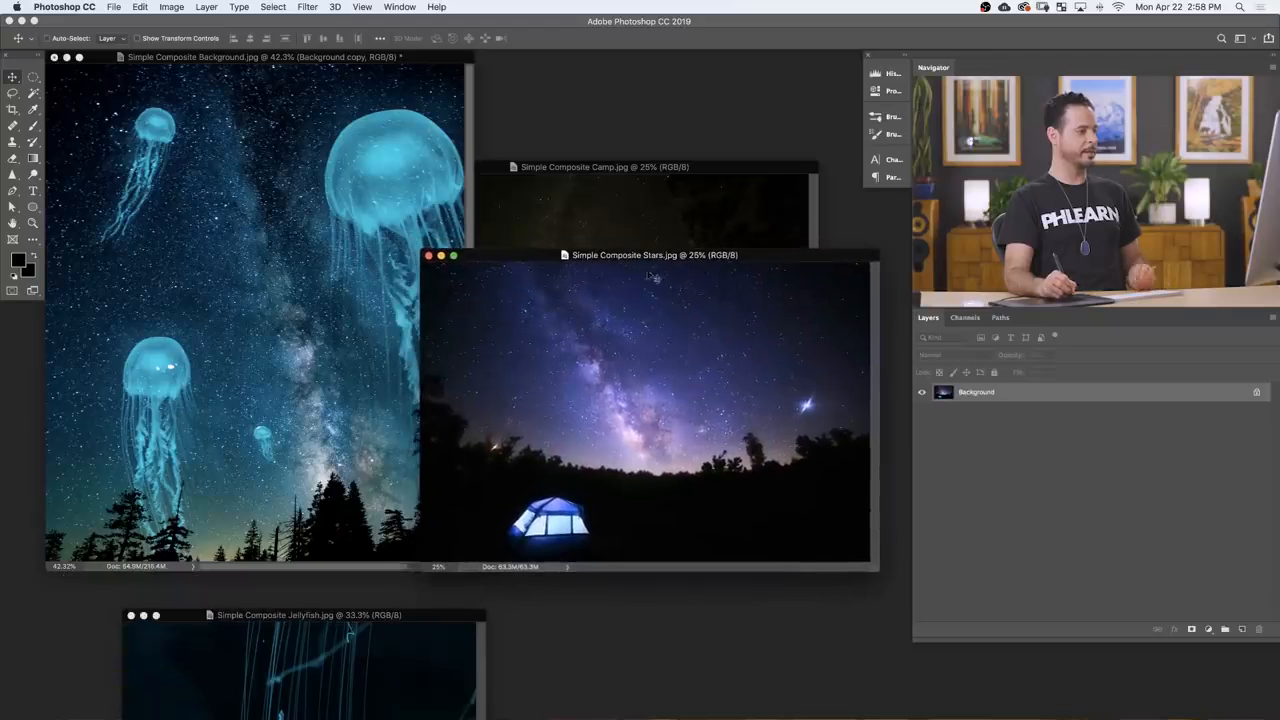
key(v)
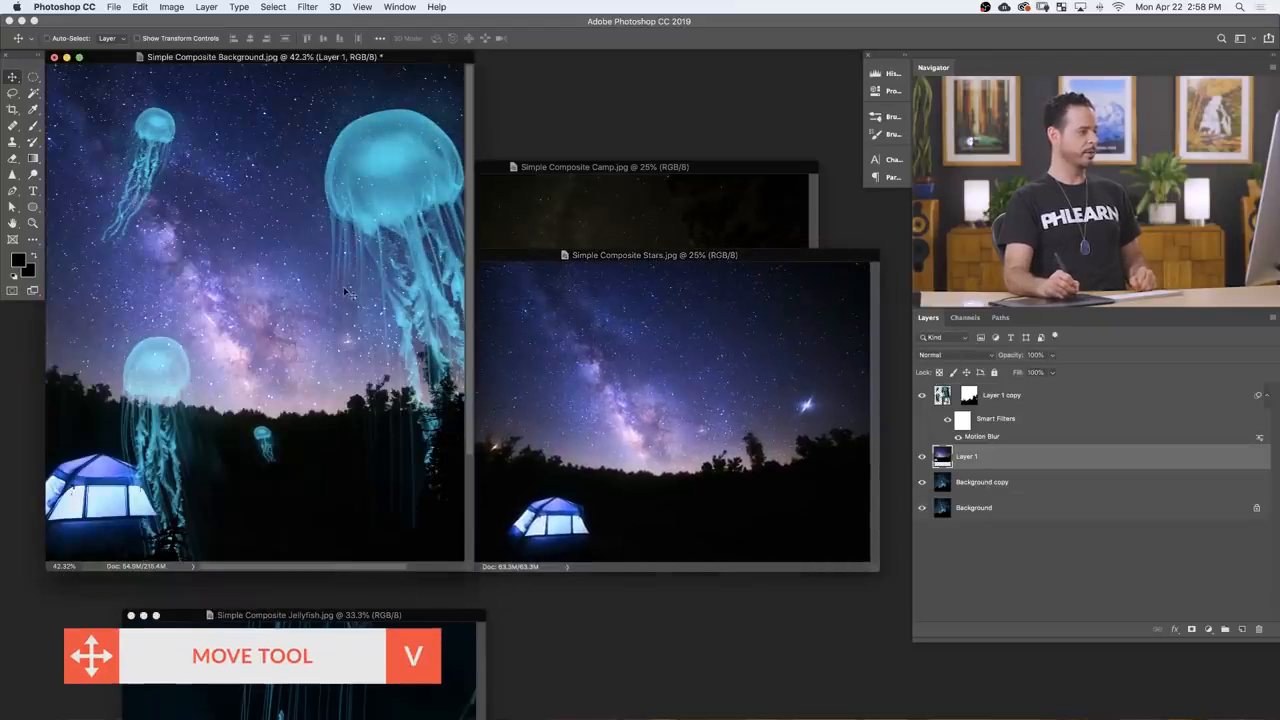
key(f)
Step: Set the stars image layer to Screen mode and position it so the tent sits in the dark foreground below the left-hand jellyfish
drag(715, 461, 612, 472)
click(937, 356)
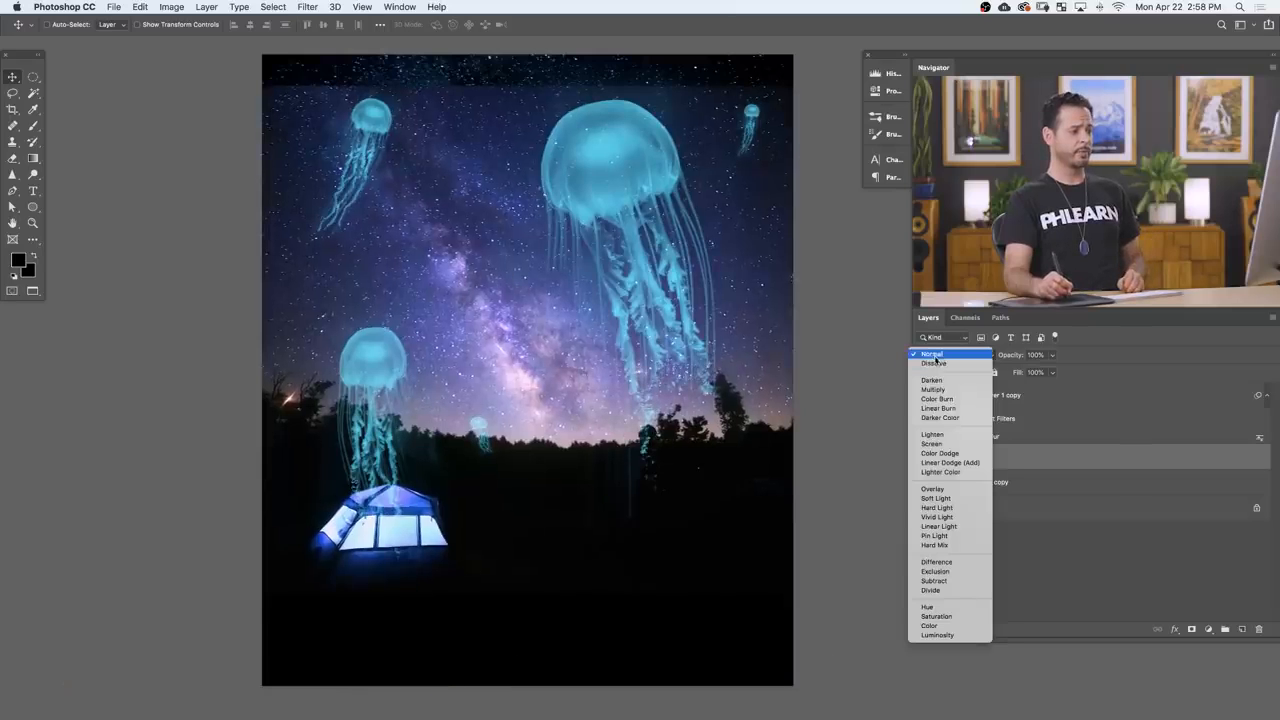
click(932, 443)
drag(690, 575, 713, 538)
drag(680, 448, 600, 430)
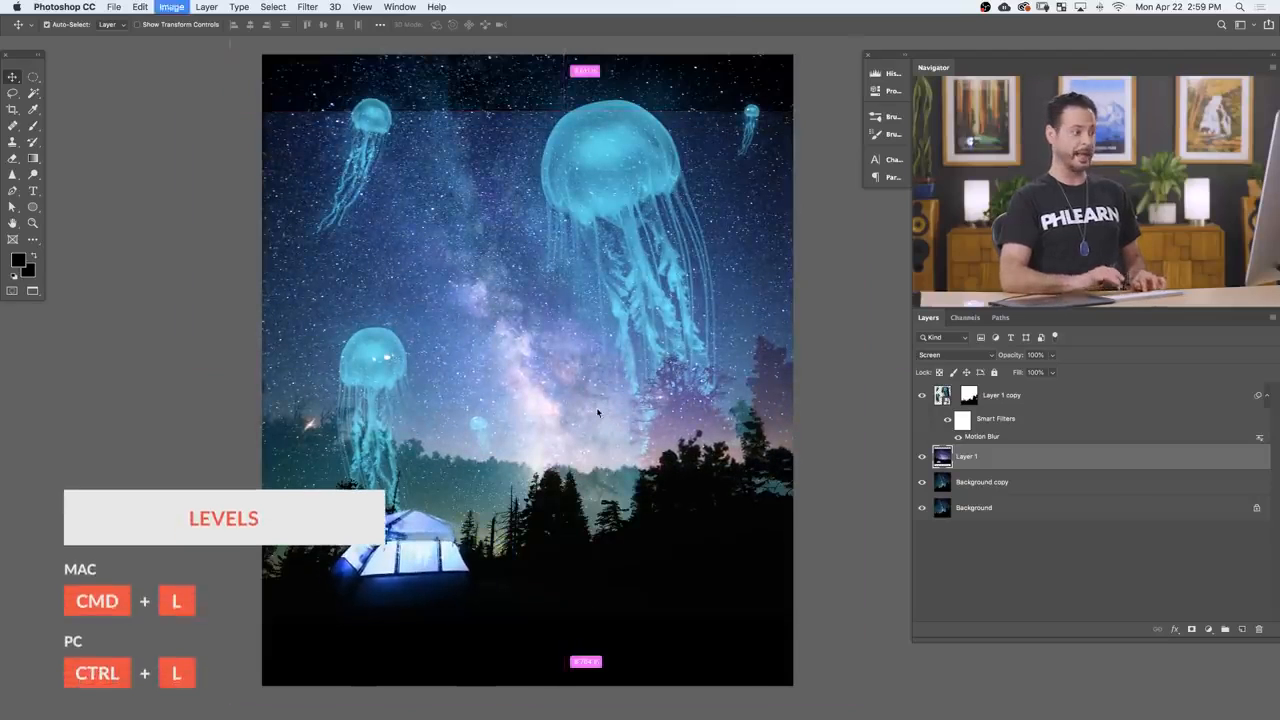
Step: Darken the stars image with Levels and reposition it so the tent sits in the foreground below the lower-left jellyfish
key(super+l)
drag(265, 305, 276, 307)
click(406, 188)
mouse_move(618, 404)
mouse_down()
mouse_move(660, 380)
mouse_move(649, 357)
mouse_move(669, 308)
mouse_move(666, 383)
mouse_move(620, 404)
mouse_up()
drag(480, 527, 516, 509)
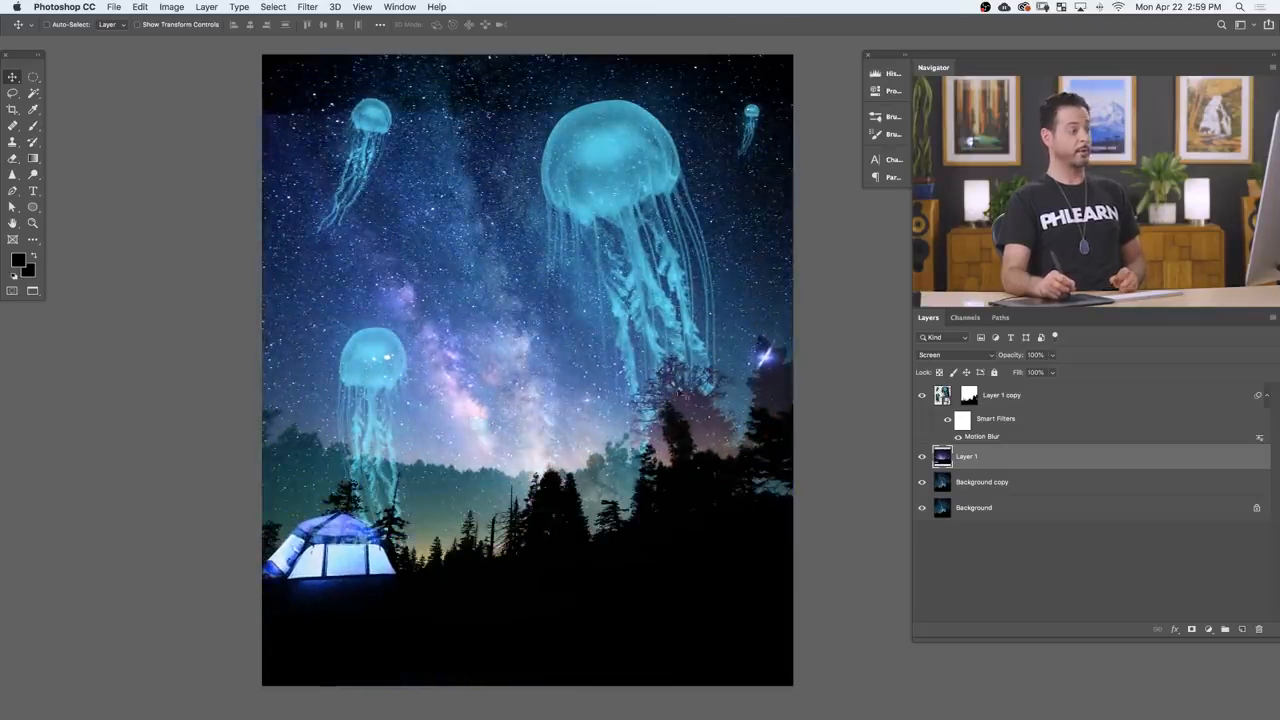
Step: Scale the stars image down and reposition it so its Milky Way lies between the jellyfish
key(super+t)
drag(870, 620, 699, 507)
key(Return)
drag(546, 435, 718, 493)
drag(602, 534, 584, 468)
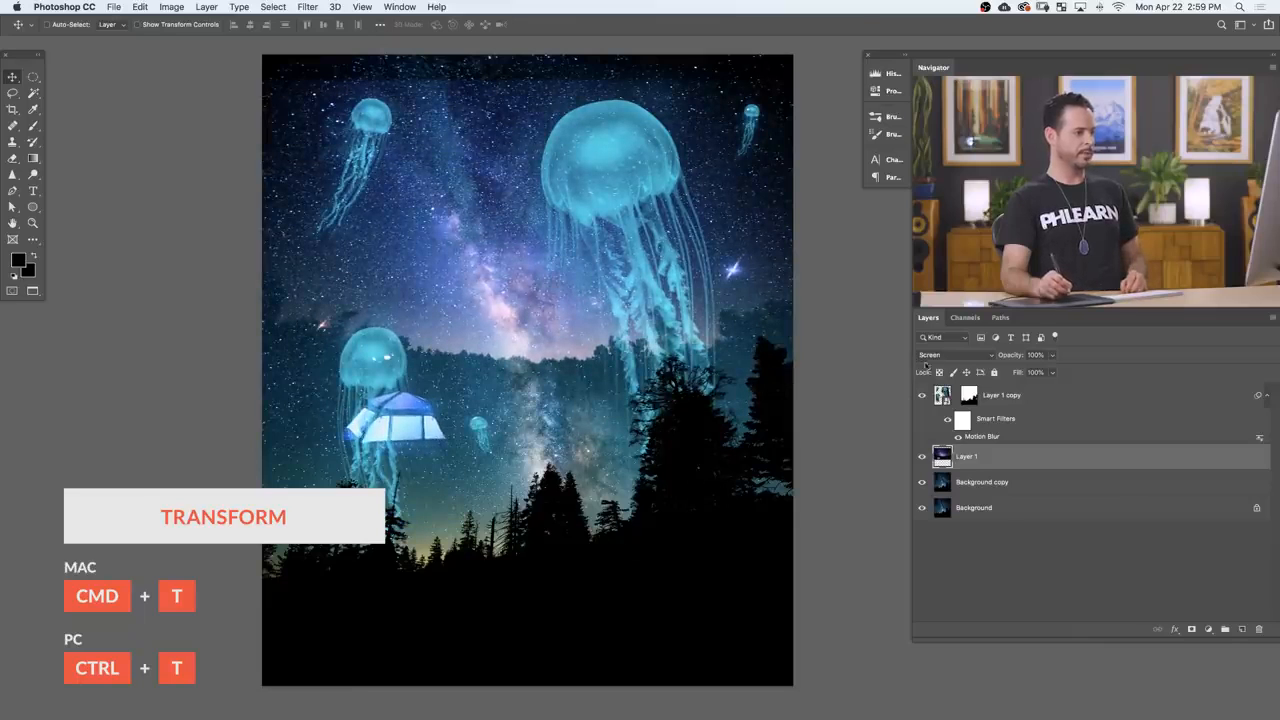
Step: Set the stars layer to Normal mode, stack it above the jellyfish layer, and shift the image lower on the canvas
click(955, 355)
click(932, 301)
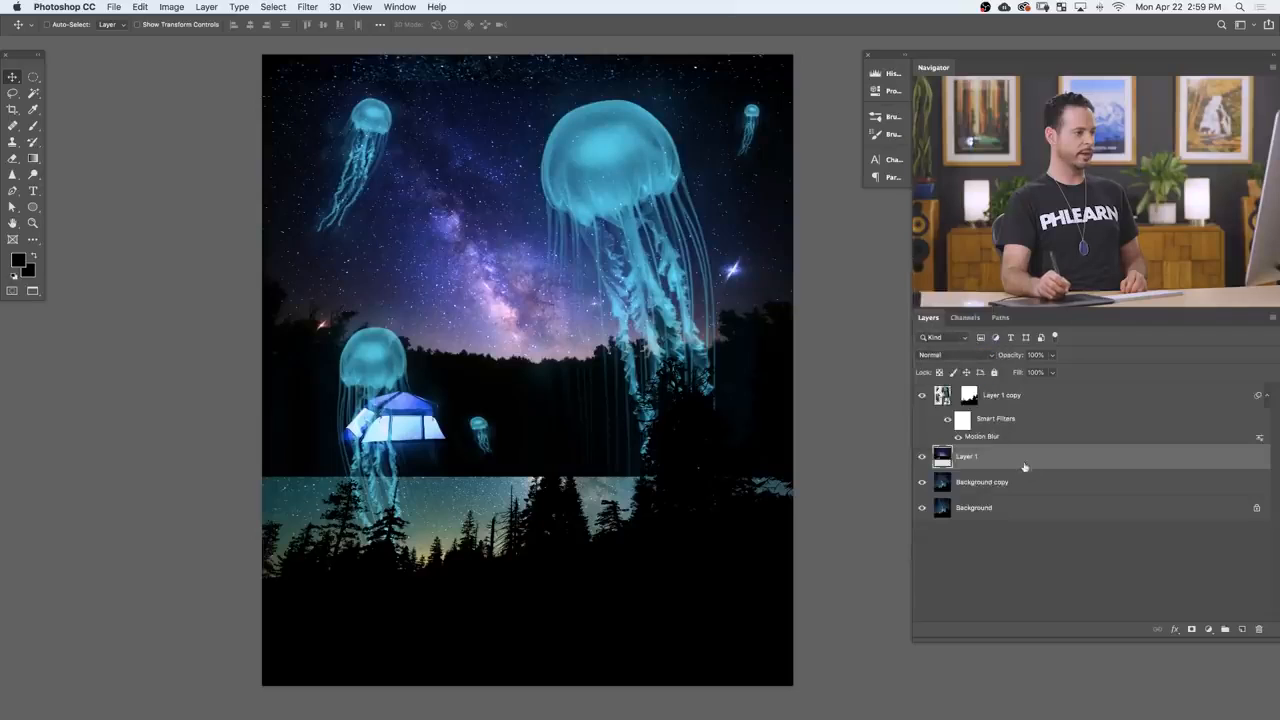
drag(1024, 466, 1000, 388)
drag(652, 386, 672, 506)
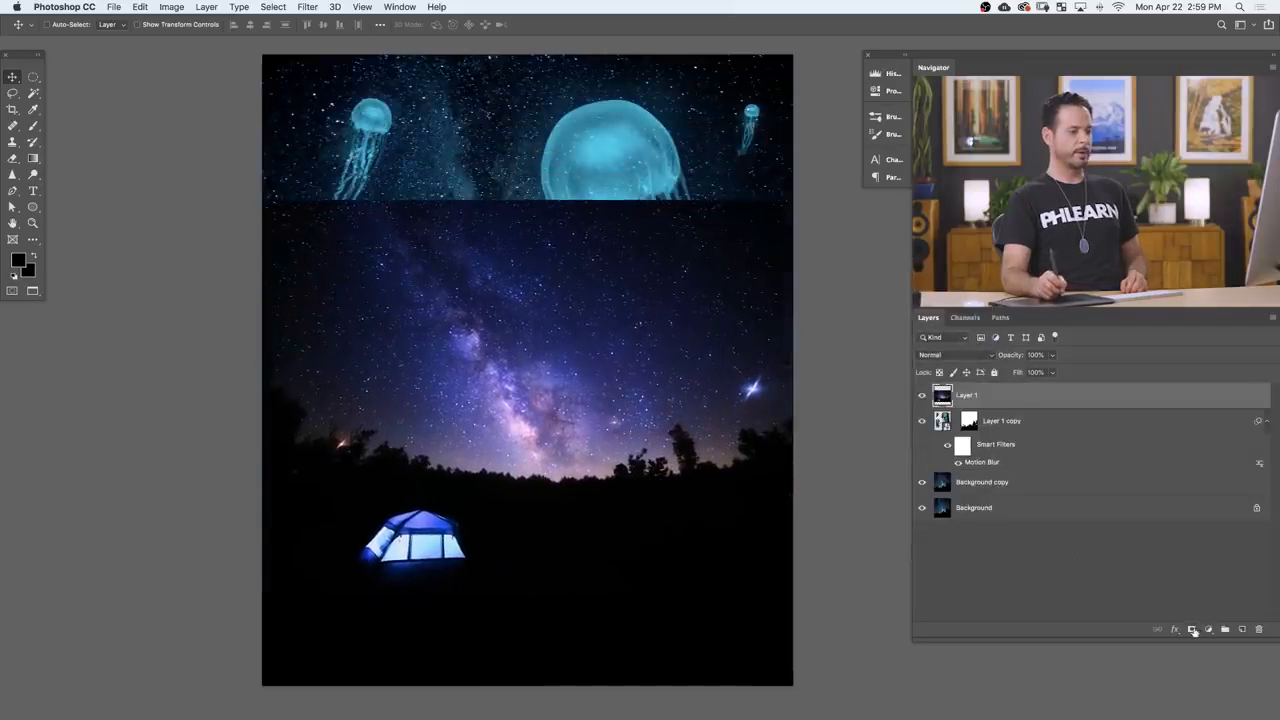
Step: Add a mask to the stars layer and paint black at 70% flow to hide the tent, foreground and outer sky
click(1191, 630)
key(b)
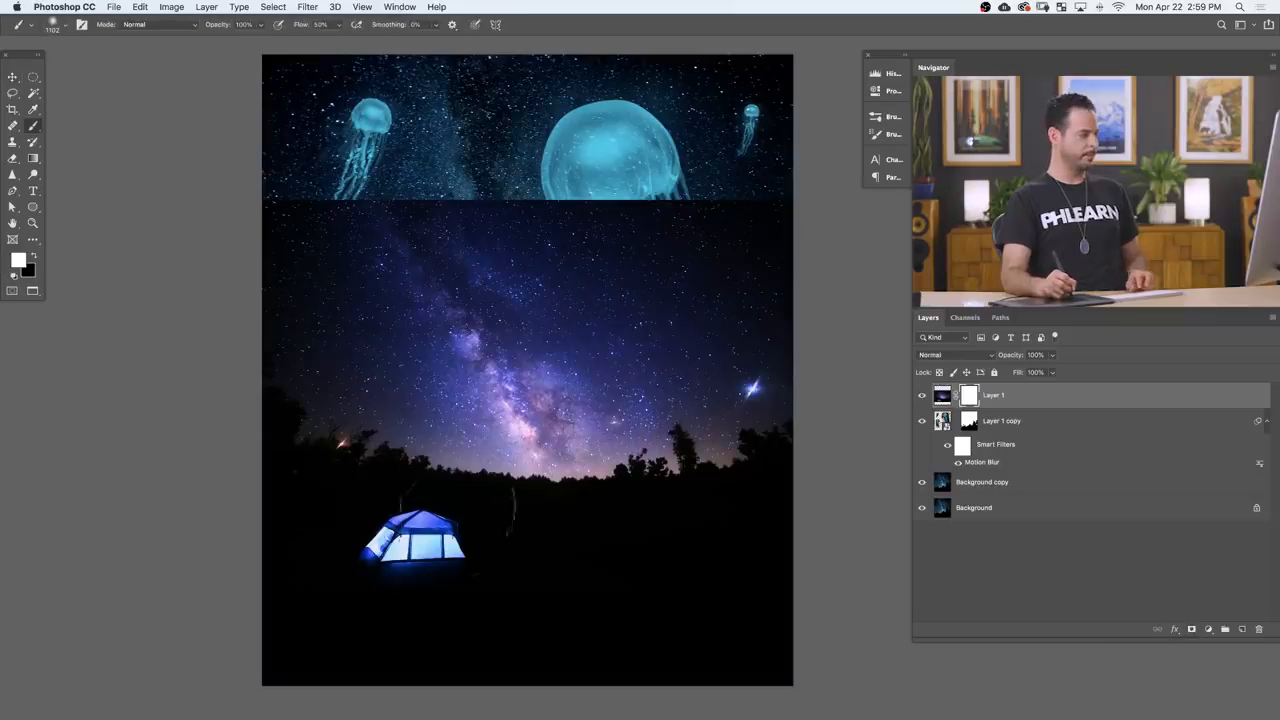
key(x)
mouse_move(370, 561)
mouse_down()
mouse_move(420, 543)
mouse_move(450, 556)
mouse_up()
key(shift+7)
mouse_move(280, 558)
mouse_down()
mouse_move(467, 555)
mouse_move(479, 595)
mouse_move(555, 606)
mouse_move(677, 574)
mouse_move(634, 557)
mouse_move(716, 535)
mouse_move(752, 495)
mouse_move(774, 272)
mouse_move(582, 230)
mouse_move(452, 230)
mouse_move(312, 270)
mouse_move(322, 420)
mouse_move(387, 500)
mouse_move(262, 230)
mouse_up()
drag(478, 491, 367, 478)
drag(488, 525, 478, 496)
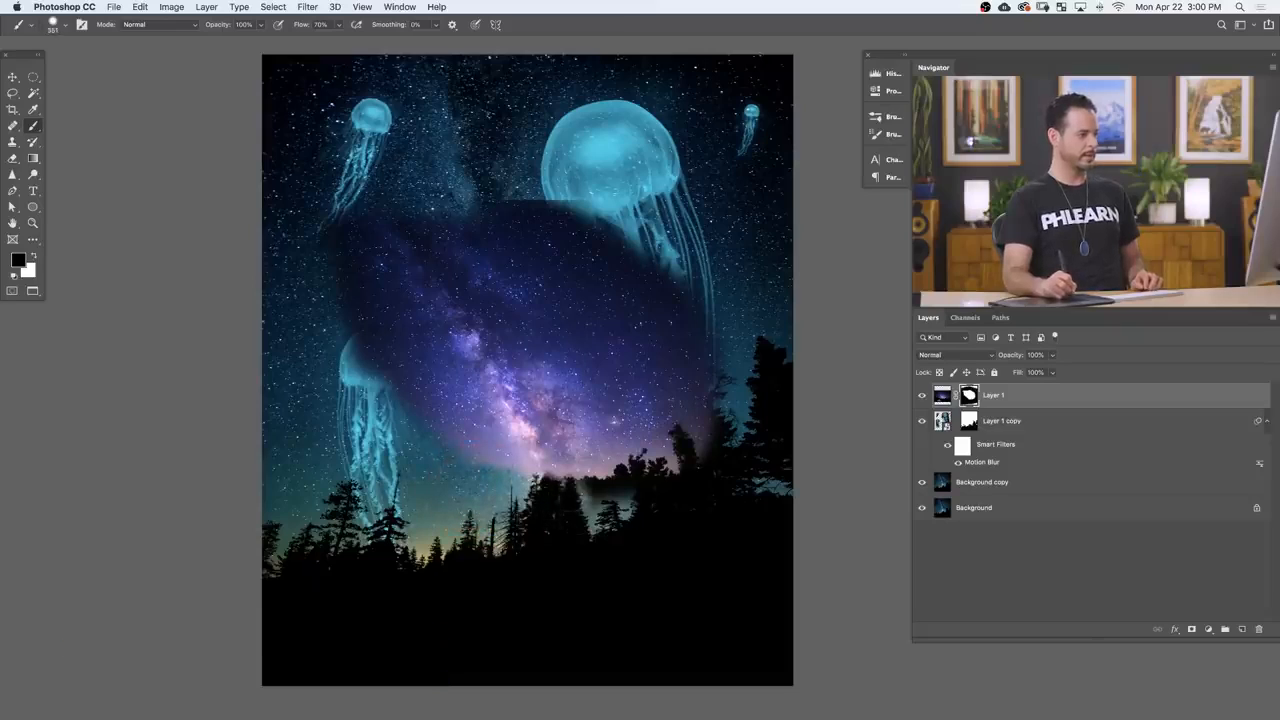
Step: Mask the stars image off the trees and large jellyfish, and fade its edge over the lower-left jellyfish at 20% flow
mouse_move(600, 490)
mouse_down()
mouse_move(620, 492)
mouse_move(691, 432)
mouse_move(714, 471)
mouse_up()
drag(656, 505, 692, 503)
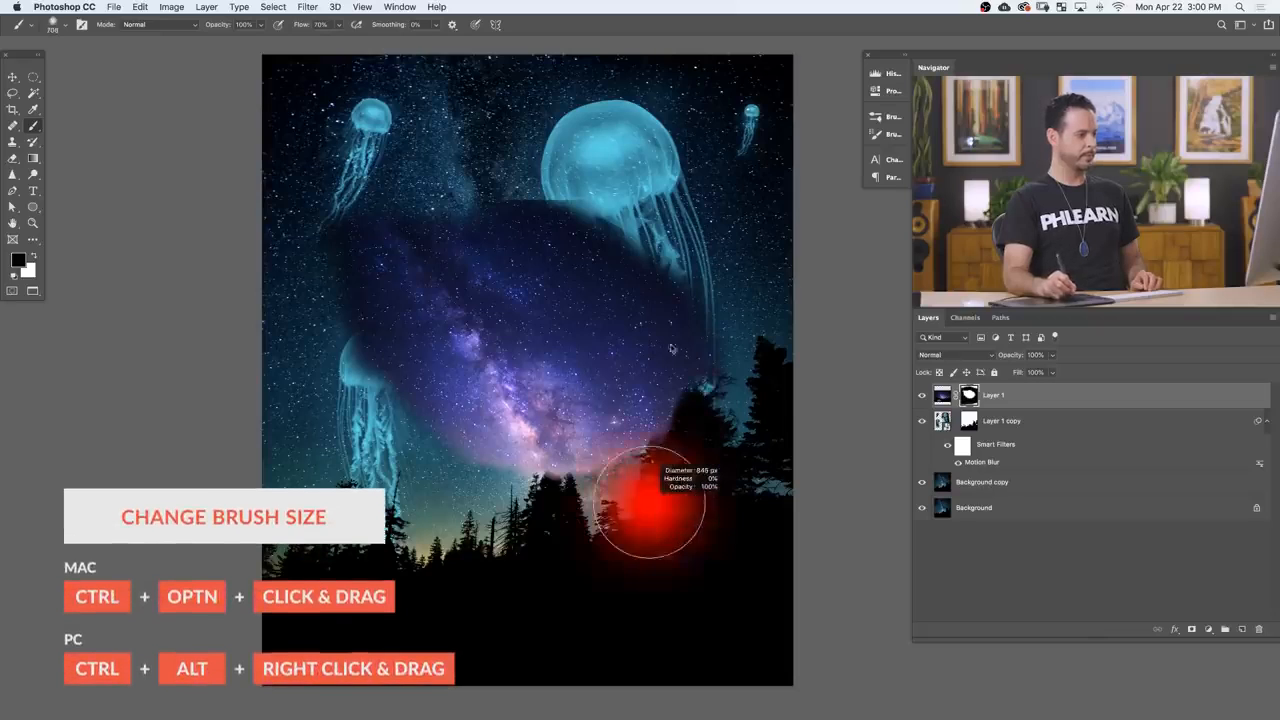
mouse_move(698, 372)
mouse_down()
mouse_move(630, 285)
mouse_move(560, 228)
mouse_move(672, 325)
mouse_move(662, 521)
mouse_up()
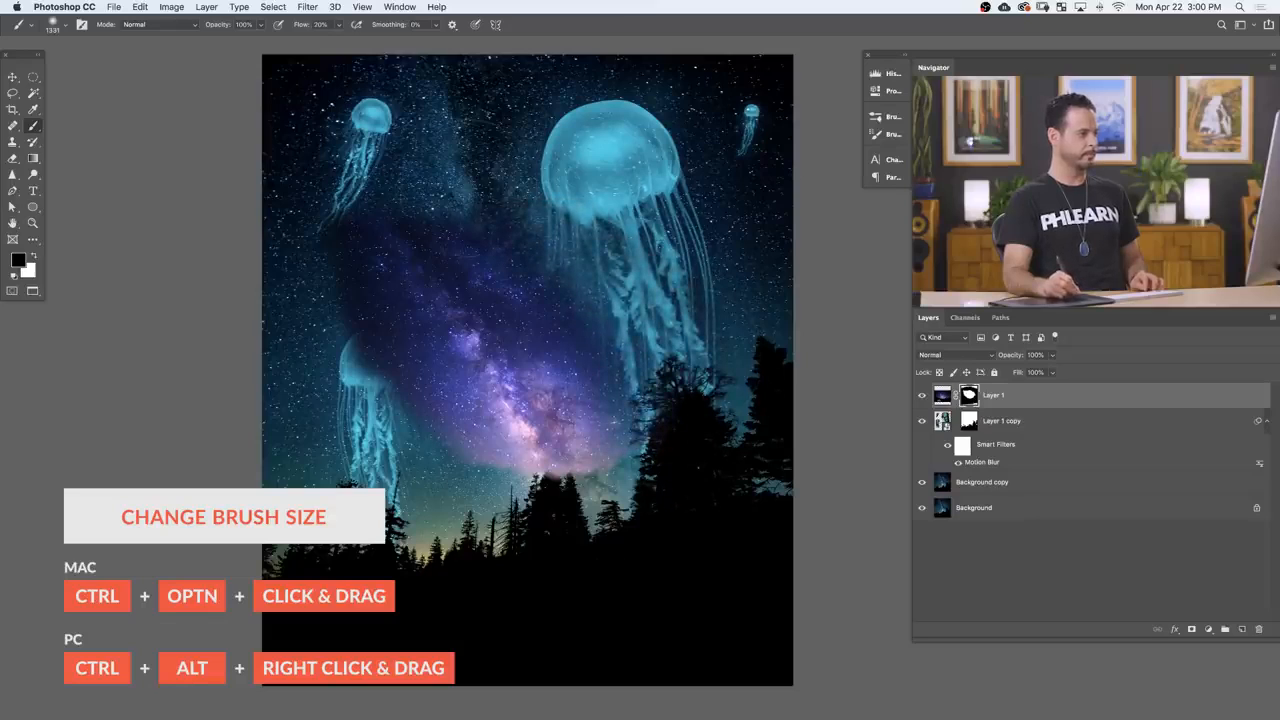
mouse_move(366, 340)
mouse_down()
mouse_move(372, 372)
mouse_move(385, 355)
mouse_up()
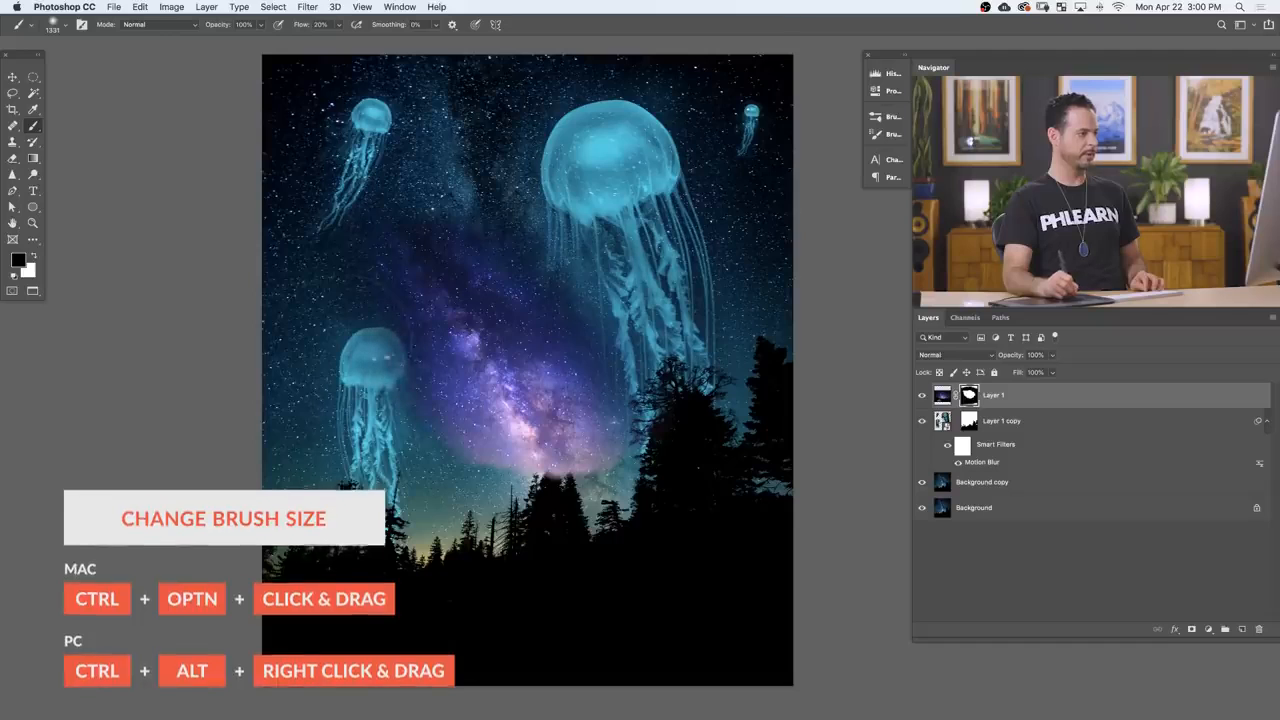
Step: Try the masked Milky Way patch over the lower-left jellyfish, the large jellyfish, and the upper-left edge of the sky
key(v)
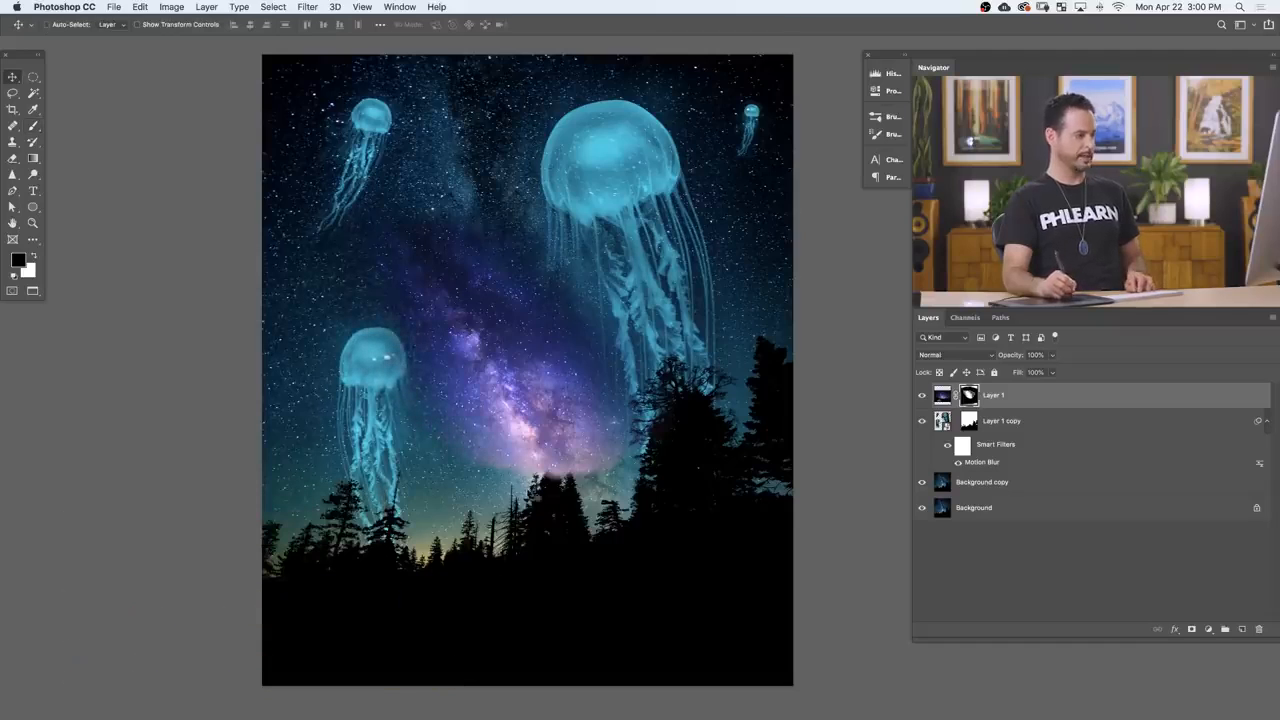
mouse_move(525, 448)
mouse_down()
mouse_move(513, 435)
mouse_move(381, 484)
mouse_move(366, 556)
mouse_up()
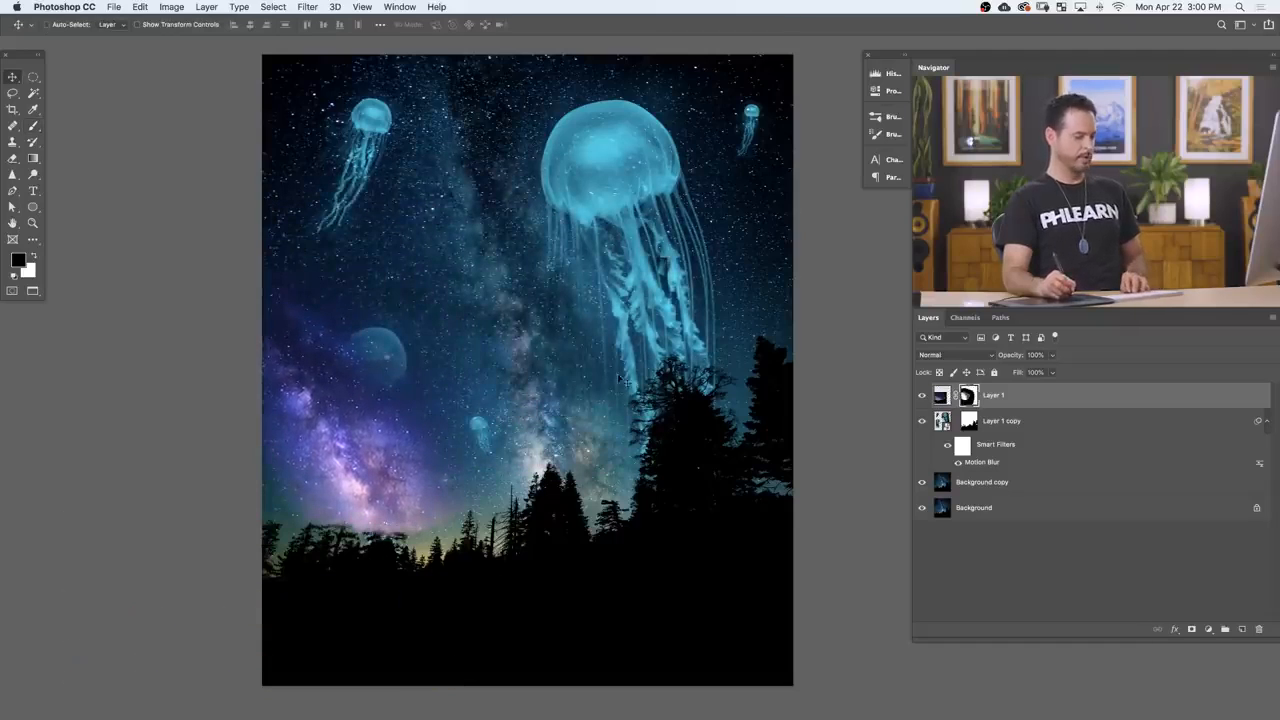
key(b)
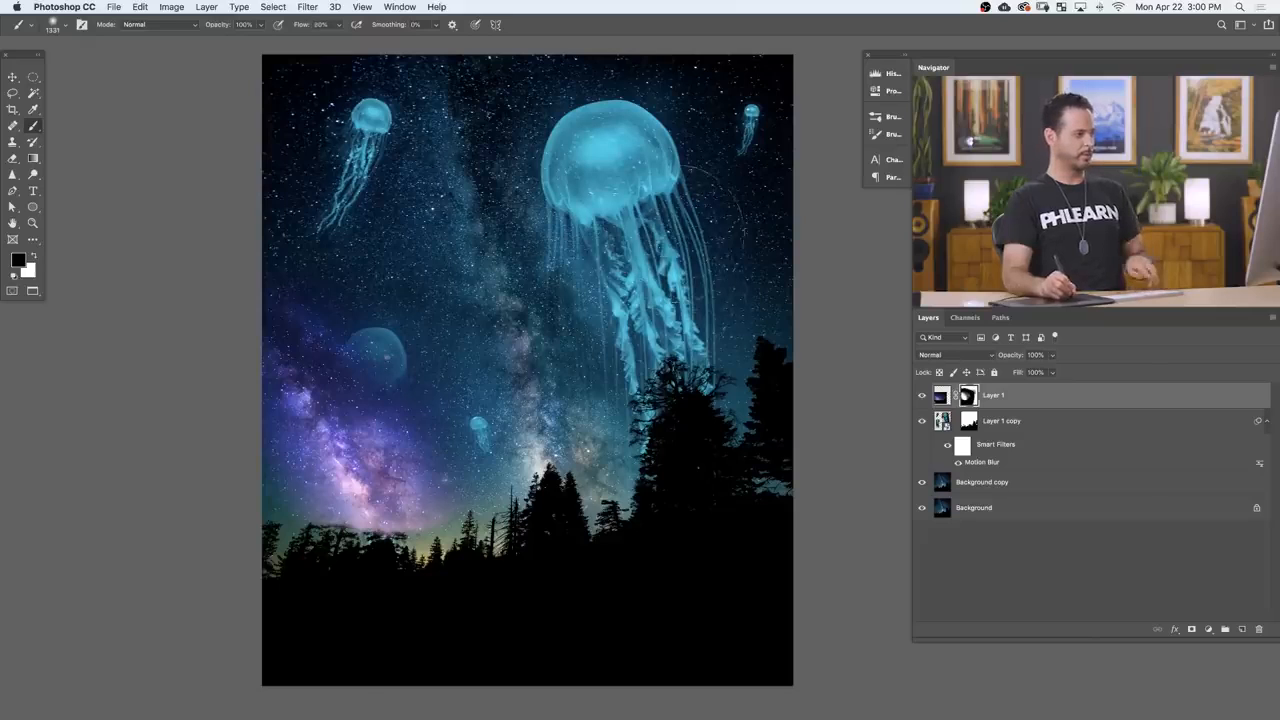
key(v)
mouse_move(536, 510)
mouse_down()
mouse_move(808, 550)
mouse_move(834, 476)
mouse_move(797, 325)
mouse_move(797, 360)
mouse_up()
key(b)
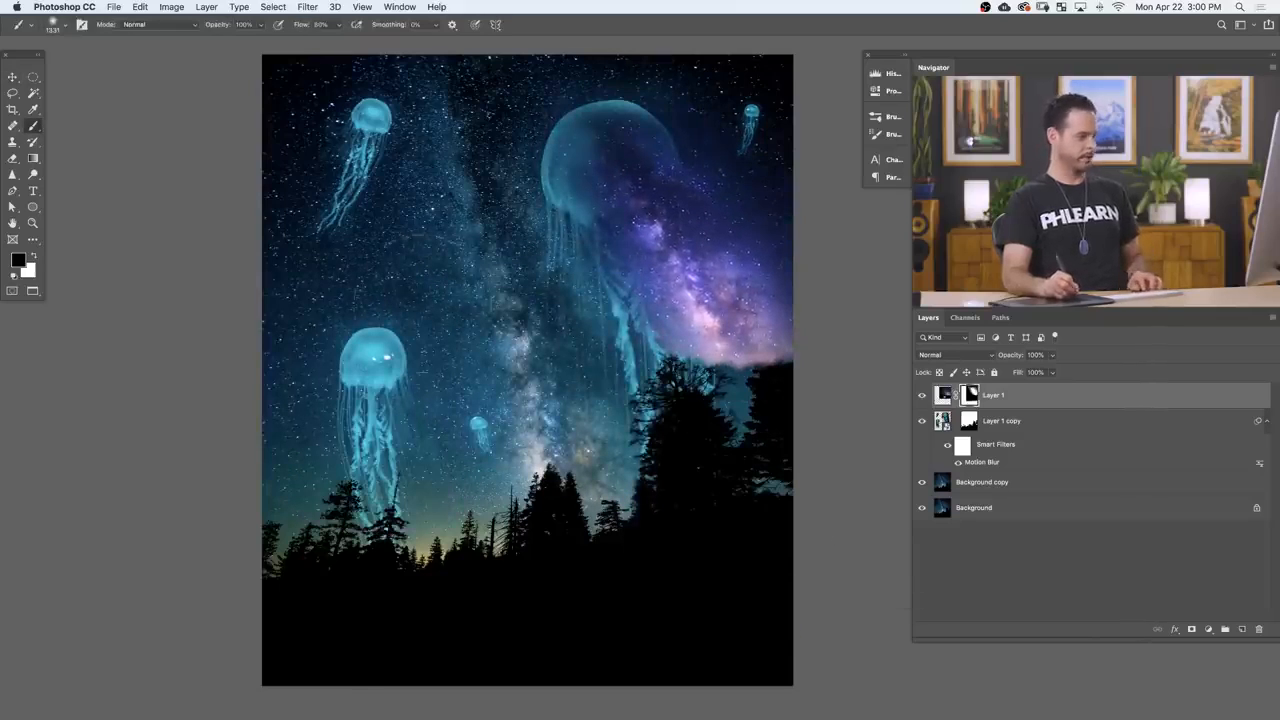
key(v)
mouse_move(610, 360)
mouse_down()
mouse_move(410, 374)
mouse_move(296, 268)
mouse_move(188, 257)
mouse_up()
drag(509, 399, 494, 390)
key(b)
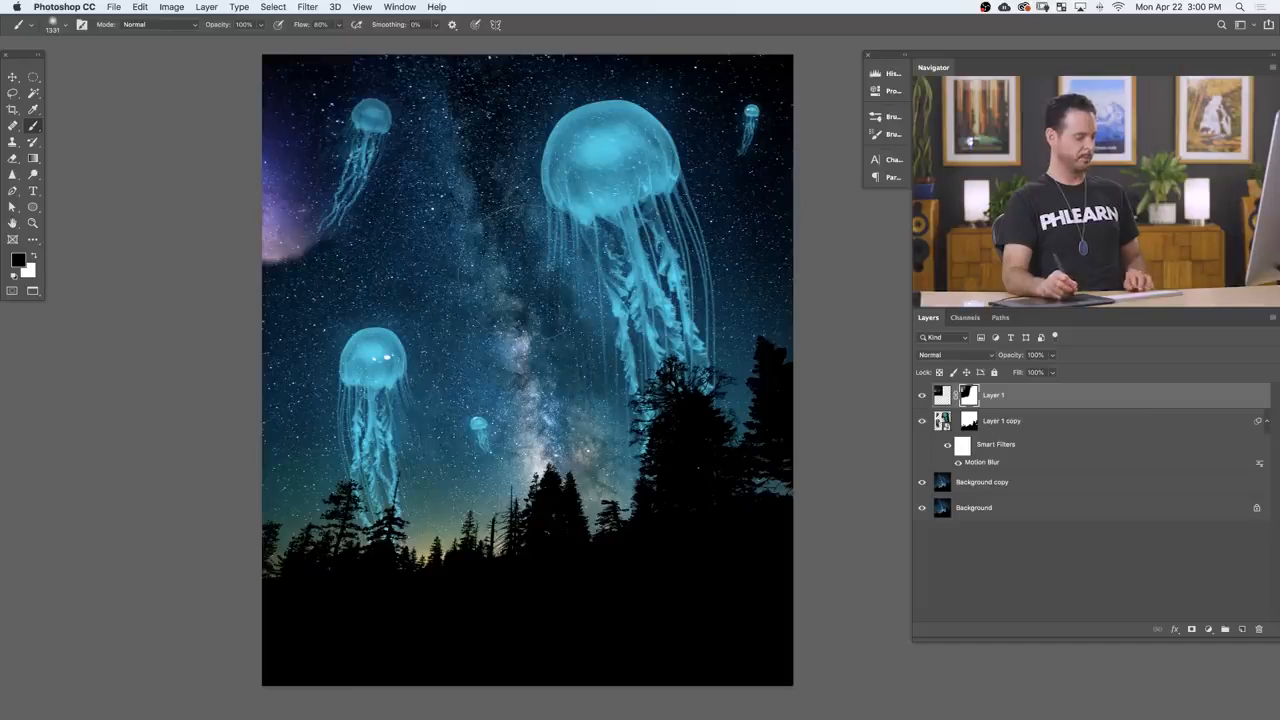
Step: Move the Milky Way patch beside the lower-left jellyfish, soften its mask edge, and set the layer to Screen mode
key(v)
mouse_move(520, 377)
mouse_down()
mouse_move(720, 554)
mouse_move(729, 569)
mouse_move(685, 629)
mouse_move(677, 620)
mouse_up()
key(b)
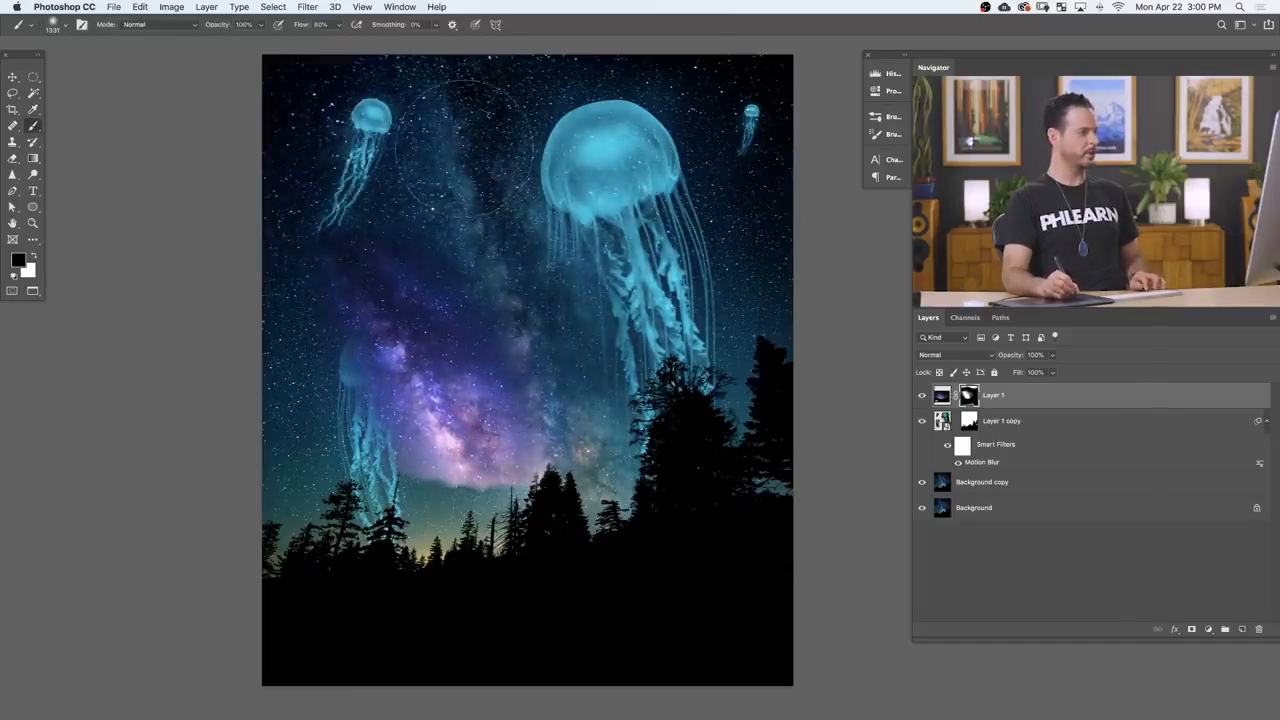
drag(464, 148, 588, 300)
click(937, 355)
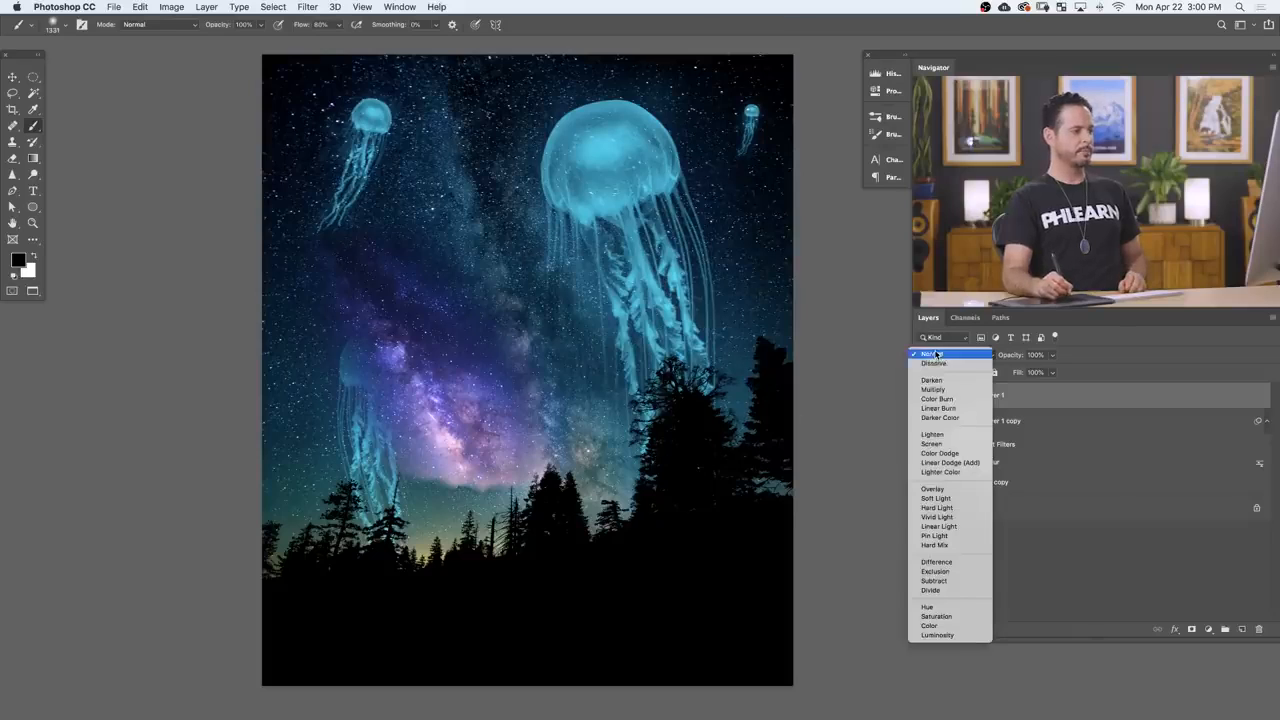
click(932, 443)
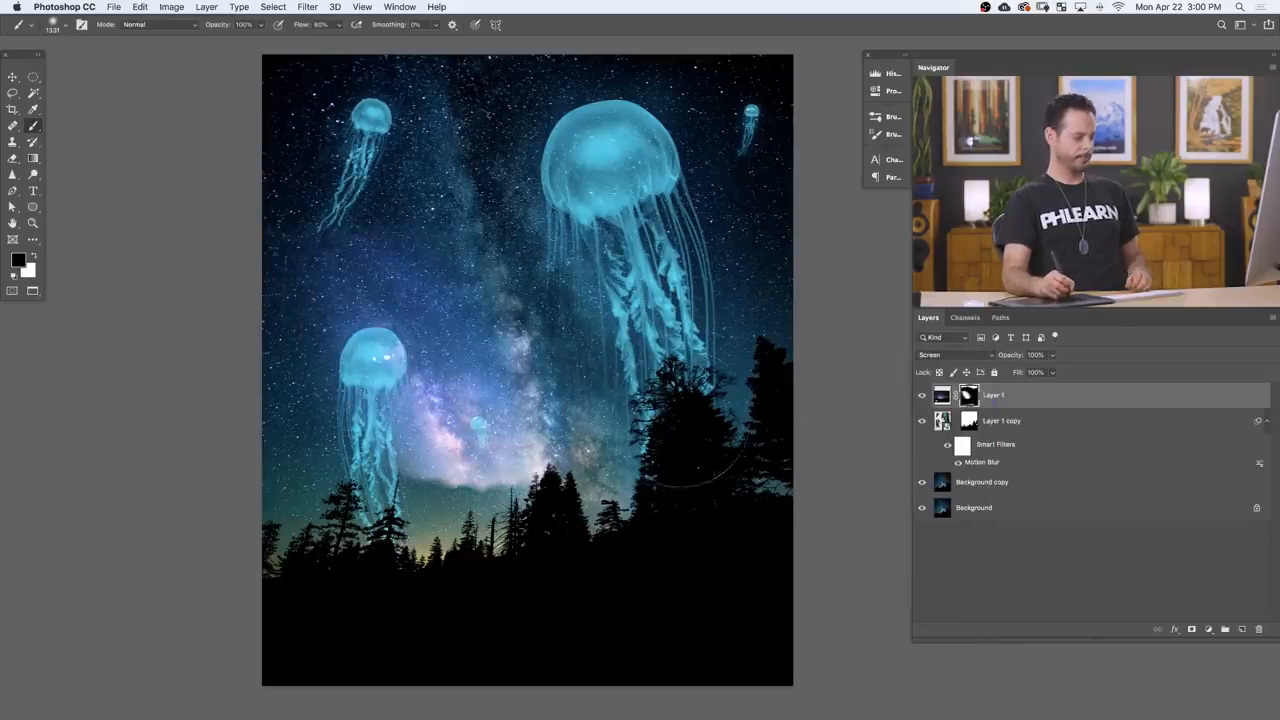
Step: Rotate the Milky Way patch about -172° and move it up towards the large jellyfish
key(super+t)
drag(448, 658, 517, 205)
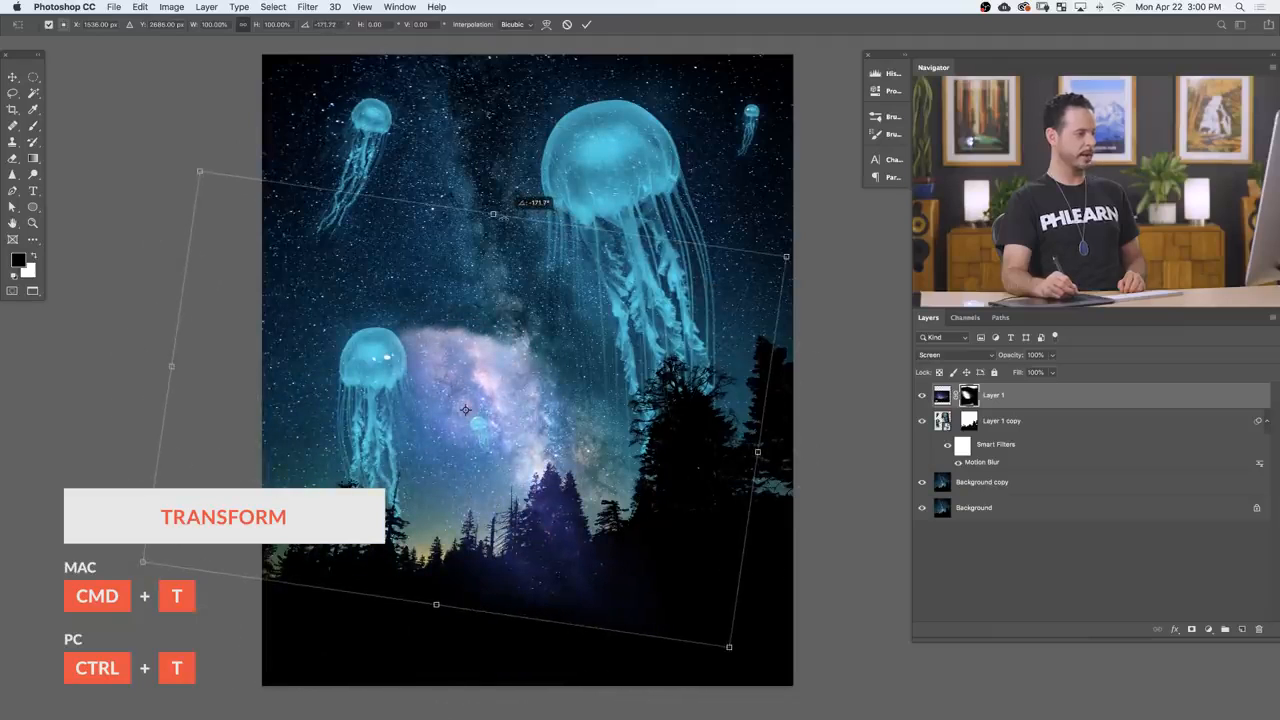
key(Return)
key(b)
key(v)
mouse_move(614, 530)
mouse_down()
mouse_move(606, 482)
mouse_move(667, 323)
mouse_up()
Step: Scale the Milky Way patch down and position its bright core inside the large jellyfish's bell
key(super+t)
drag(275, 432, 374, 355)
key(Return)
drag(755, 325, 745, 365)
key(b)
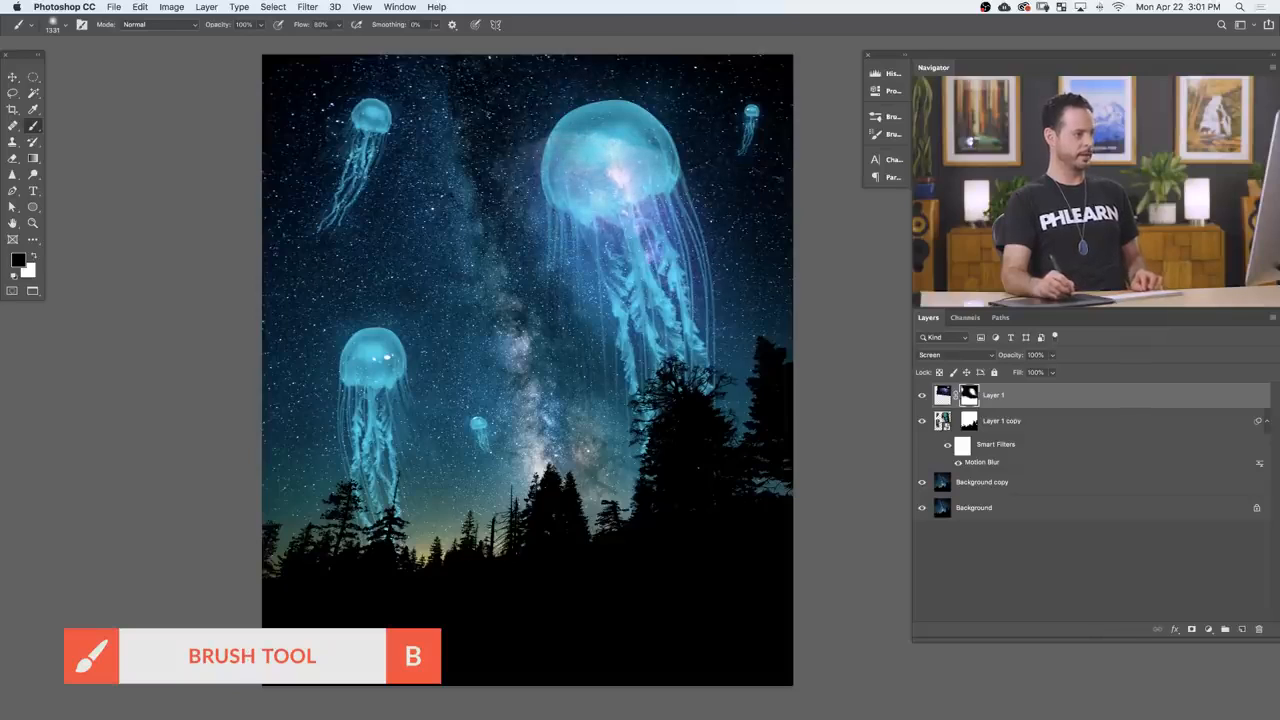
key(v)
drag(743, 385, 731, 361)
Step: Enlarge the glow over the large jellyfish, realign it, and mask away the spill beyond the bell with a smaller brush
key(super+t)
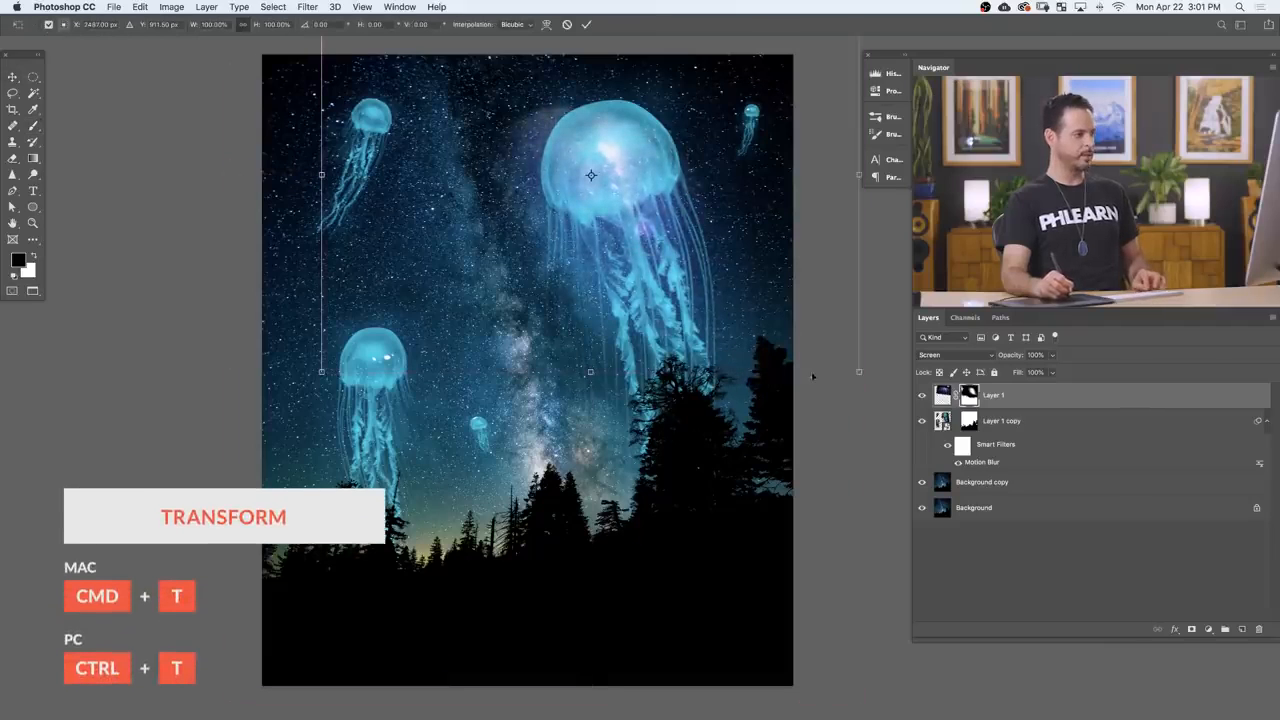
drag(859, 372, 980, 461)
drag(821, 423, 767, 381)
key(Return)
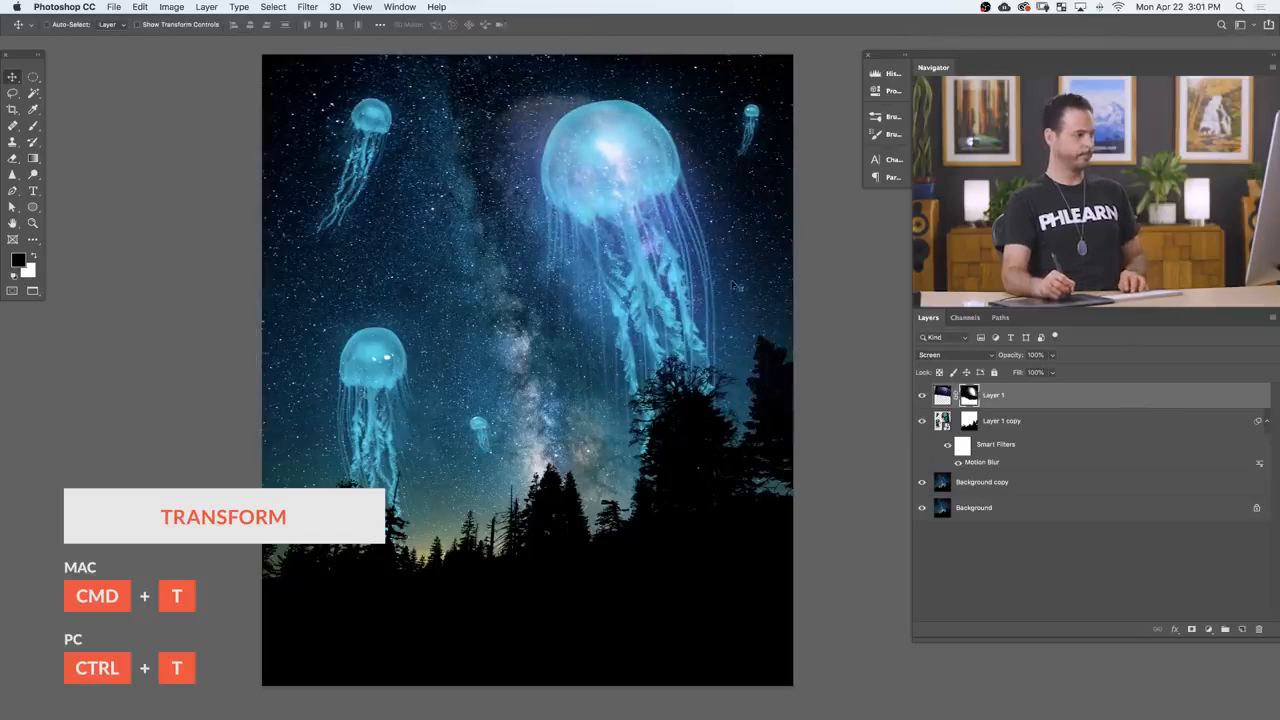
key(b)
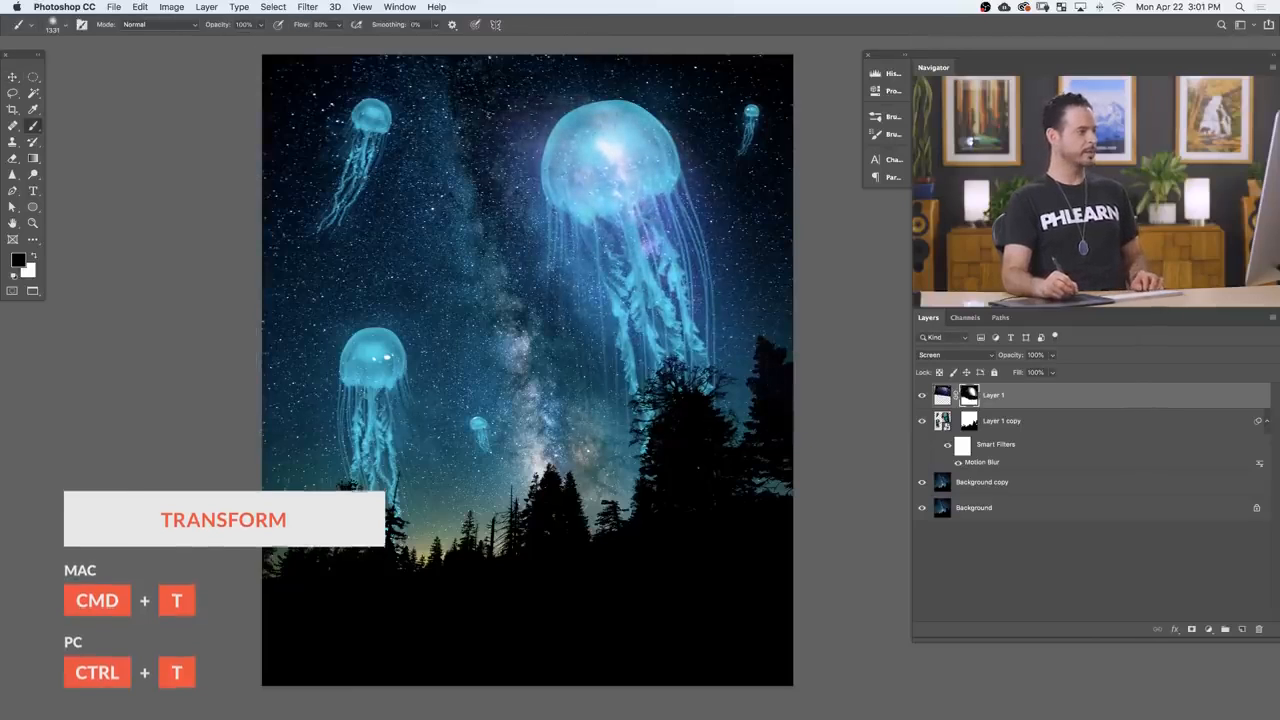
drag(603, 168, 557, 167)
key(x)
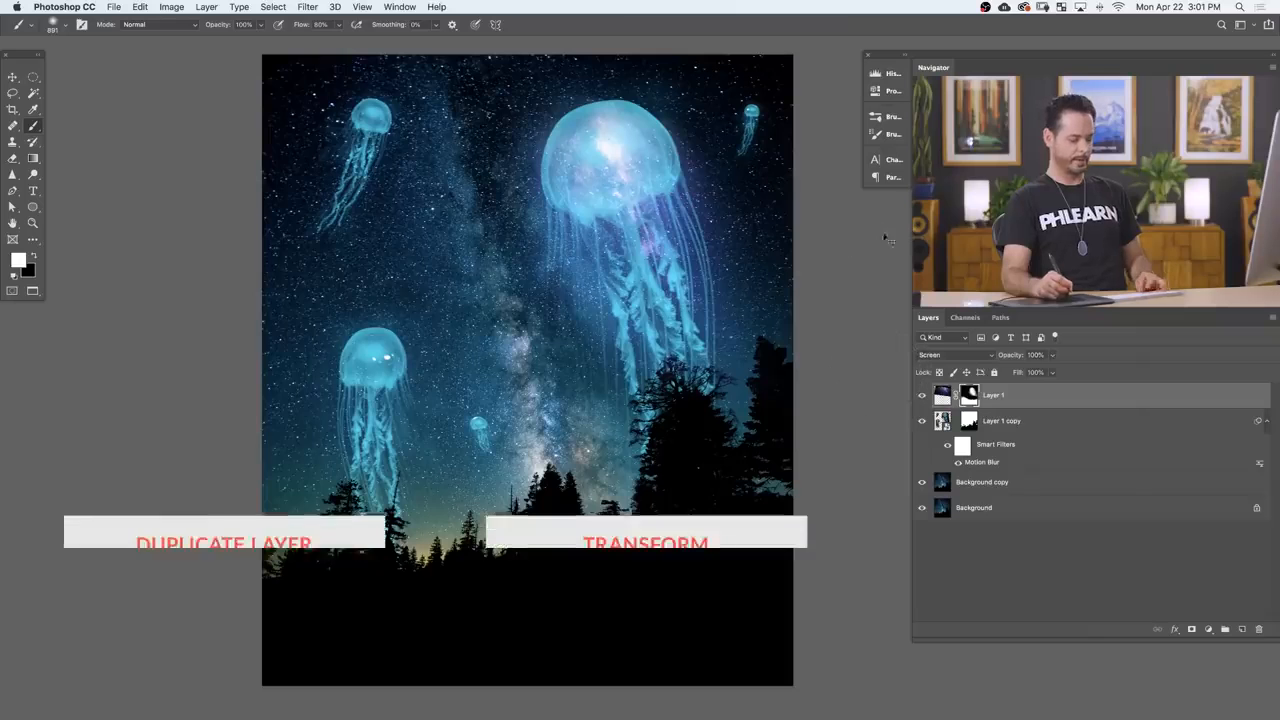
Step: Duplicate the glow layer, scale the copy down, and move it to the lower-left jellyfish
key(super+j)
key(super+t)
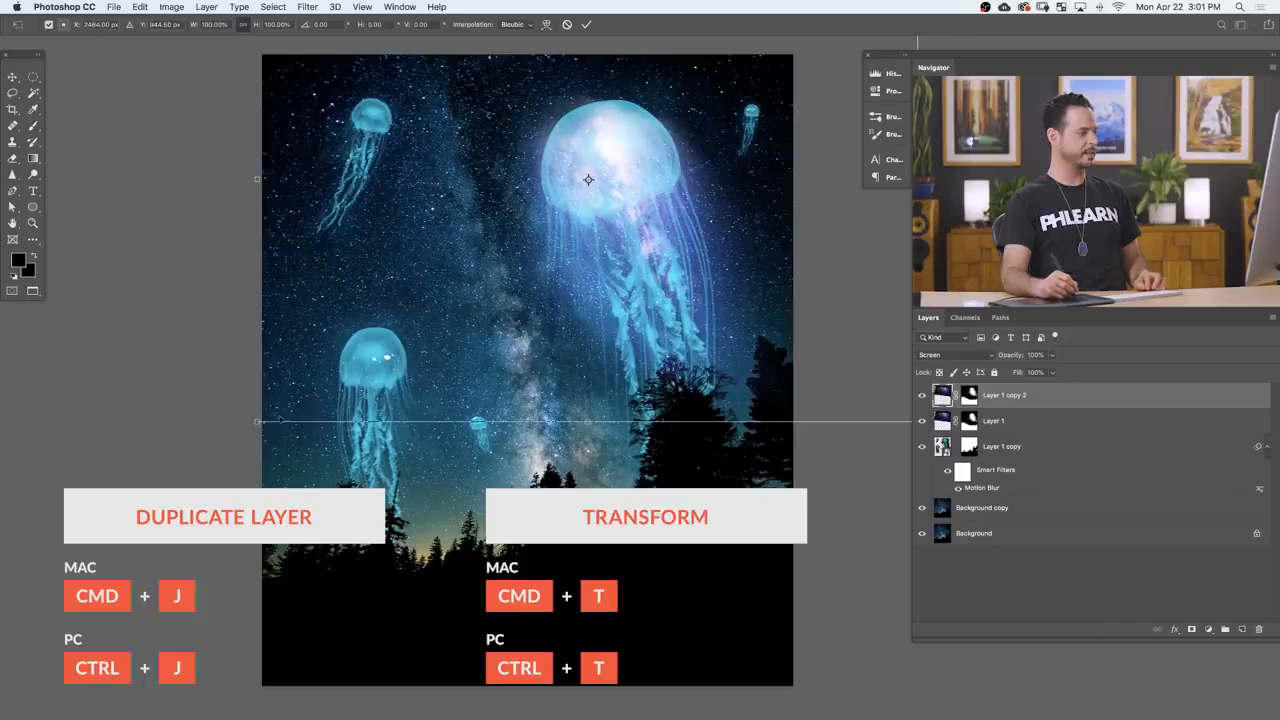
drag(257, 421, 552, 207)
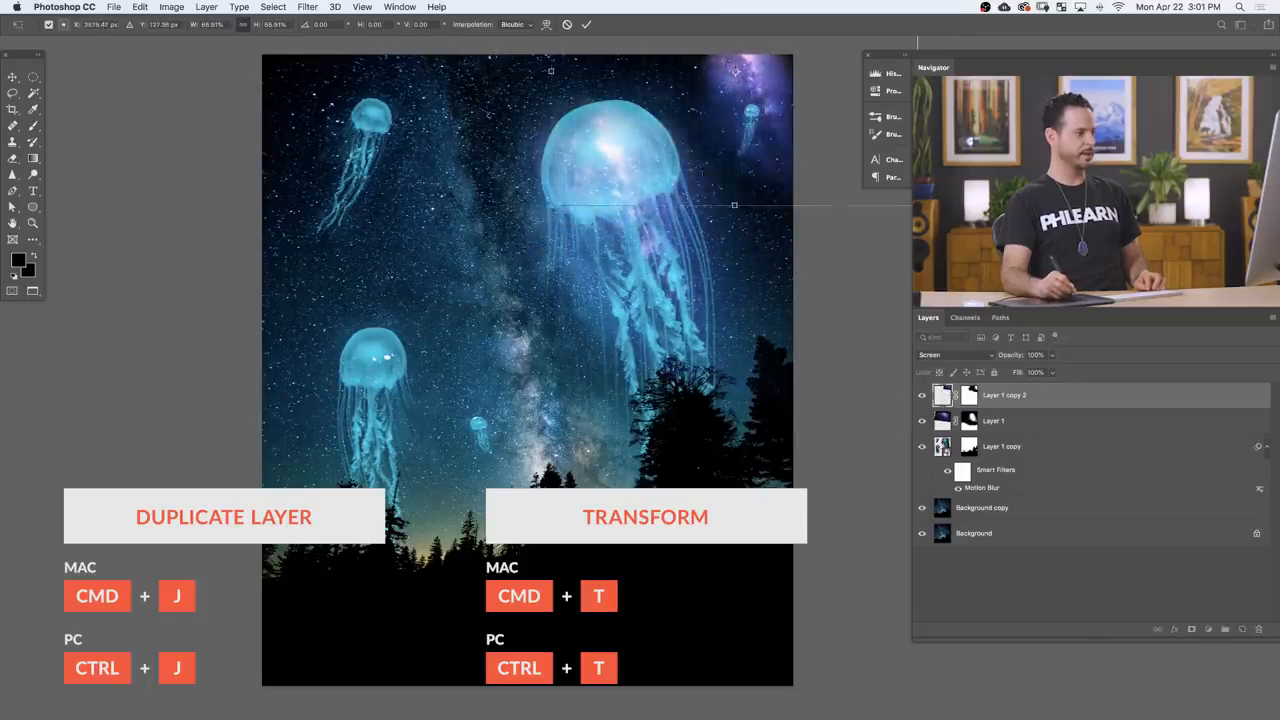
drag(652, 180, 439, 335)
drag(522, 221, 339, 341)
key(Return)
key(b)
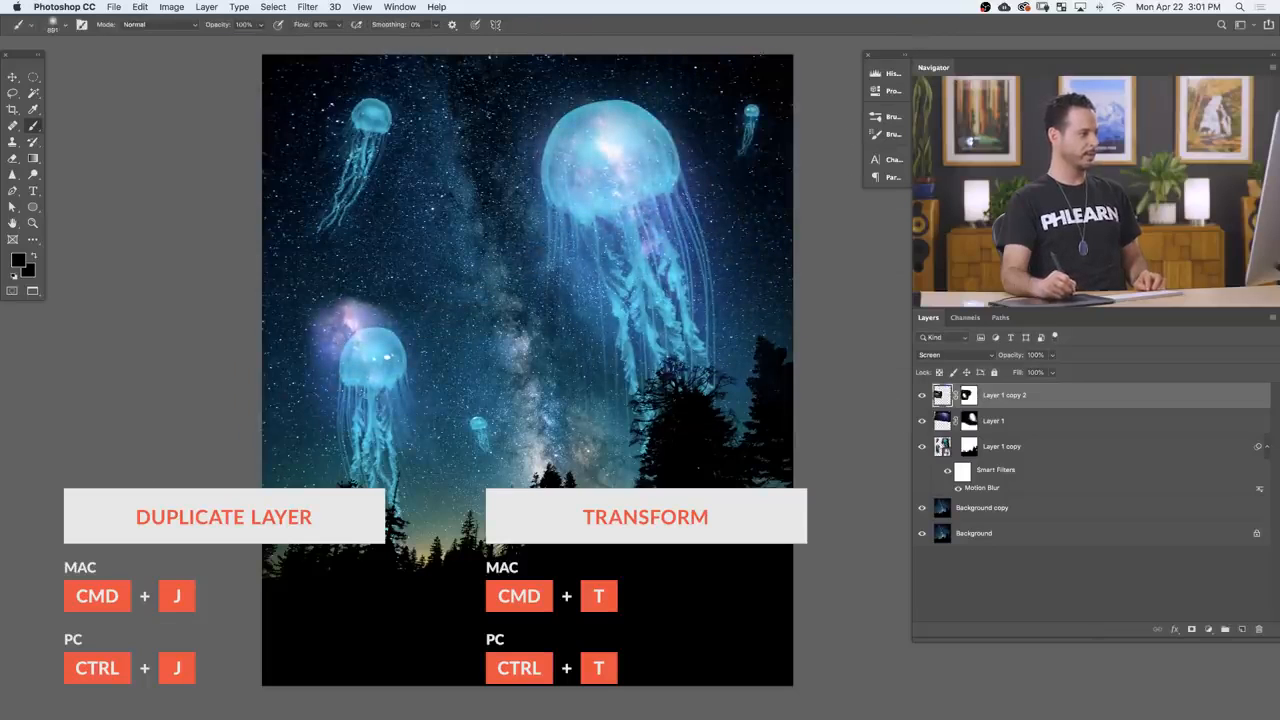
Step: Rotate the copied glow clockwise and align its bright core with the lower-left jellyfish's bell
key(super+t)
drag(542, 379, 505, 452)
drag(420, 413, 436, 440)
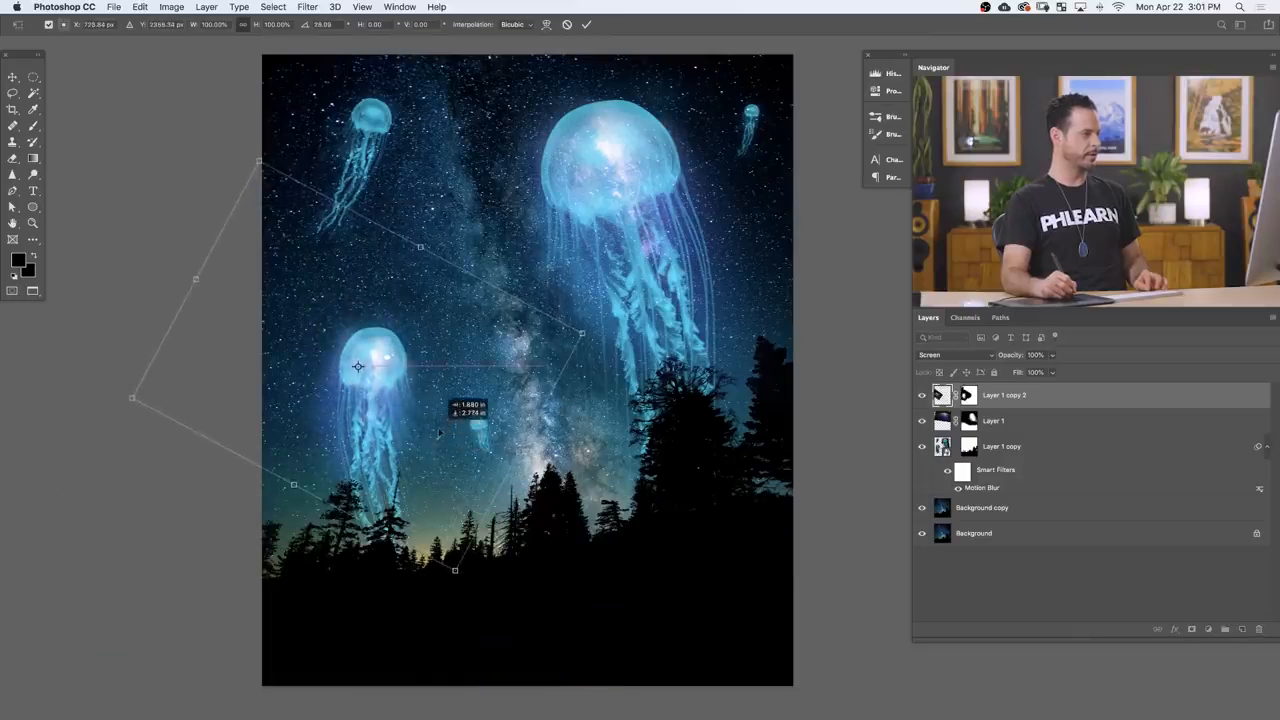
key(Return)
key(b)
Step: Duplicate the lower-left jellyfish's glow layer and scale the copy down
key(super+j)
key(super+t)
drag(561, 557, 434, 437)
key(Return)
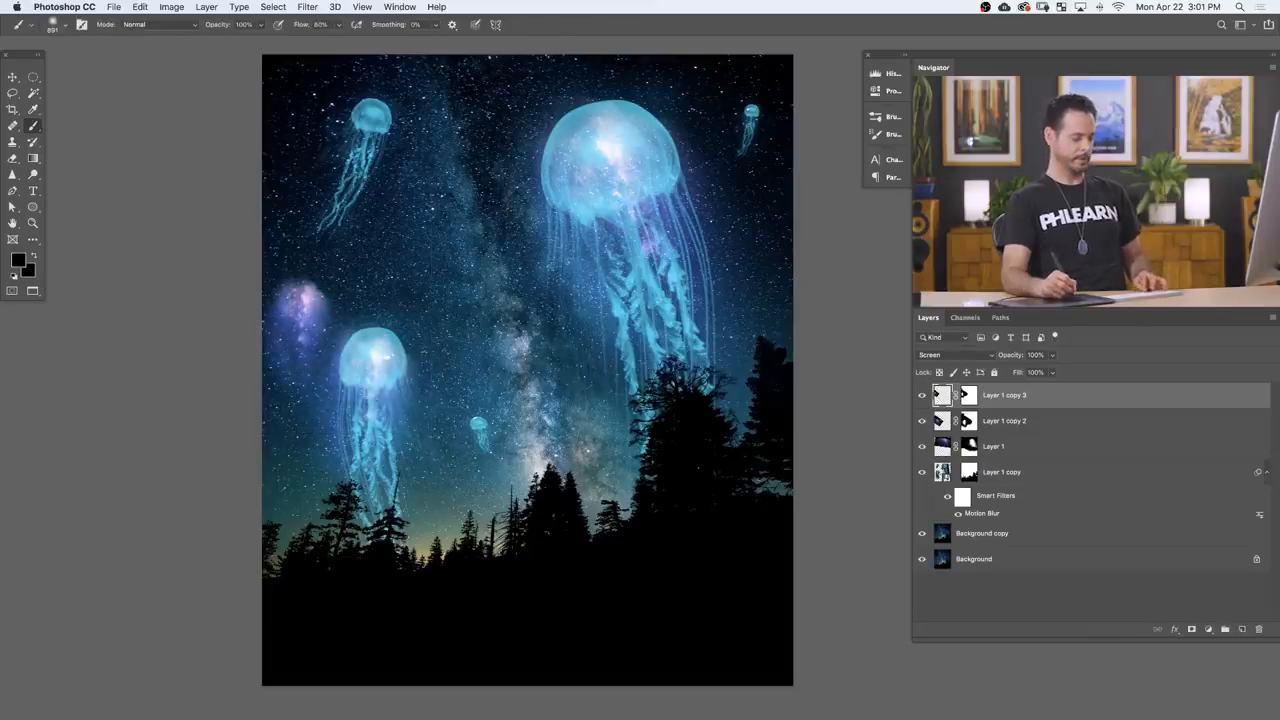
Step: Fit the new glow copy to the upper-left jellyfish, scaling it to about 80% and rotating it about 10°
key(super+t)
drag(430, 300, 394, 189)
drag(448, 290, 396, 208)
drag(455, 264, 467, 255)
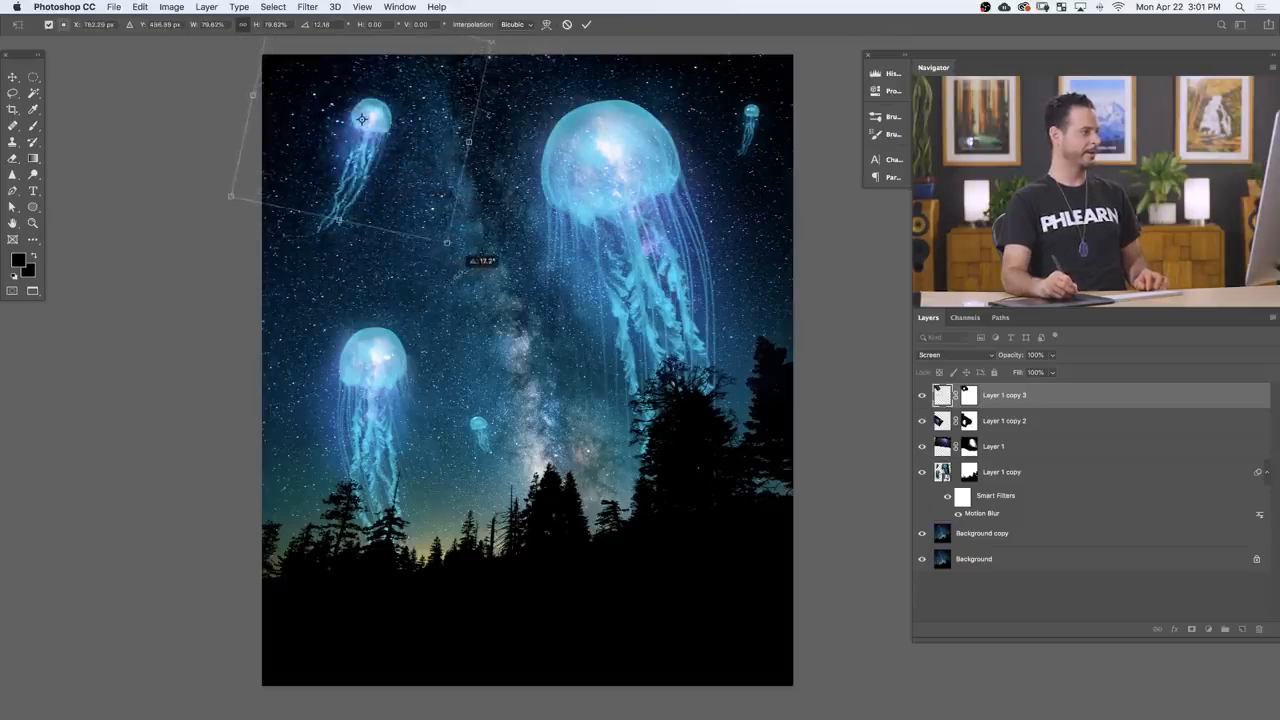
drag(425, 206, 427, 203)
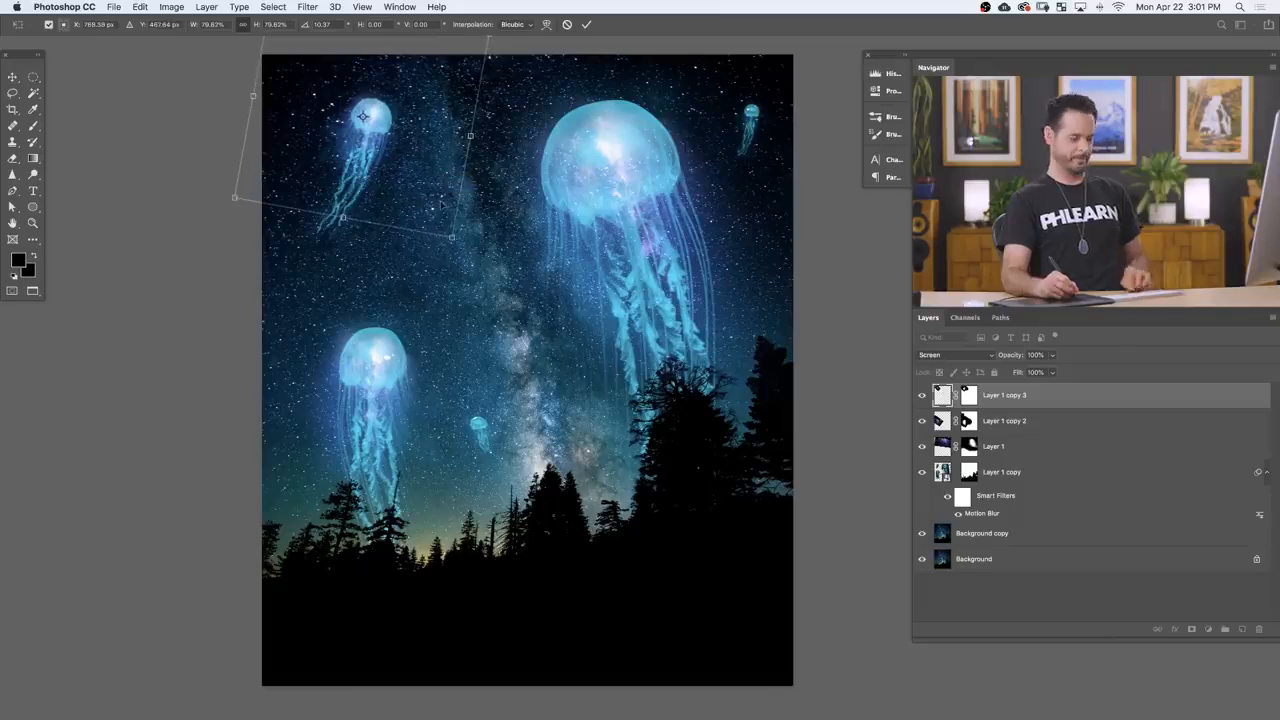
key(Return)
key(b)
Step: Duplicate the glow for the small upper-right jellyfish, scale it to about 56%, and align it with the bell
key(super+j)
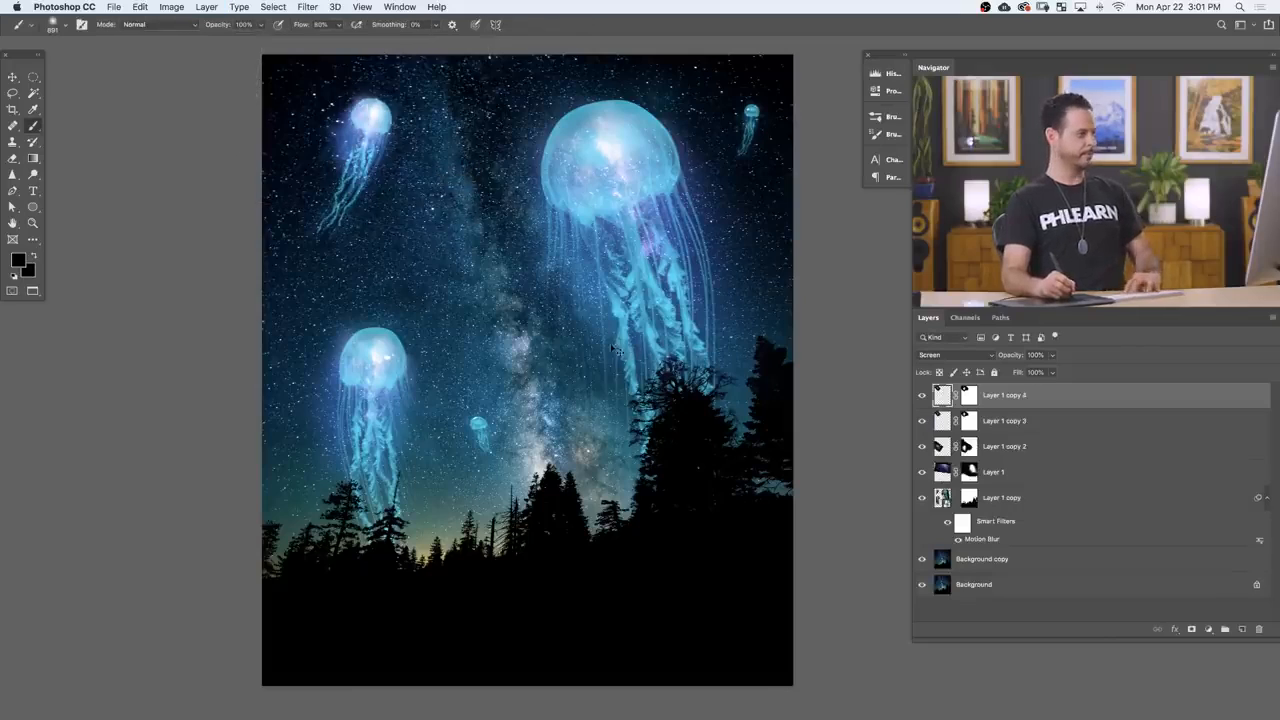
key(v)
drag(460, 300, 830, 293)
key(super+t)
drag(627, 220, 717, 156)
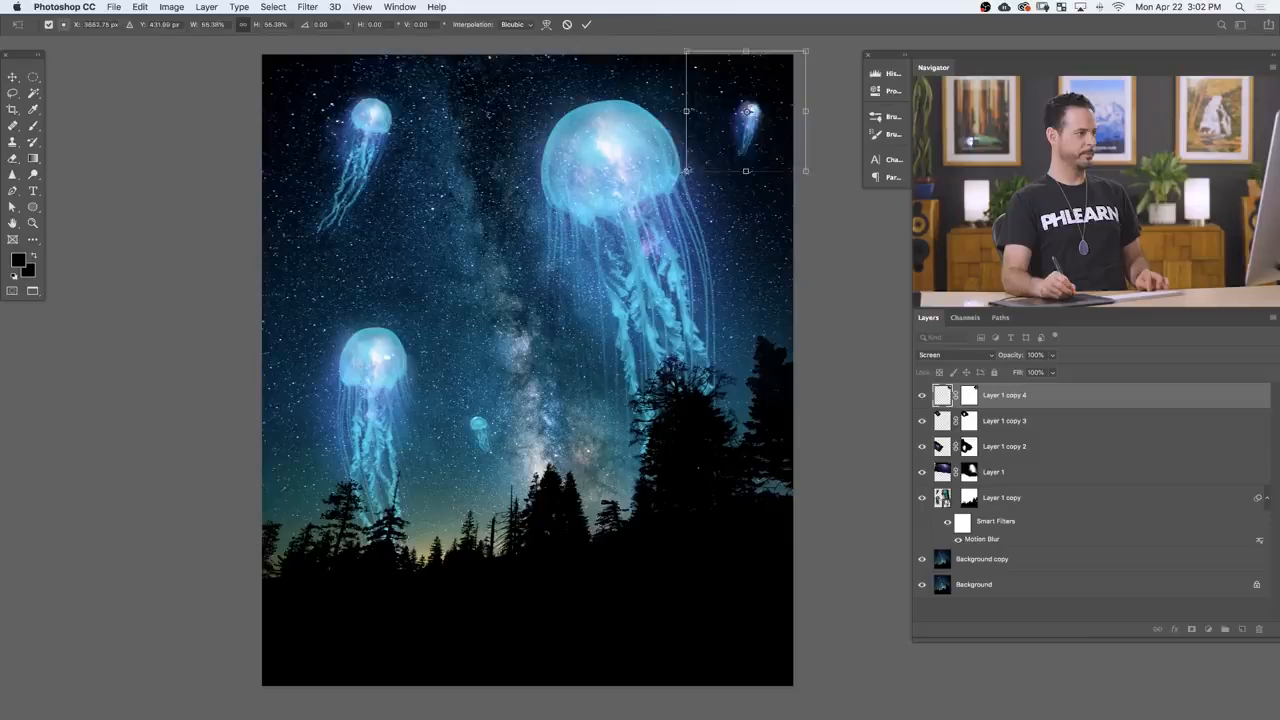
key(Return)
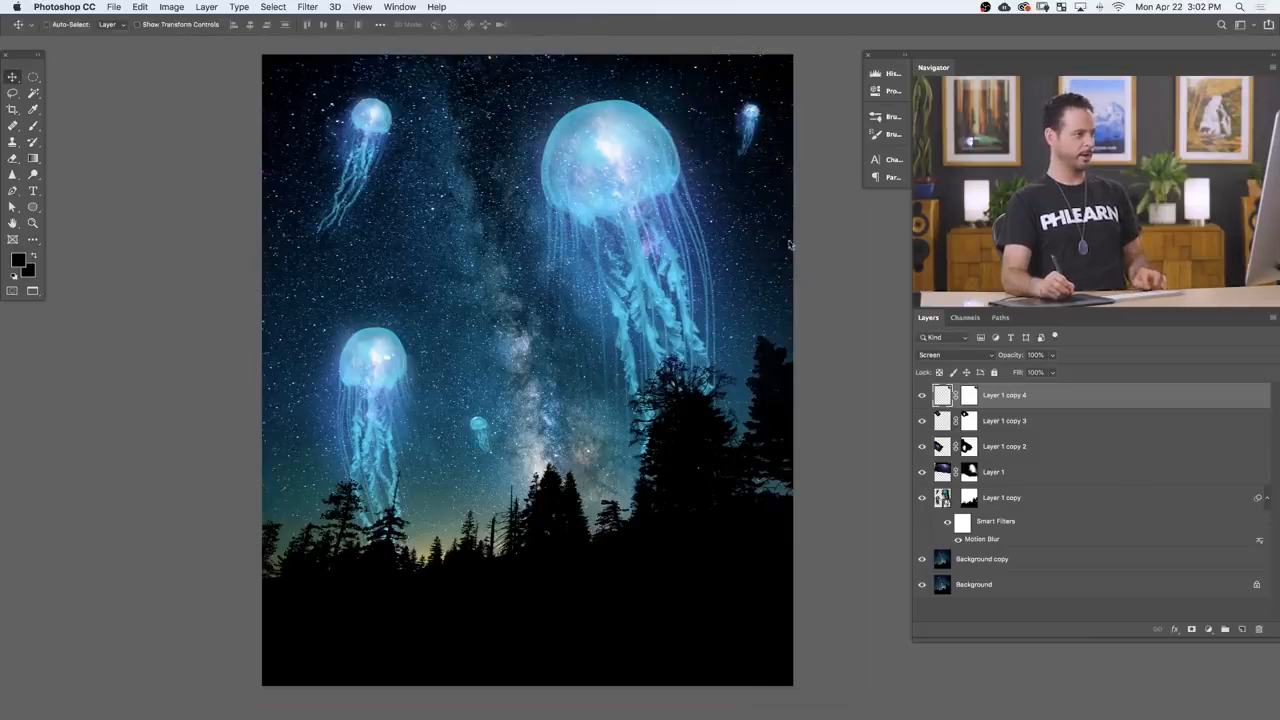
key(ctrl+t)
drag(786, 226, 781, 202)
key(Return)
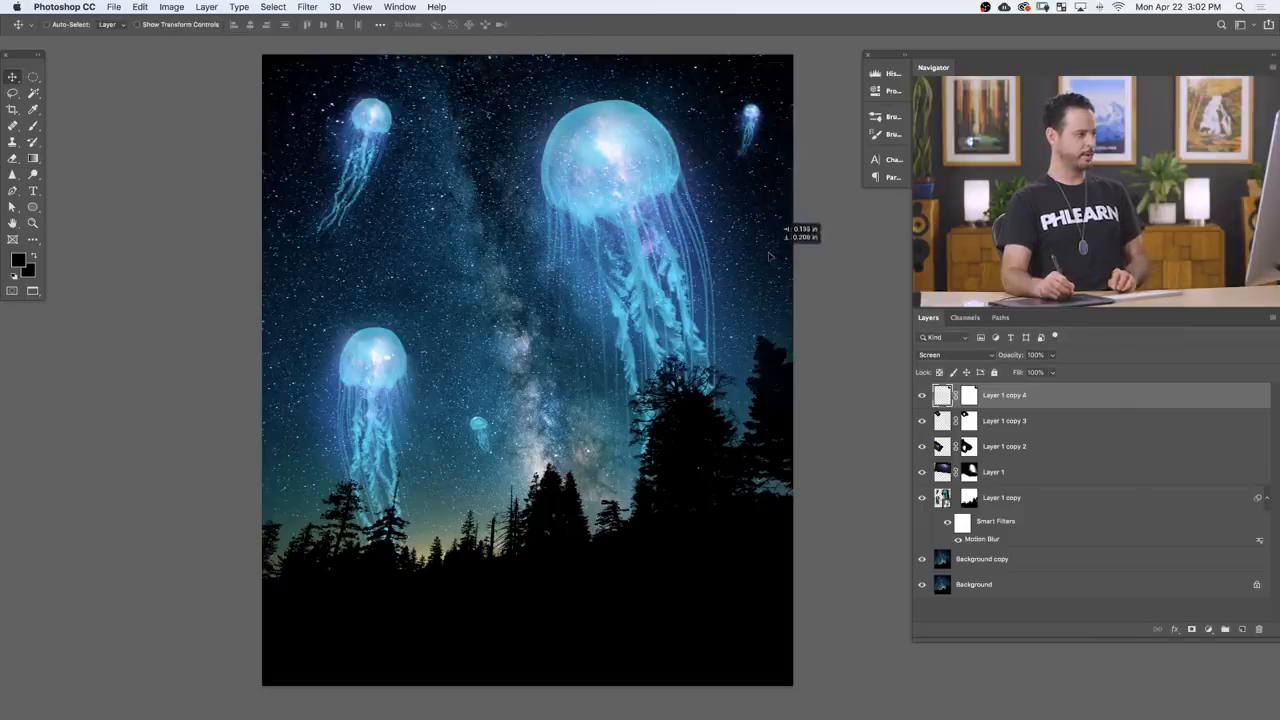
Step: Duplicate the glow onto the tiny jellyfish low in the middle of the sky and flip the copy horizontally
drag(797, 236, 418, 530)
key(ctrl+t)
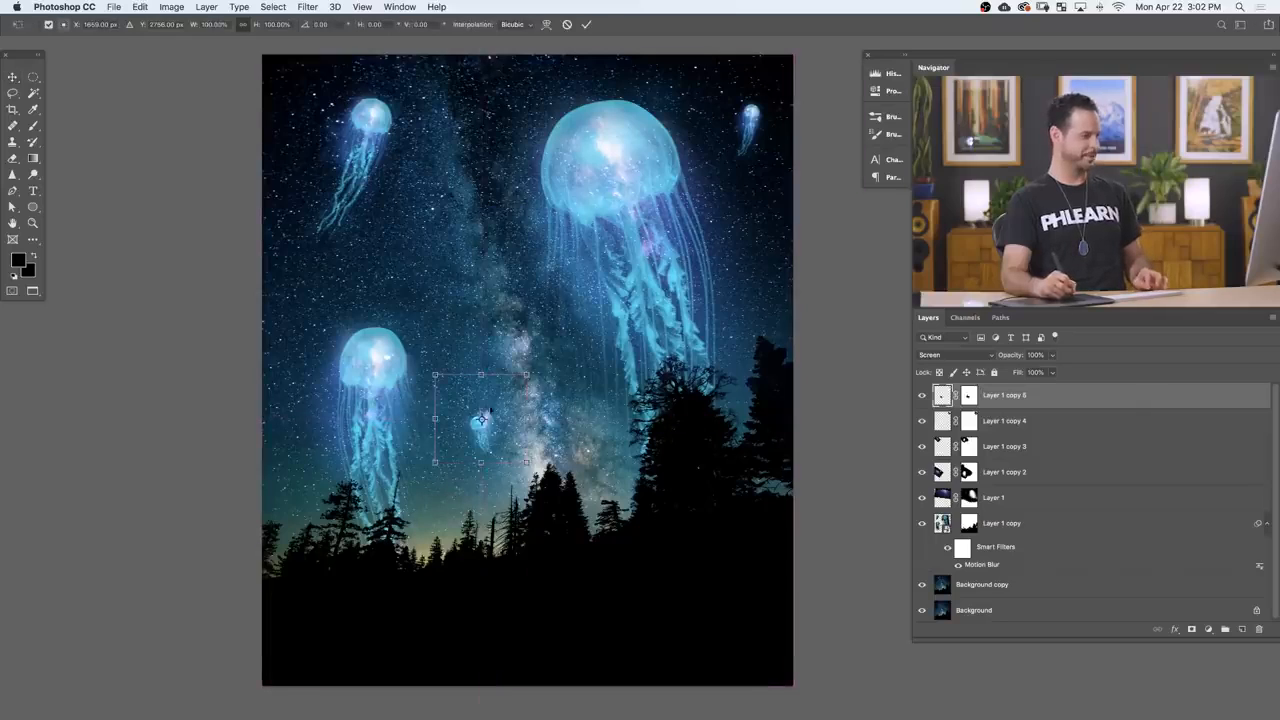
right_click(492, 432)
click(540, 589)
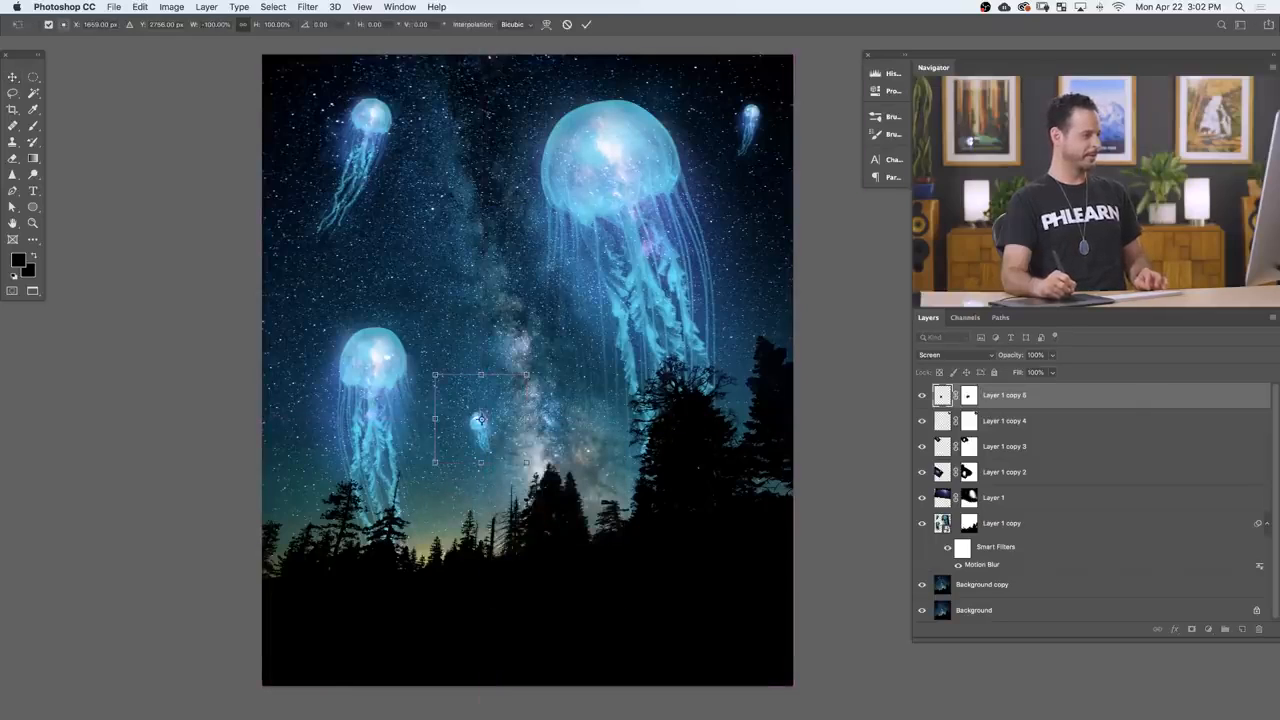
key(Return)
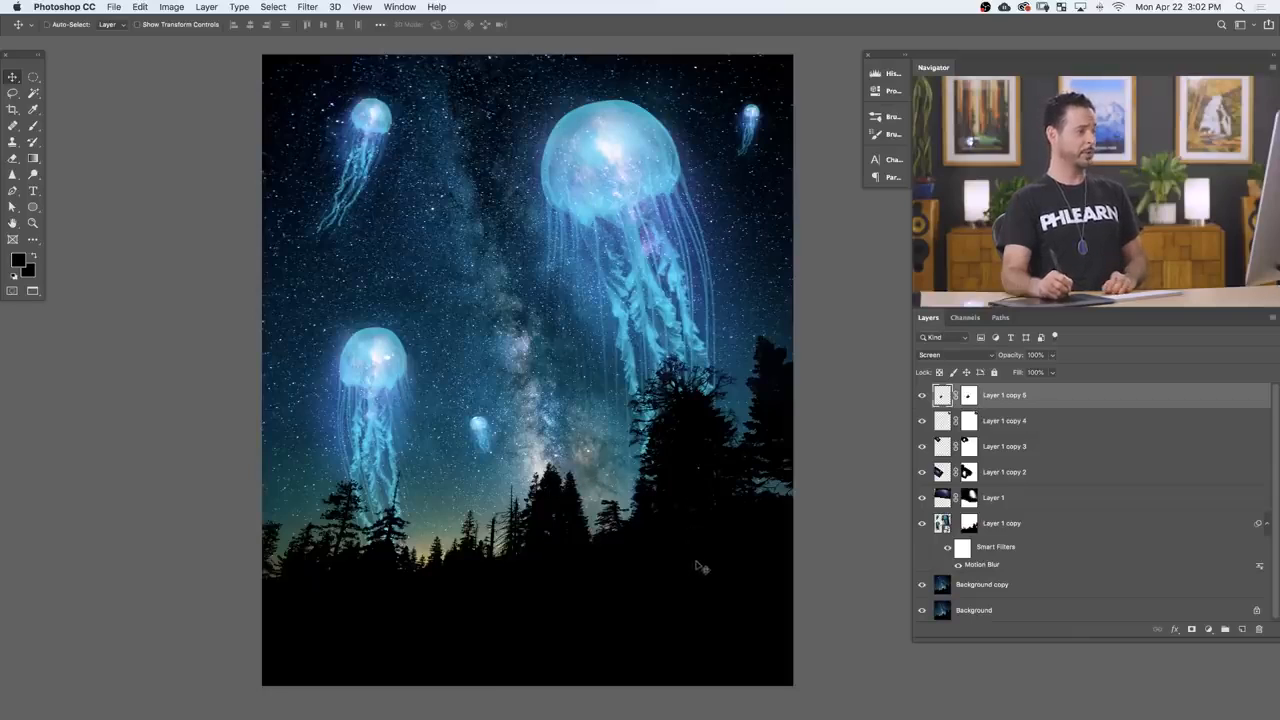
drag(608, 205, 663, 314)
drag(661, 396, 580, 380)
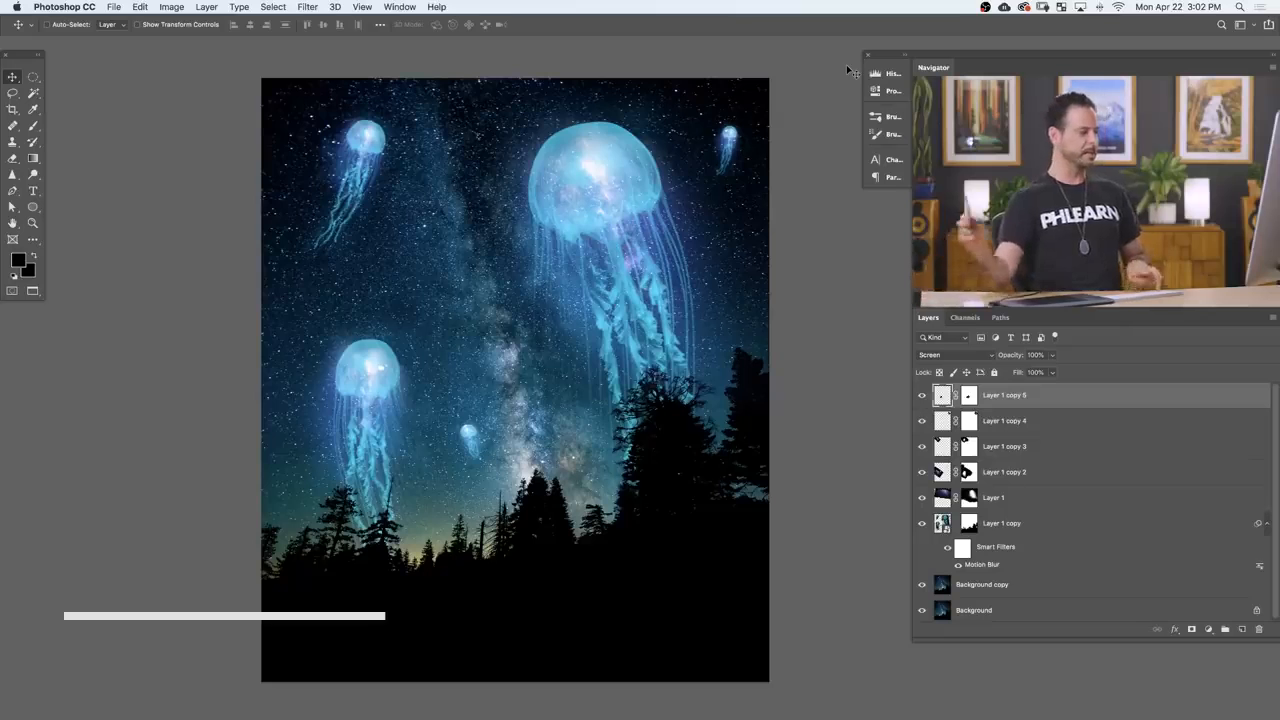
Step: Copy the Simple Composite Camp.jpg image into the Simple Composite Background.jpg document as a new layer
key(shift+f)
drag(684, 257, 678, 344)
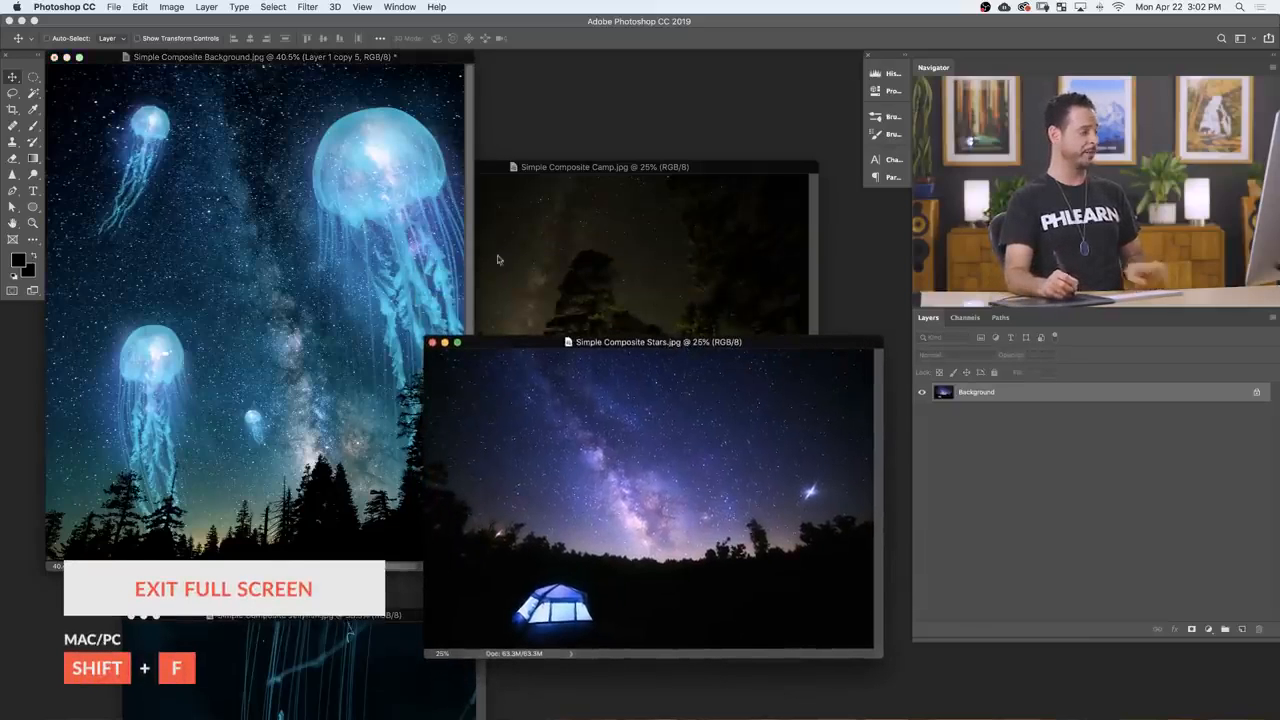
drag(603, 168, 635, 158)
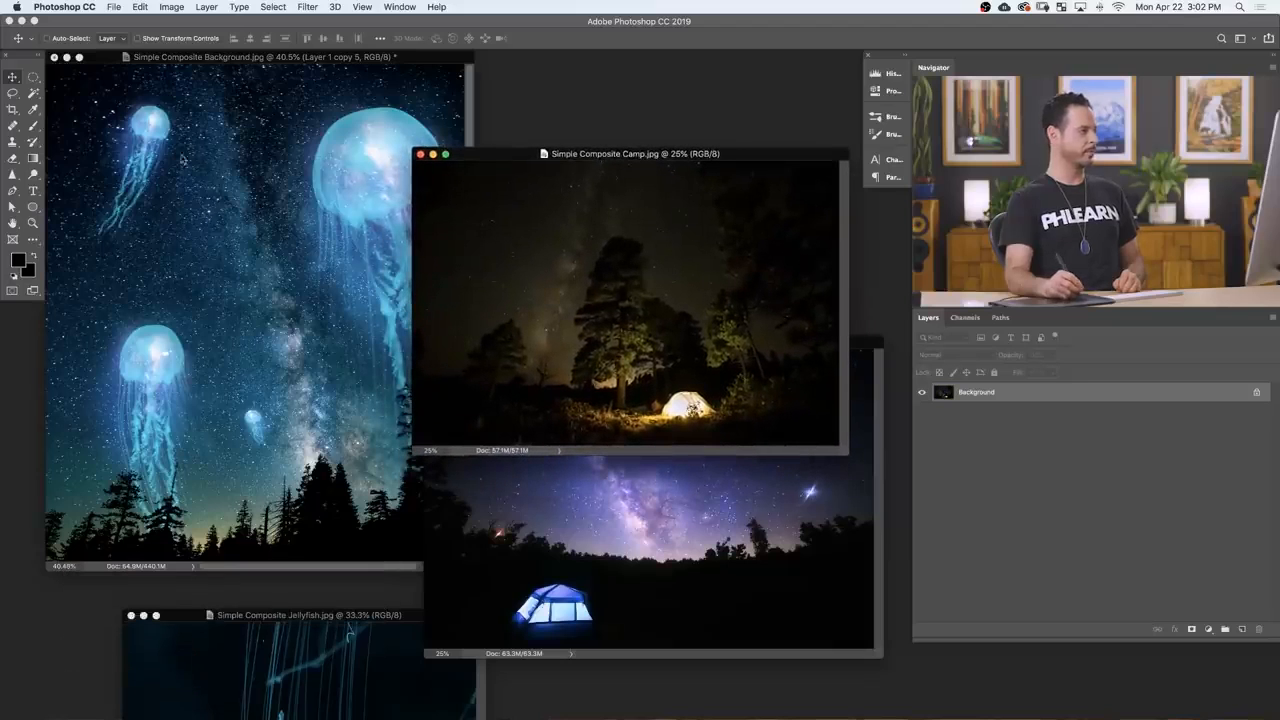
drag(651, 298, 449, 360)
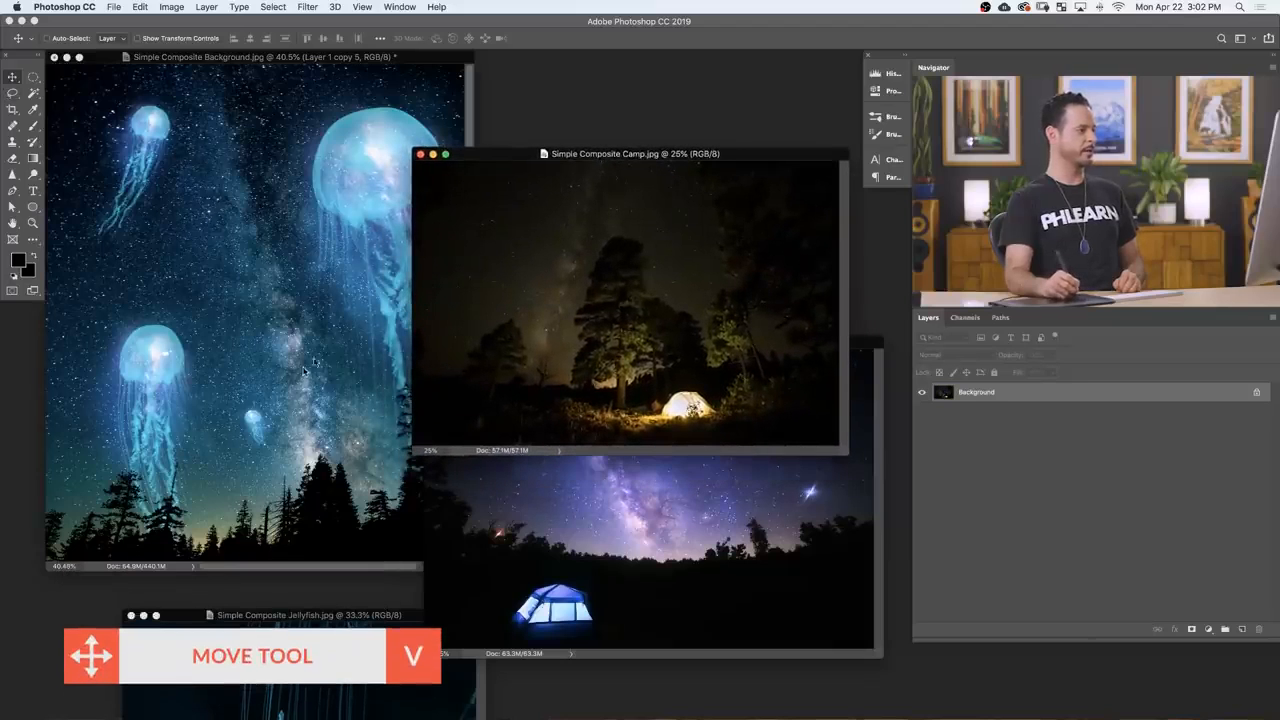
drag(303, 372, 303, 372)
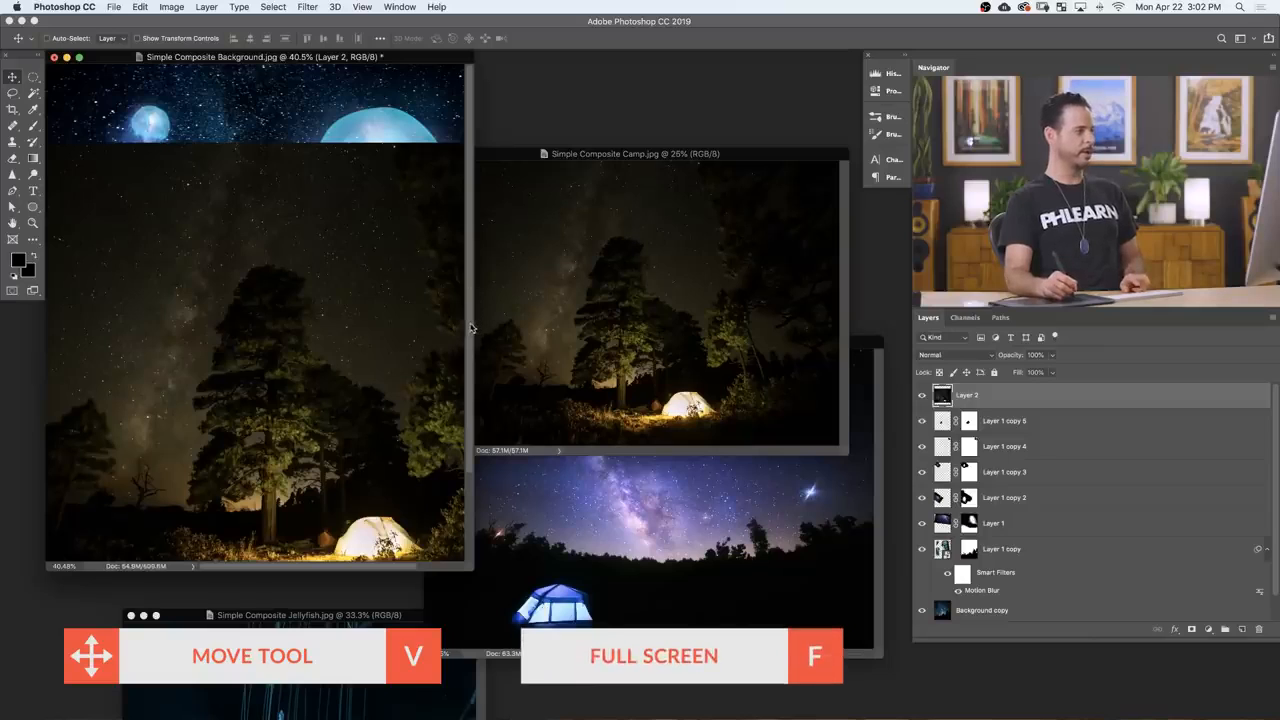
Step: View the composite in full screen and set the camp layer's blend mode to Screen
key(f)
drag(723, 470, 689, 445)
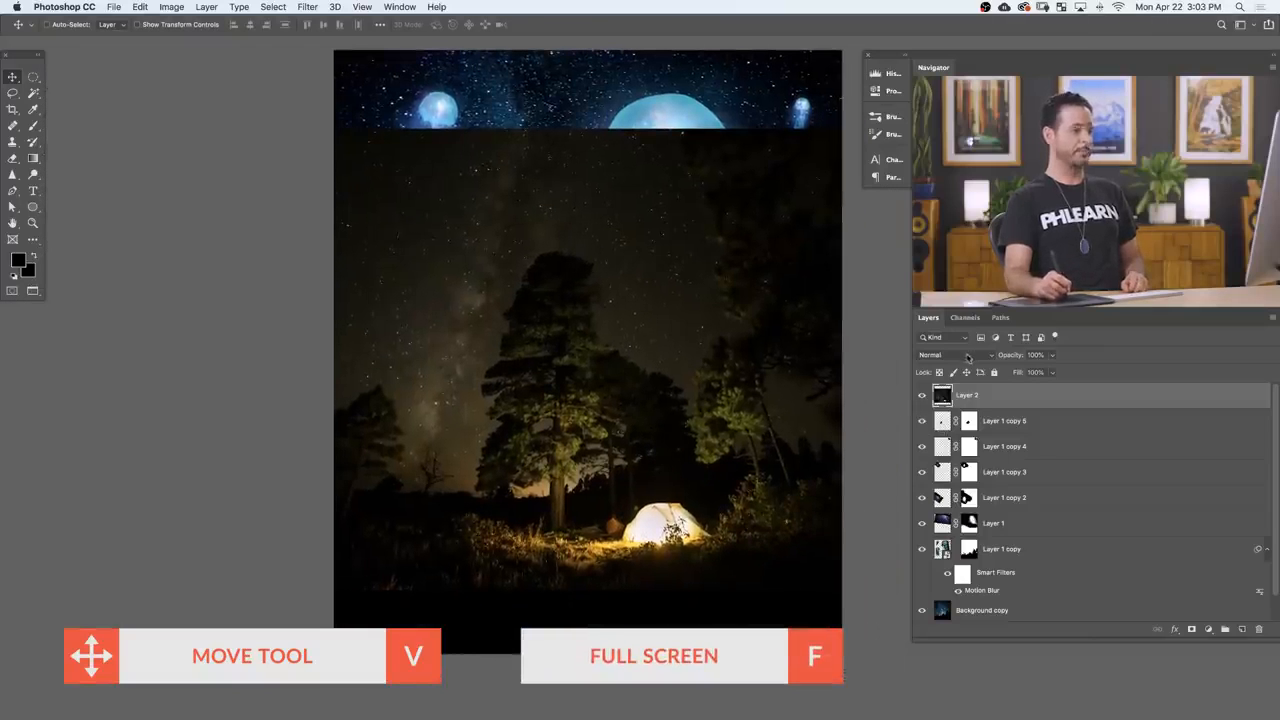
click(956, 356)
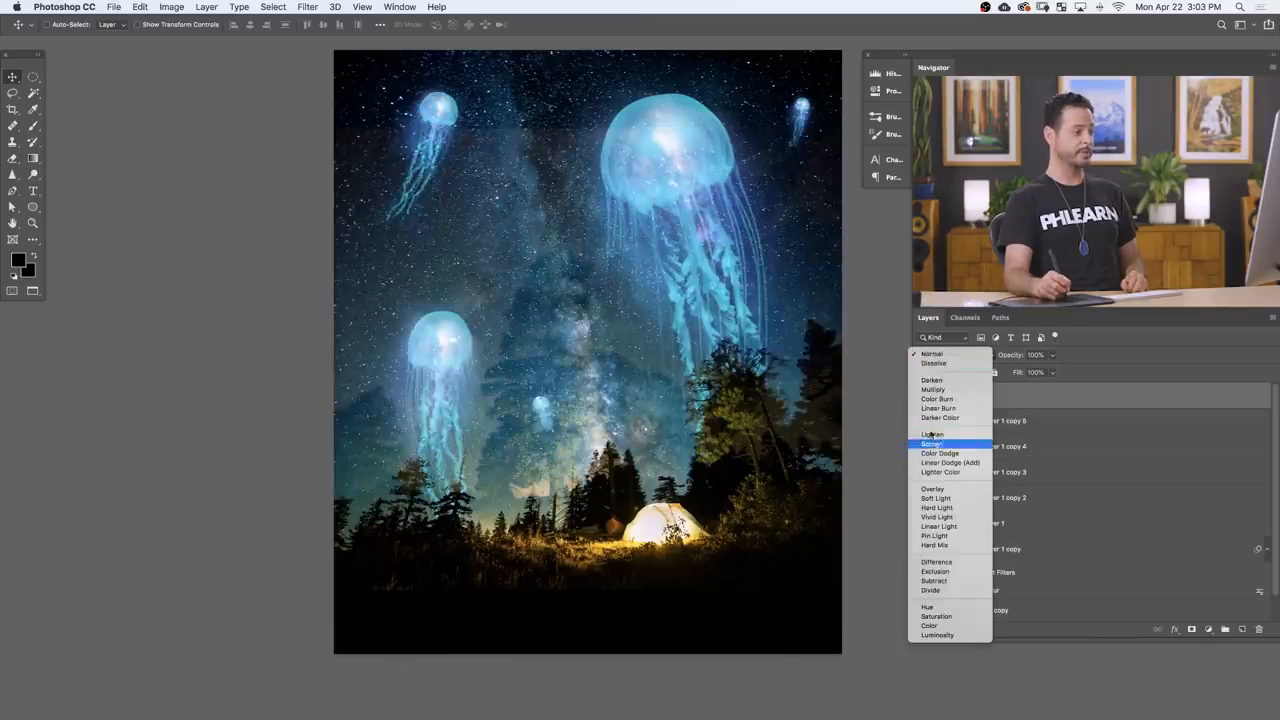
click(931, 444)
Step: Scale the camp layer to about 67% and place it along the bottom with the tent at the lower right of the image
drag(724, 538, 659, 528)
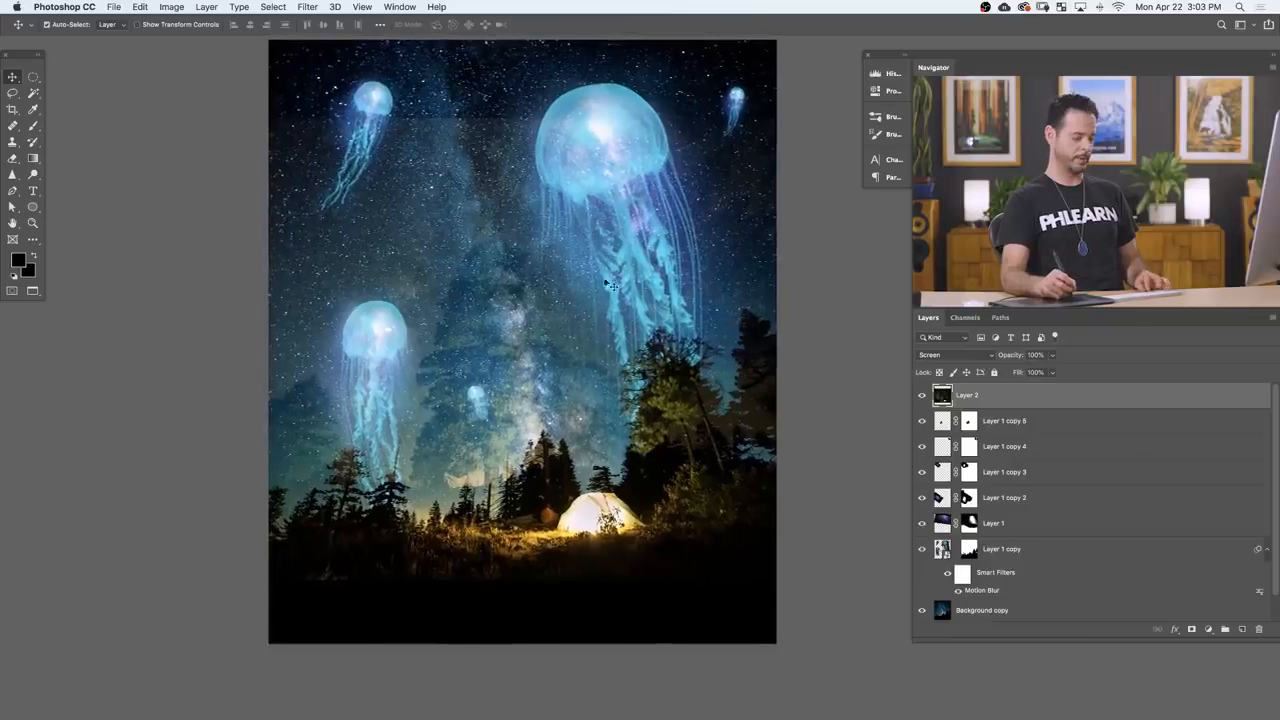
key(ctrl+t)
drag(152, 118, 560, 320)
drag(765, 490, 690, 545)
drag(767, 425, 864, 360)
drag(776, 519, 731, 531)
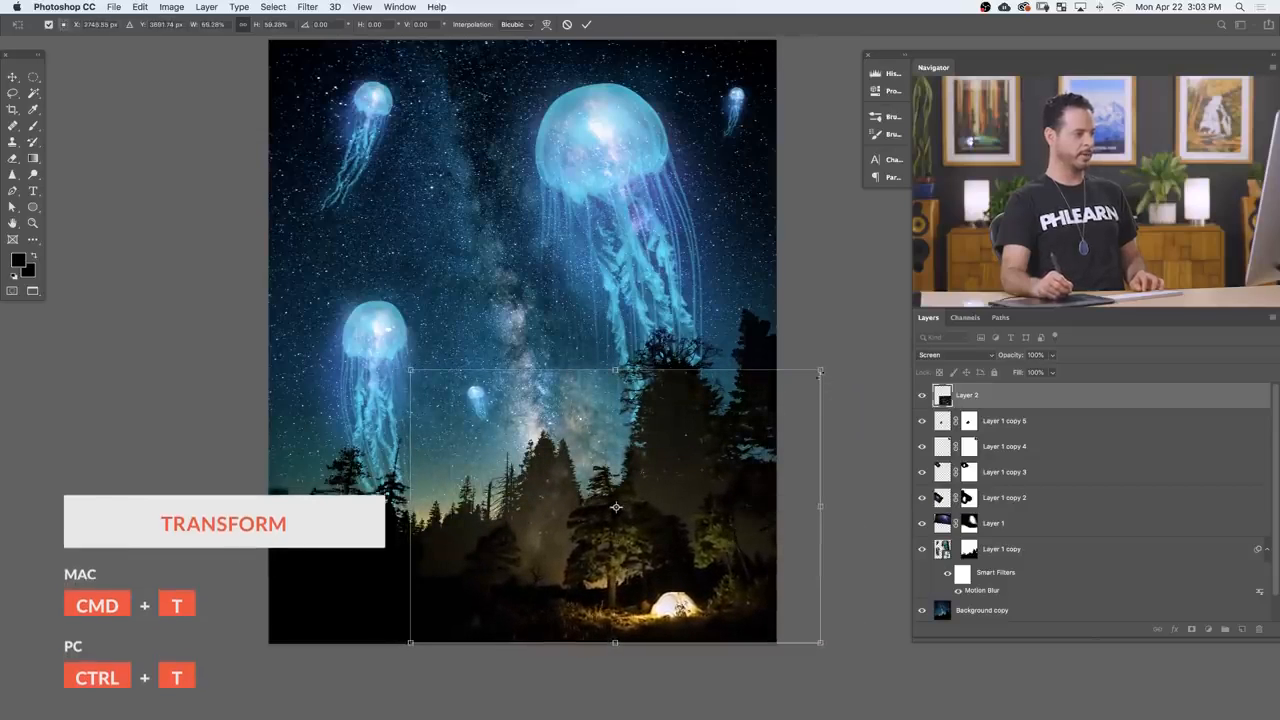
drag(821, 370, 871, 336)
drag(780, 479, 731, 480)
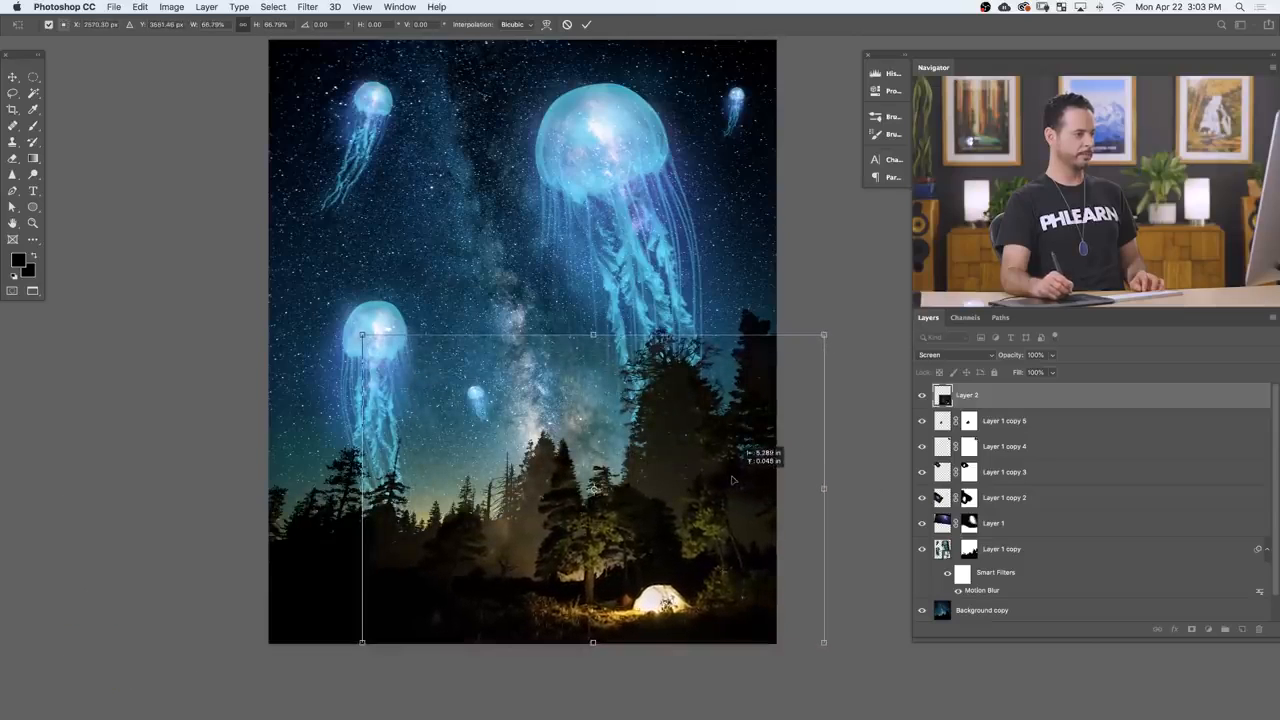
key(Return)
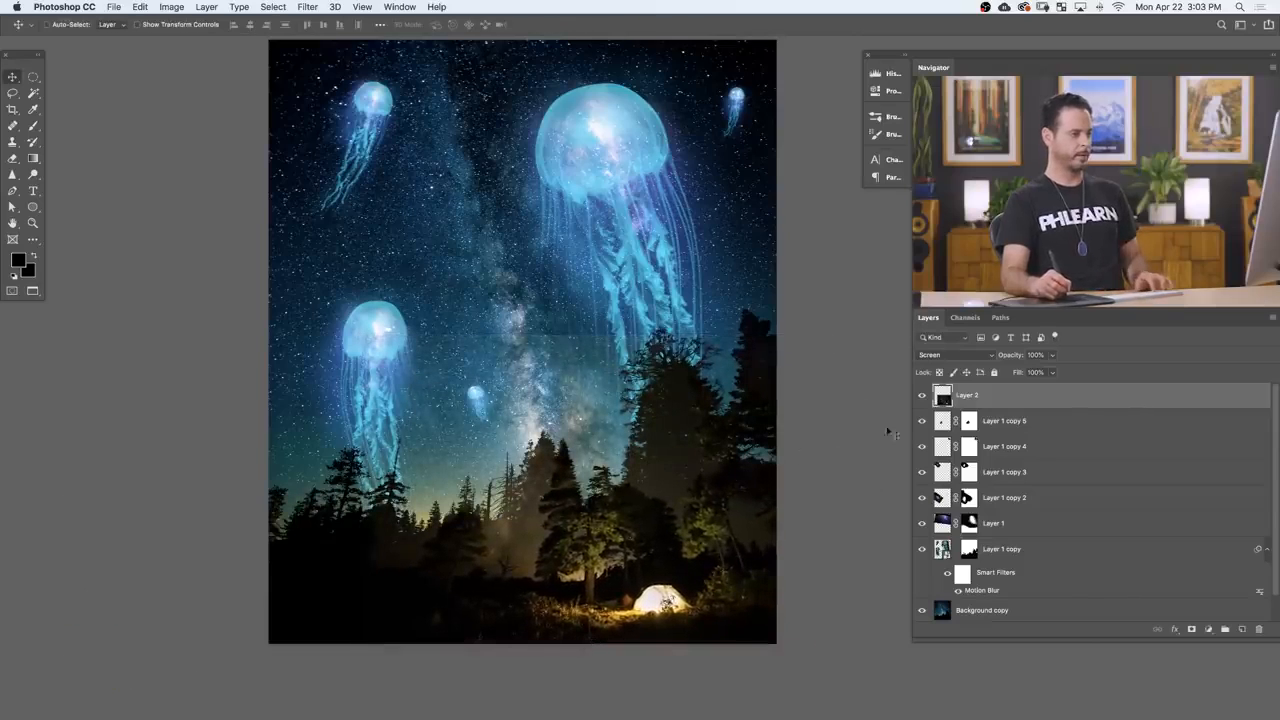
Step: Add a black mask to the camp layer and paint white on it to reveal the tent and the lit ground around it
alt+click(1190, 629)
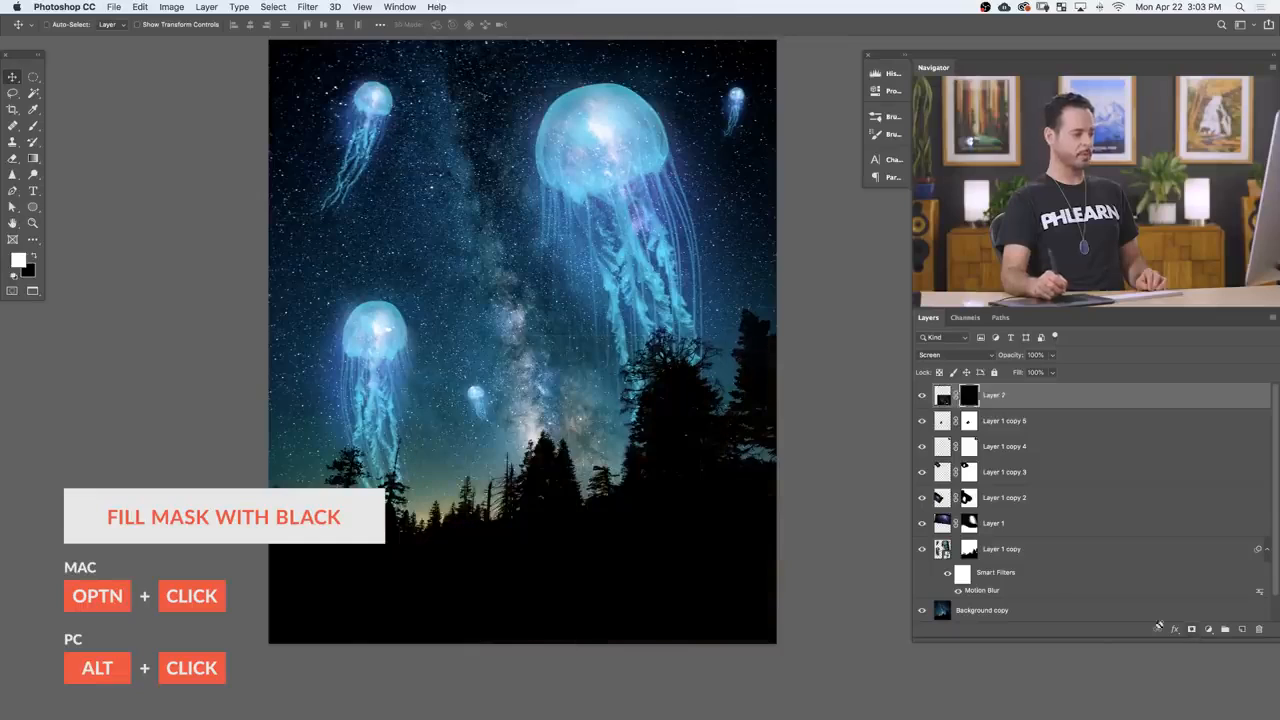
key(b)
drag(651, 597, 663, 593)
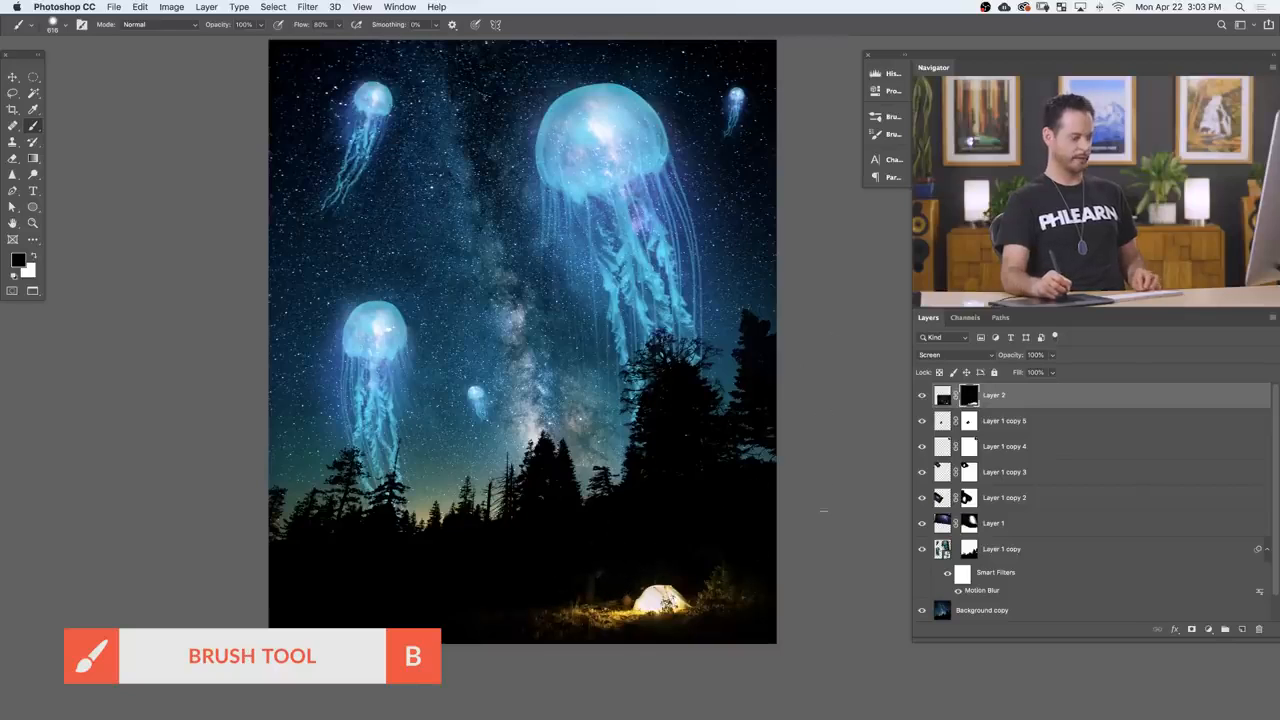
Step: Nudge the masked camp layer slightly upward within the dark foreground
key(v)
drag(742, 636, 746, 643)
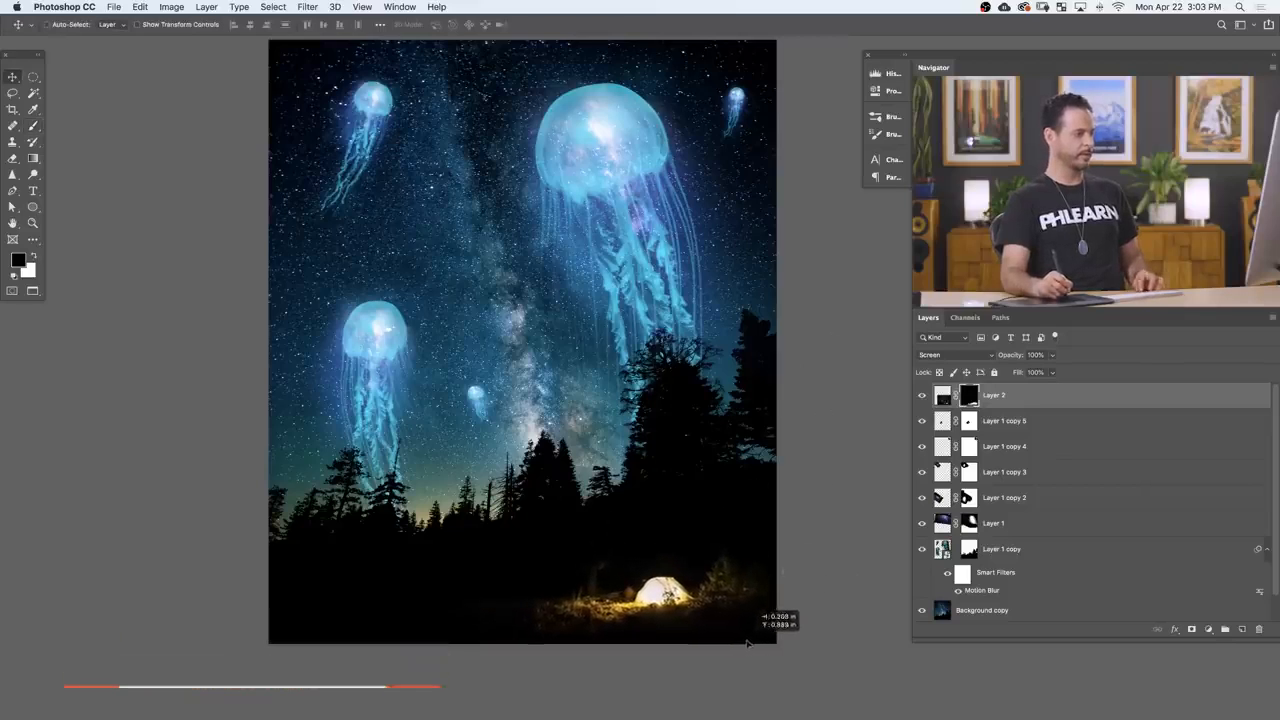
drag(825, 652, 707, 600)
Step: Try scaling the camp layer to about 92% and rotating it about 2.7° clockwise
key(super+t)
drag(757, 391, 733, 408)
drag(790, 565, 789, 575)
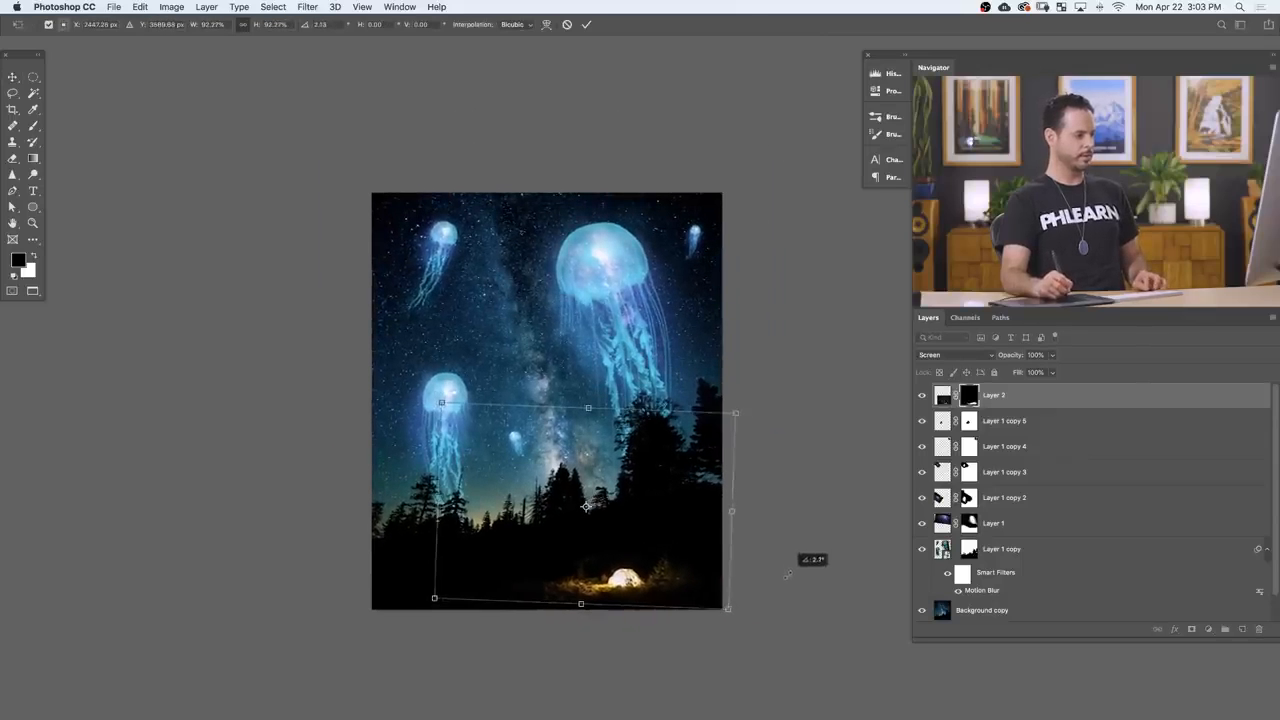
key(Return)
drag(741, 617, 773, 640)
key(super+z)
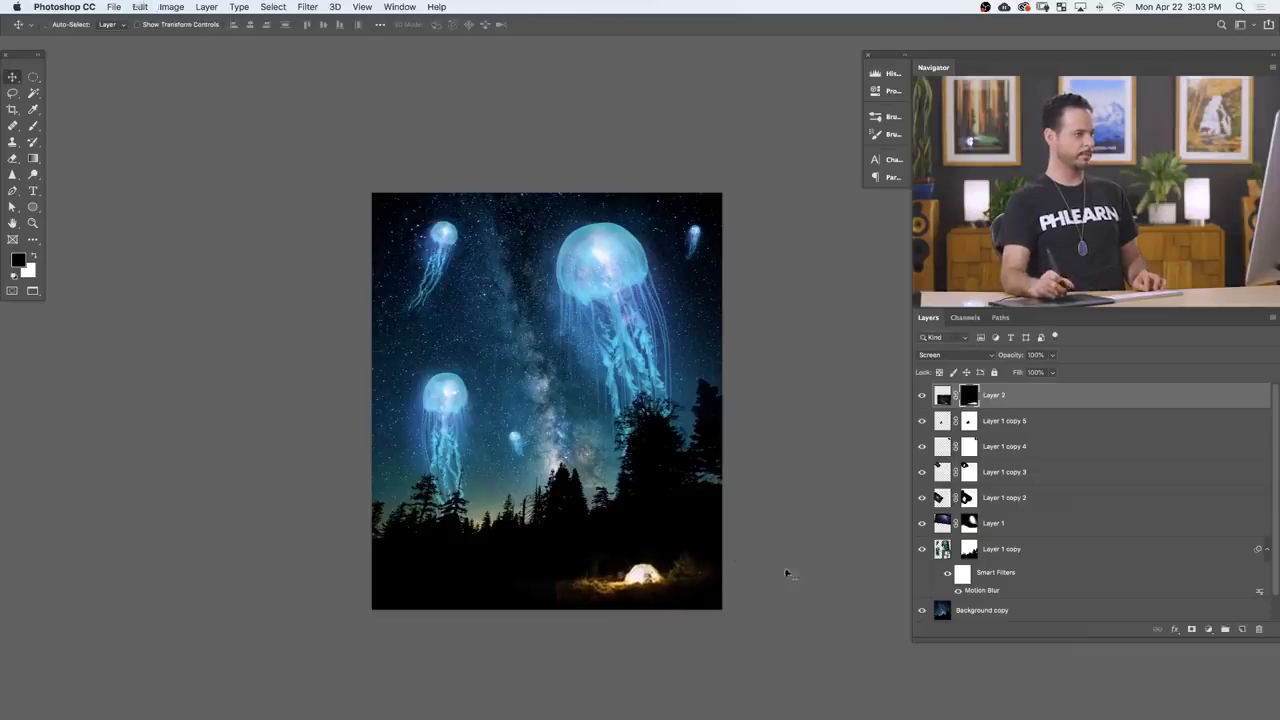
Step: Enlarge the camp layer slightly and reposition it so the tent stays in the lower-right foreground
key(super+t)
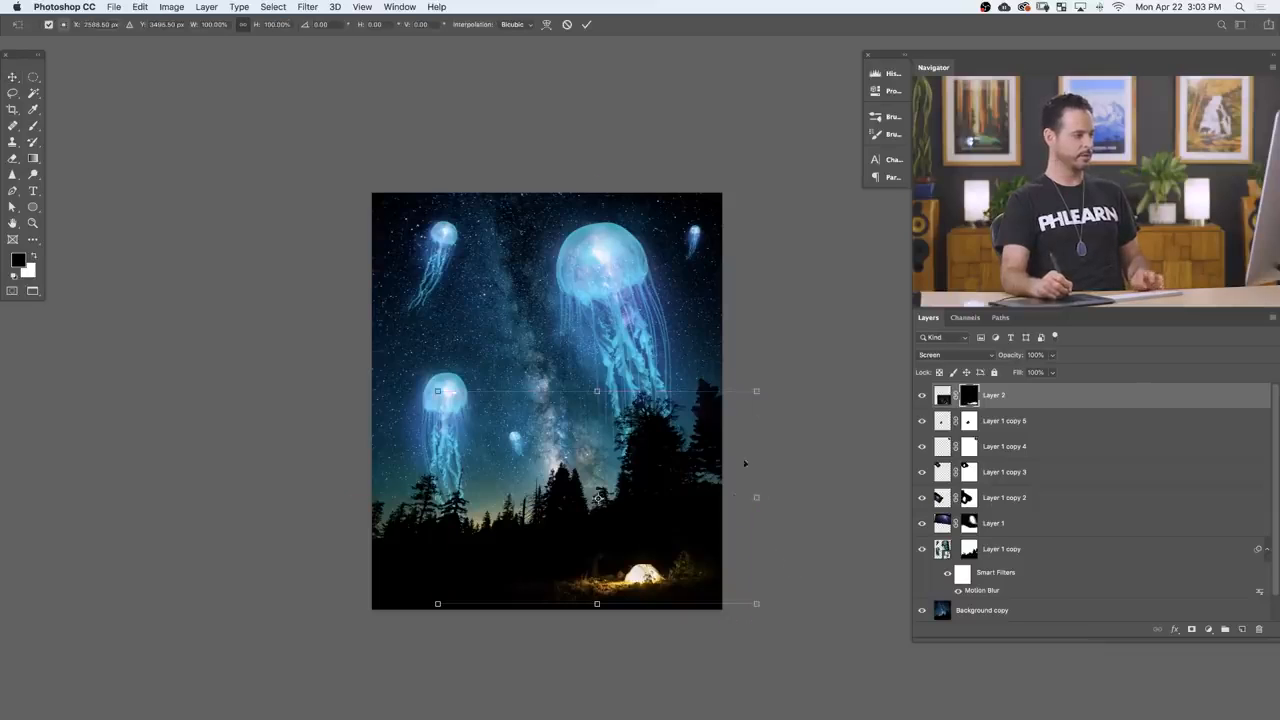
drag(758, 392, 809, 357)
drag(763, 537, 727, 548)
drag(396, 359, 418, 374)
key(Return)
drag(812, 651, 745, 639)
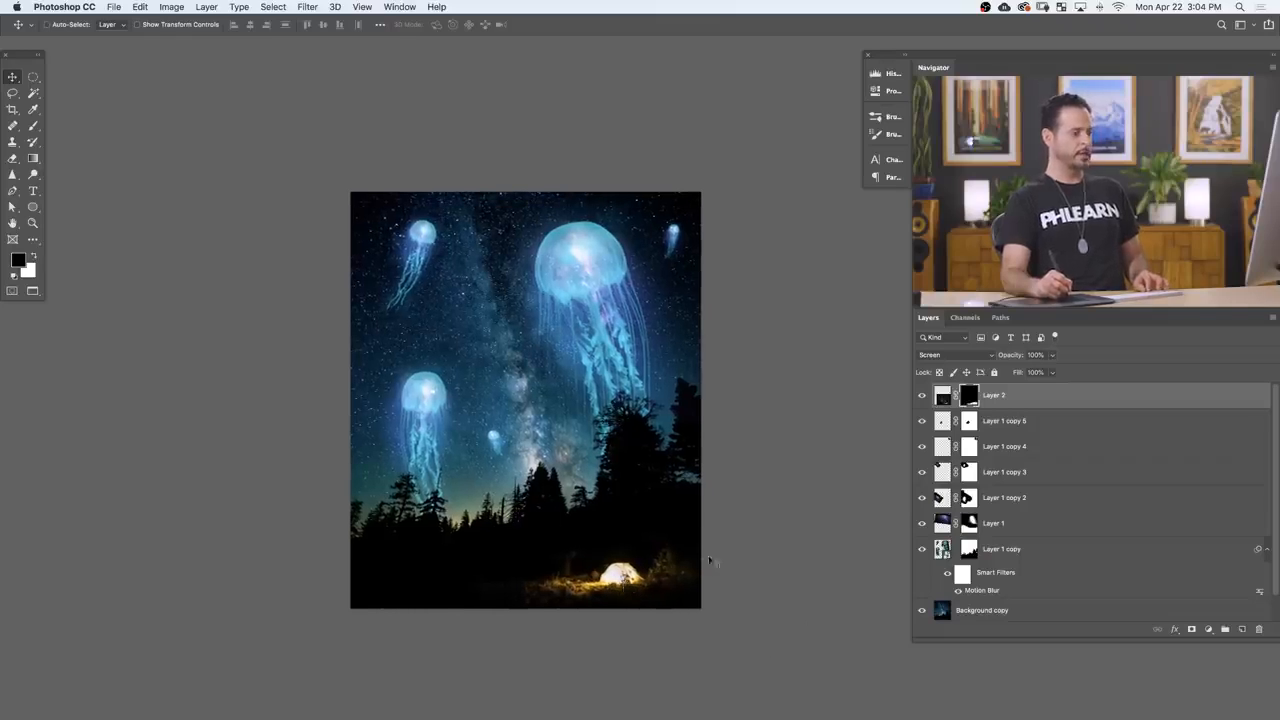
Step: Add a Hue/Saturation adjustment clipped to the camp layer and shift its hue slightly in the negative direction
click(938, 398)
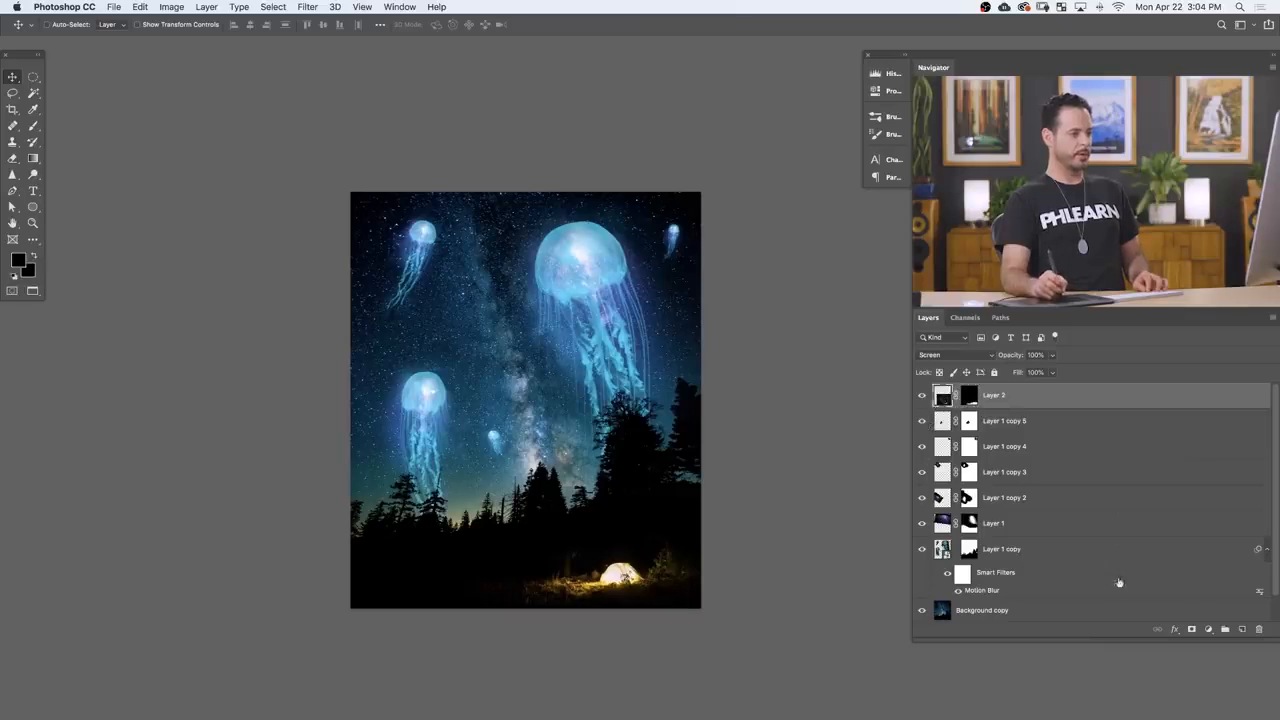
click(1208, 630)
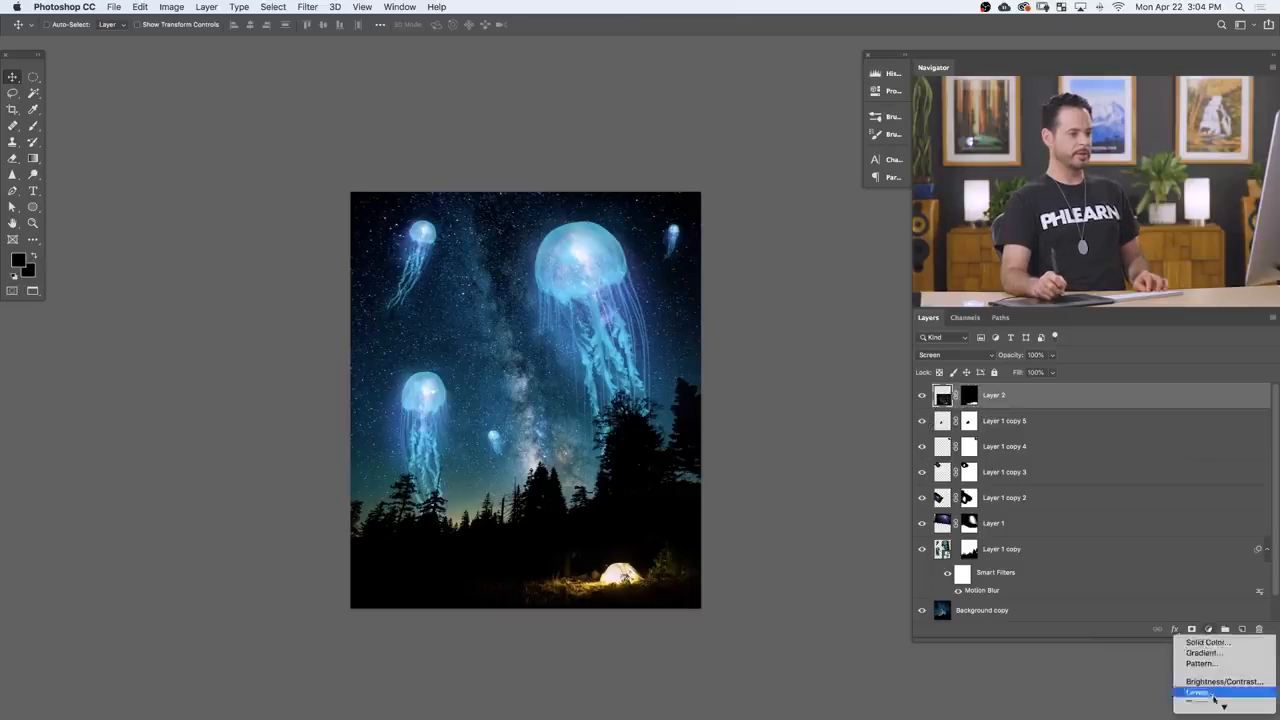
click(1214, 668)
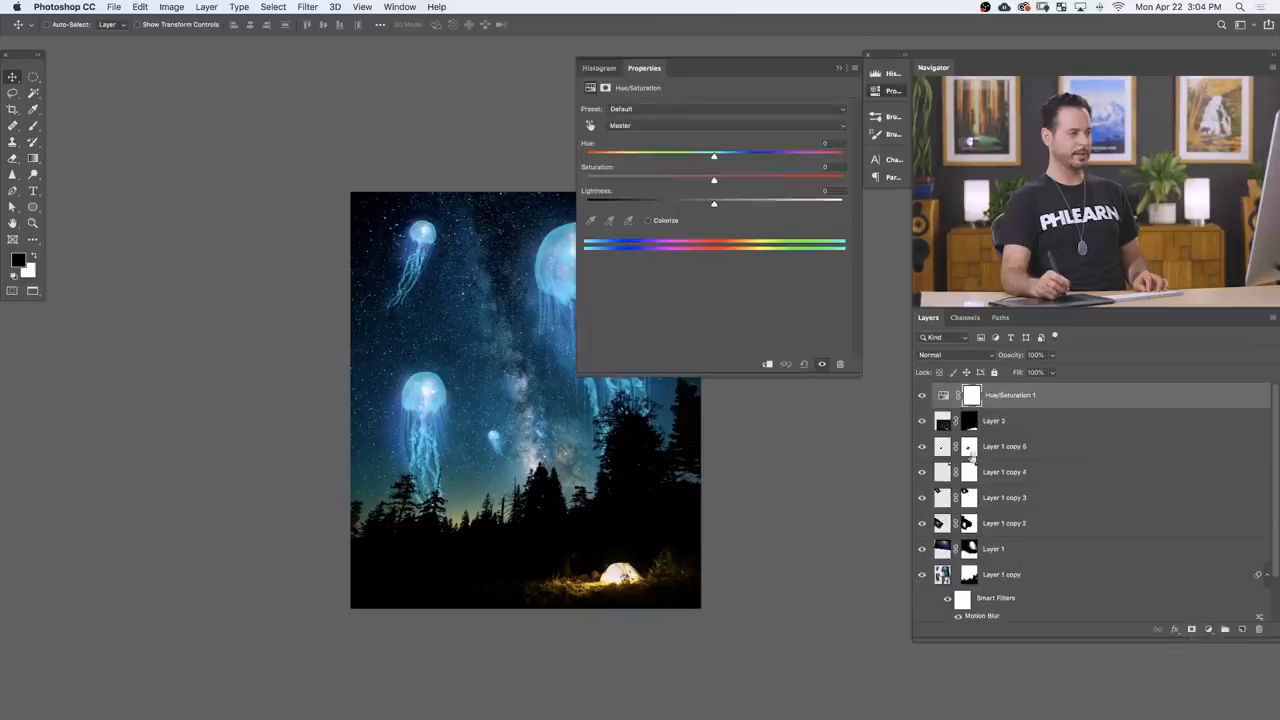
click(767, 365)
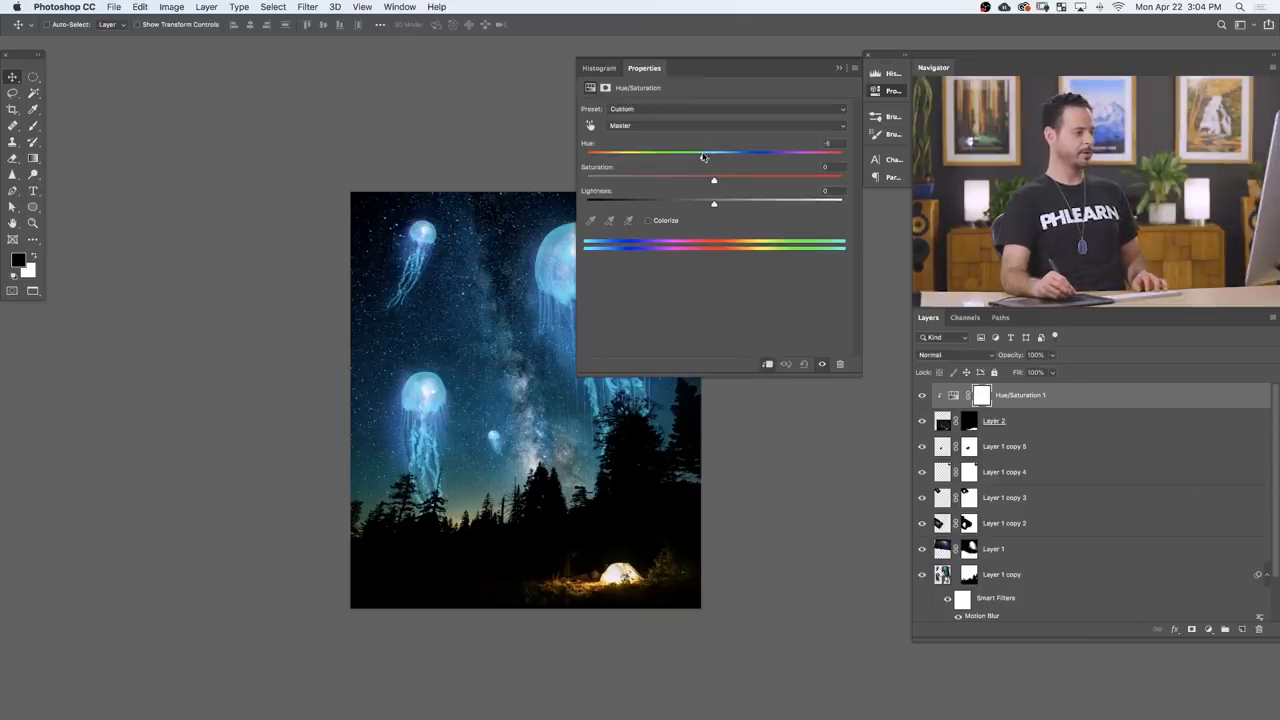
drag(703, 157, 709, 158)
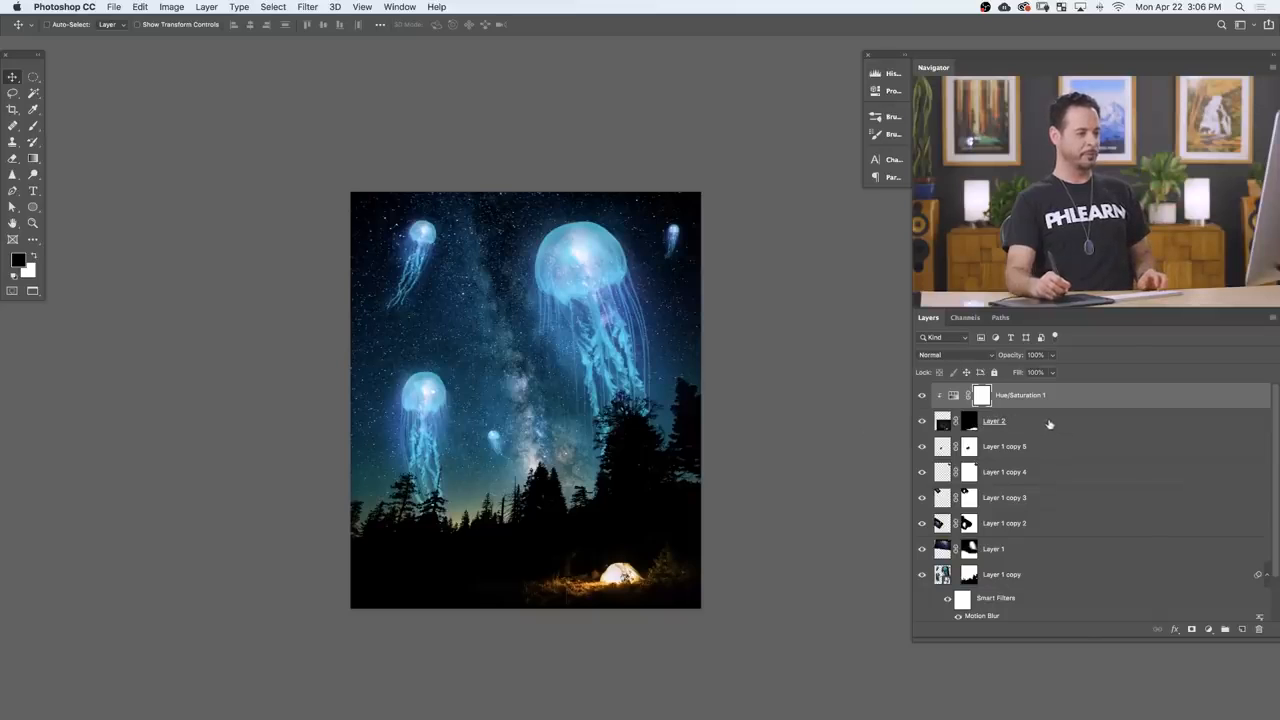
Step: Group the Hue/Saturation adjustment with the camp layer and name the group camp
shift+click(1052, 429)
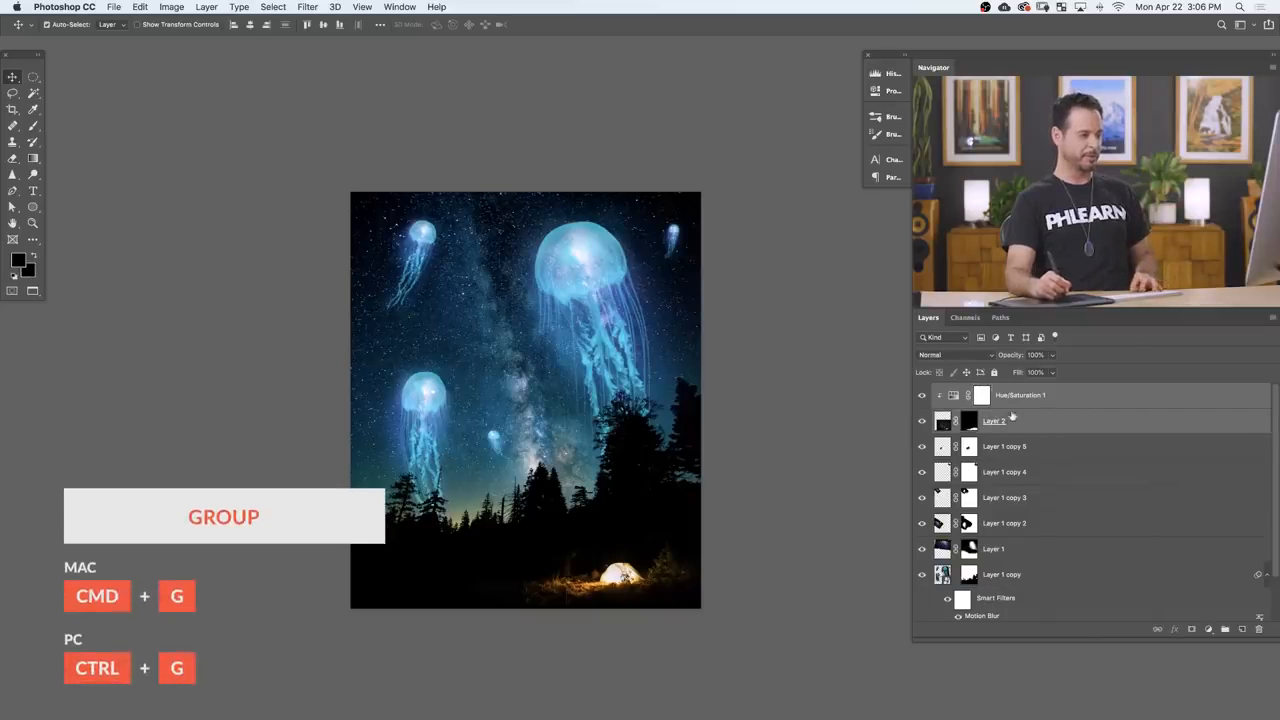
key(super+g)
text(camp)
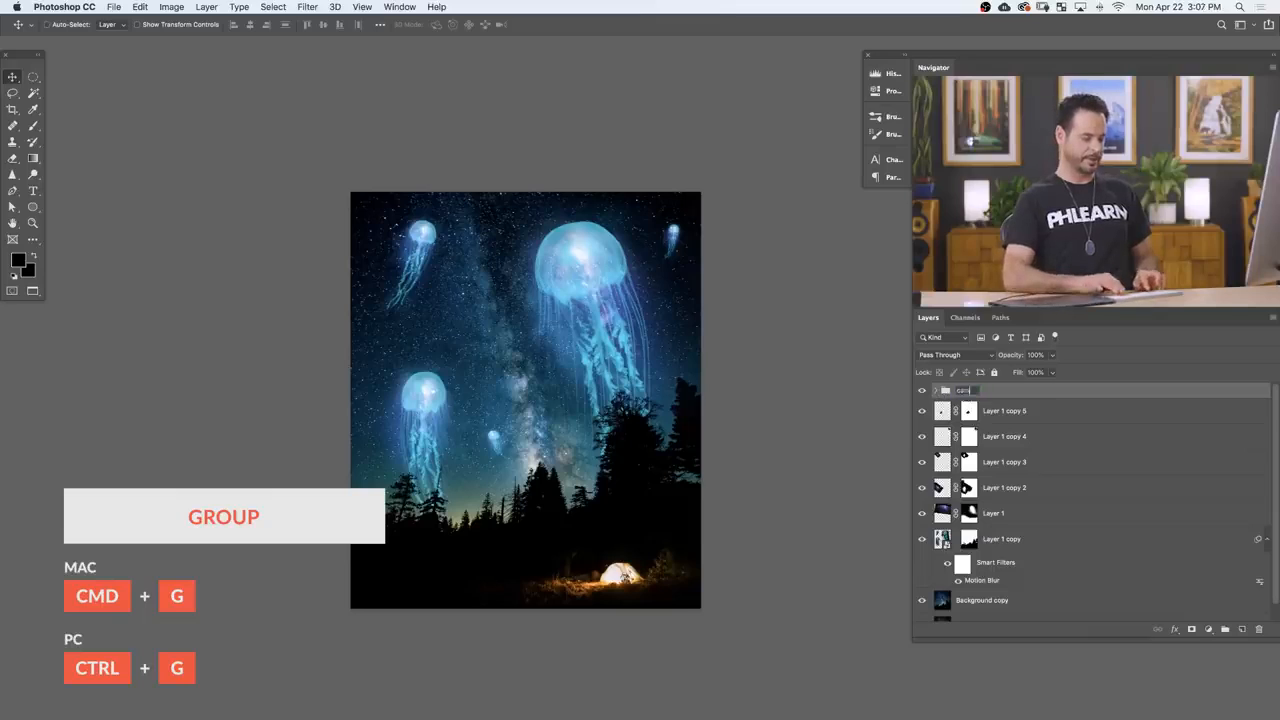
Step: Group all the Milky Way glow layers, from Layer 1 copy 5 down to Layer 1, and name the group Galaxy
click(1044, 419)
click(921, 515)
click(921, 515)
shift+click(1042, 514)
key(super+g)
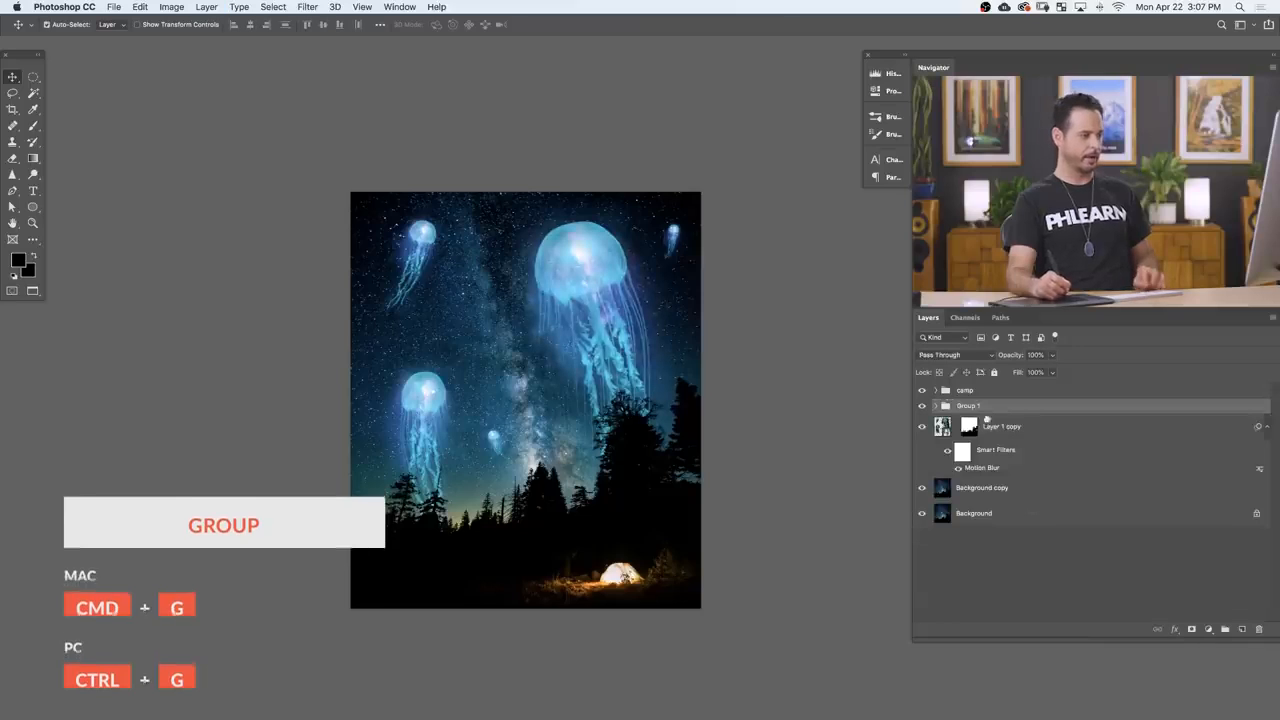
double_click(968, 405)
text(c)
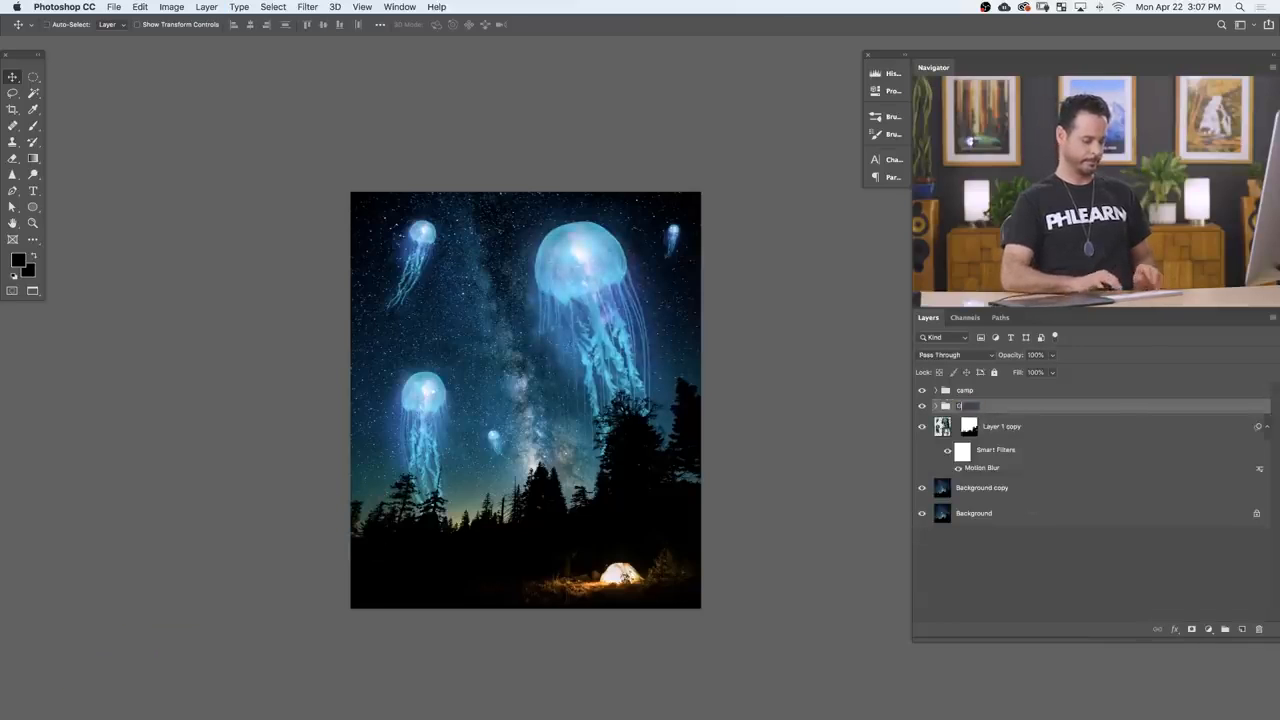
text(alaxy)
key(Return)
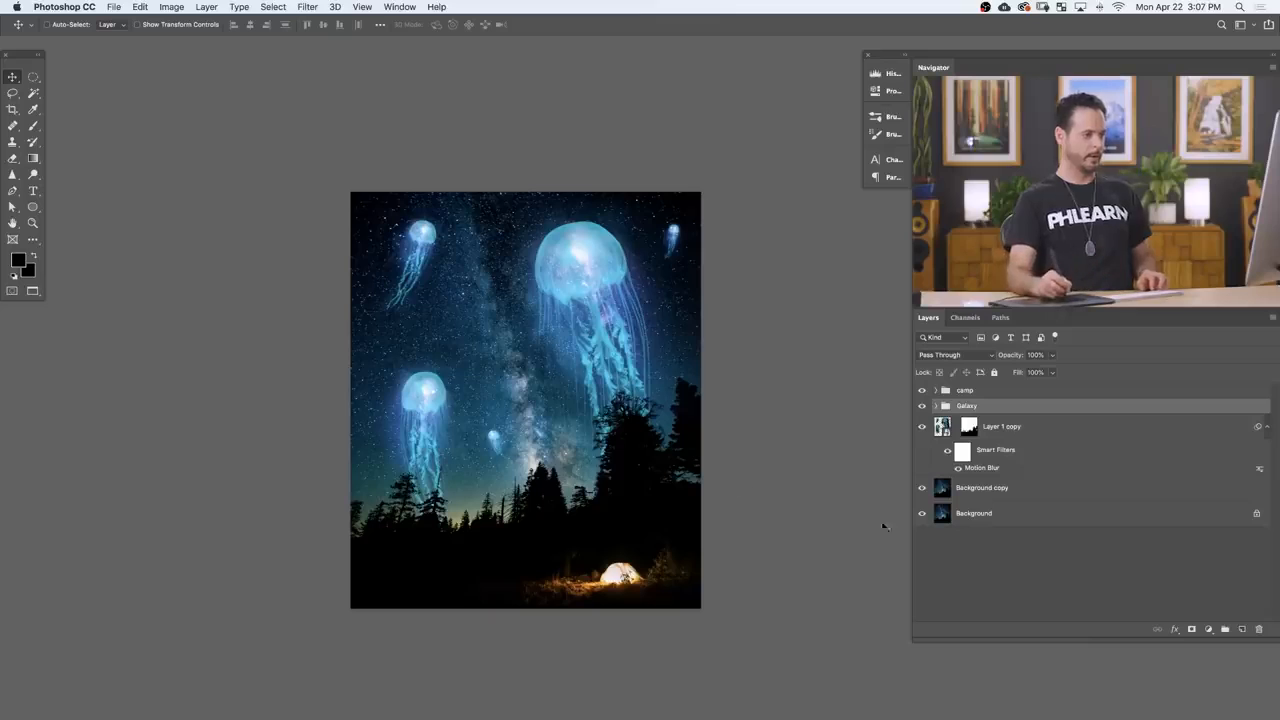
Step: Put the jellyfish layer with its Motion Blur filter in a group named Jellyfish and collapse the group
click(1048, 433)
key(super+g)
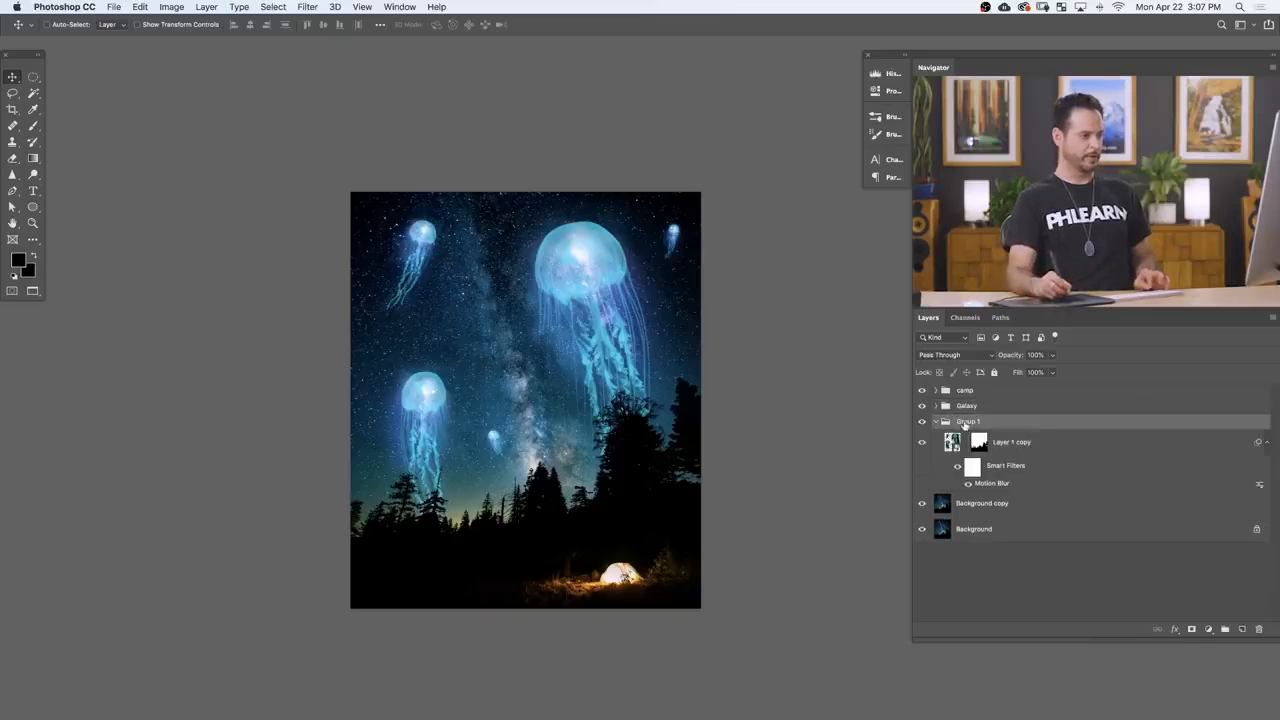
text(Jellyfish)
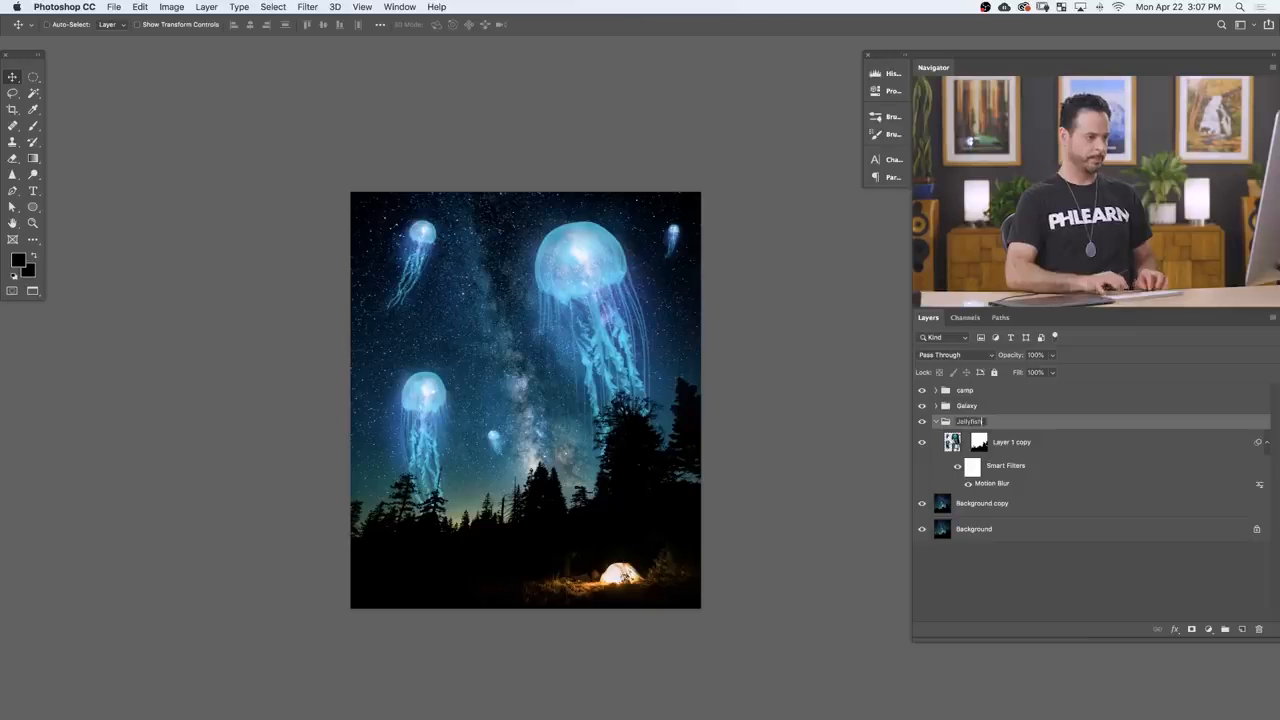
key(Return)
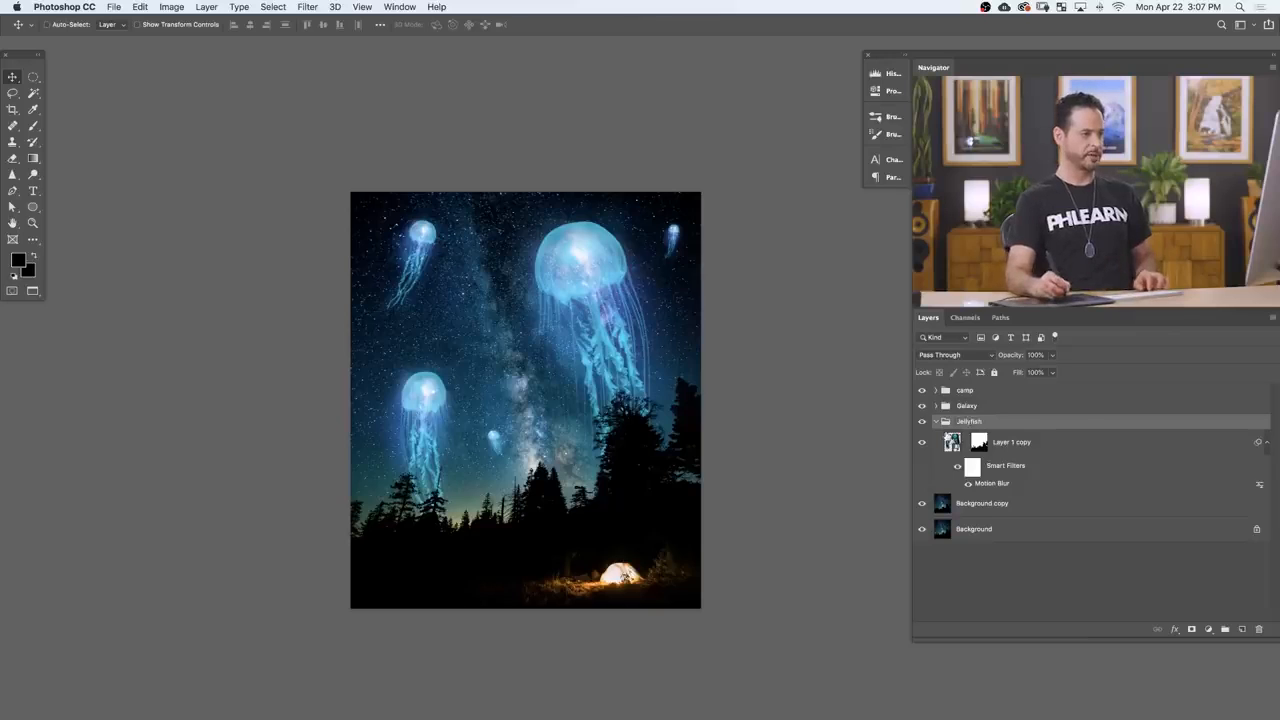
click(935, 422)
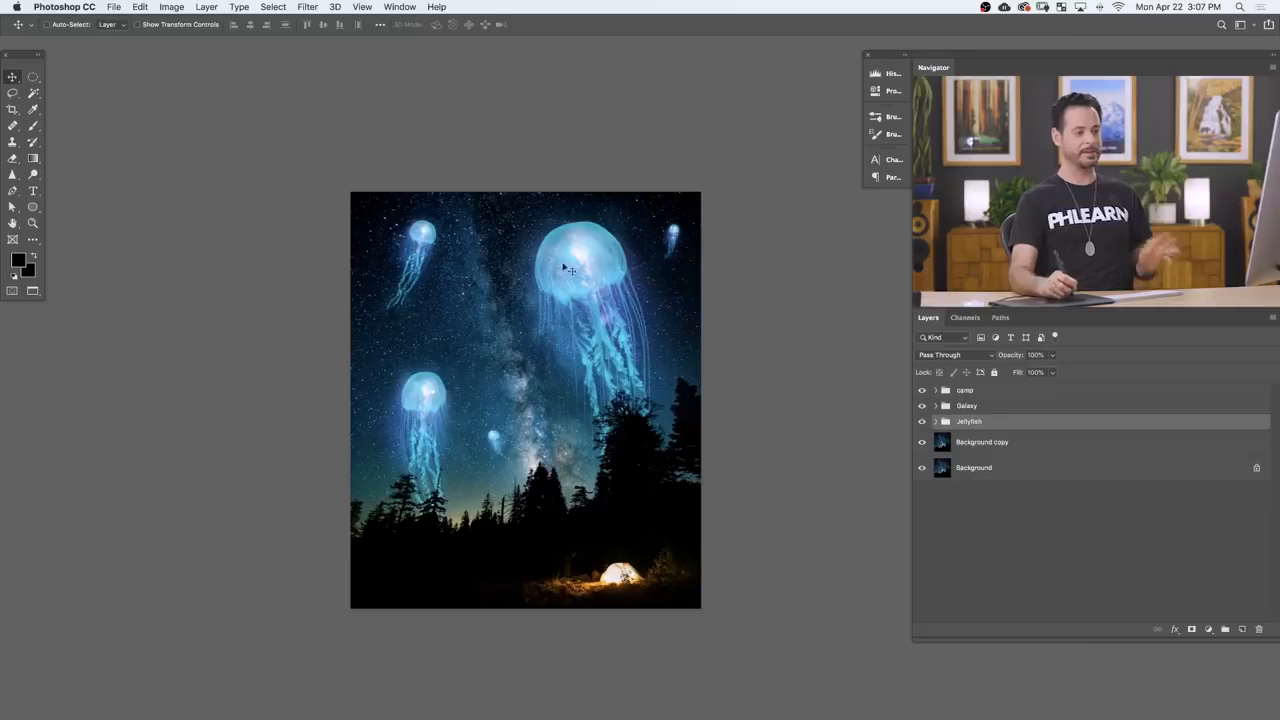
Step: Add a Gradient Map adjustment layer above the camp group and open its gradient for editing
click(1000, 391)
click(1208, 629)
mouse_move(1212, 704)
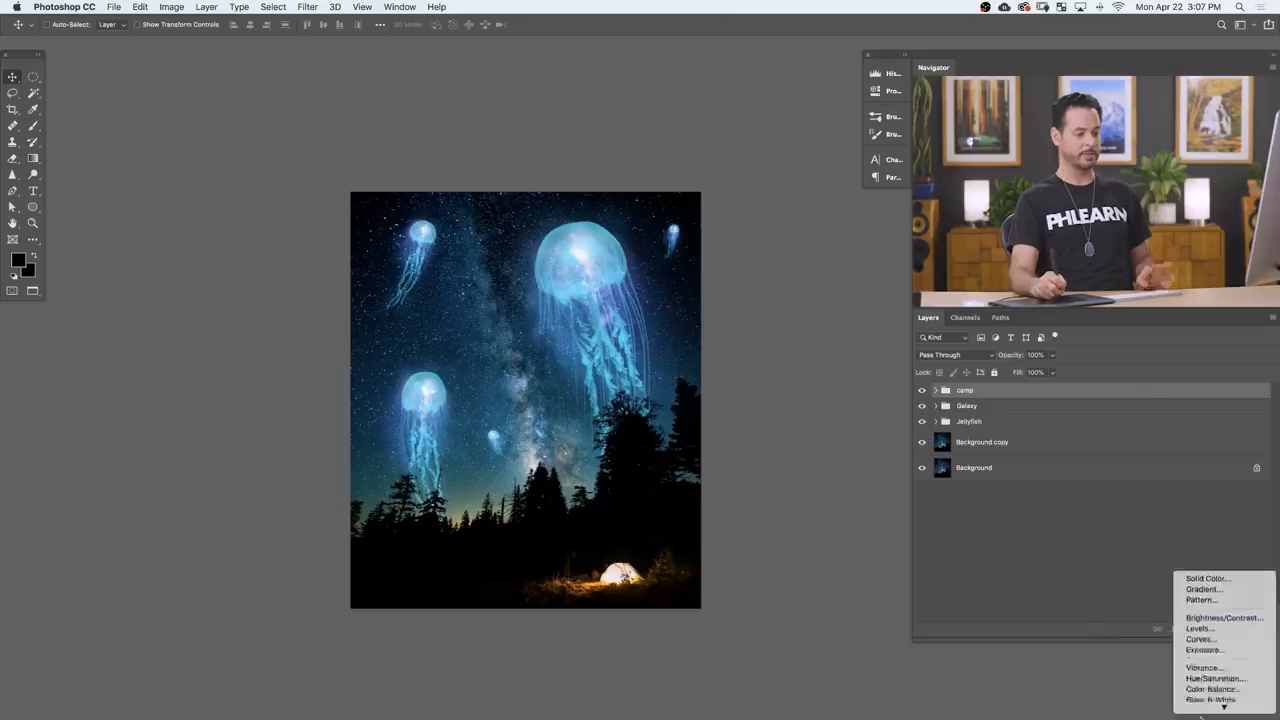
click(1210, 695)
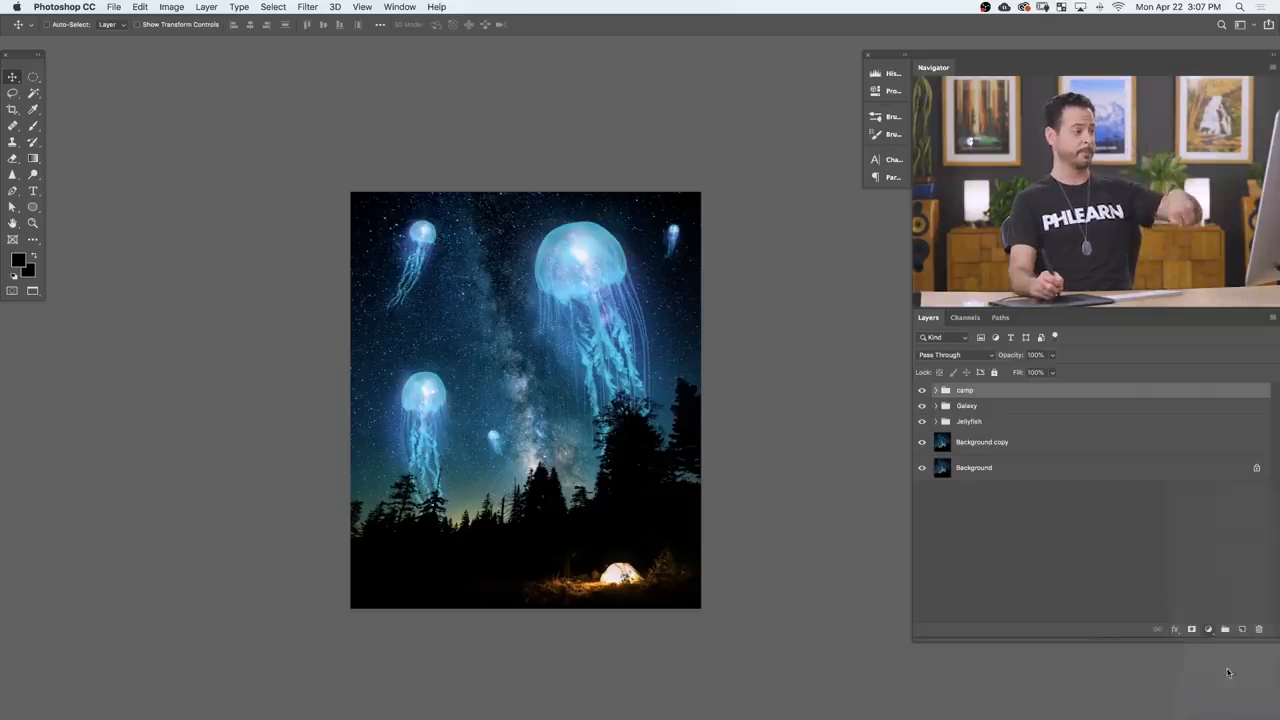
click(677, 116)
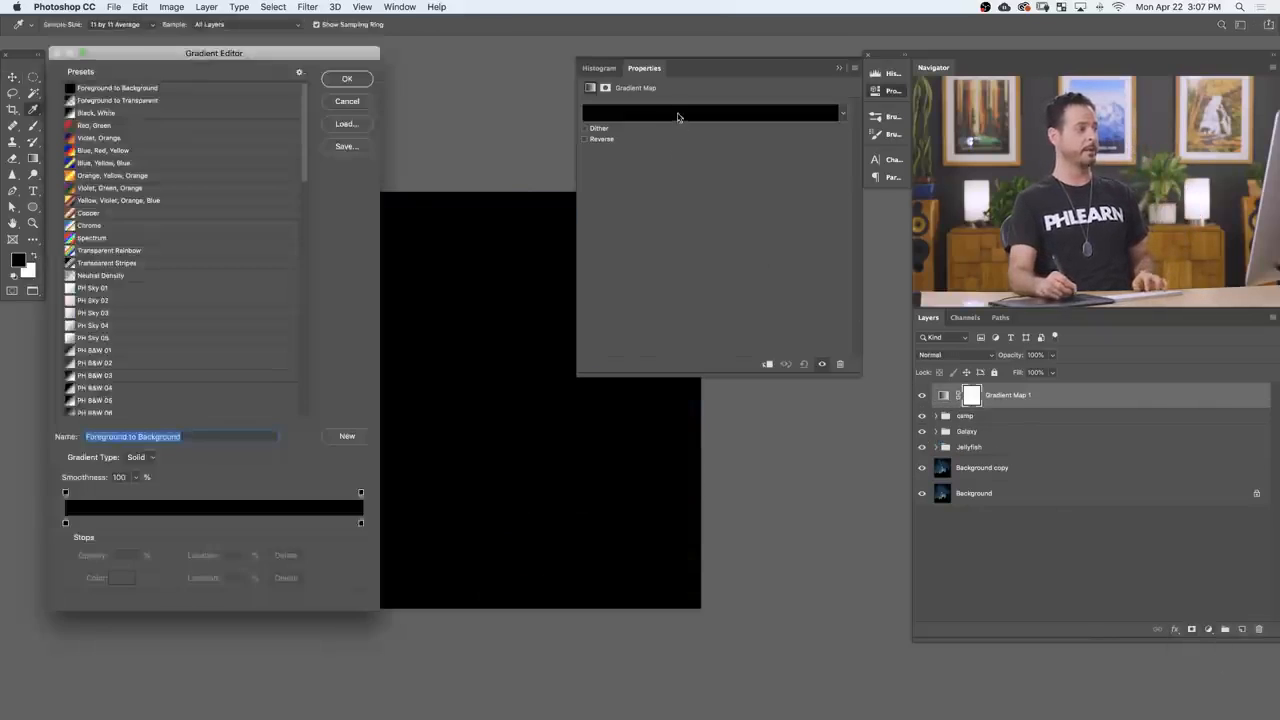
Step: Change the color stop at 100% of the gradient to white
key(space)
drag(504, 474, 524, 430)
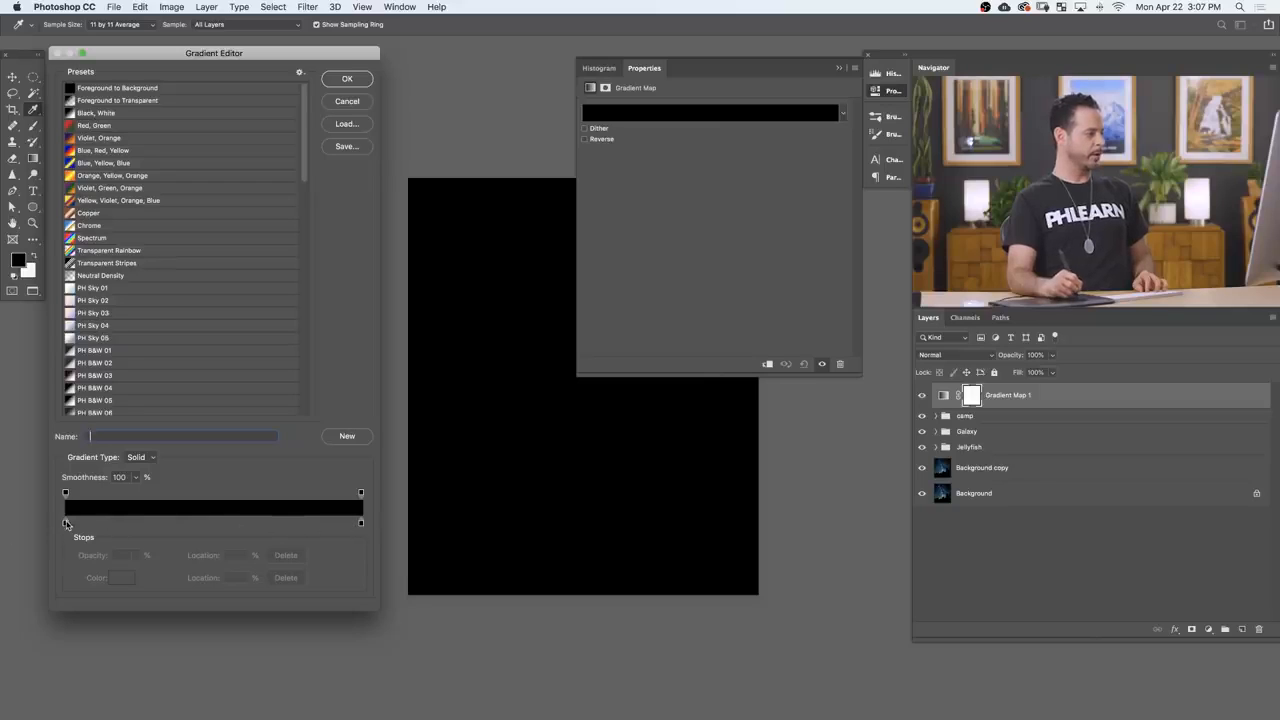
click(362, 523)
click(121, 577)
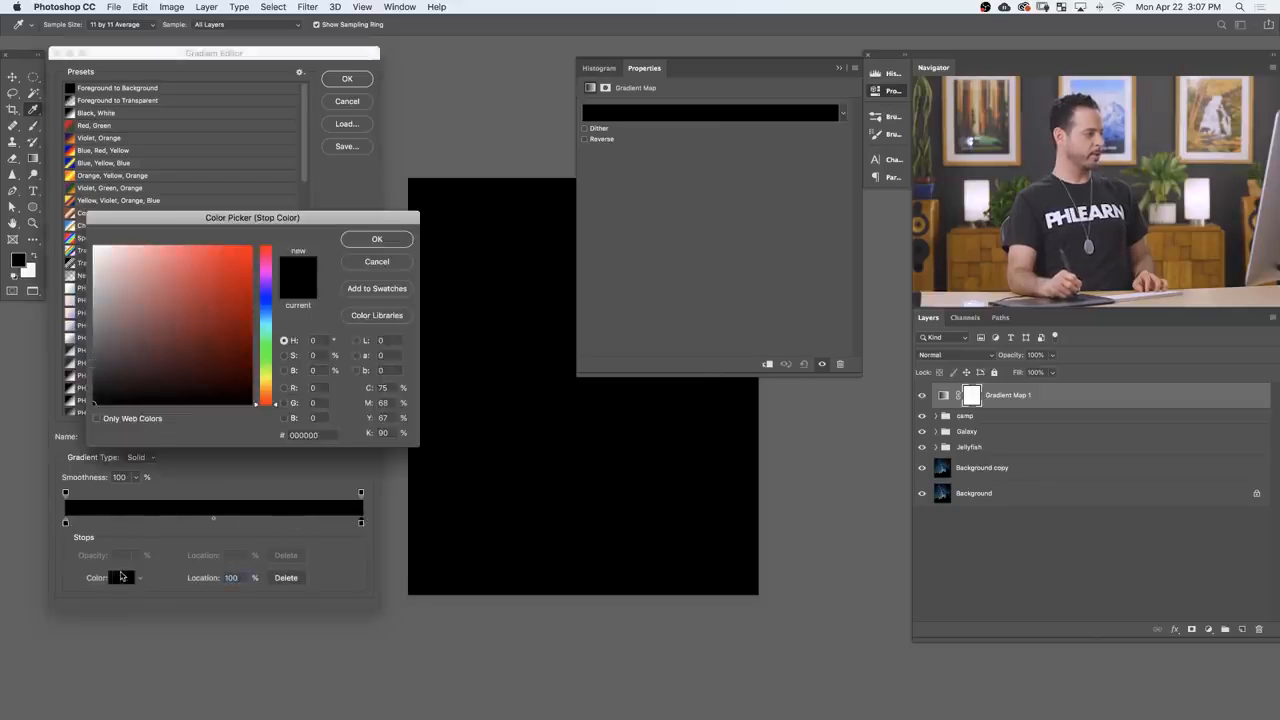
drag(93, 363, 92, 245)
click(374, 240)
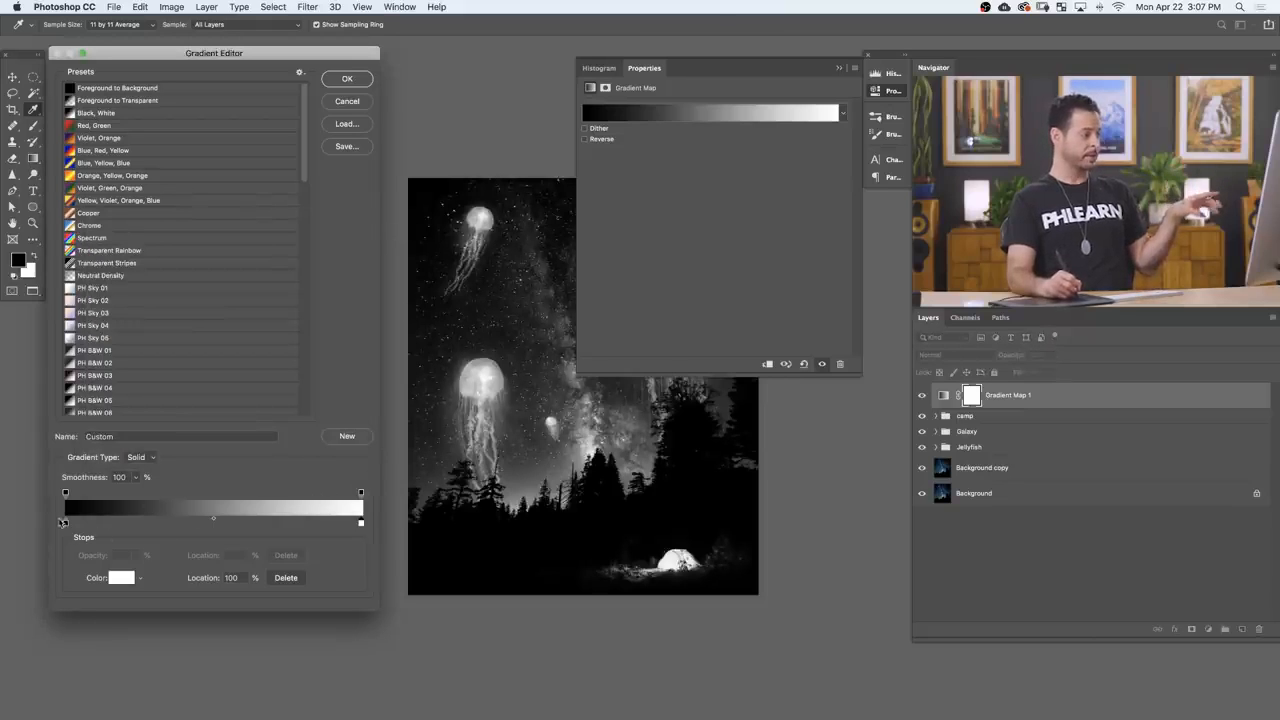
Step: Add a pale warm yellow color stop at 89% of the gradient
double_click(327, 522)
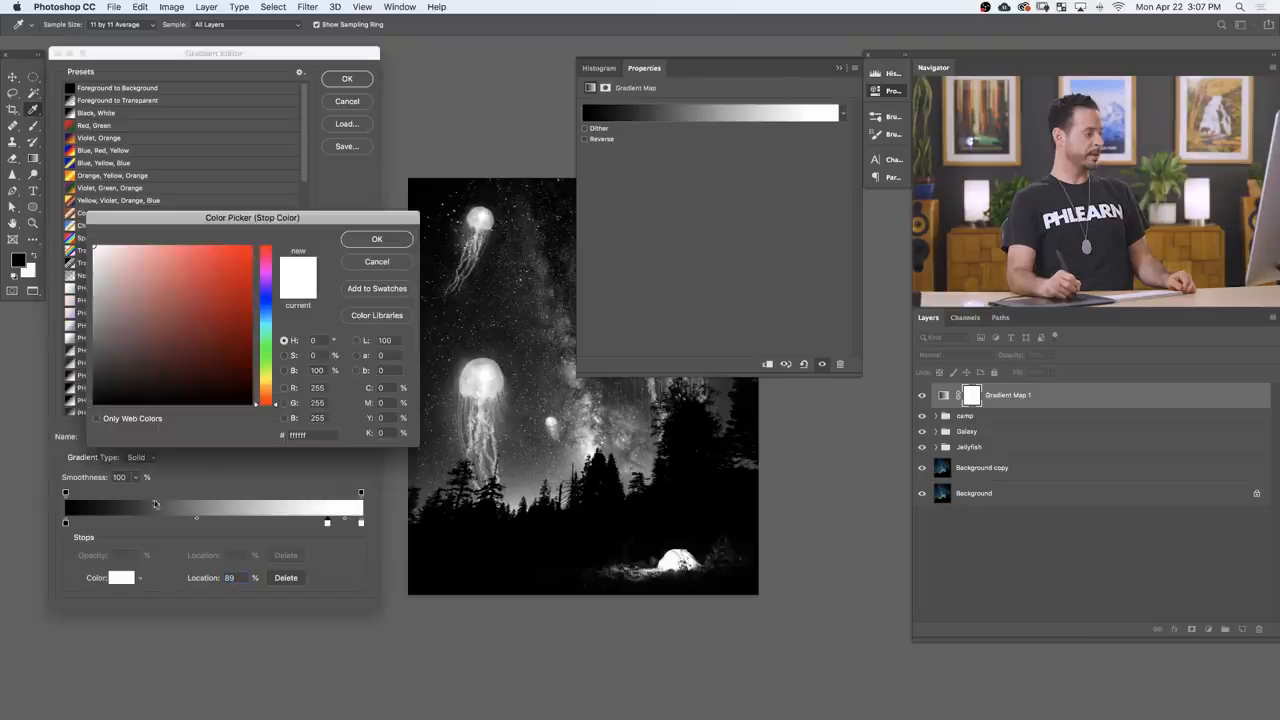
drag(263, 379, 265, 385)
click(130, 245)
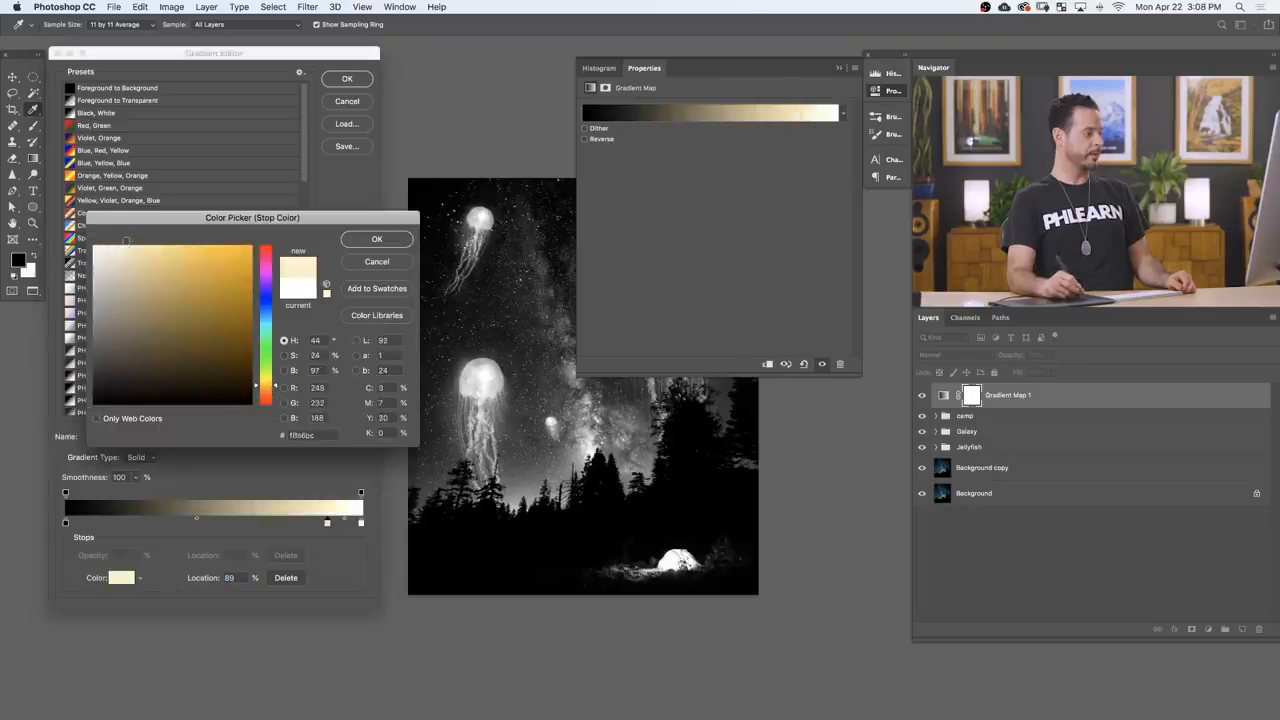
drag(136, 249, 150, 244)
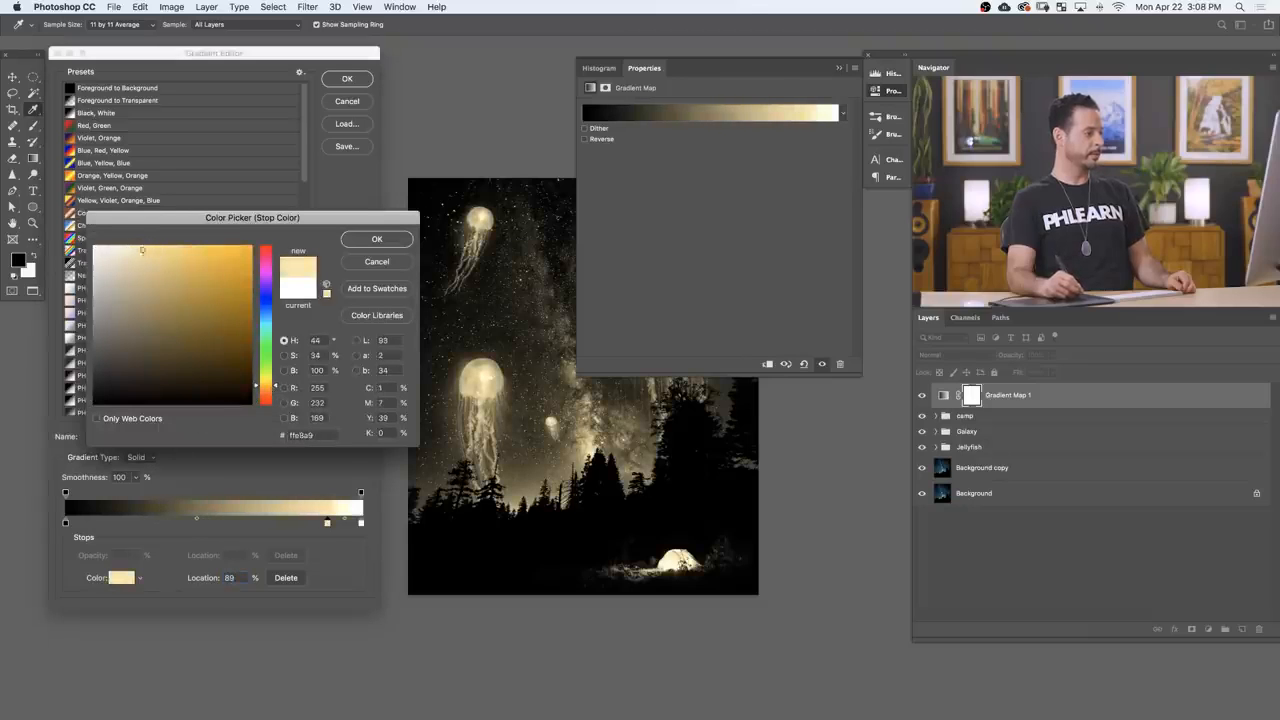
click(378, 242)
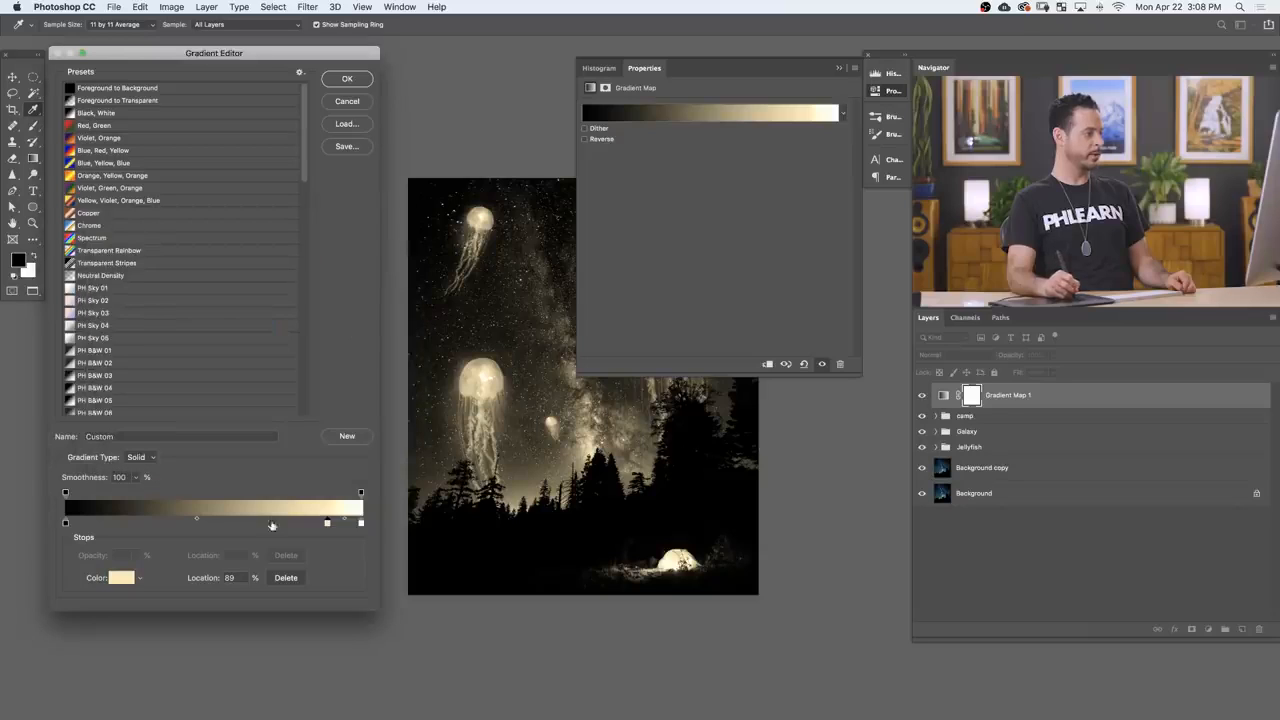
Step: Add a color stop at 64% of the gradient and set it to teal 5dbda3
click(257, 522)
double_click(255, 522)
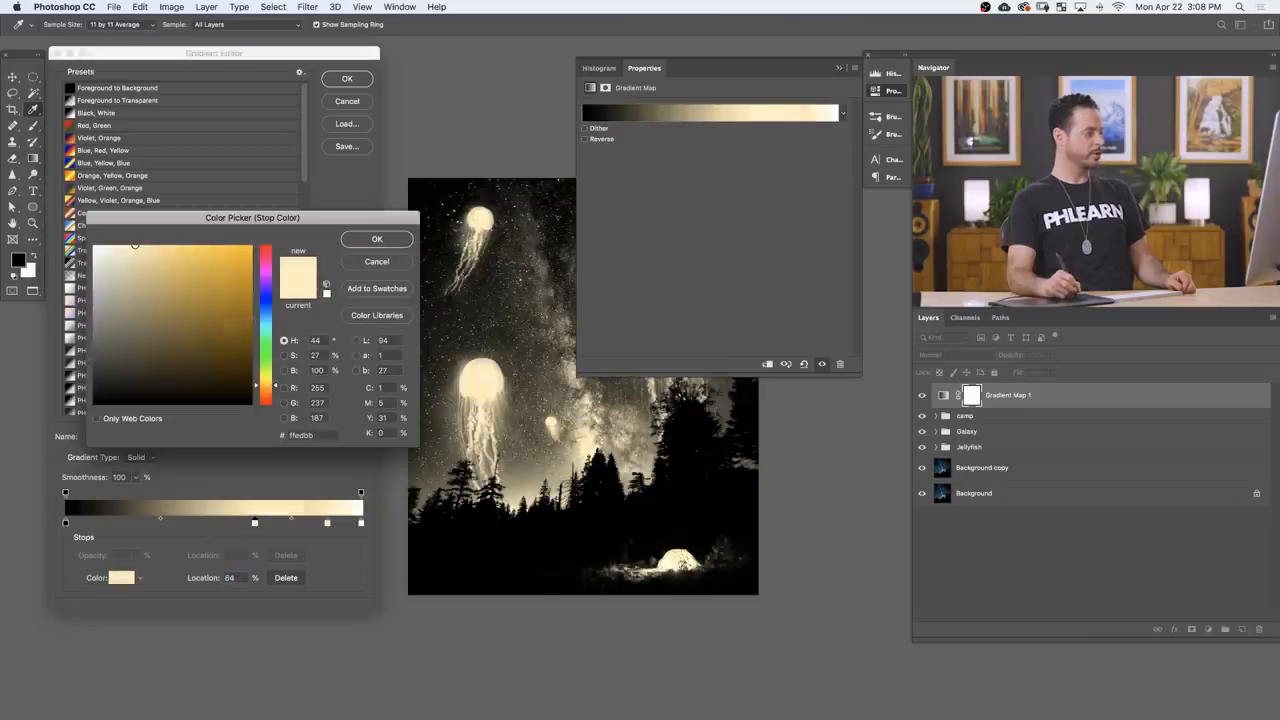
drag(272, 340, 275, 333)
mouse_move(135, 245)
mouse_down()
mouse_move(157, 287)
mouse_move(175, 281)
mouse_up()
click(377, 239)
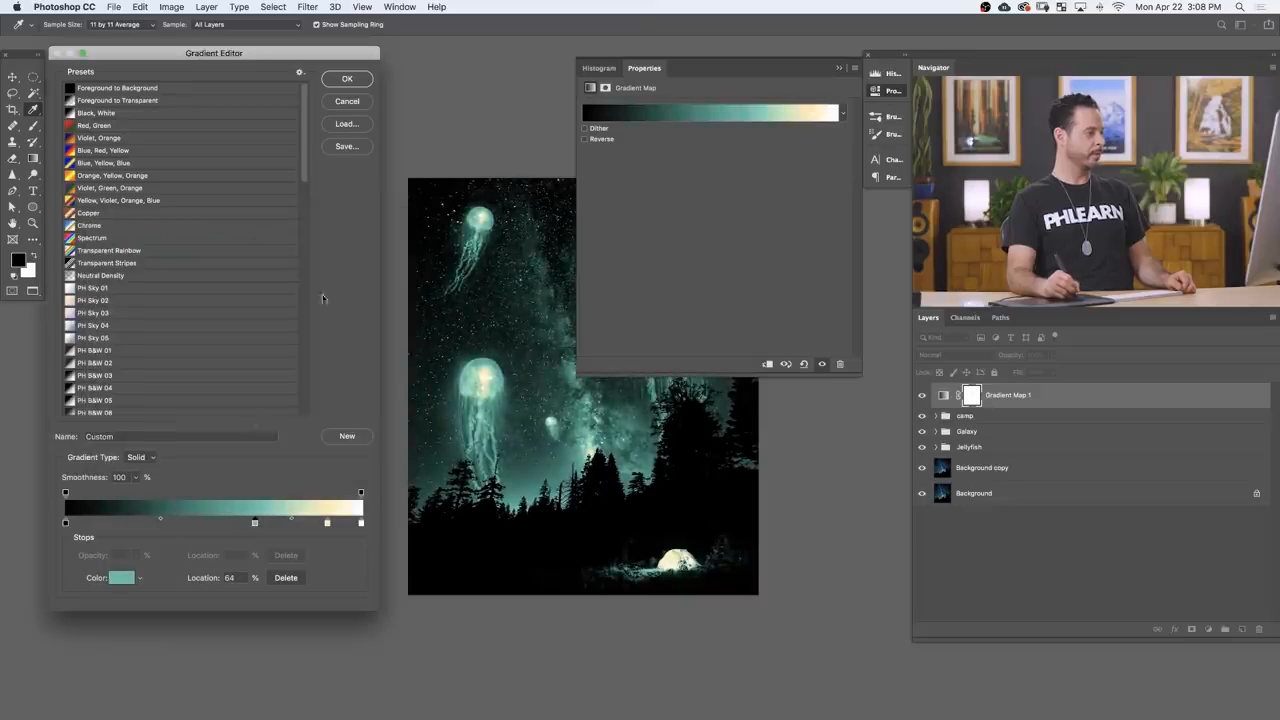
Step: Add a color stop at 31% of the gradient, set it to blue 20648b, and accept the edited gradient
click(157, 523)
double_click(156, 522)
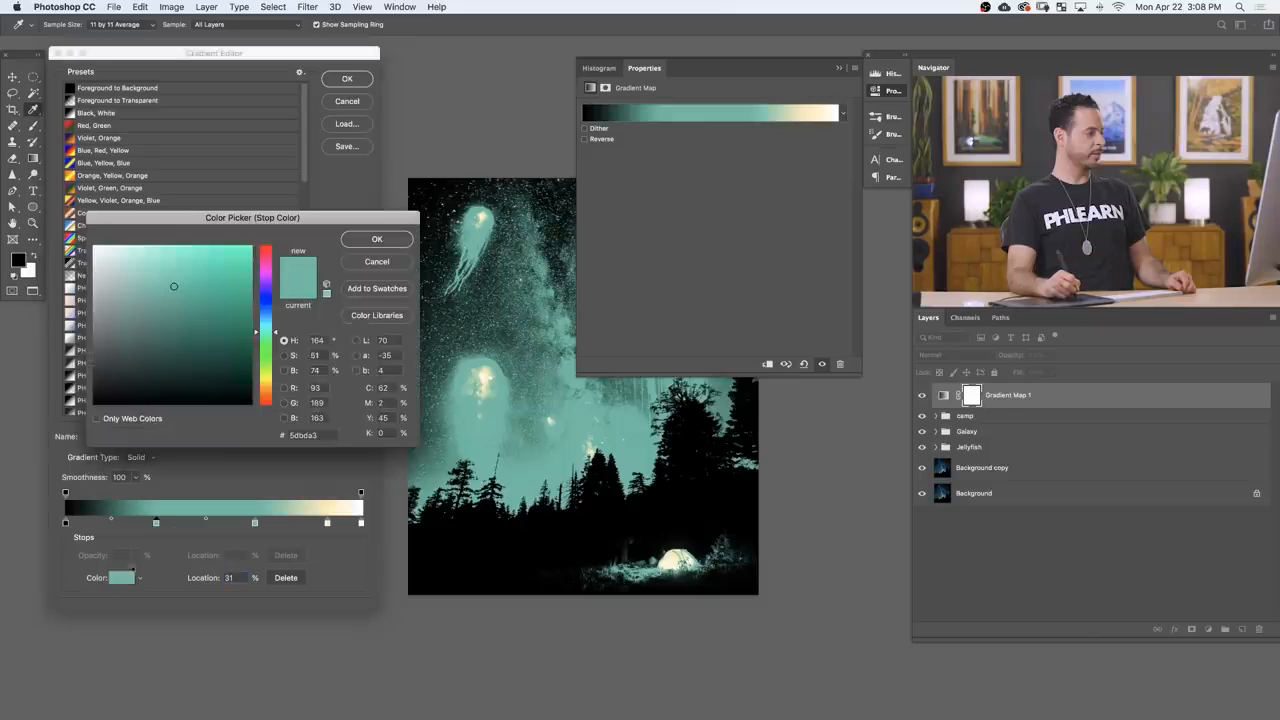
drag(271, 328, 266, 315)
click(194, 333)
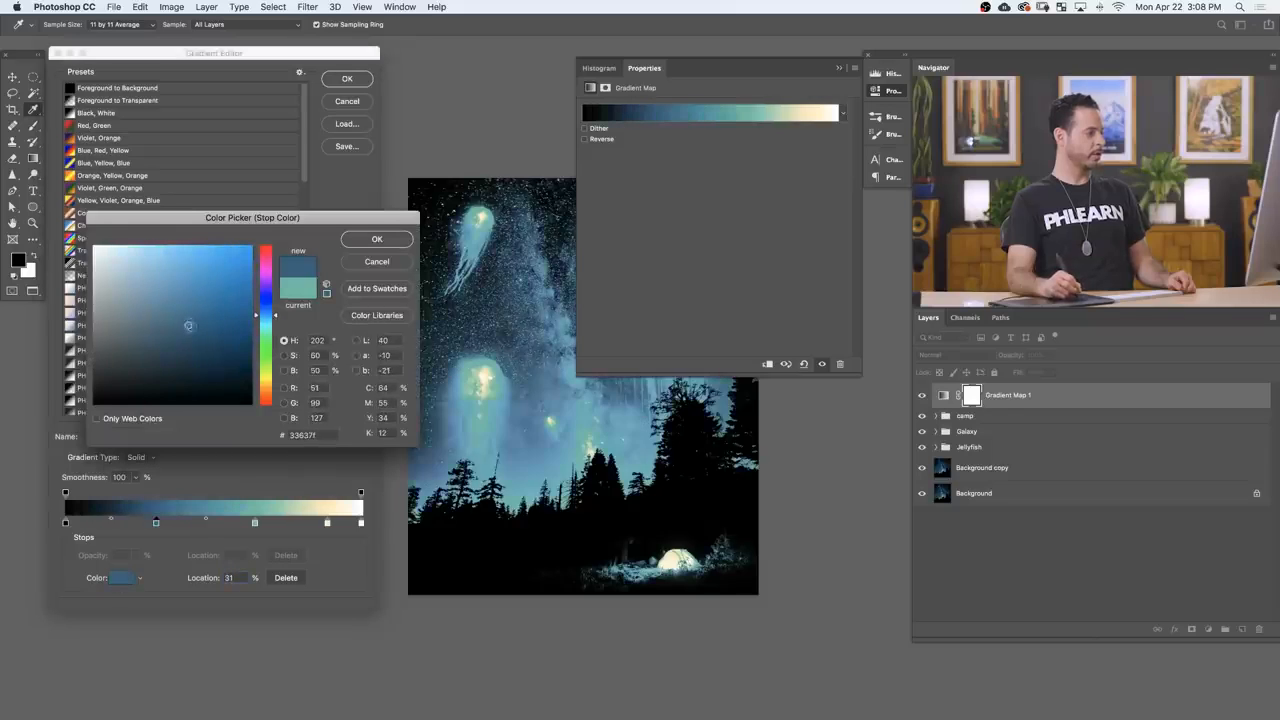
drag(194, 333, 215, 317)
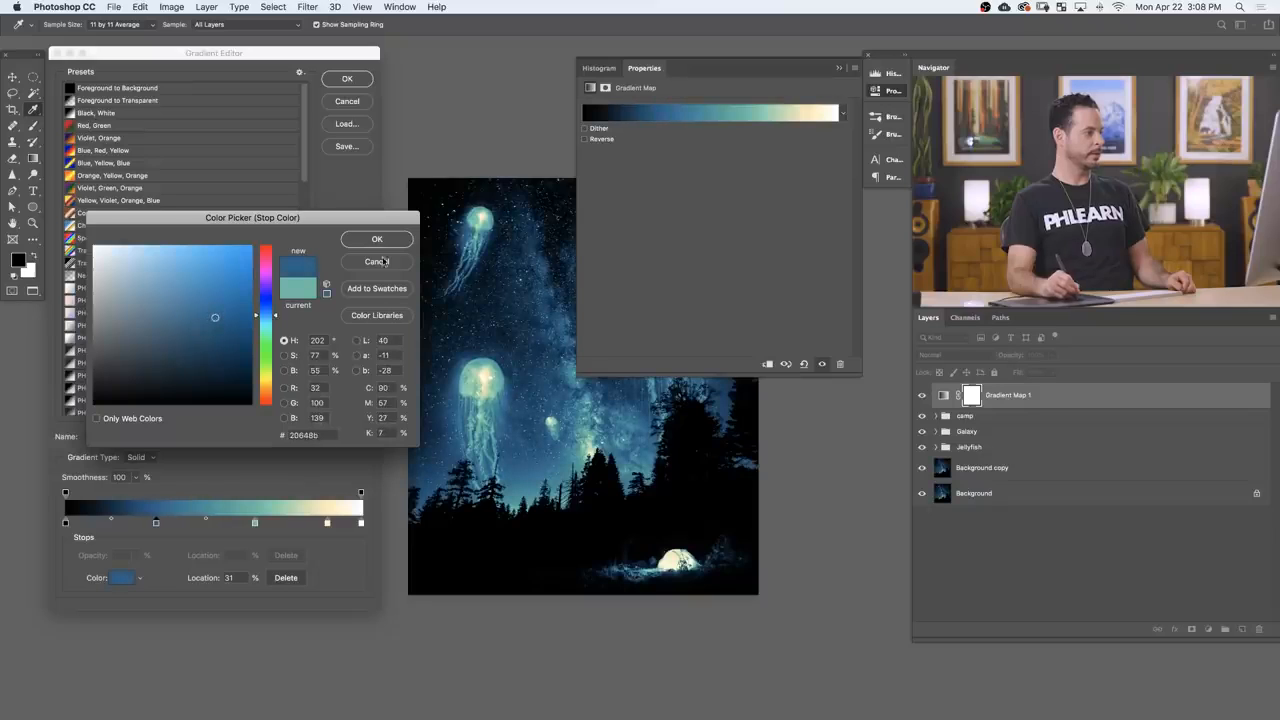
click(389, 240)
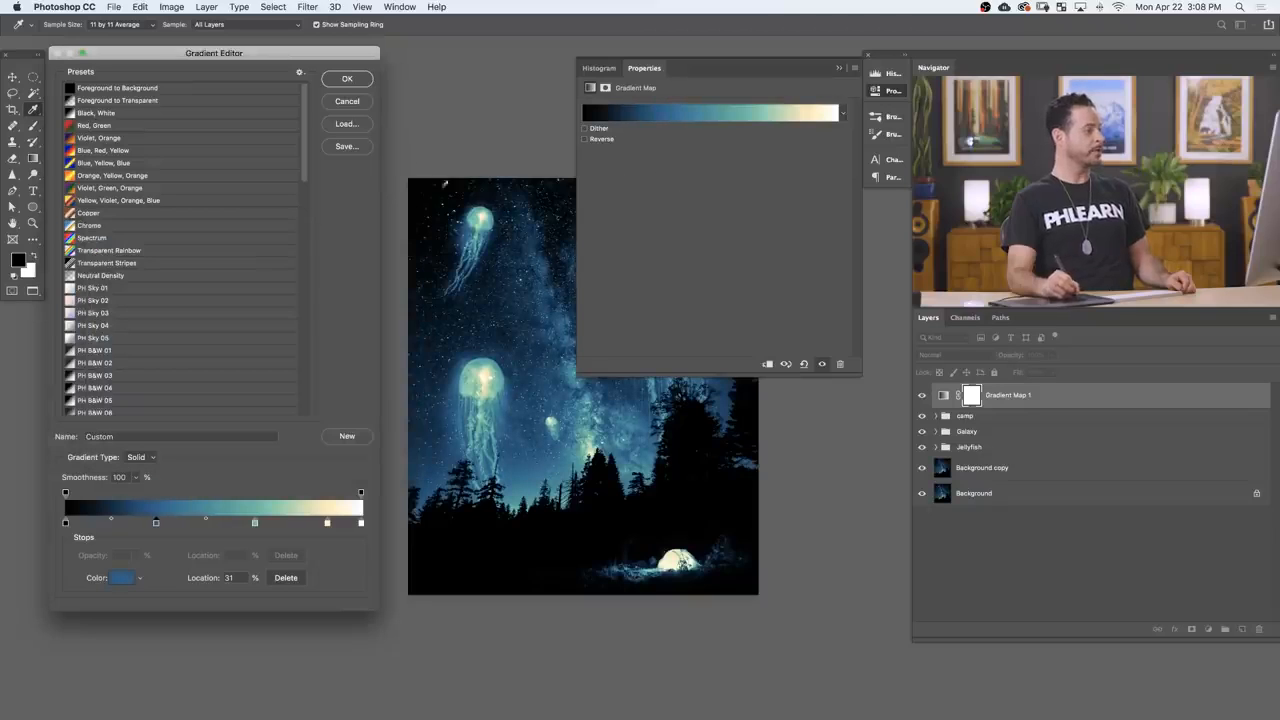
click(347, 78)
click(885, 92)
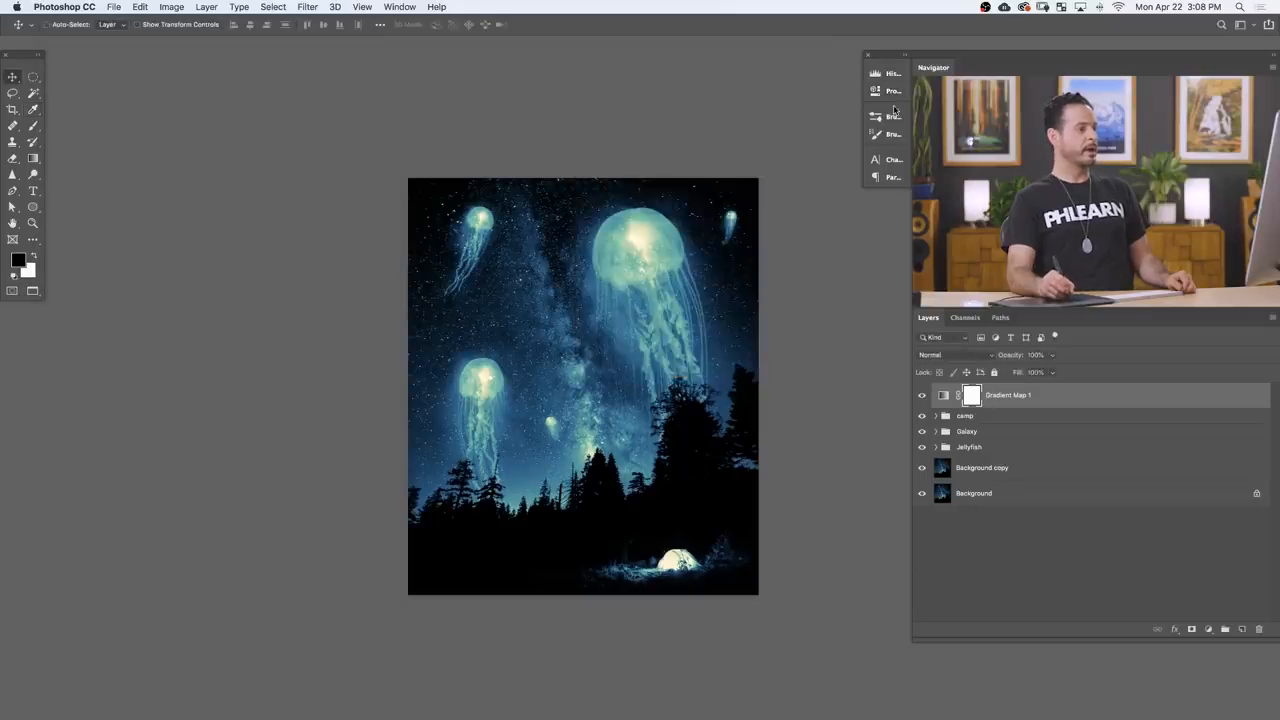
key(v)
Step: Toggle the Gradient Map layer's visibility on and off to compare the composite before and after the full-strength color grade
click(921, 399)
click(924, 399)
click(925, 399)
click(926, 398)
click(924, 397)
click(924, 397)
click(924, 397)
click(924, 397)
click(924, 397)
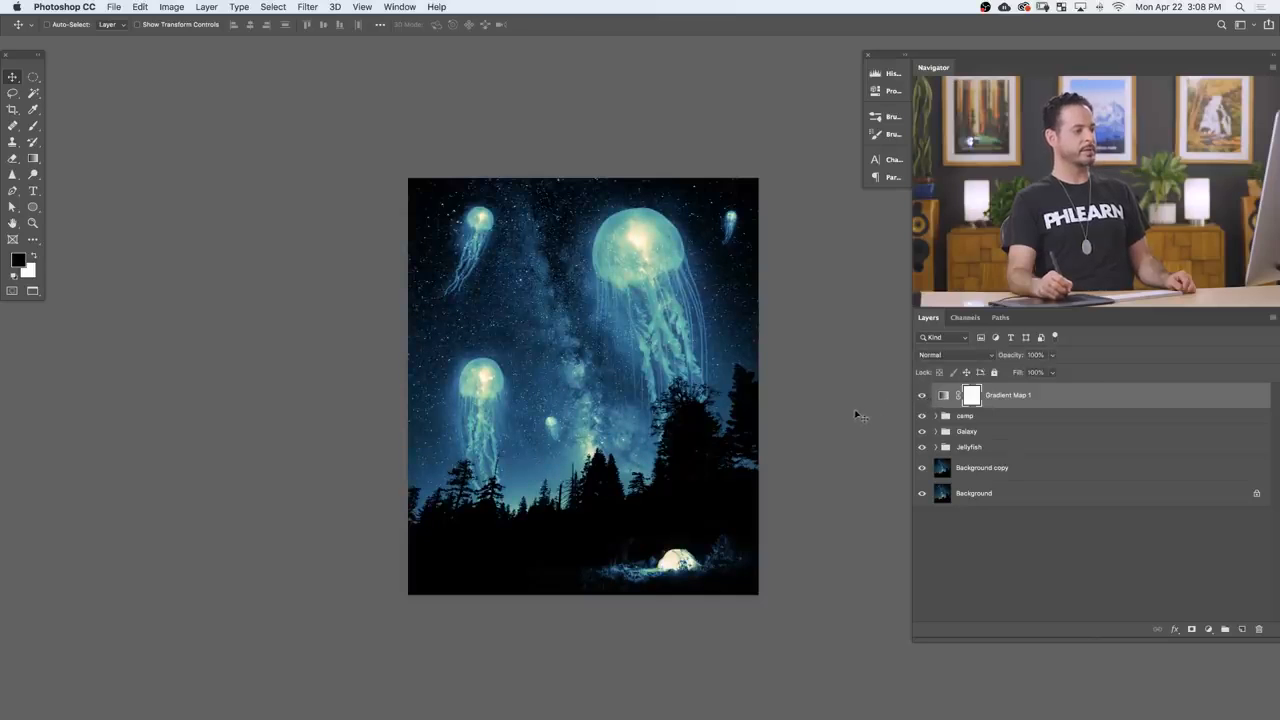
Step: Lower the opacity of the Gradient Map layer to 47%
drag(650, 497, 601, 482)
drag(577, 437, 610, 437)
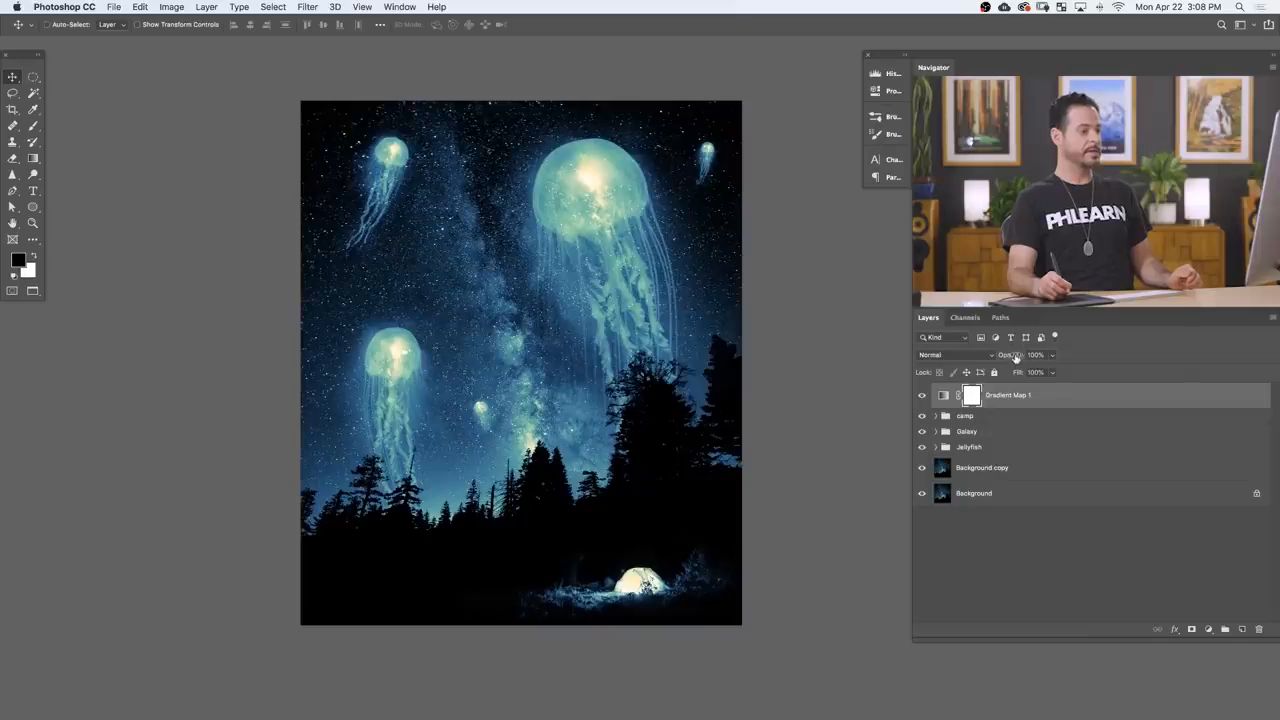
drag(1015, 357, 1009, 359)
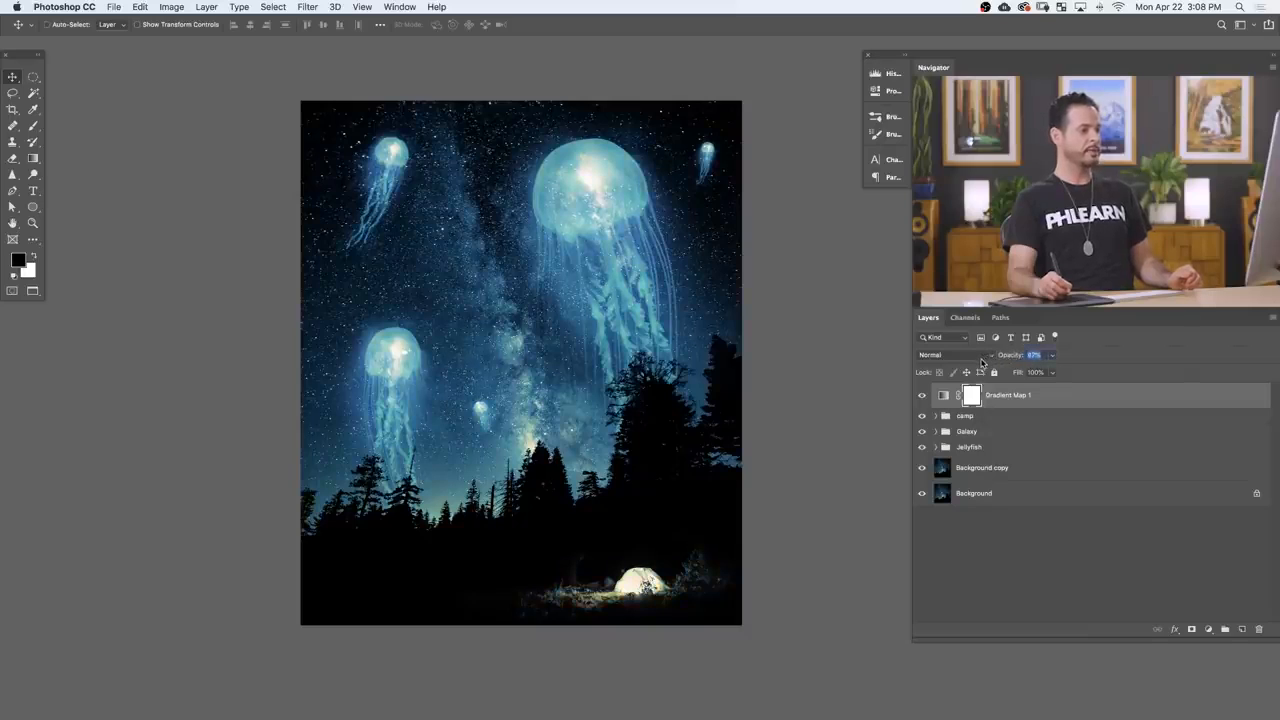
click(920, 397)
click(920, 397)
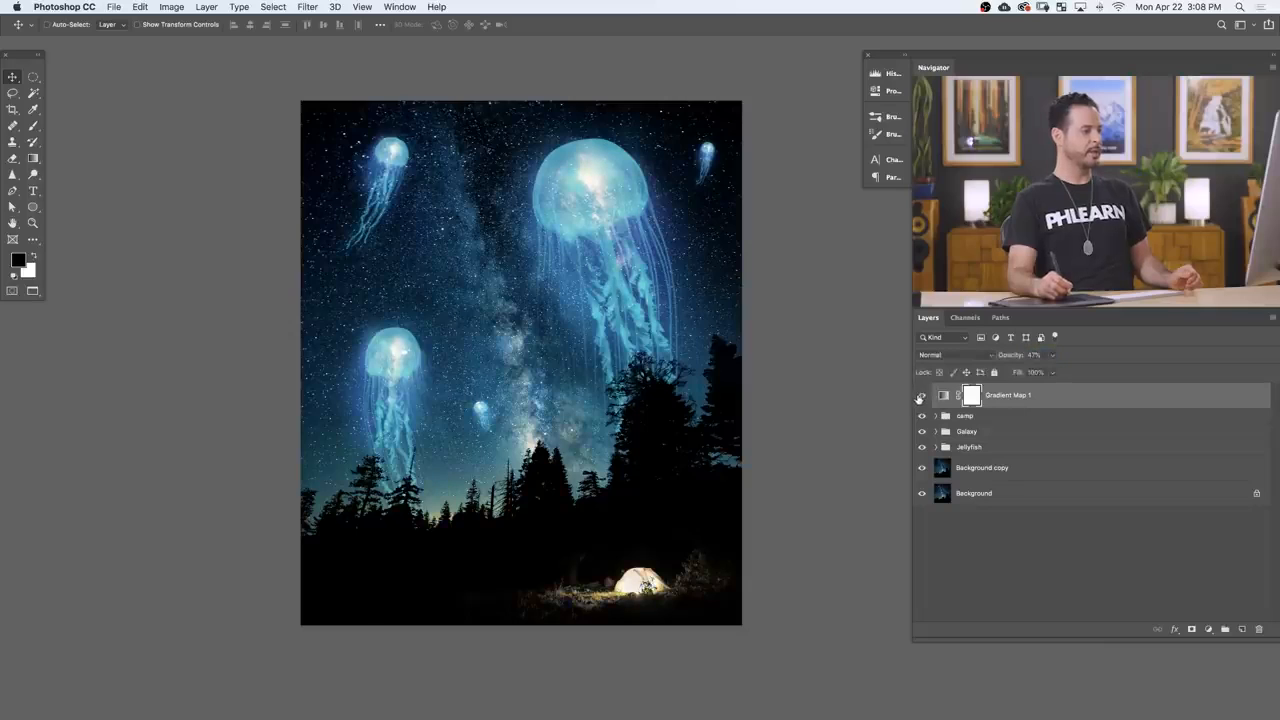
Step: Hide and show the Gradient Map layer repeatedly to examine how its reduced opacity affects the image colors
click(920, 397)
click(920, 397)
click(920, 397)
click(920, 397)
click(920, 397)
click(920, 397)
click(920, 397)
click(920, 397)
click(920, 397)
click(921, 398)
click(921, 398)
click(921, 398)
click(922, 397)
click(922, 397)
Step: Lower the Gradient Map layer's opacity to 28% and paint black at 20% flow on its mask over the lit tent
drag(1016, 358, 1006, 358)
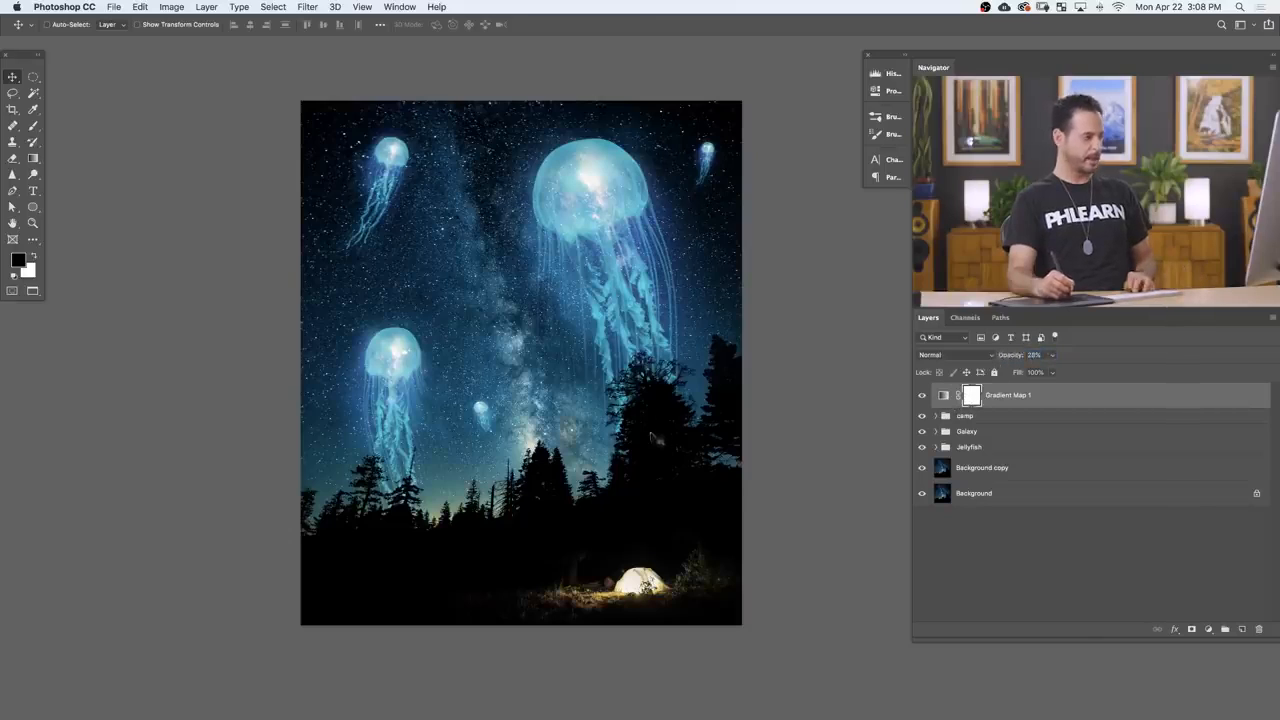
key(b)
key(shift+2)
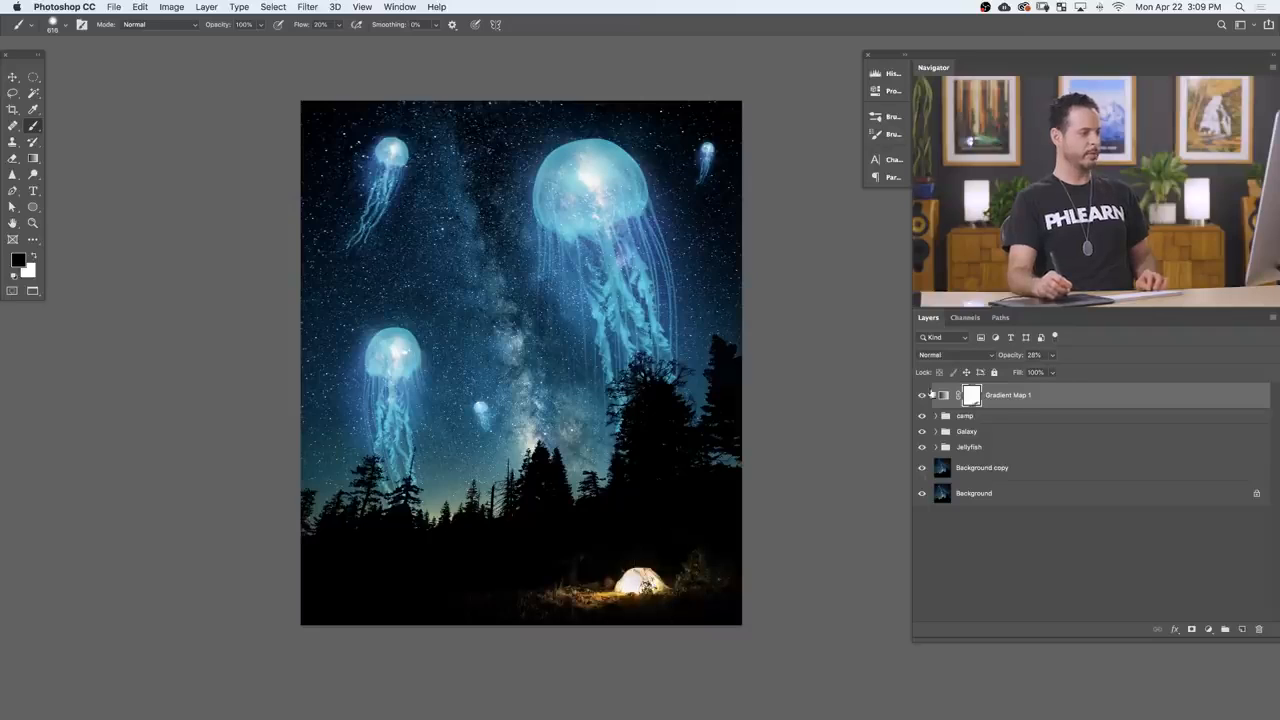
click(921, 398)
click(921, 398)
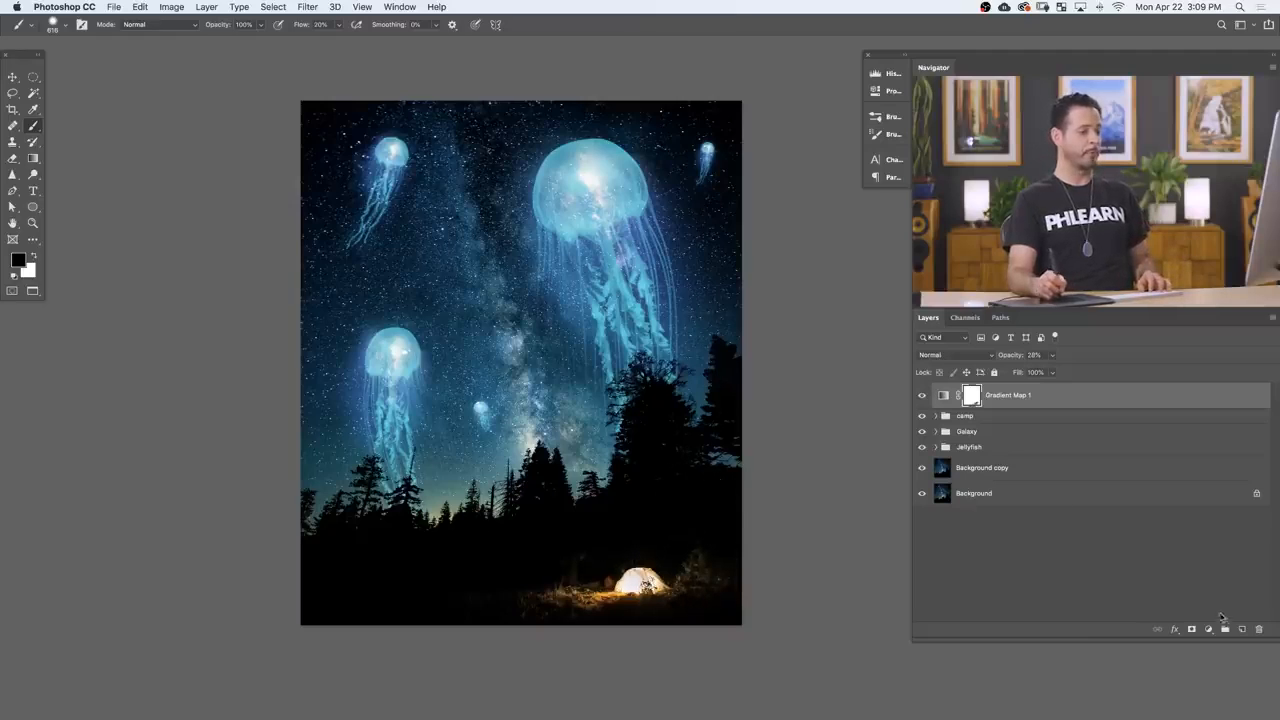
Step: Add a Levels adjustment layer on top and raise the Blue channel's black output level to tint the shadows slightly blue
click(1207, 633)
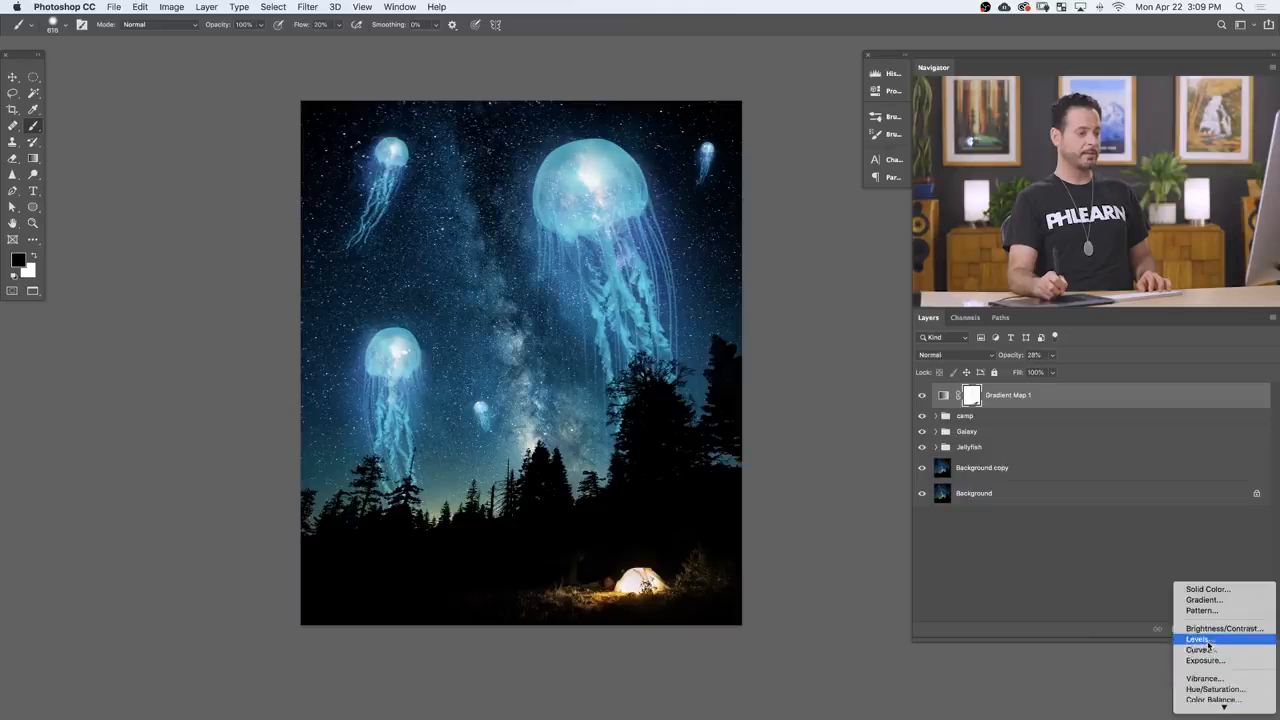
click(783, 298)
click(639, 133)
click(640, 160)
double_click(721, 248)
key(Up)
key(Up)
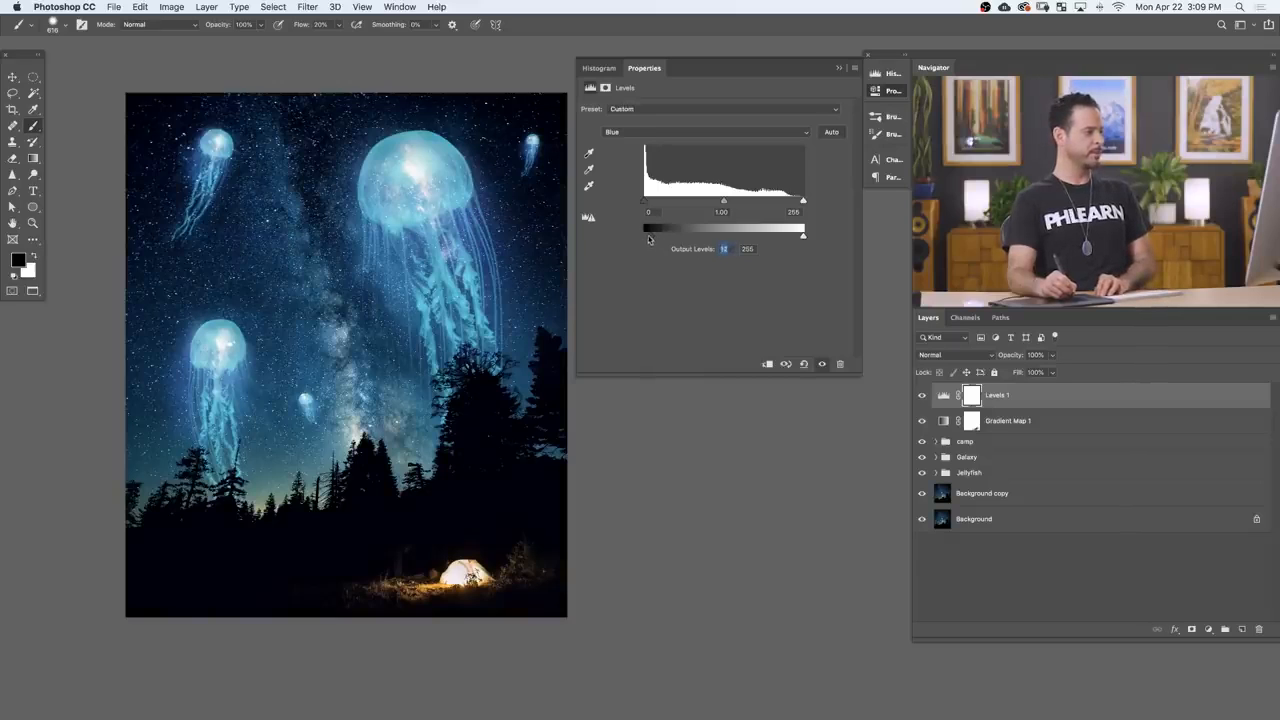
mouse_move(641, 236)
mouse_down()
mouse_move(690, 236)
mouse_move(648, 233)
mouse_up()
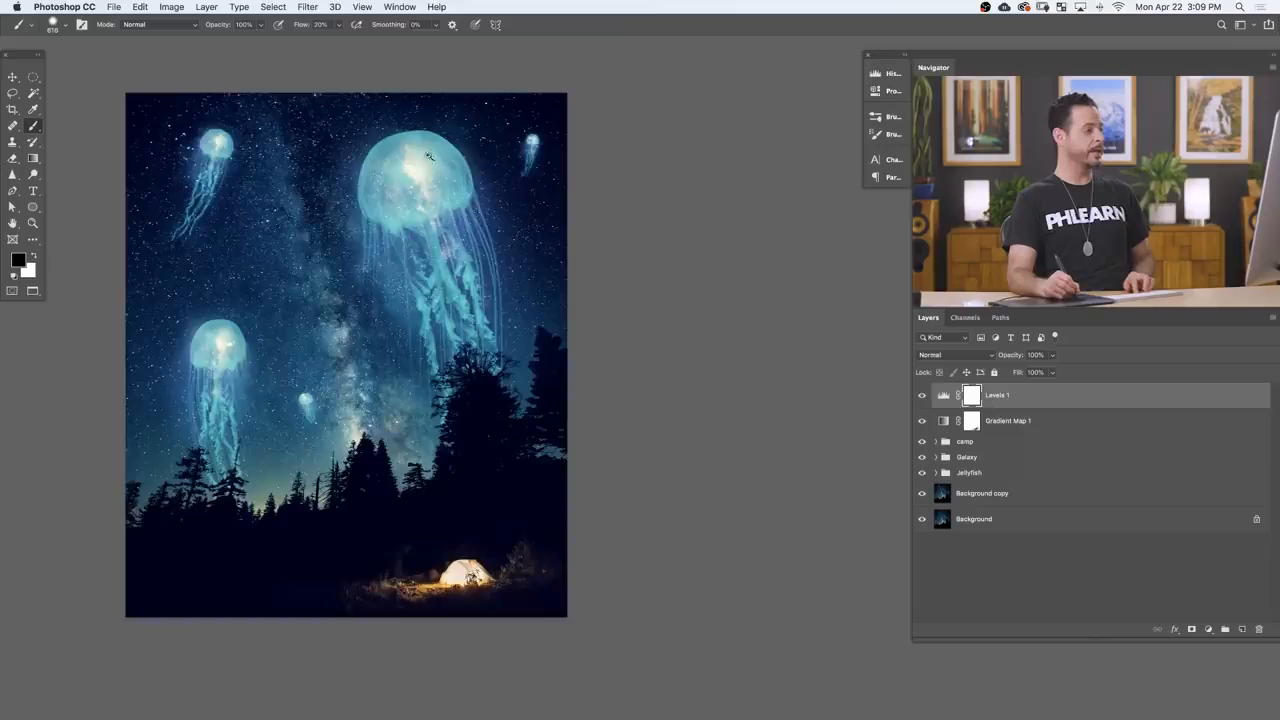
Step: Examine the graded composite up close, from the jellyfish and starry sky down to the glowing tent
scroll(414, 214, up, 5)
scroll(599, 244, down, 5)
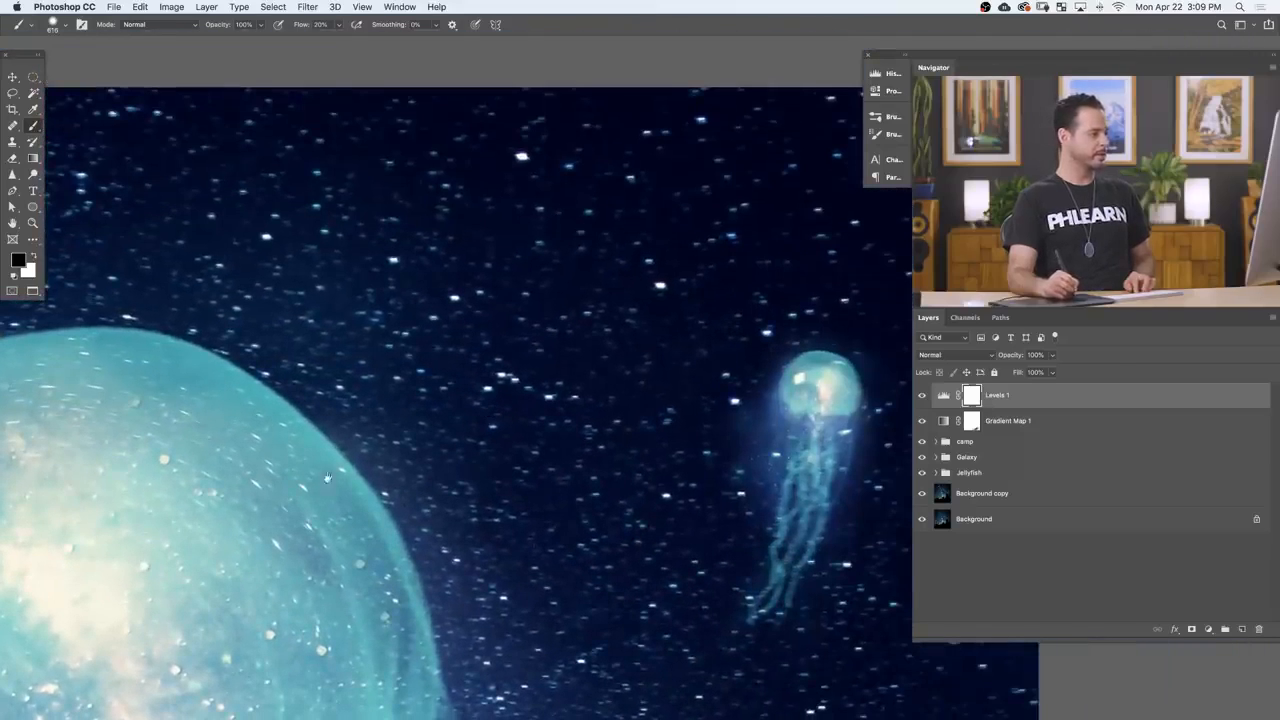
scroll(341, 472, up, 4)
drag(341, 472, 564, 348)
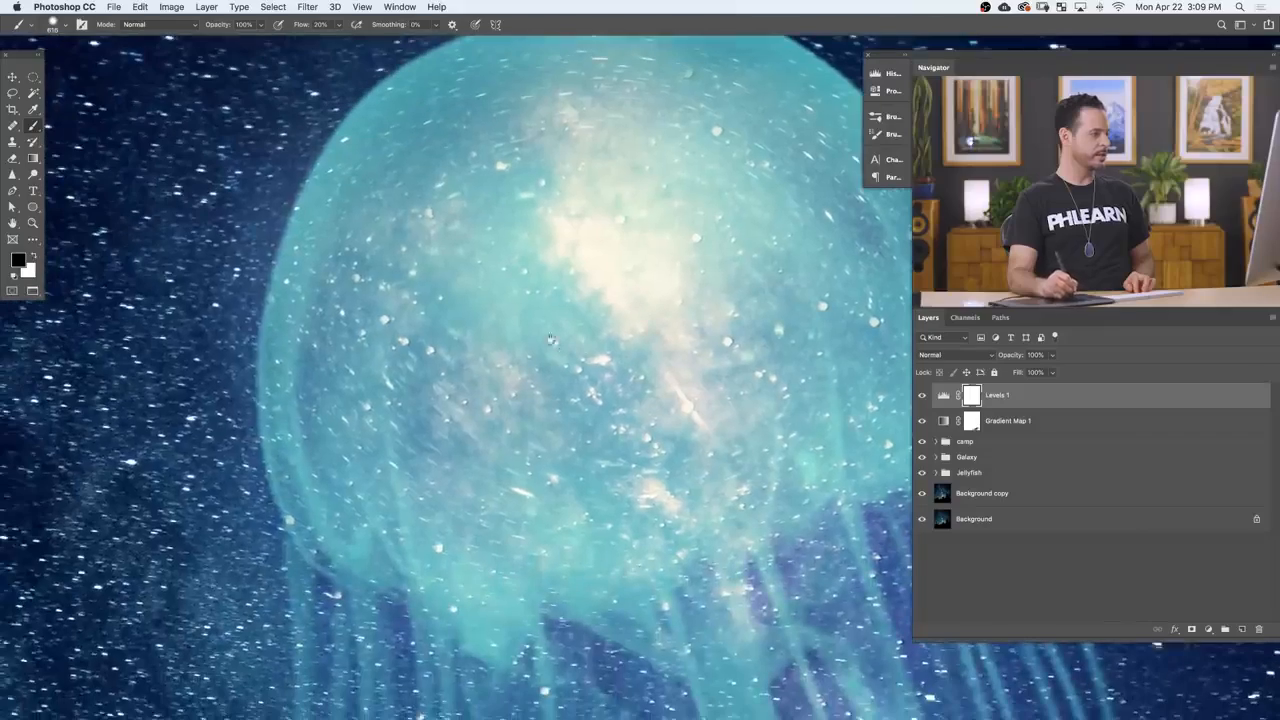
drag(304, 460, 740, 390)
drag(340, 200, 655, 205)
drag(417, 571, 620, 110)
drag(650, 560, 393, 260)
drag(643, 522, 359, 183)
drag(690, 590, 175, 145)
drag(715, 610, 306, 309)
drag(670, 610, 330, 270)
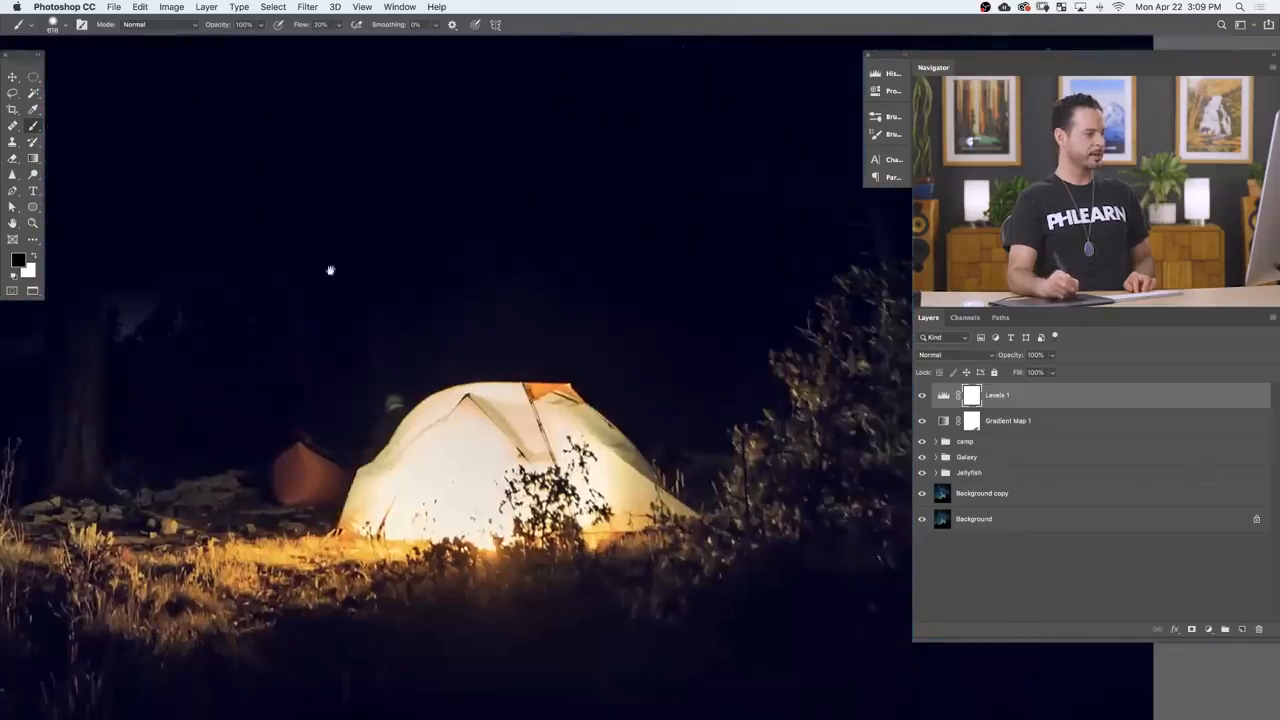
drag(379, 309, 766, 257)
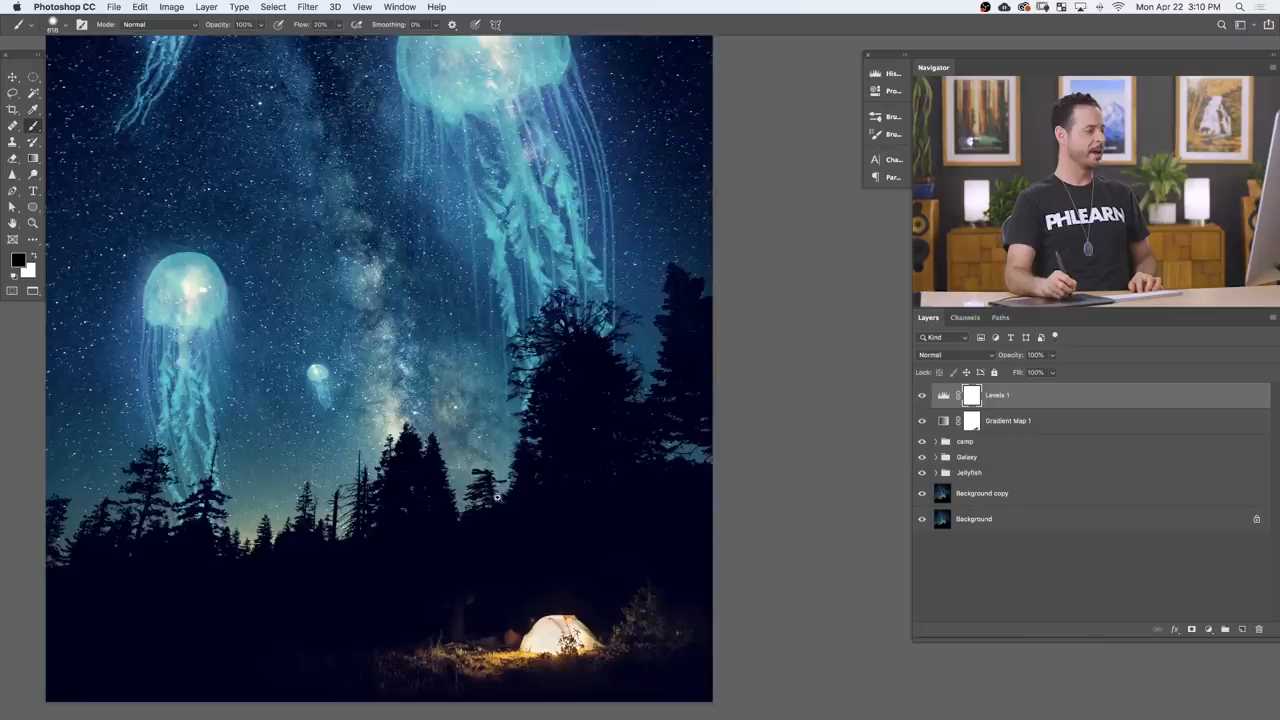
drag(497, 497, 455, 495)
drag(604, 478, 646, 503)
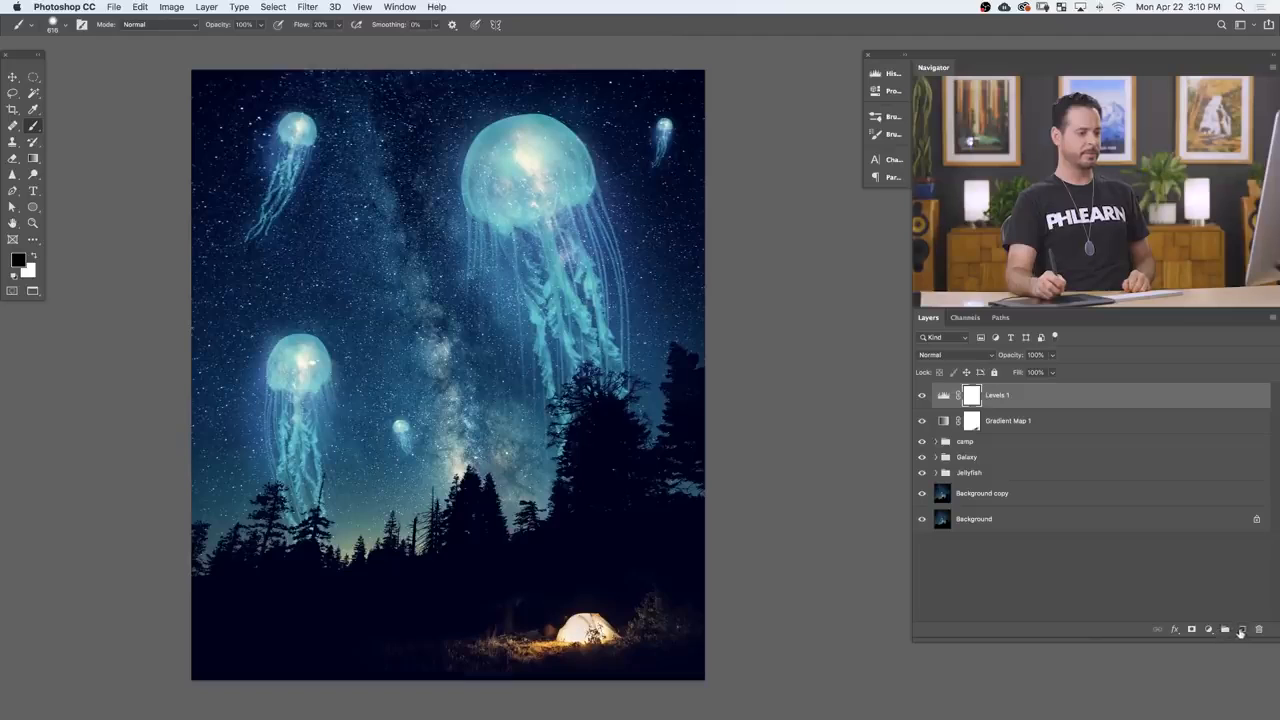
Step: Create a new layer above the Levels adjustment and fill it with 50% Gray in Normal mode at 100% opacity
click(1240, 630)
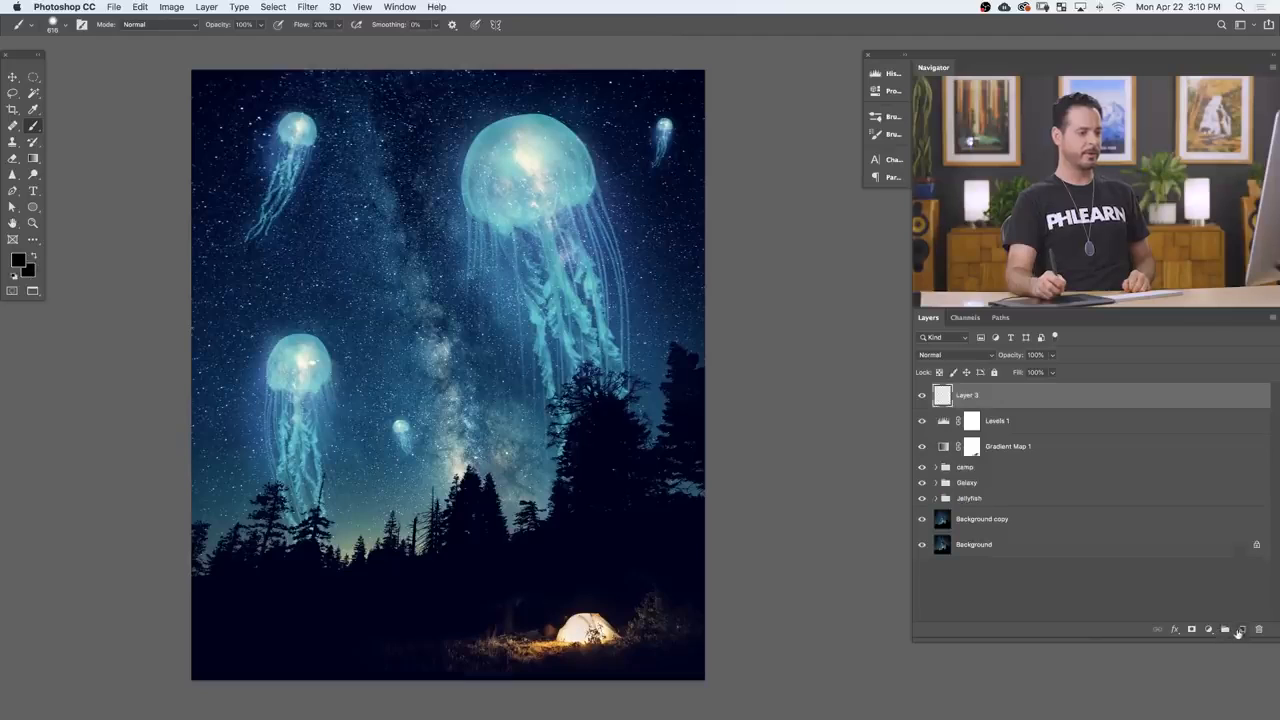
click(146, 8)
click(160, 204)
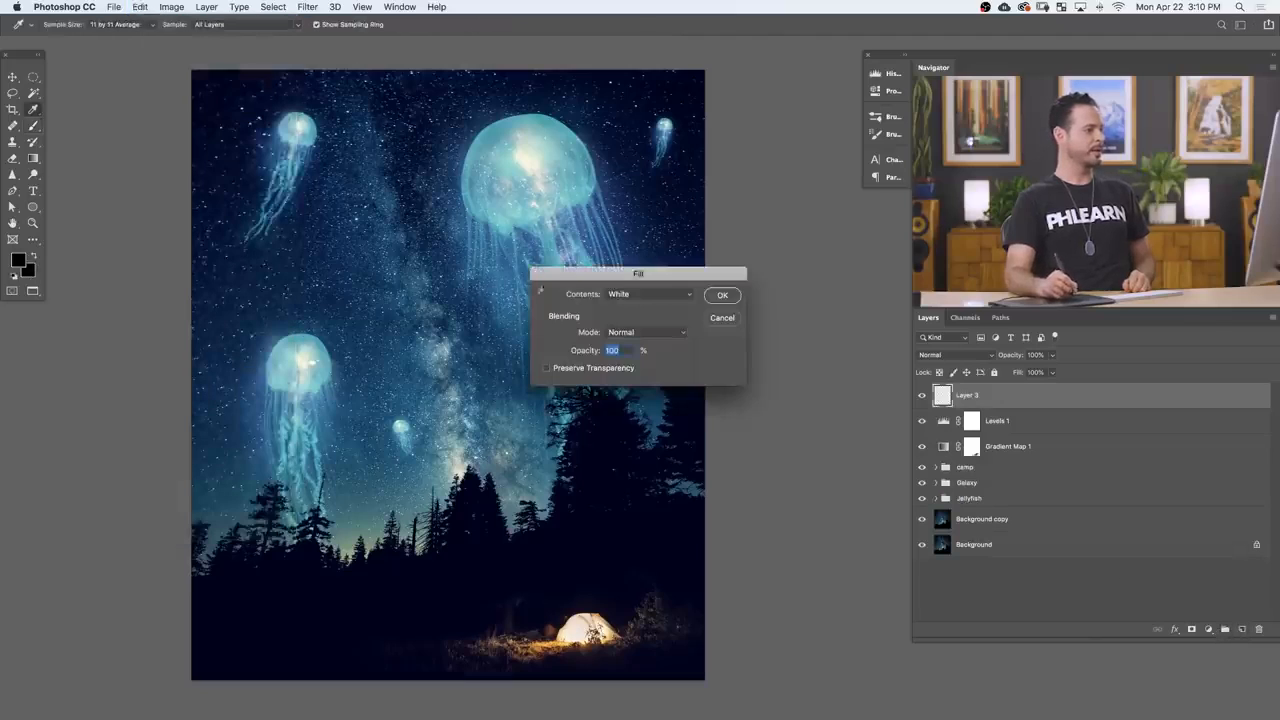
click(648, 294)
click(642, 283)
click(724, 296)
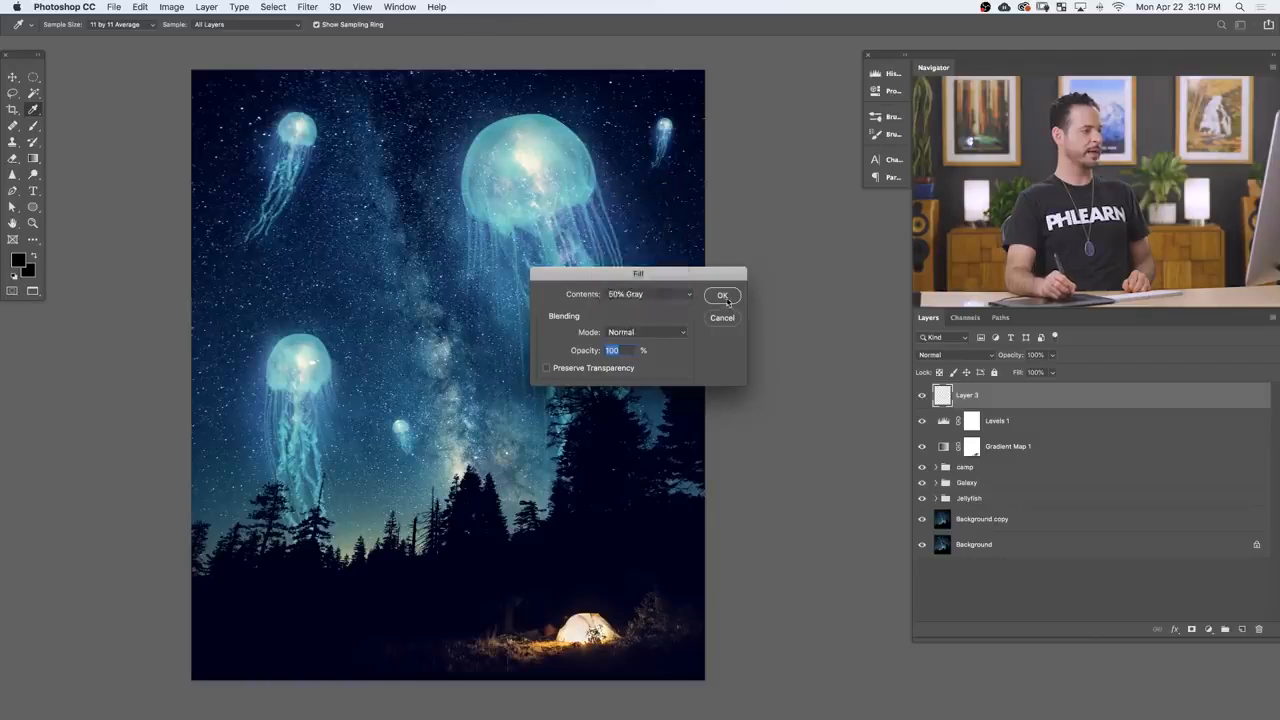
Step: Apply 127.13% uniform monochromatic noise to the gray layer and set its blending mode to Soft Light
key(b)
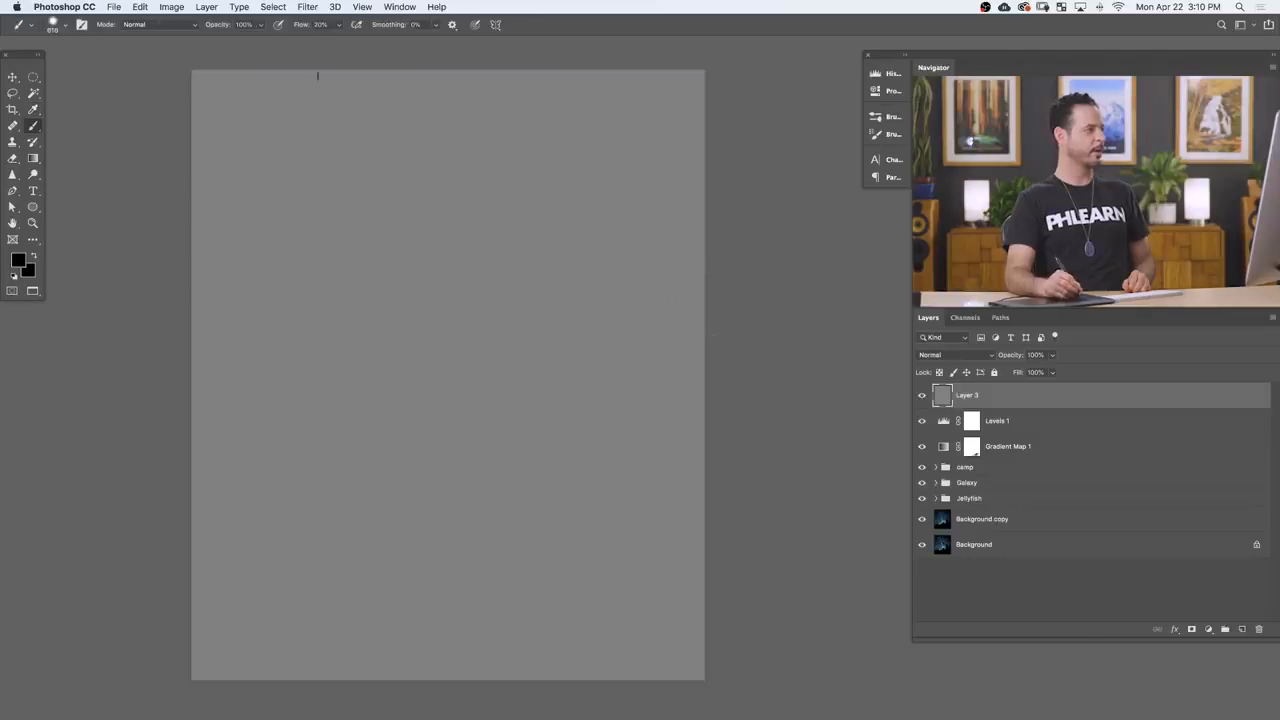
click(309, 8)
mouse_move(440, 191)
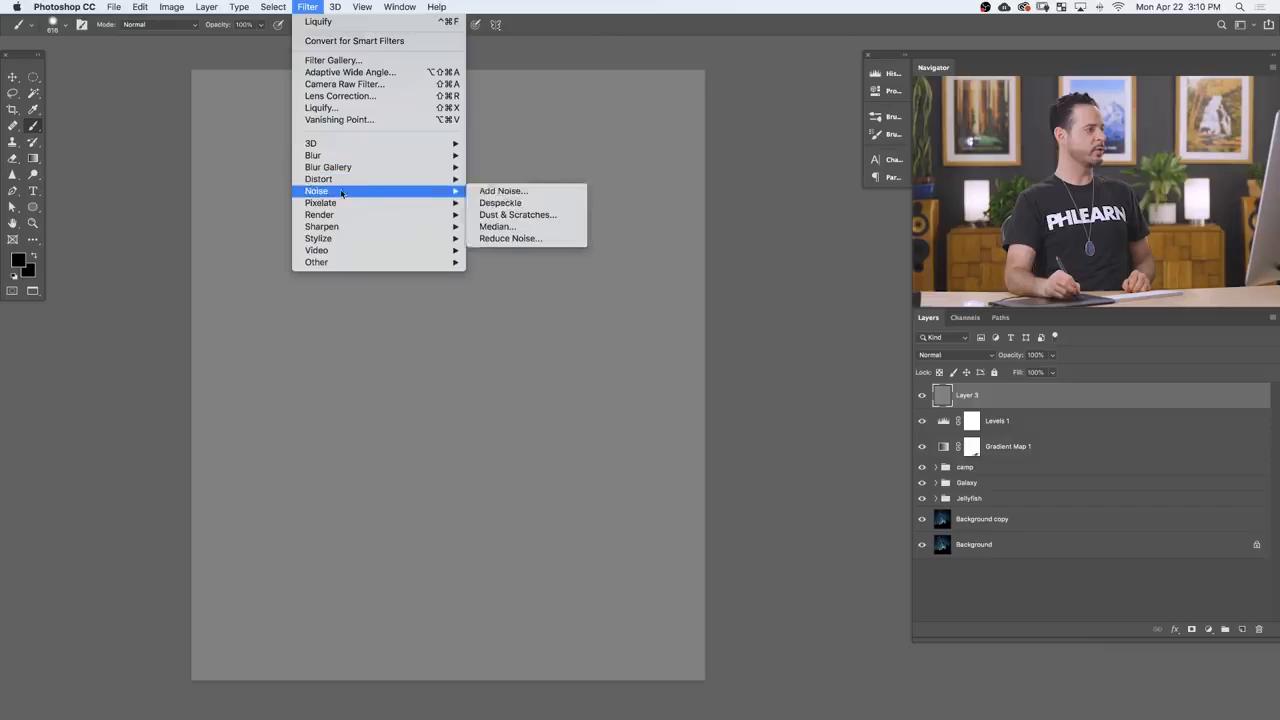
click(505, 191)
drag(577, 346, 585, 347)
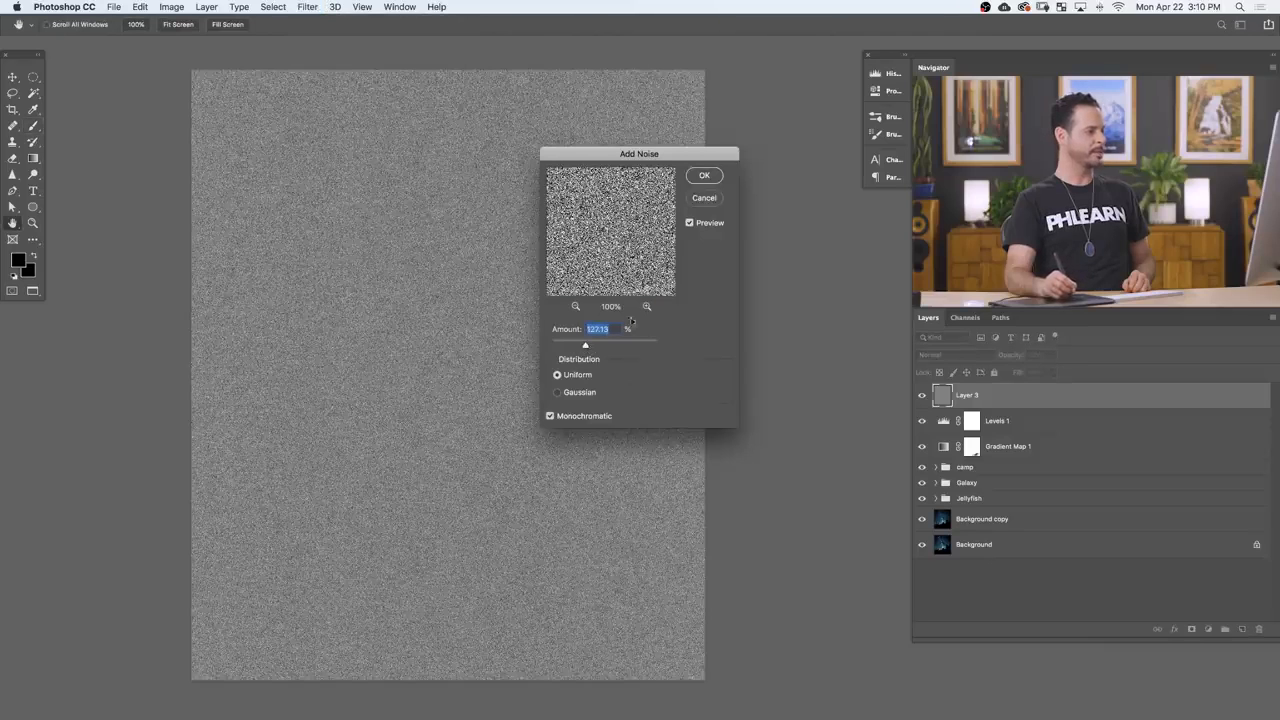
click(704, 176)
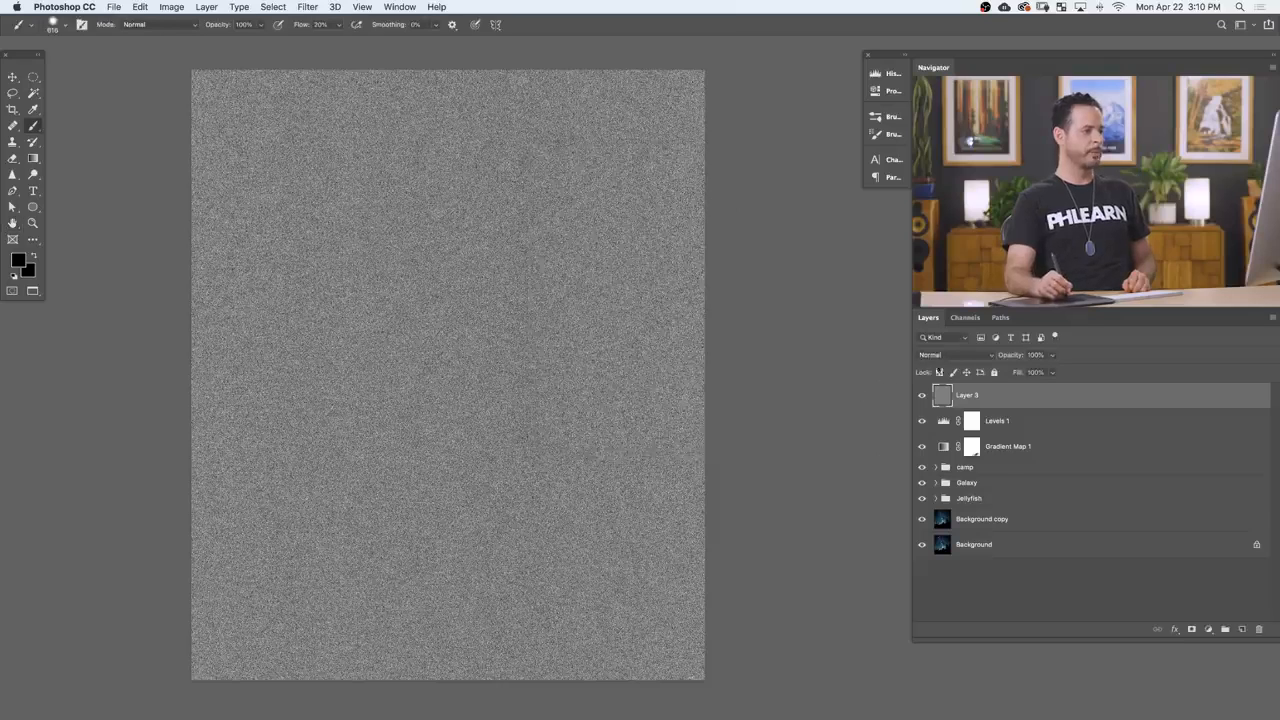
click(935, 355)
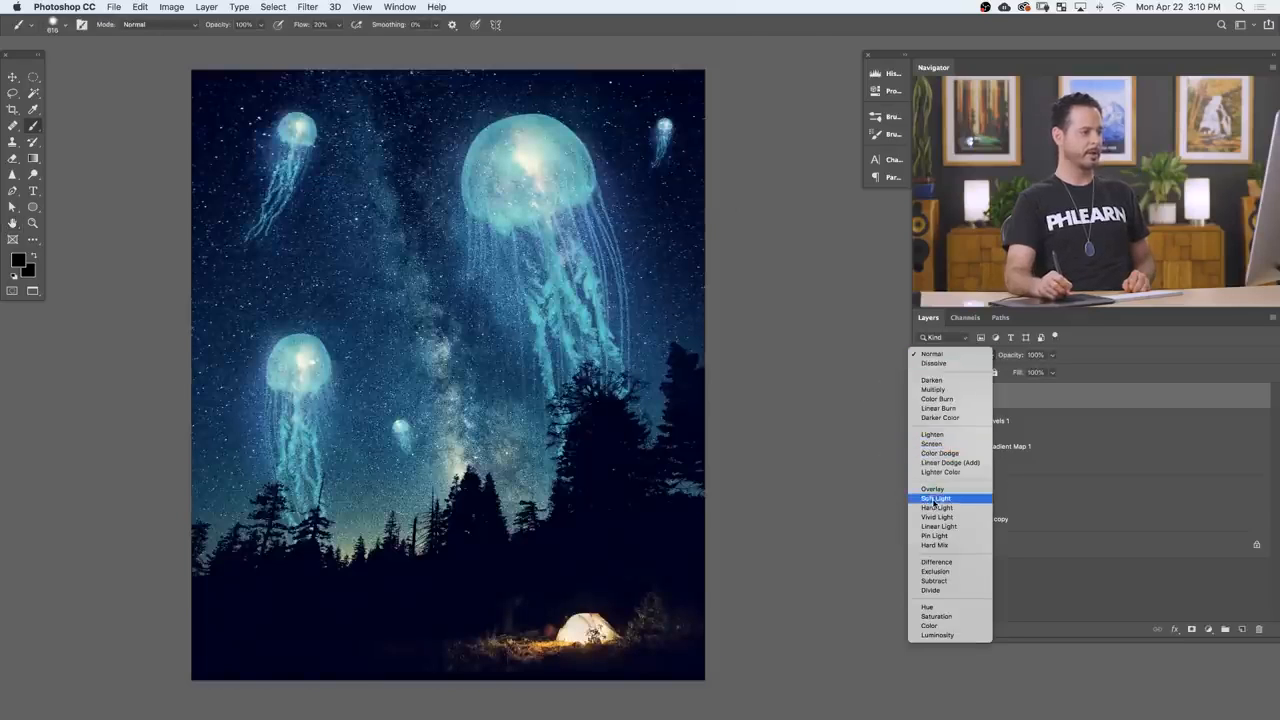
click(936, 498)
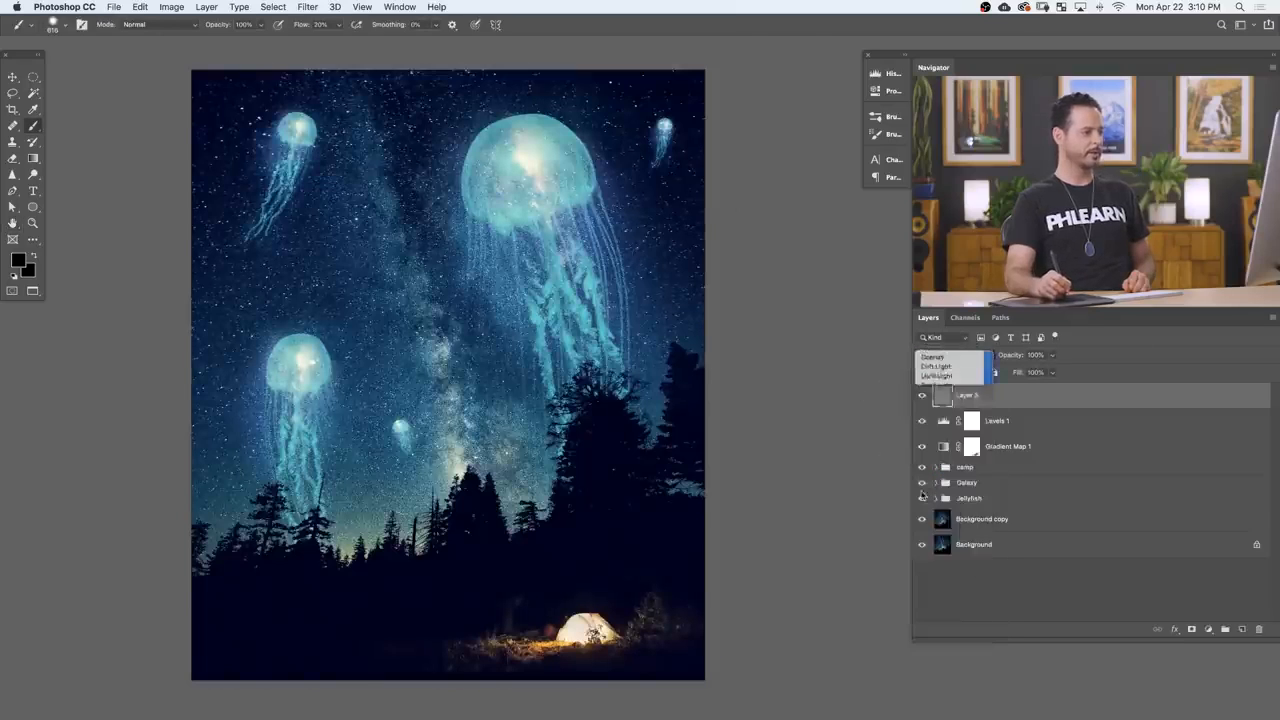
Step: Examine the large jellyfish up close with the noise layer hidden and shown to judge the grain
scroll(572, 160, up, 3)
drag(634, 138, 667, 338)
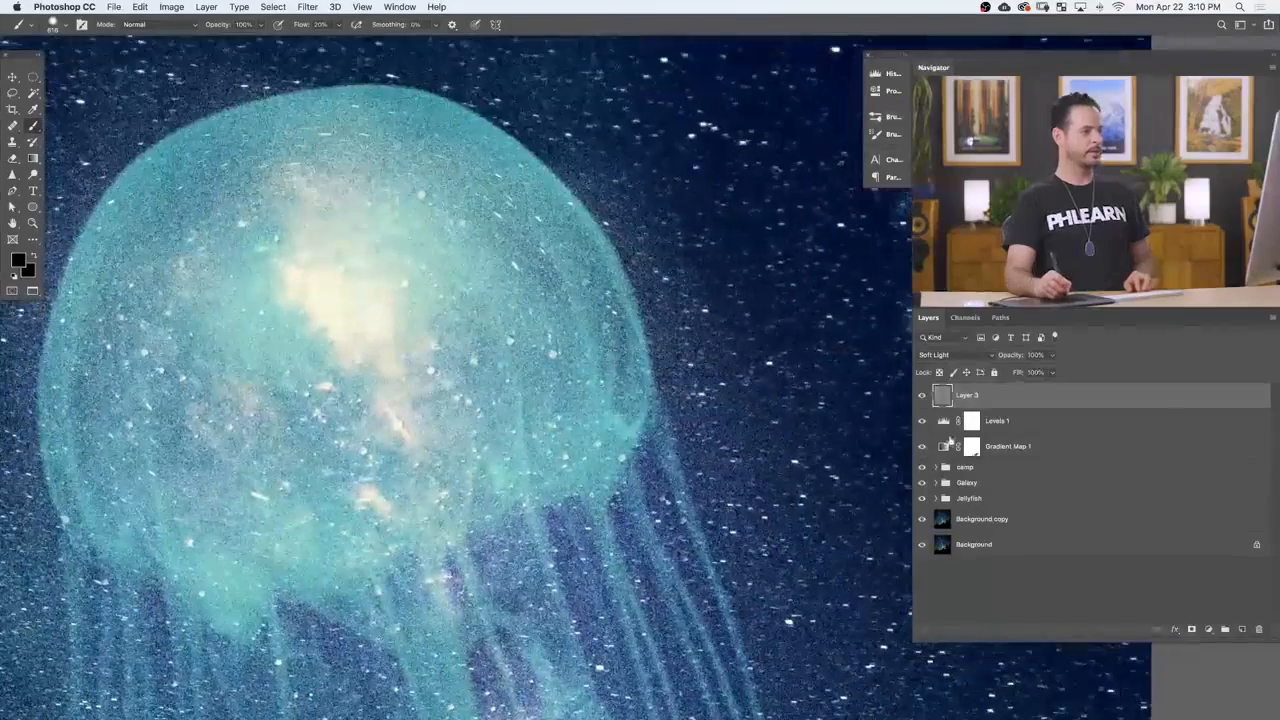
click(921, 398)
click(921, 398)
click(921, 398)
click(921, 398)
click(922, 399)
click(922, 399)
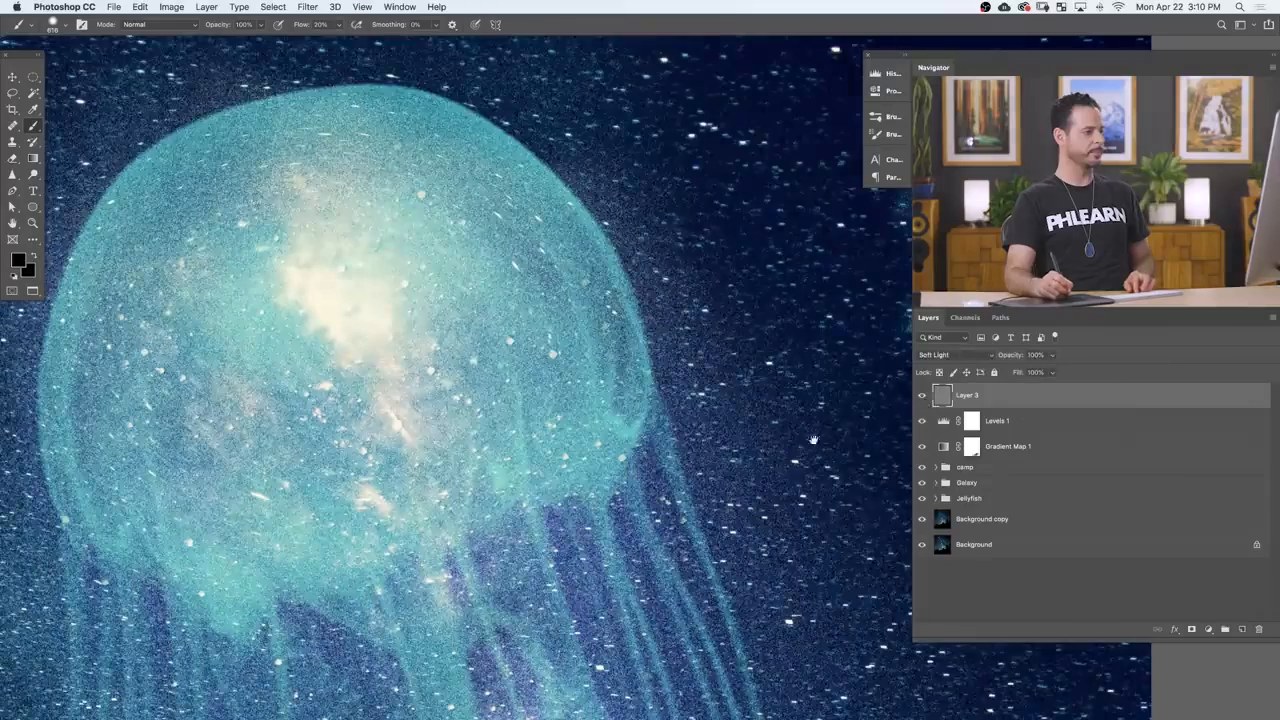
scroll(737, 470, down, 3)
scroll(737, 470, down, 5)
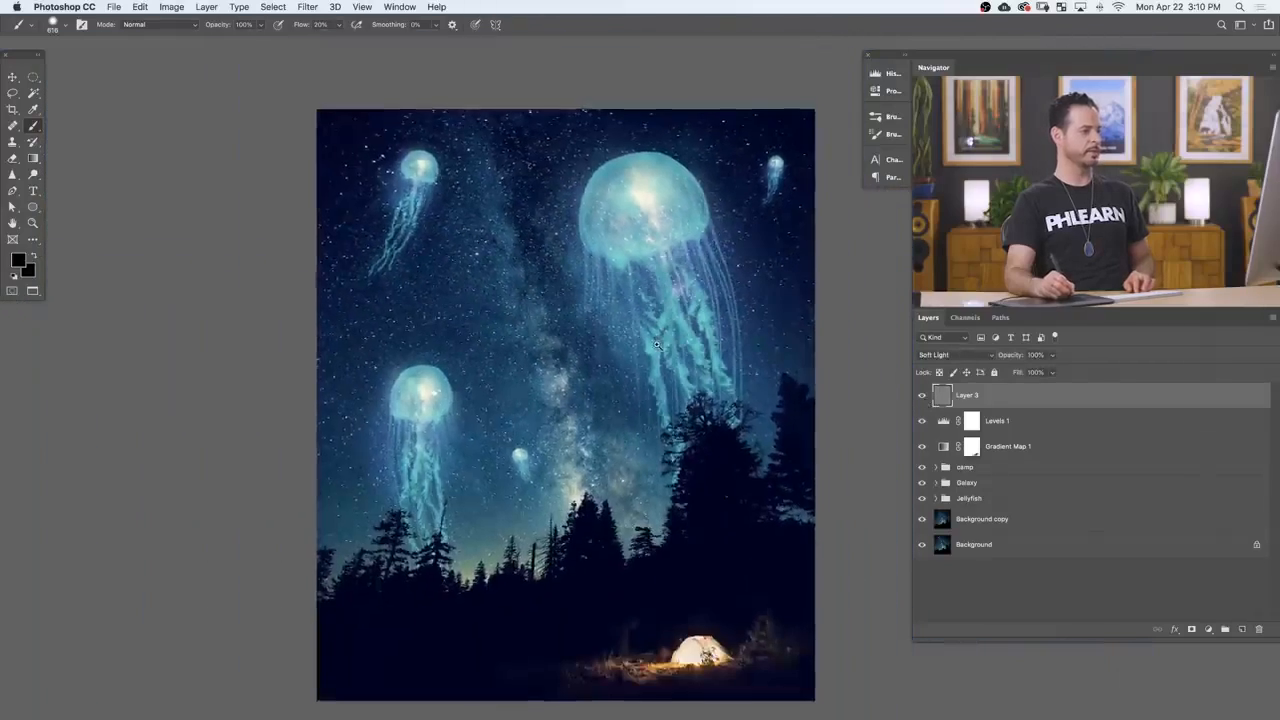
Step: Compare the whole composite and the glowing tent with the noise layer switched off and on
click(922, 398)
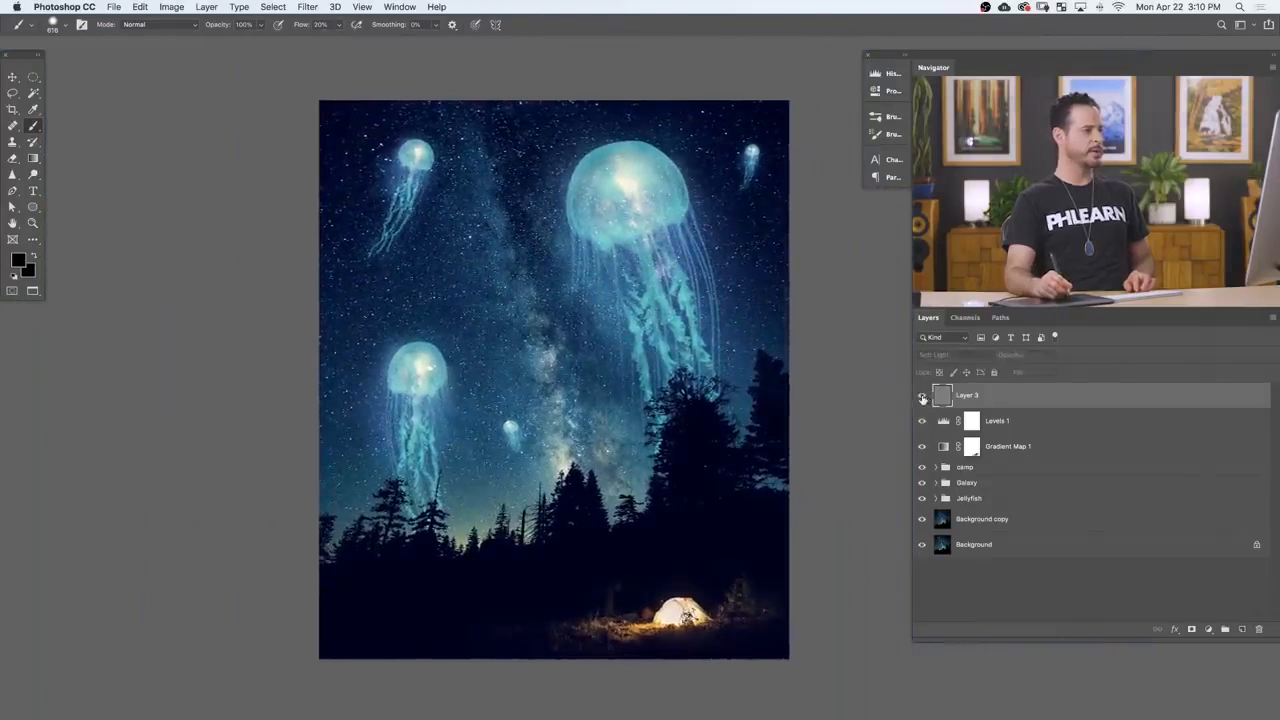
click(923, 399)
click(923, 399)
click(923, 399)
drag(730, 617, 870, 600)
click(923, 398)
click(923, 399)
click(923, 399)
click(923, 399)
click(923, 399)
click(923, 399)
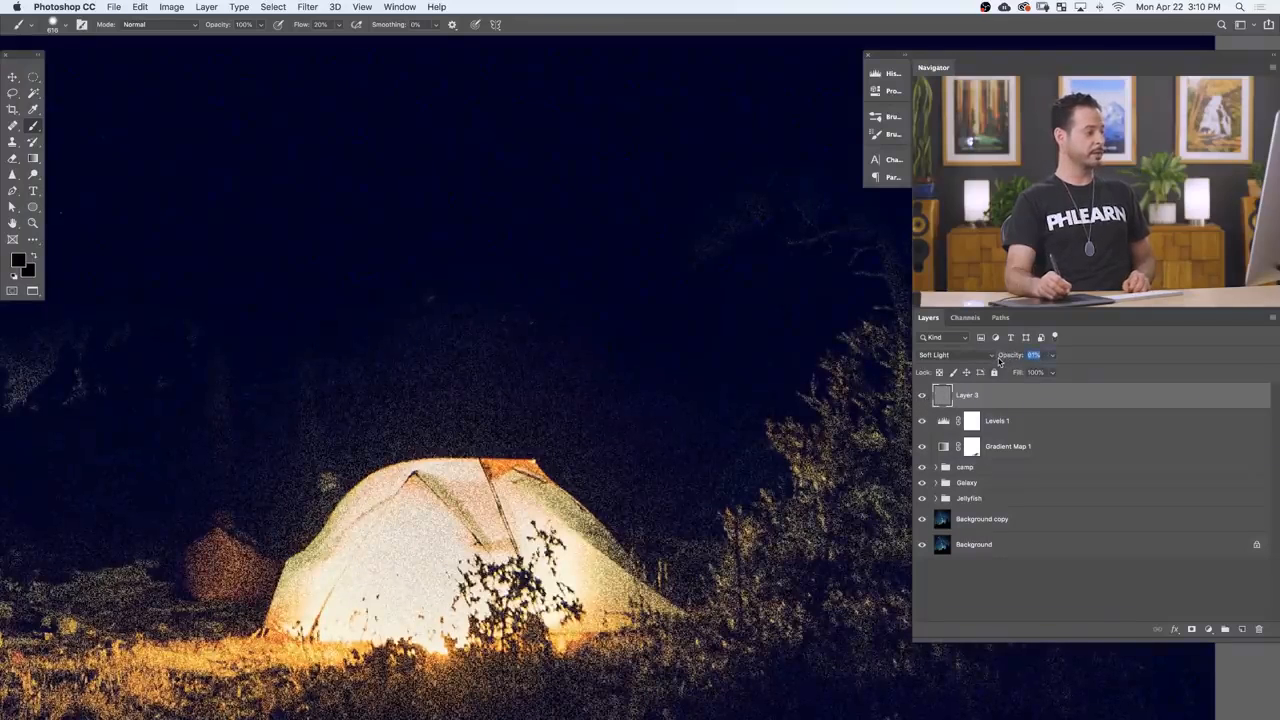
Step: Lower the noise layer's opacity to 93%
drag(1000, 362, 997, 362)
drag(728, 336, 675, 322)
drag(692, 365, 671, 425)
drag(668, 429, 657, 442)
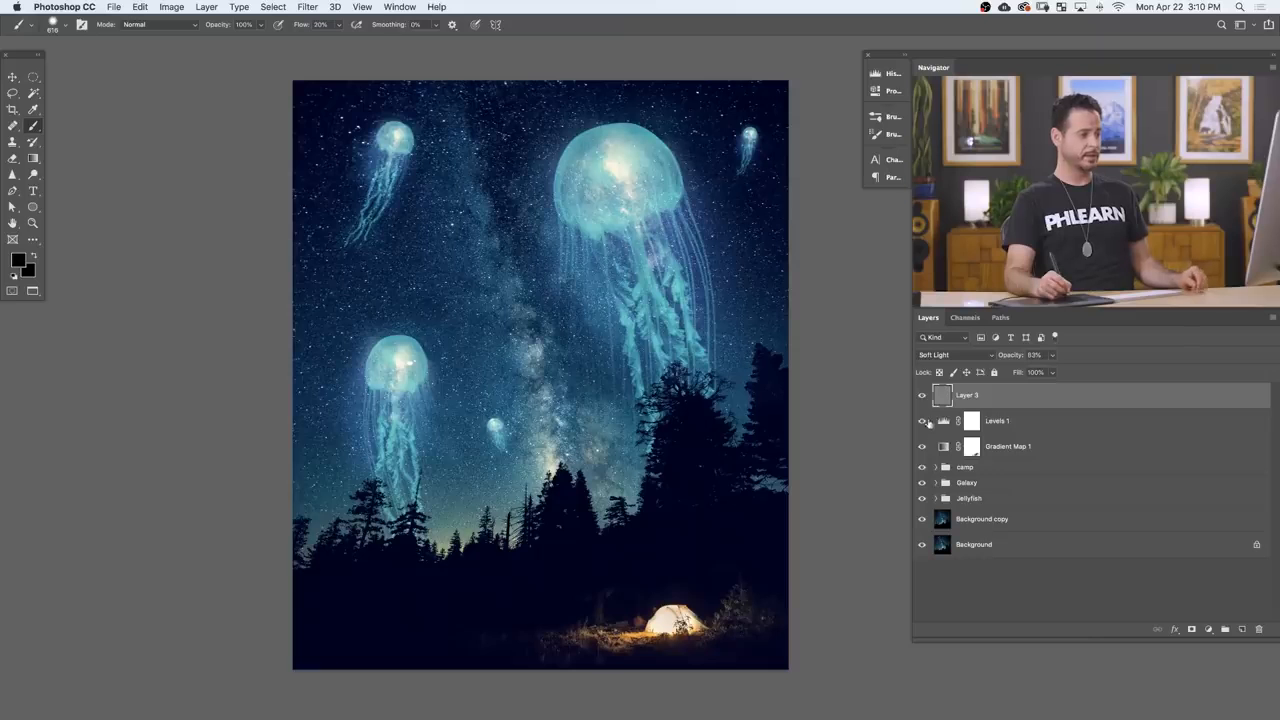
Step: Hide all layers above the Background, show the expanded Jellyfish group and examine the large jellyfish against the stars
alt+click(921, 518)
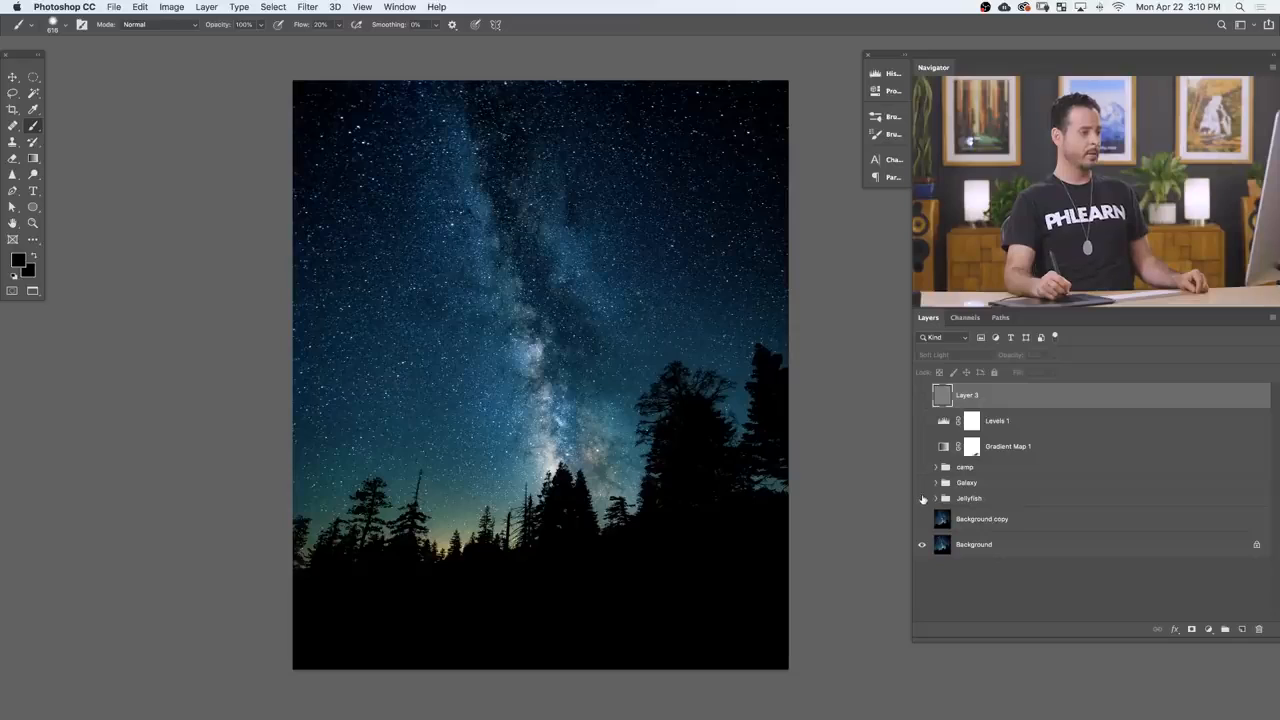
click(921, 499)
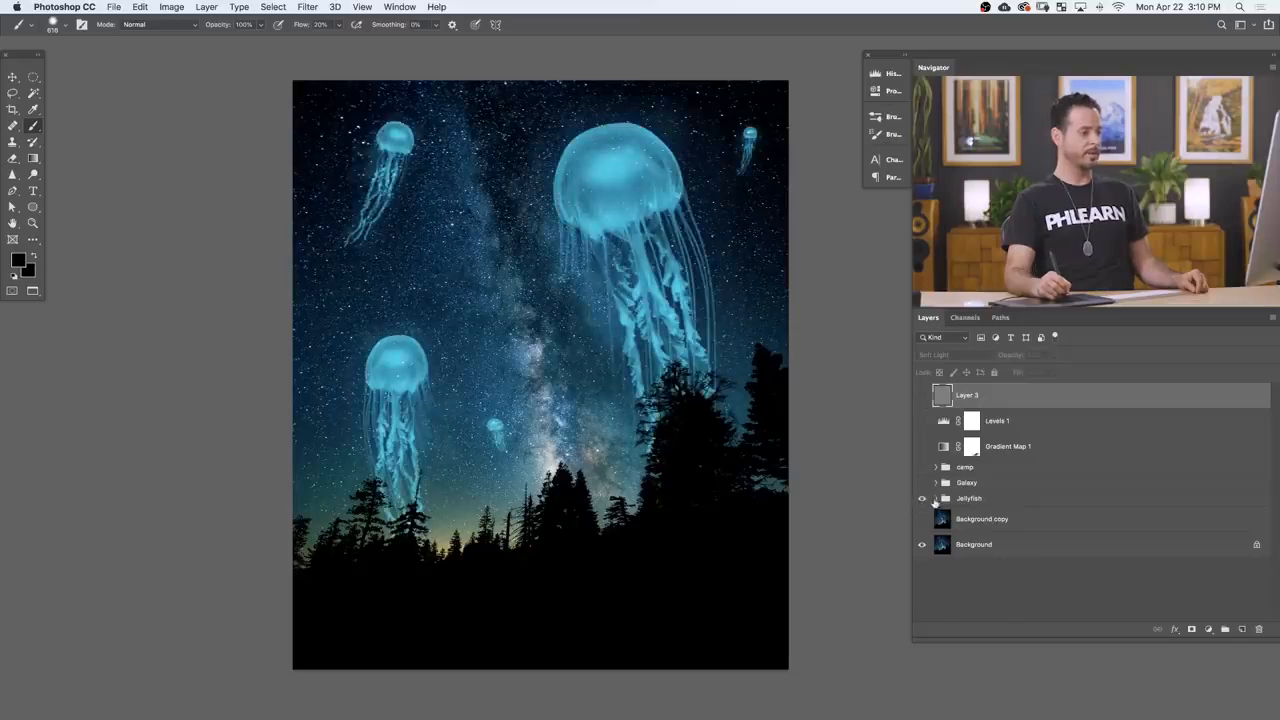
click(935, 498)
click(952, 519)
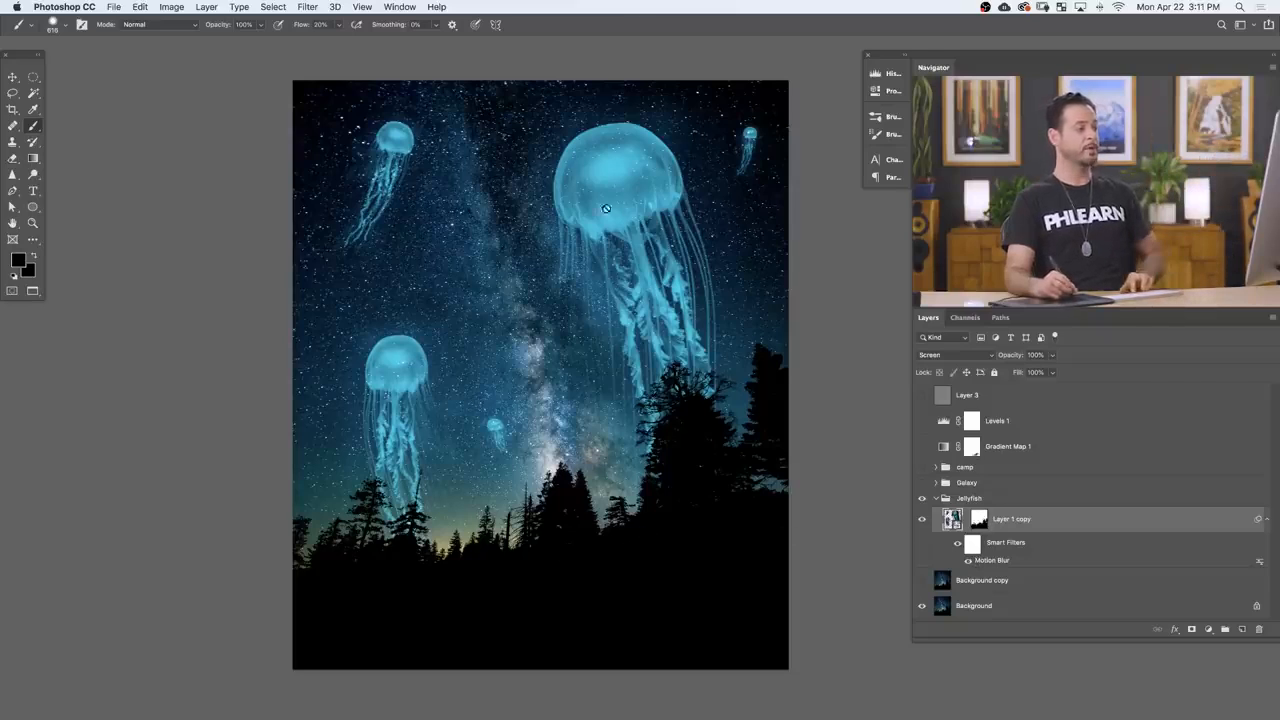
drag(549, 195, 571, 220)
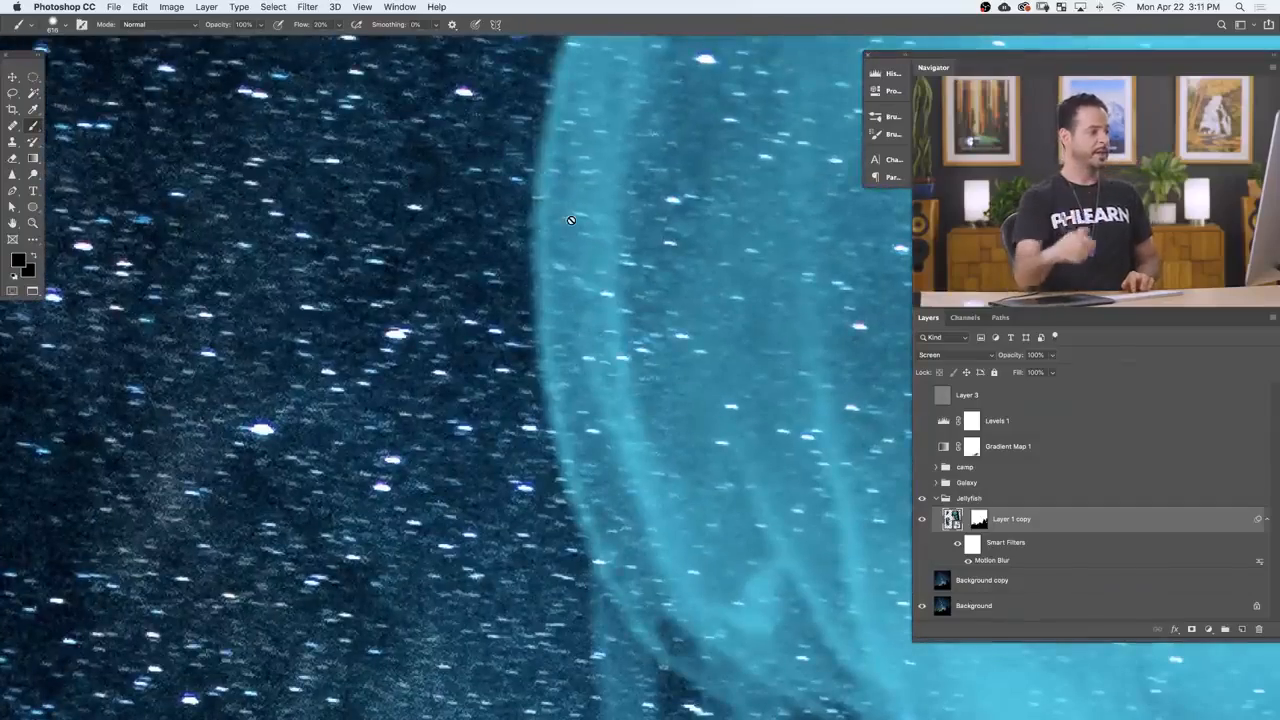
drag(774, 457, 523, 371)
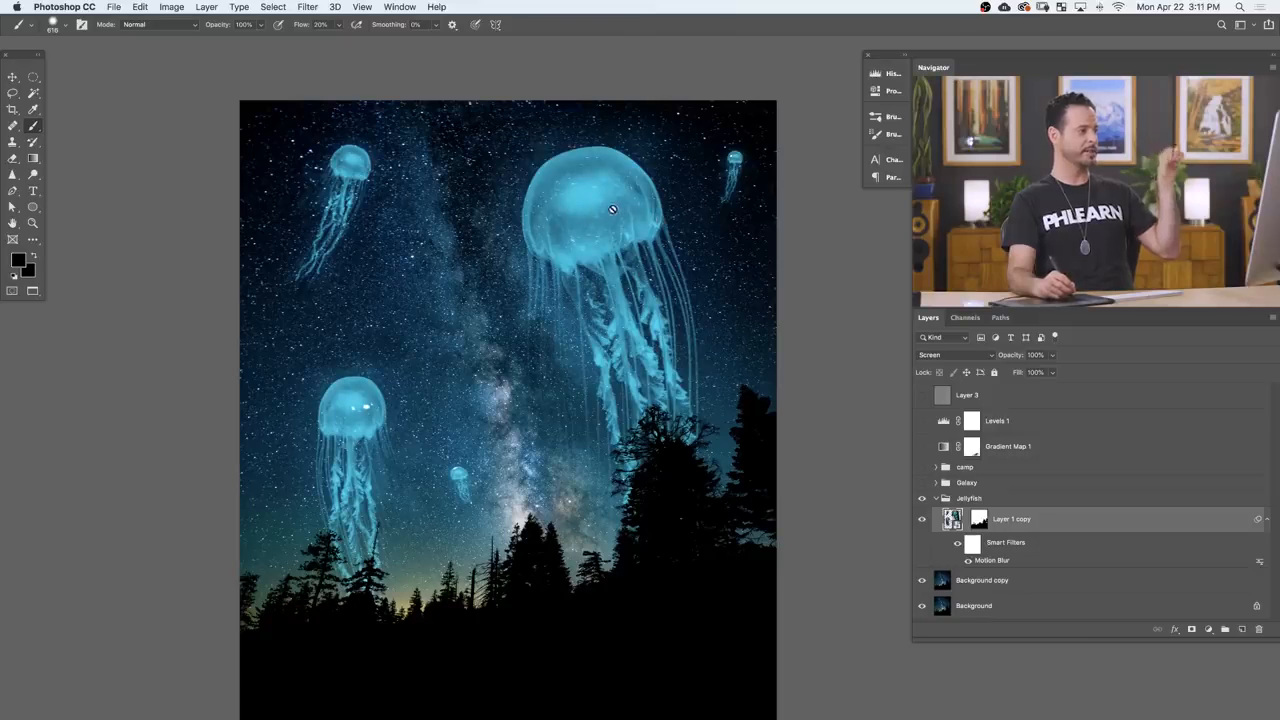
drag(590, 210, 650, 187)
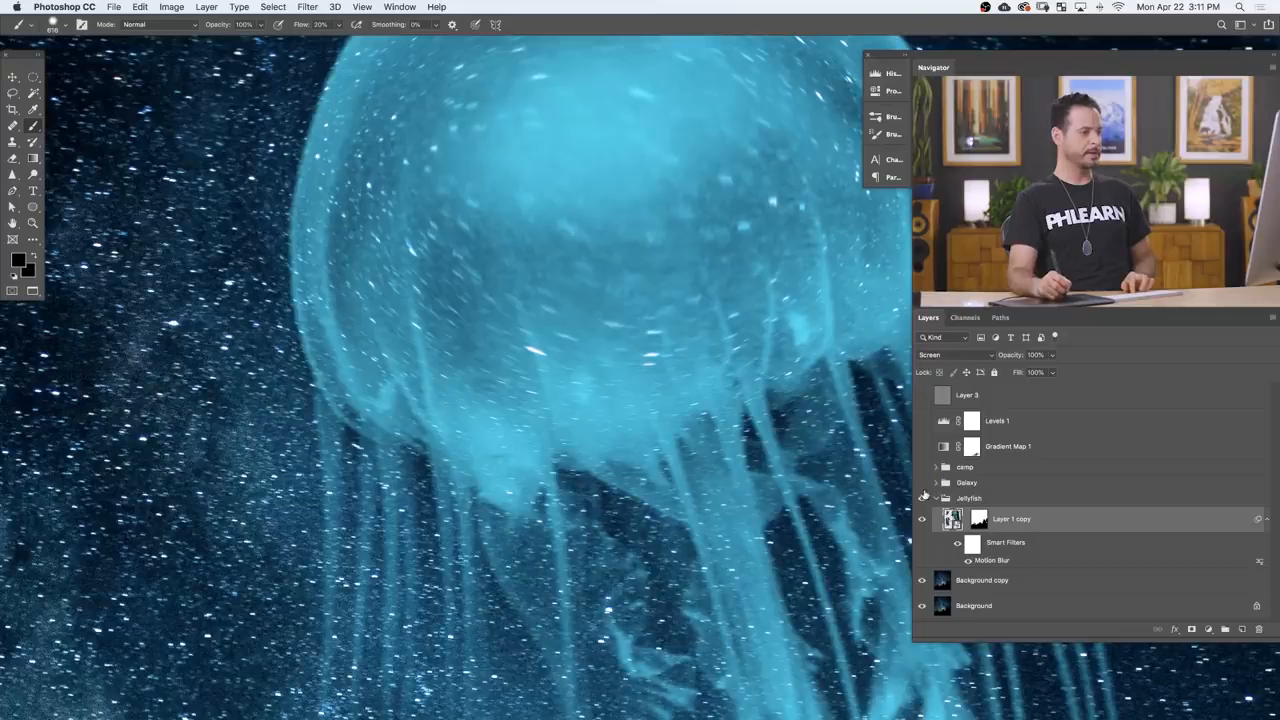
Step: Show the Galaxy and camp groups, both adjustment layers and the noise layer again, and inspect the composite up close
click(922, 484)
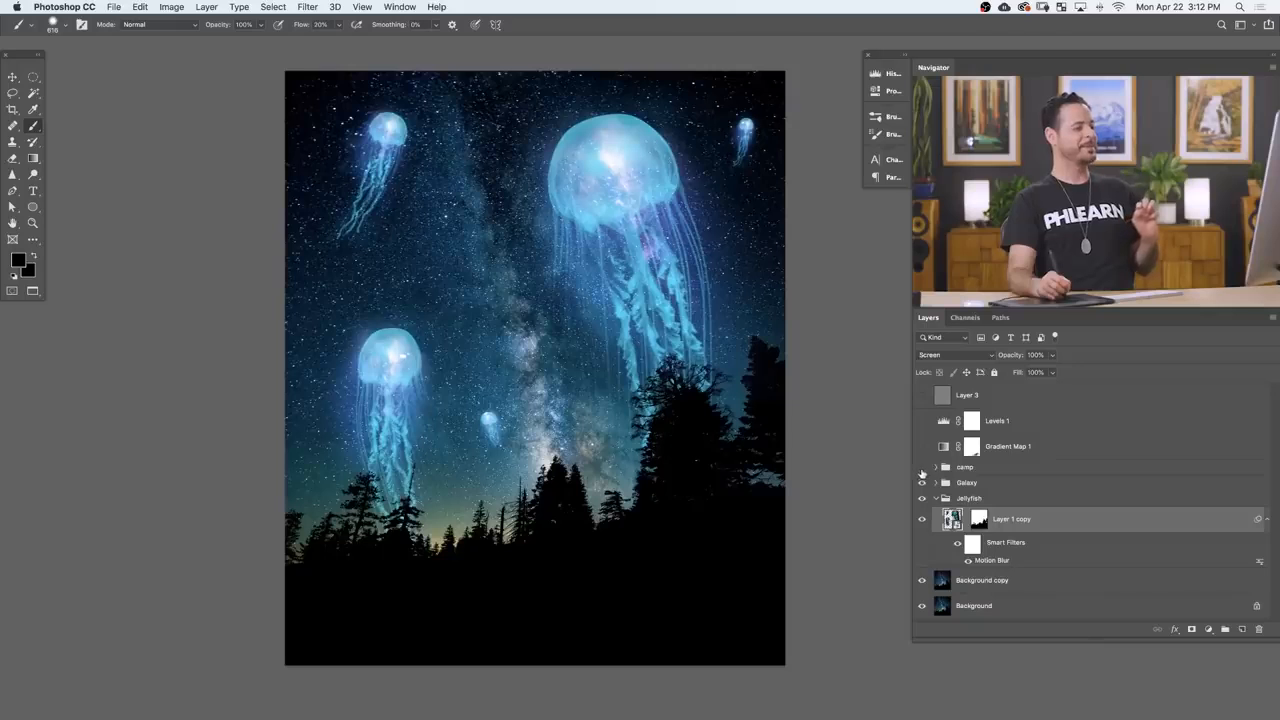
click(922, 467)
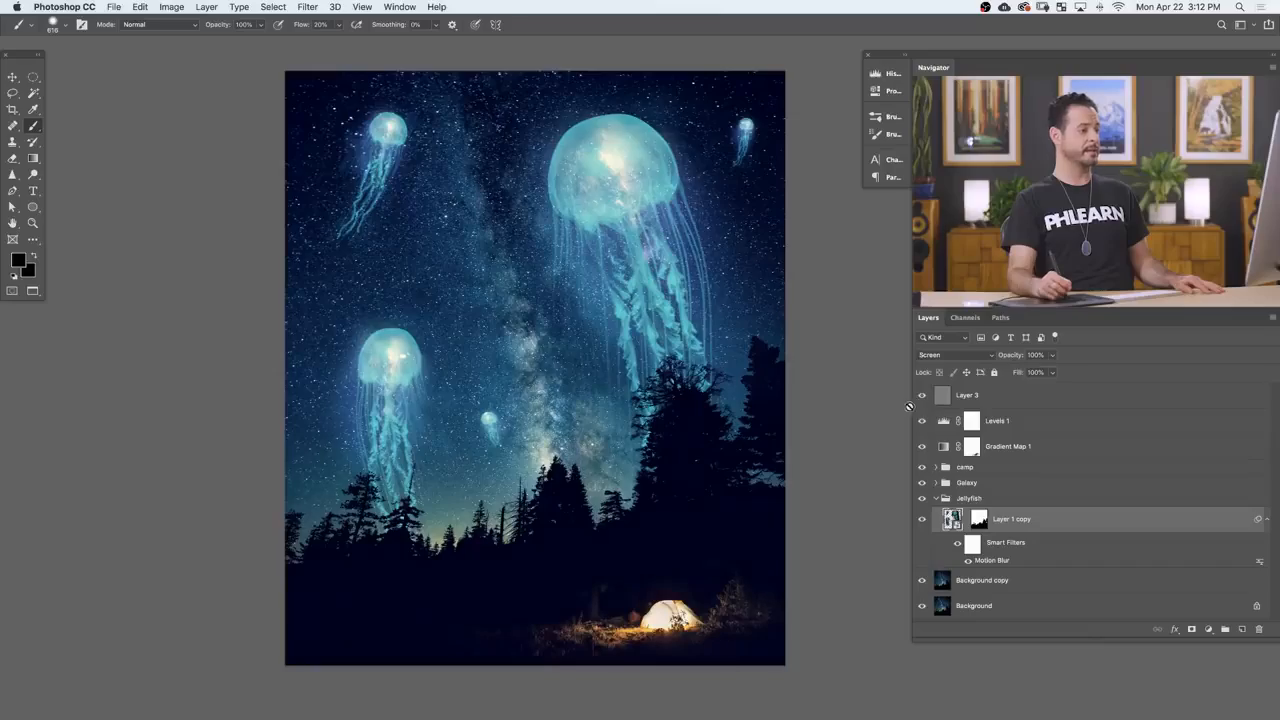
drag(400, 487, 491, 443)
drag(520, 205, 657, 562)
drag(696, 189, 647, 506)
drag(643, 181, 496, 436)
drag(617, 345, 602, 448)
drag(572, 525, 735, 488)
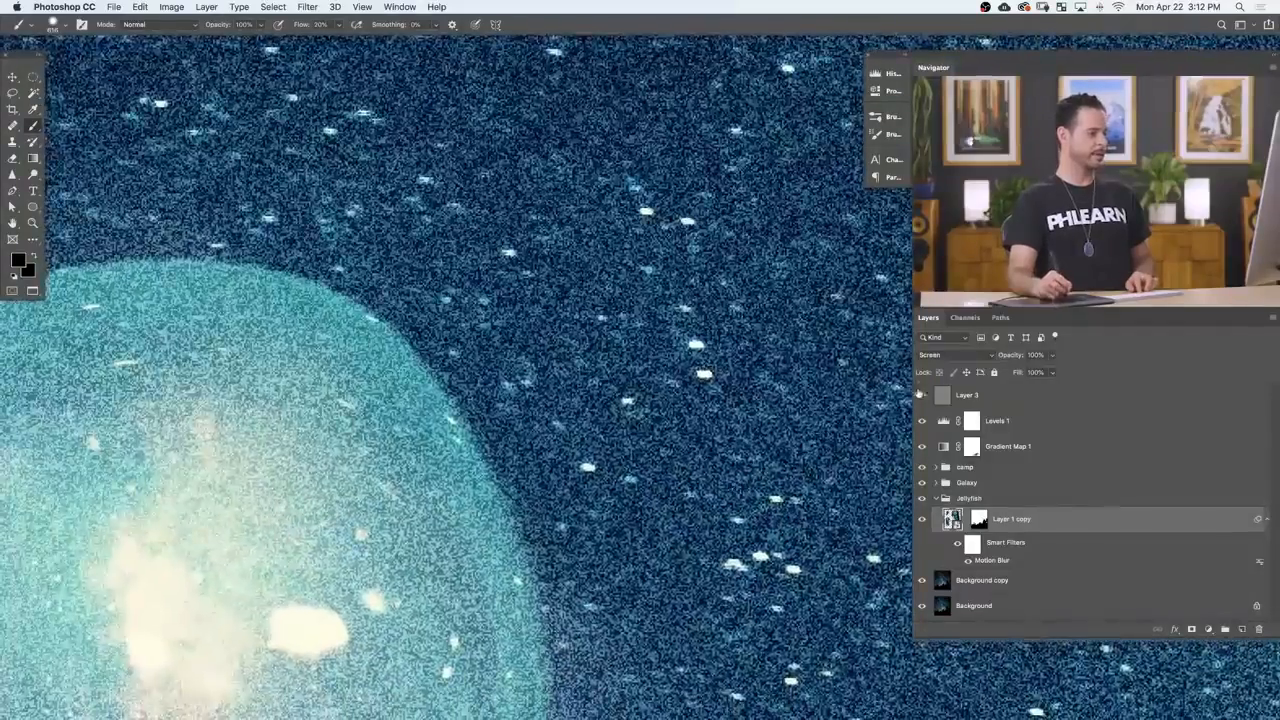
Step: Compare the jellyfish and sky with the noise layer hidden and shown, and view the whole composite
click(919, 399)
drag(773, 458, 668, 485)
drag(725, 551, 621, 413)
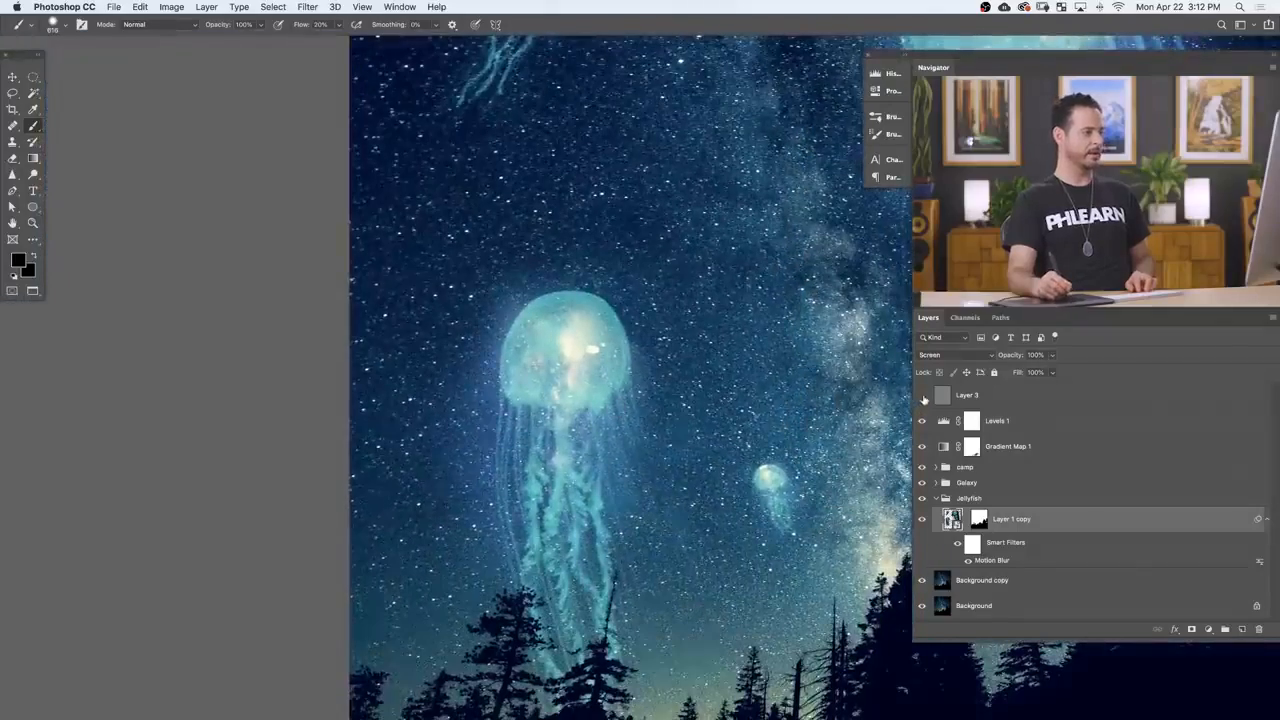
key(super+0)
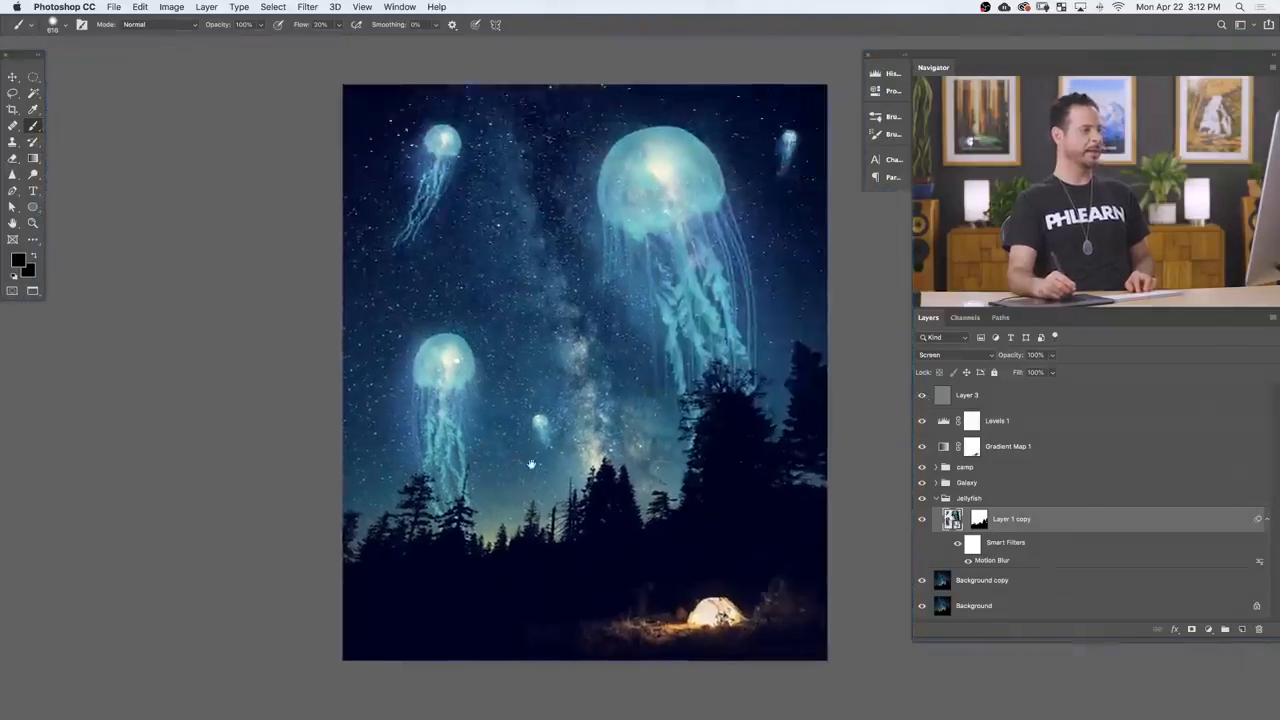